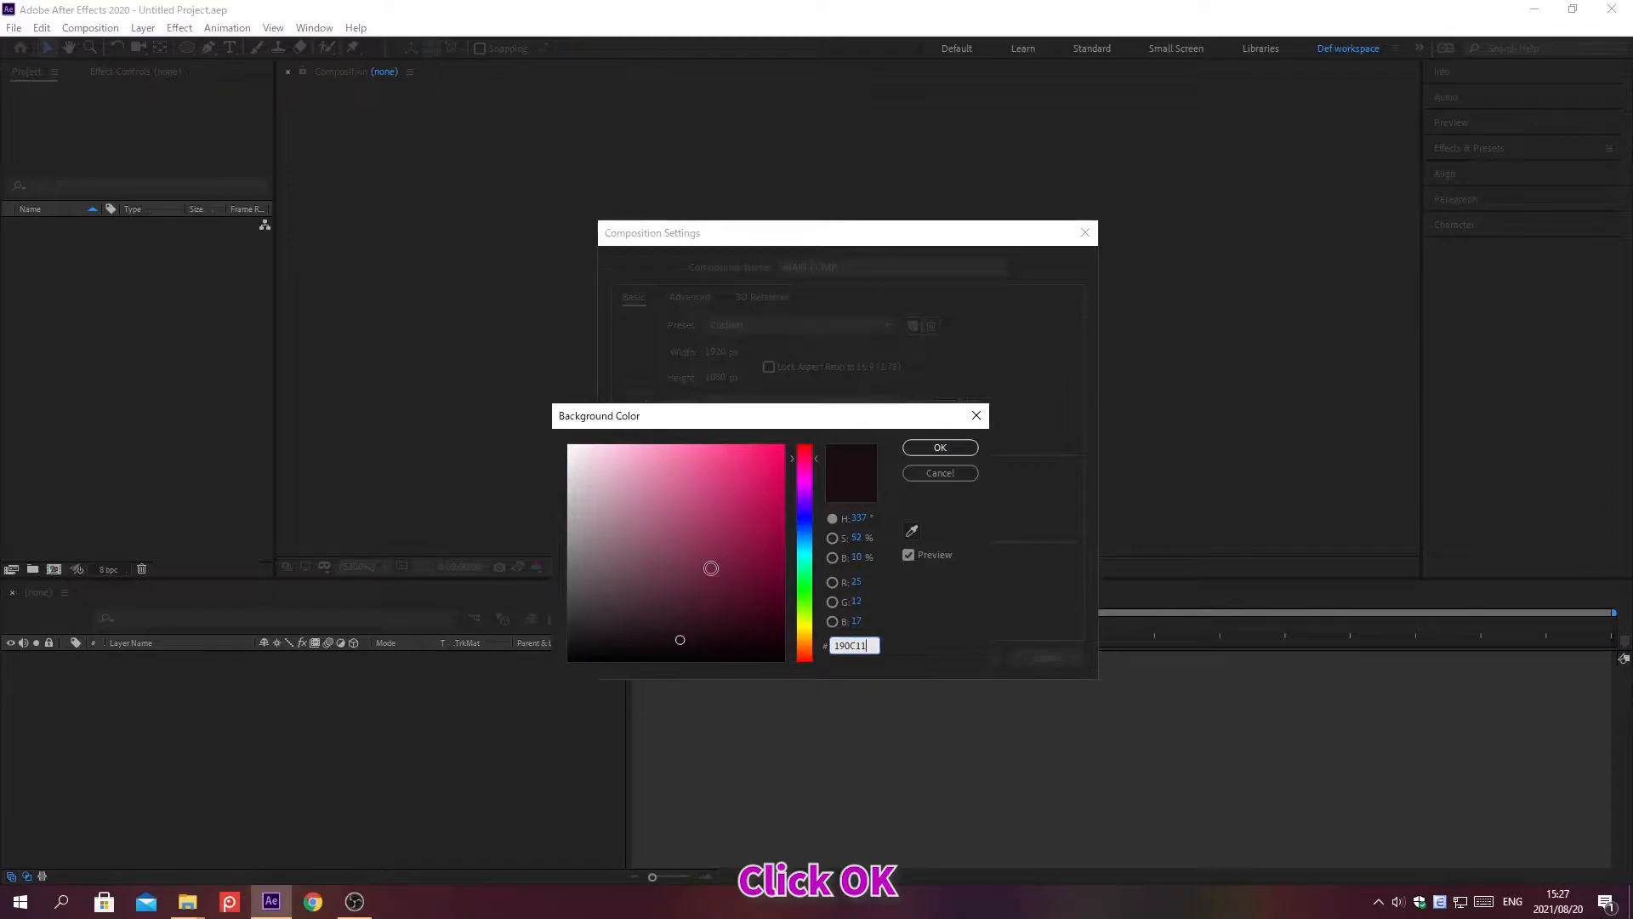
Accept background color 190C11 and create the 1920 x 1080, 30 fps, six-second composition MAIN COMP
{"action": "left_click", "coordinate": [939, 449]}
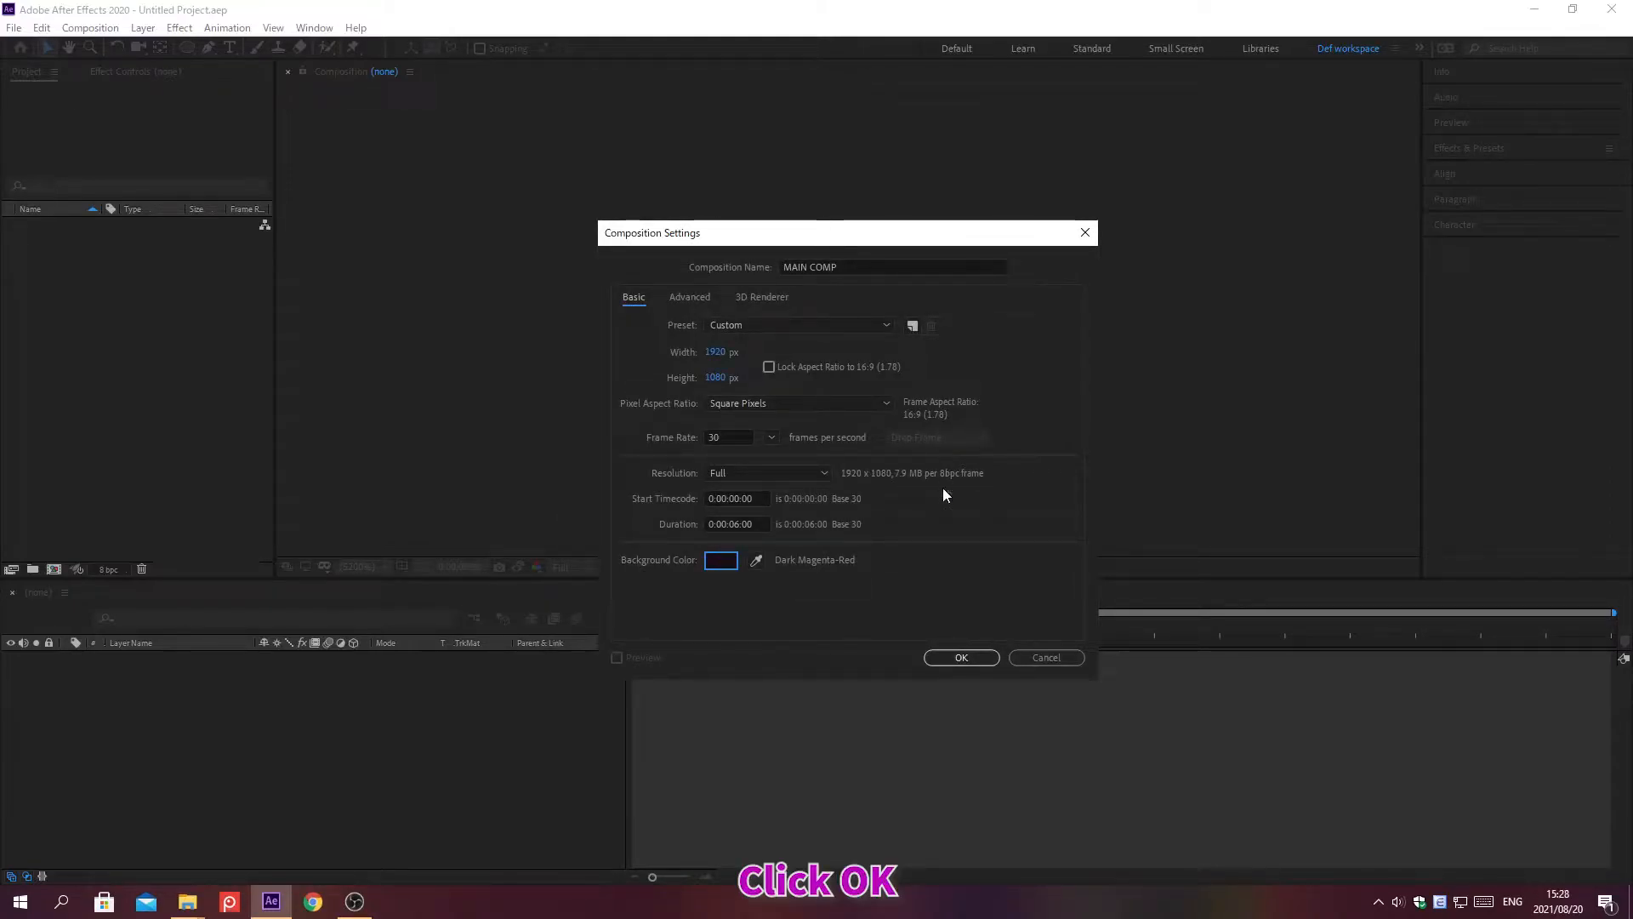
{"action": "left_click", "coordinate": [961, 657]}
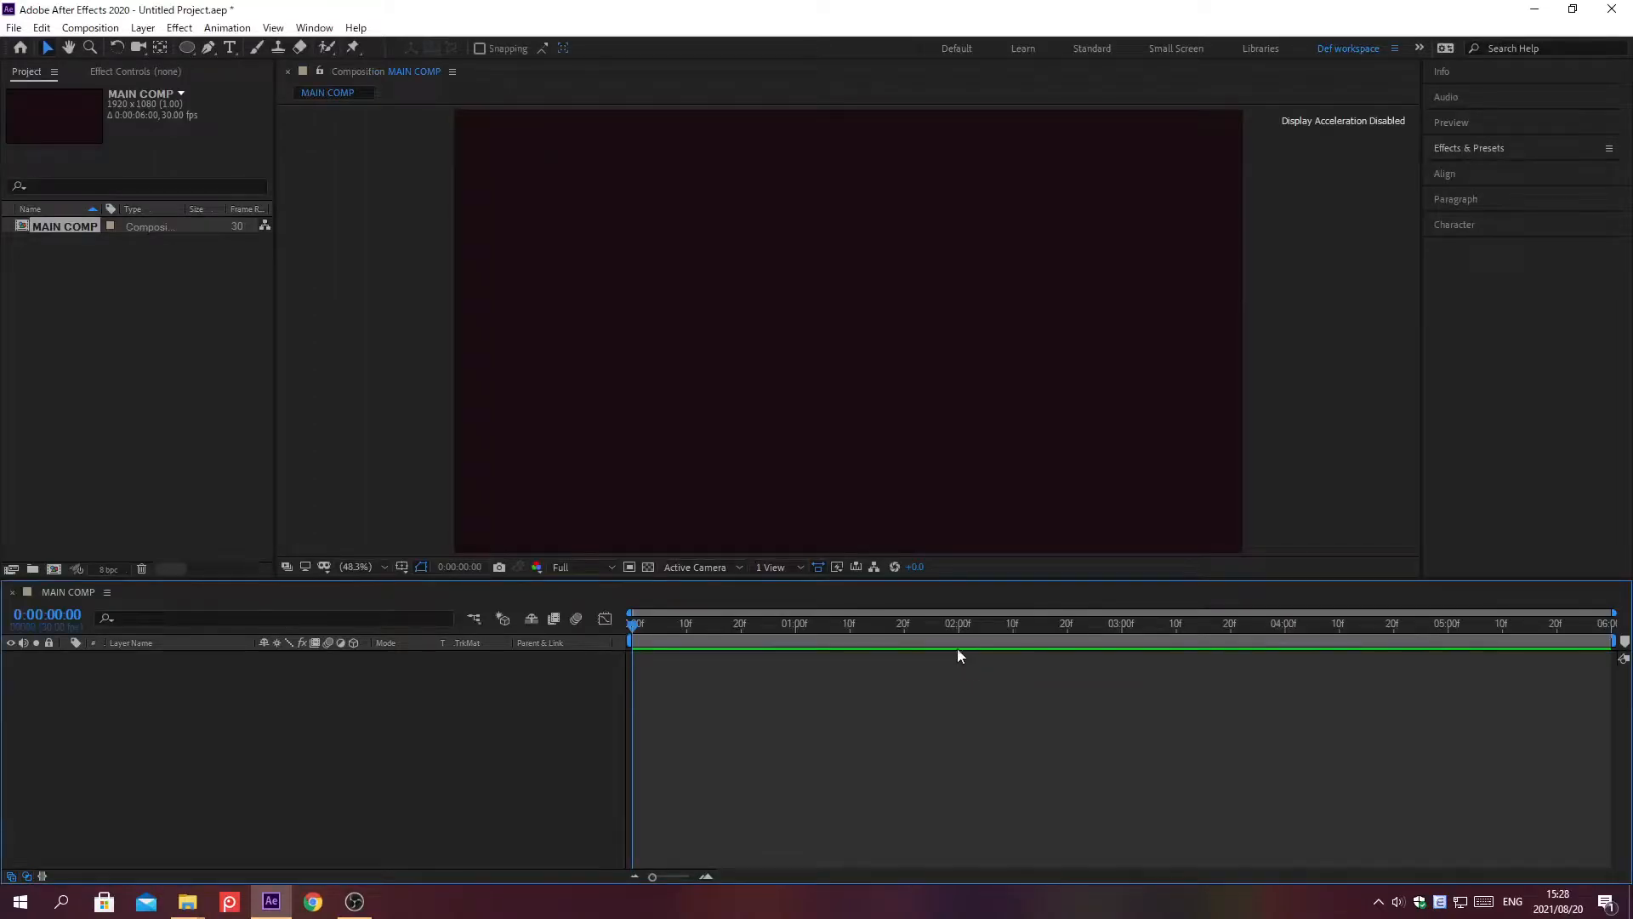
Draw a circle slightly taller than the frame with the Ellipse tool, filled with 000000, and center it in the composition
{"action": "left_click", "coordinate": [791, 85]}
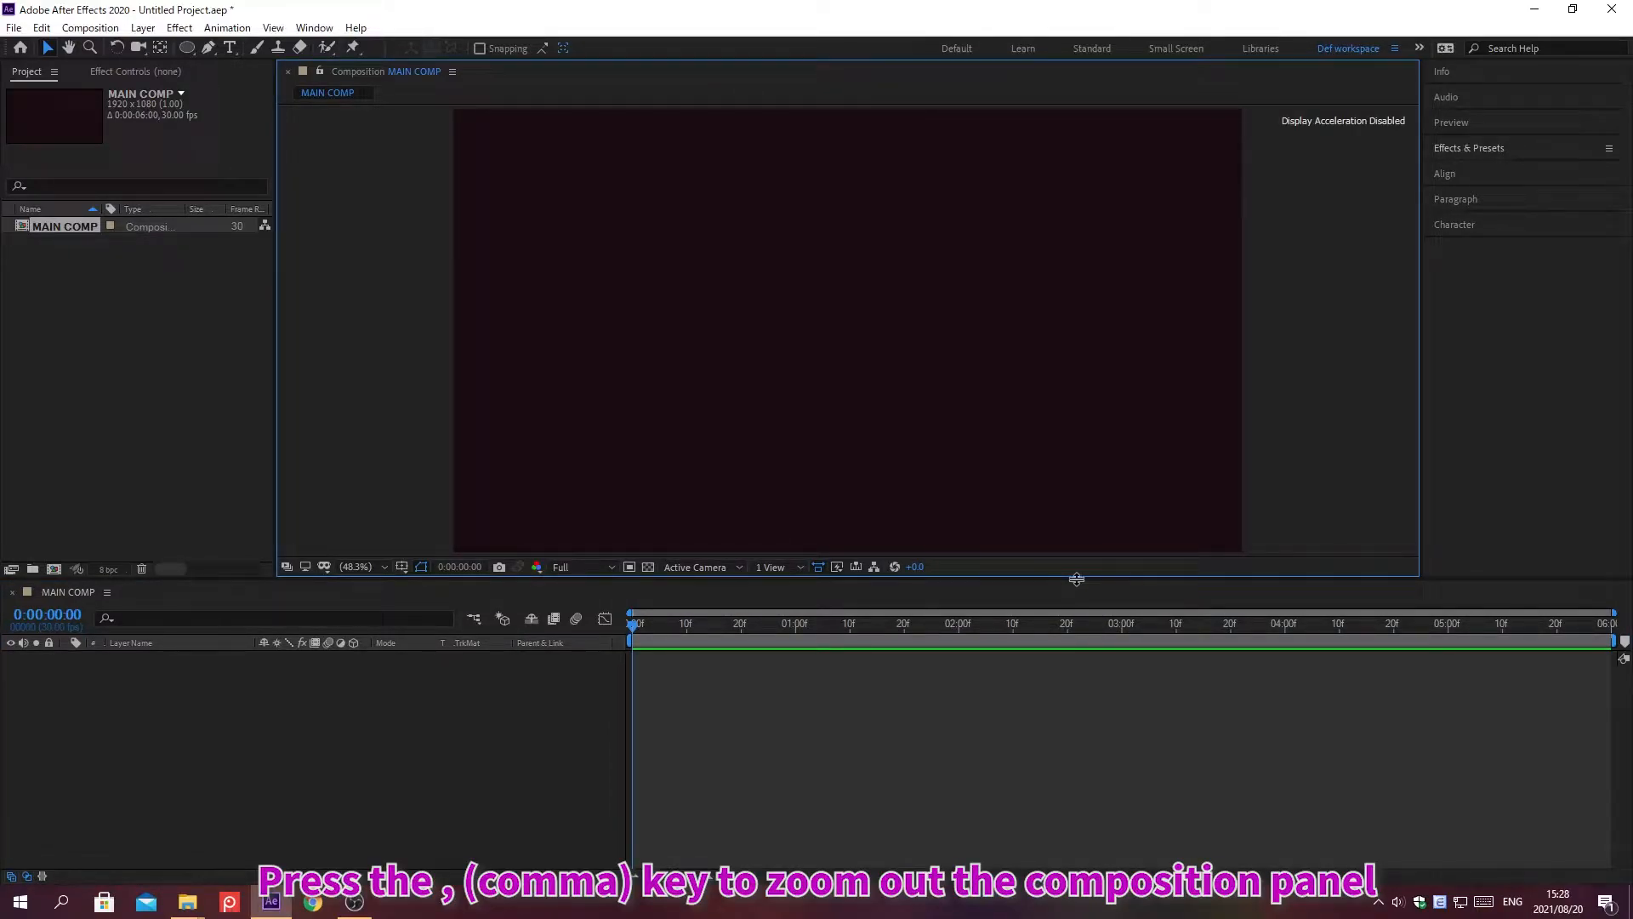
{"action": "key", "text": "comma"}
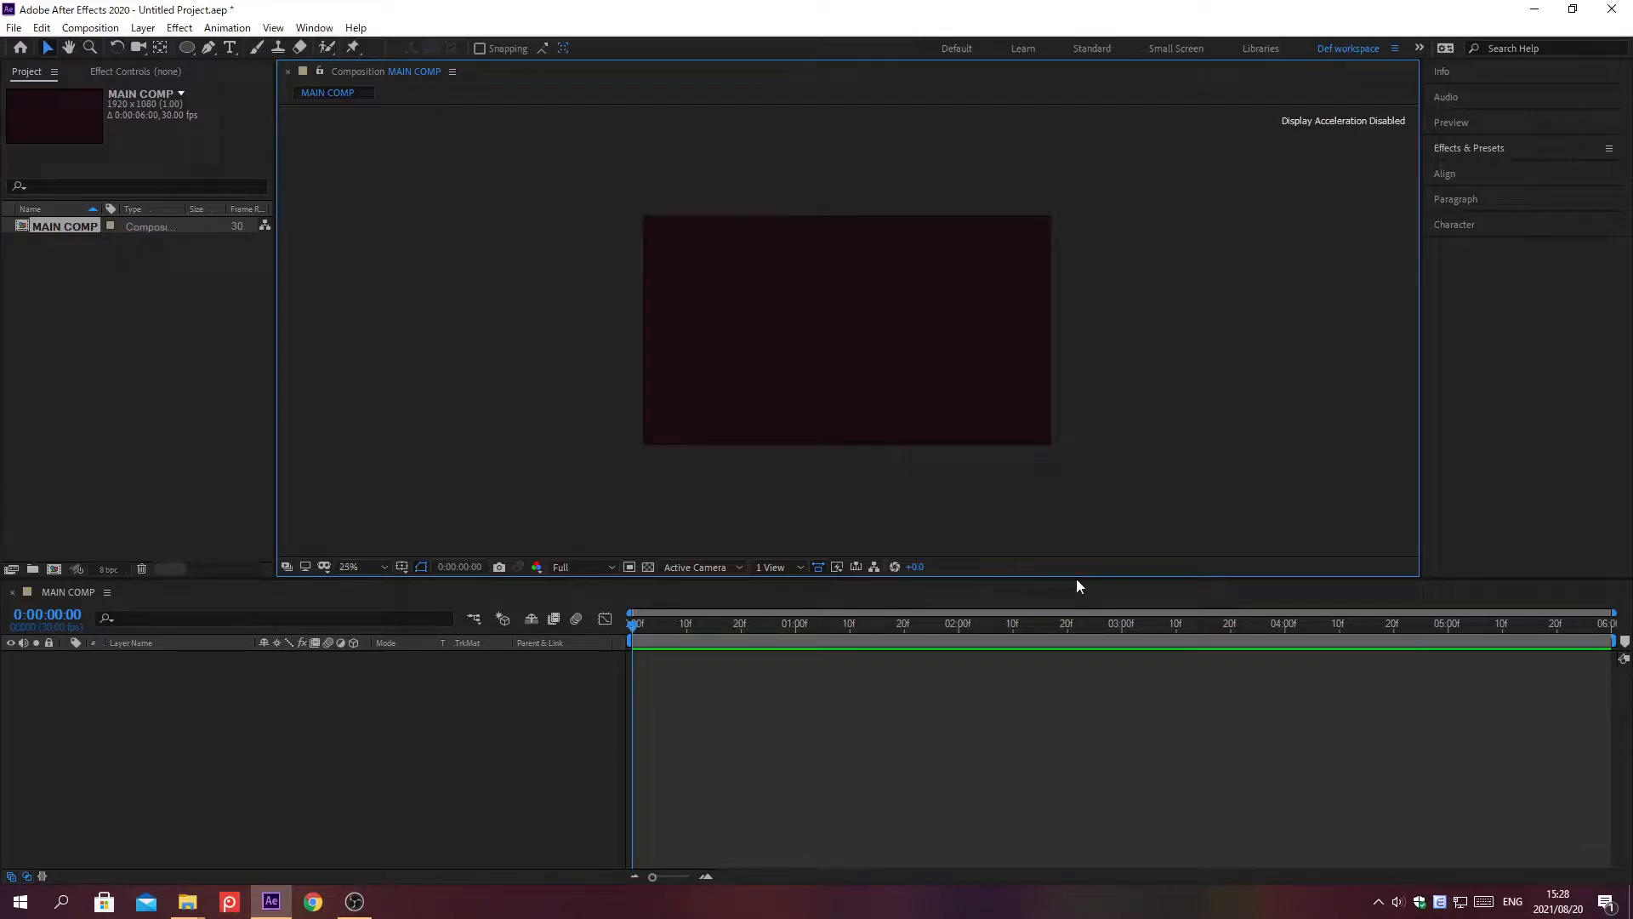
{"action": "left_click", "coordinate": [187, 47]}
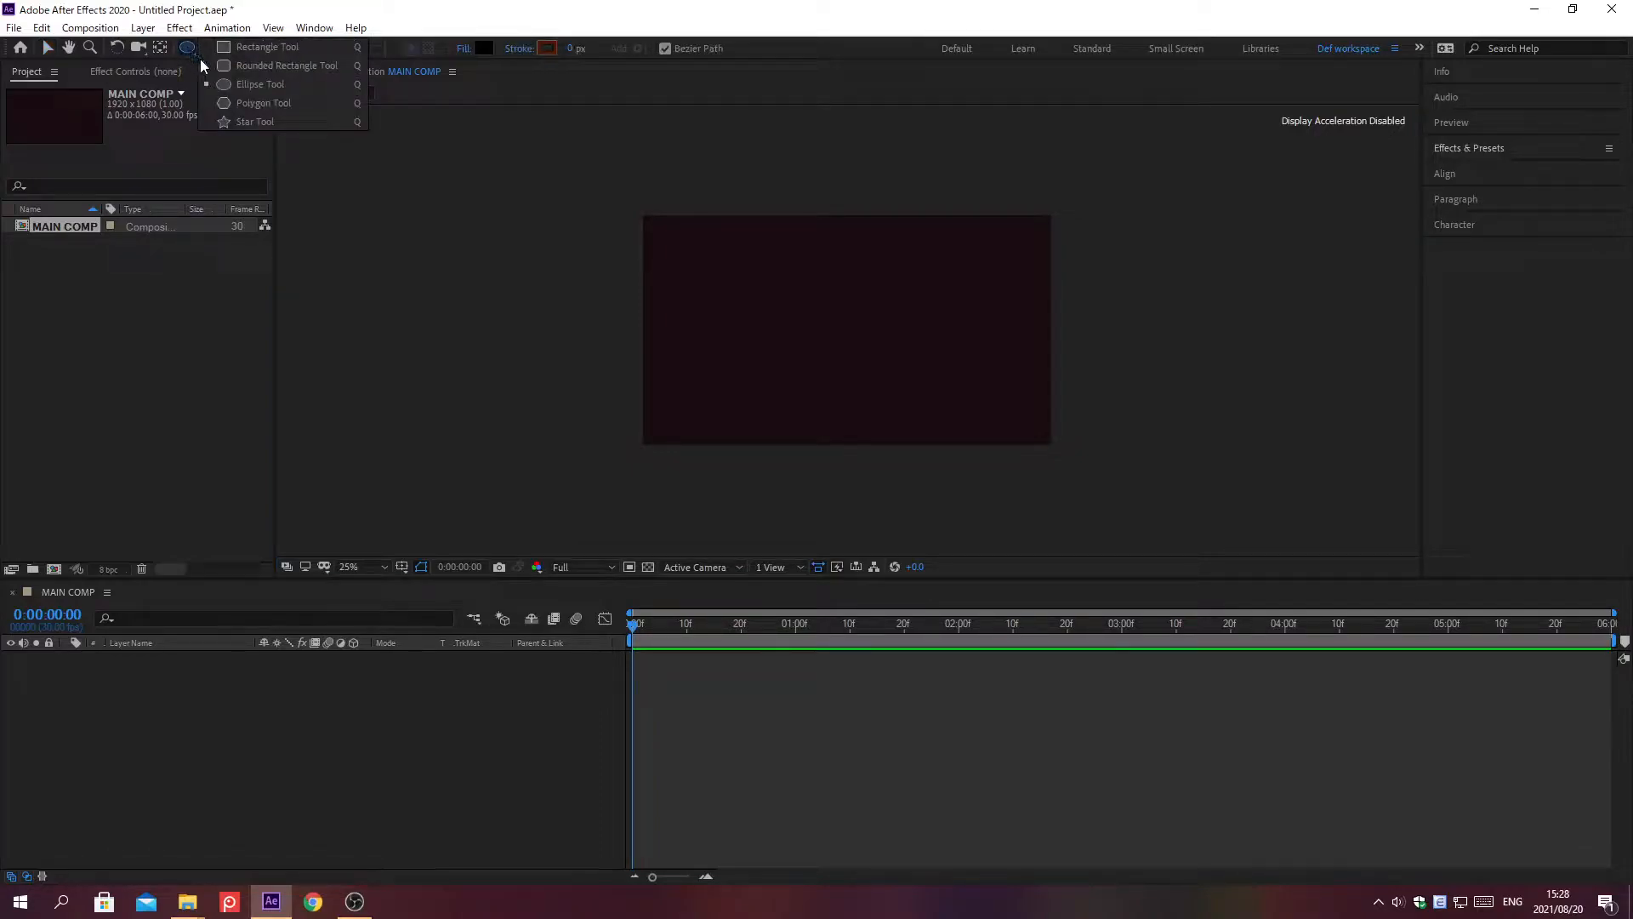
{"action": "left_click", "coordinate": [226, 84]}
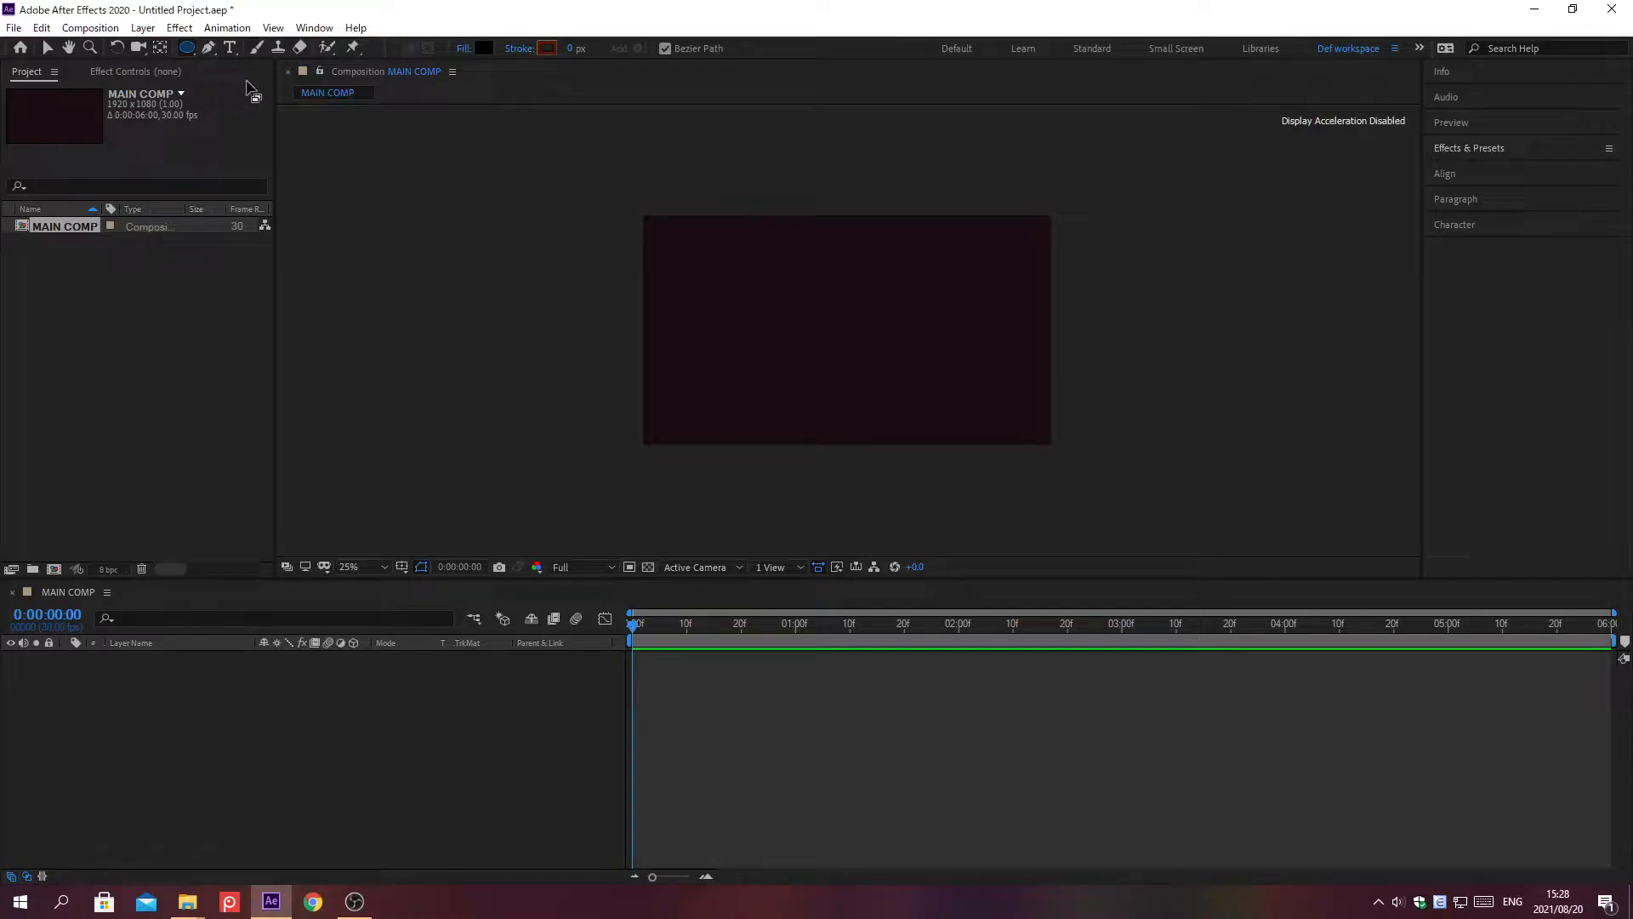
{"action": "left_click", "coordinate": [484, 47]}
{"action": "type", "text": "000000"}
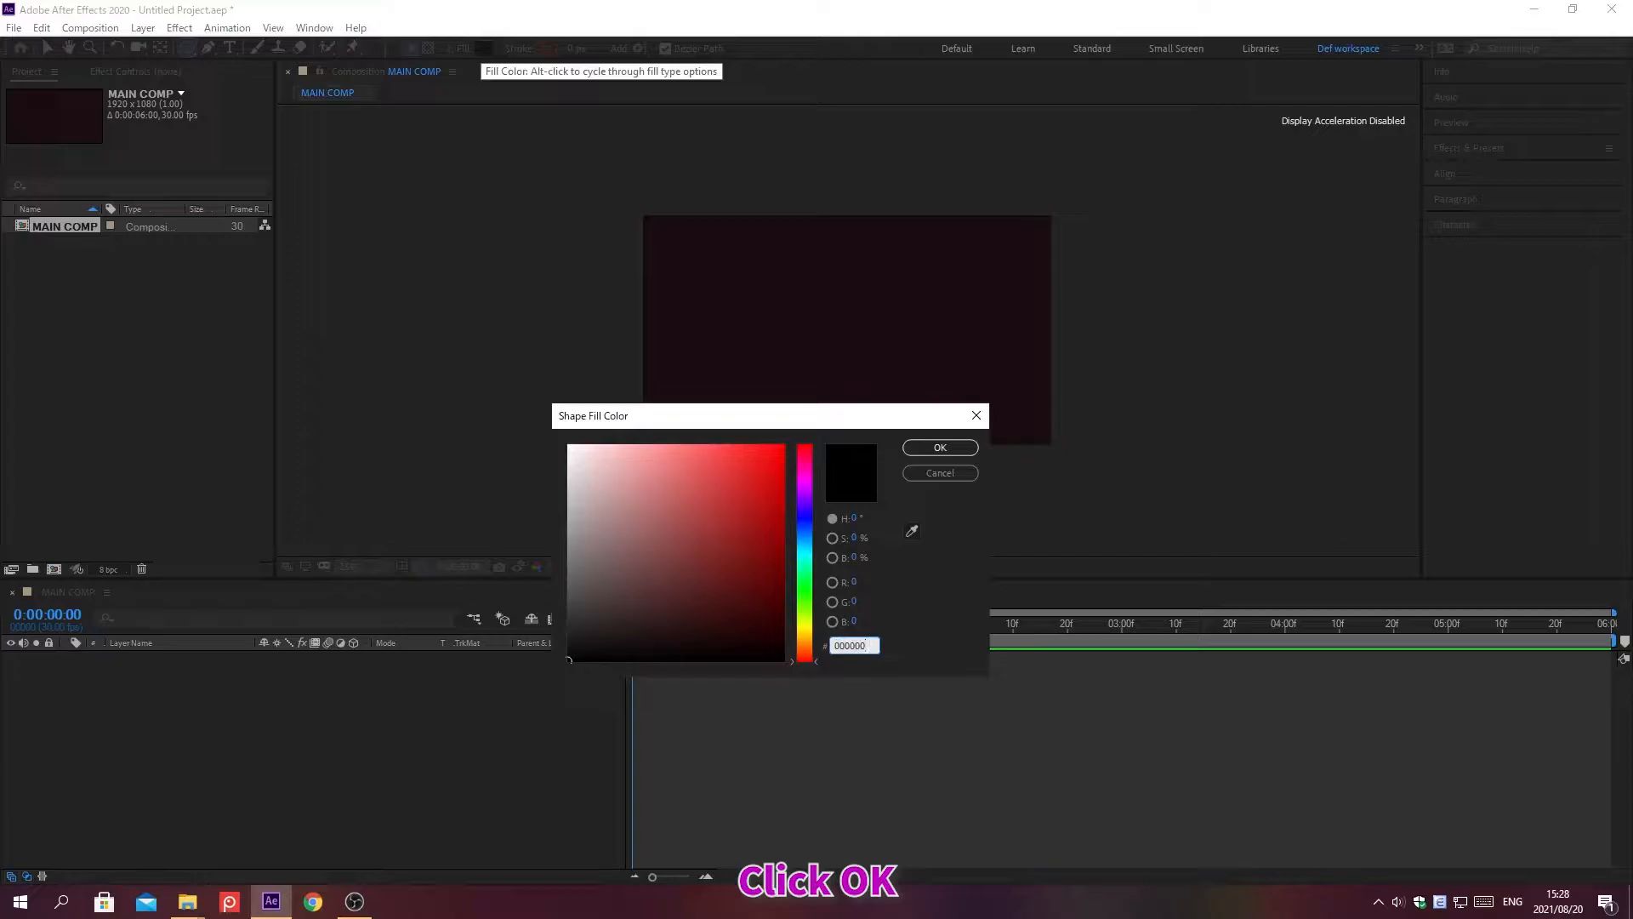
{"action": "left_click", "coordinate": [939, 447]}
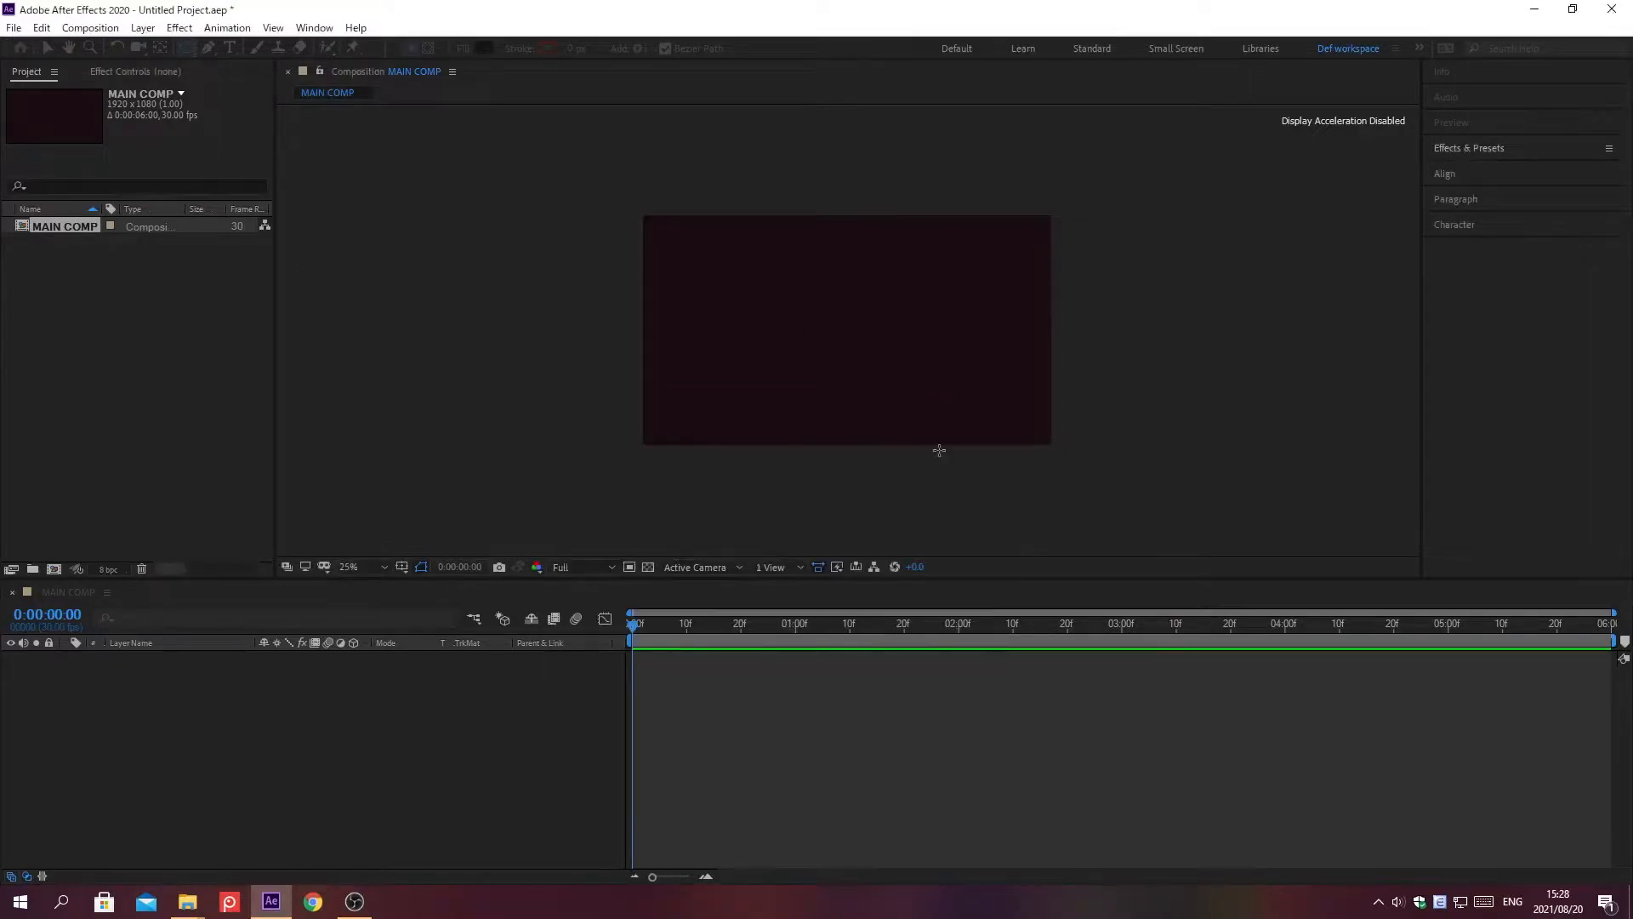
{"action": "left_click_drag", "start_coordinate": [714, 196], "coordinate": [974, 456]}
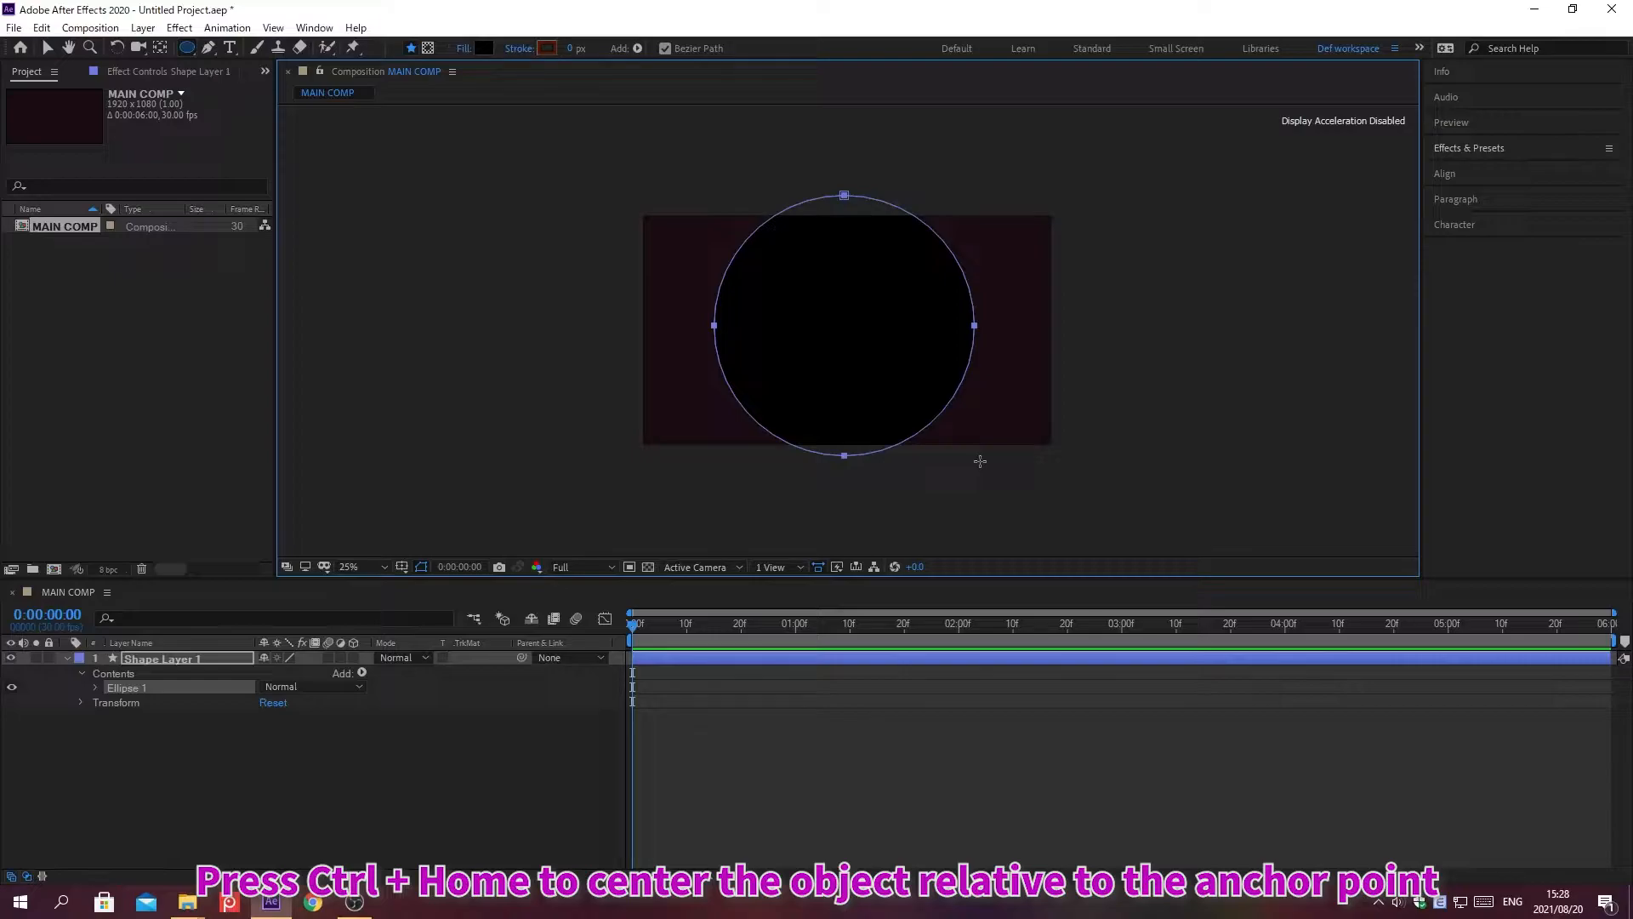
{"action": "key", "text": "ctrl+Home"}
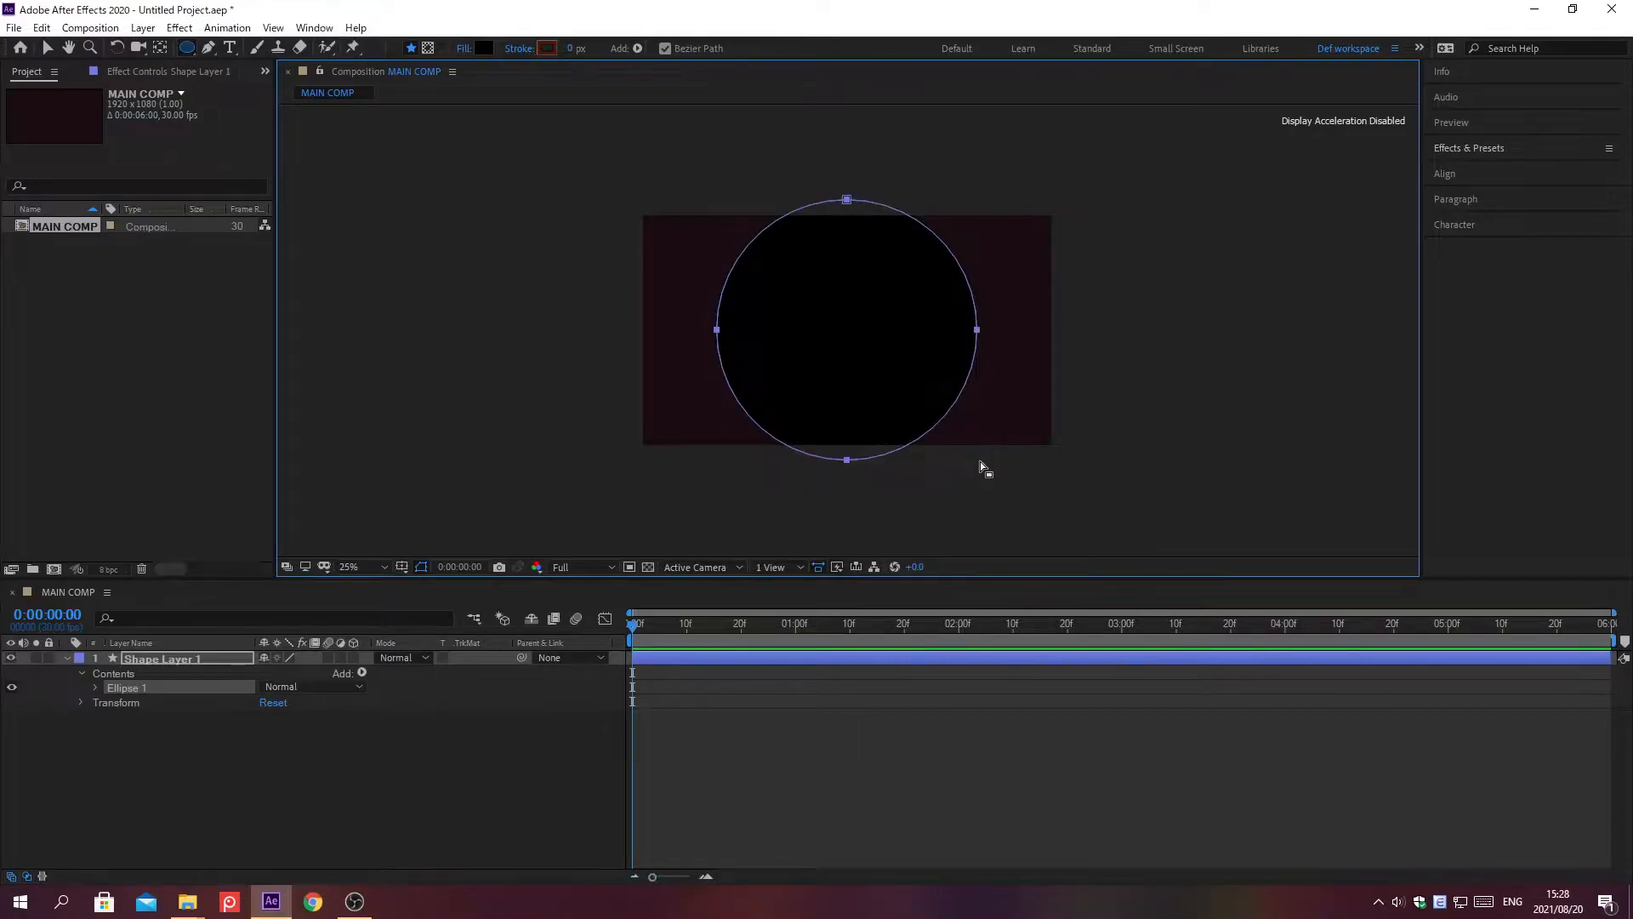
{"action": "key", "text": "v"}
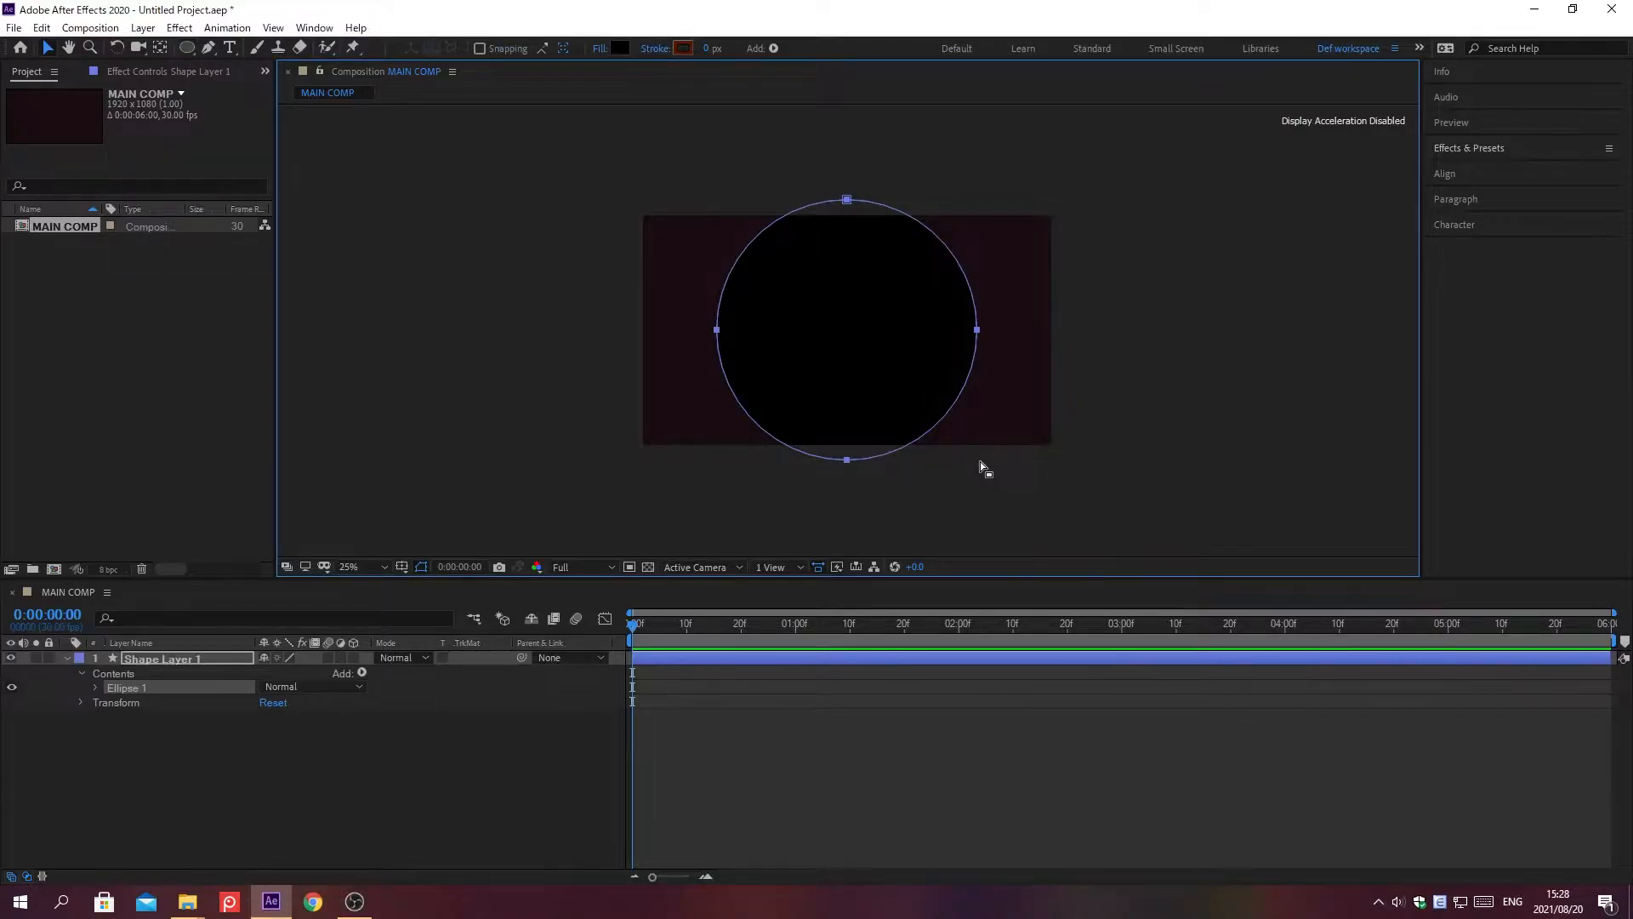
{"action": "key", "text": "shift+slash"}
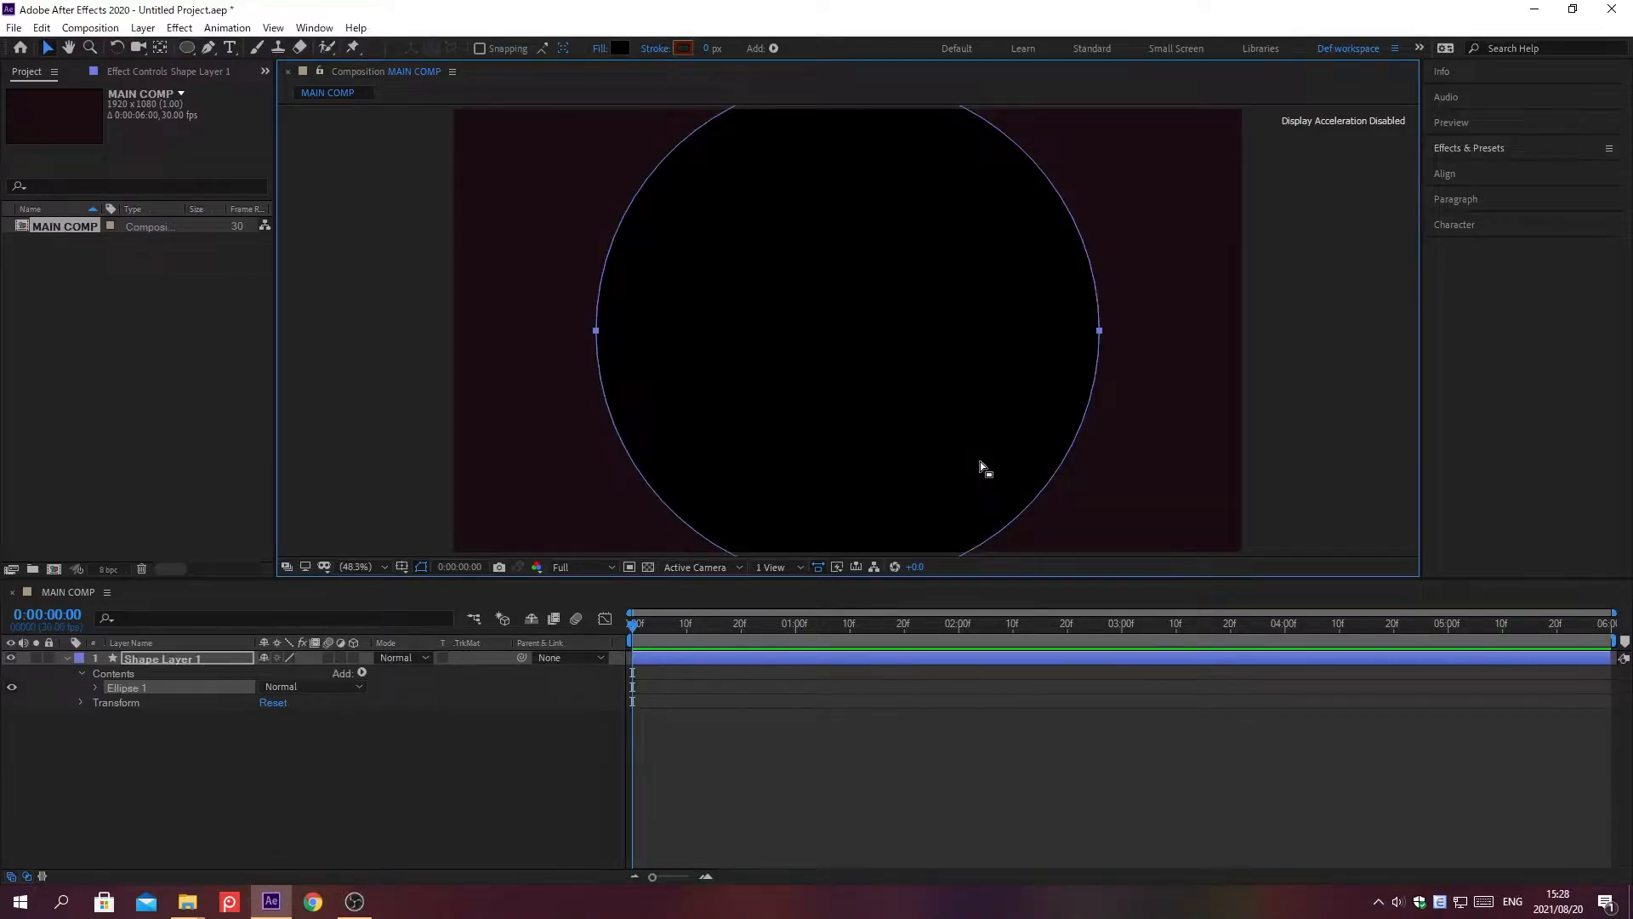
Apply the Gaussian Blur effect to the circle layer and set its Blurriness to 200
{"action": "left_click", "coordinate": [1470, 149]}
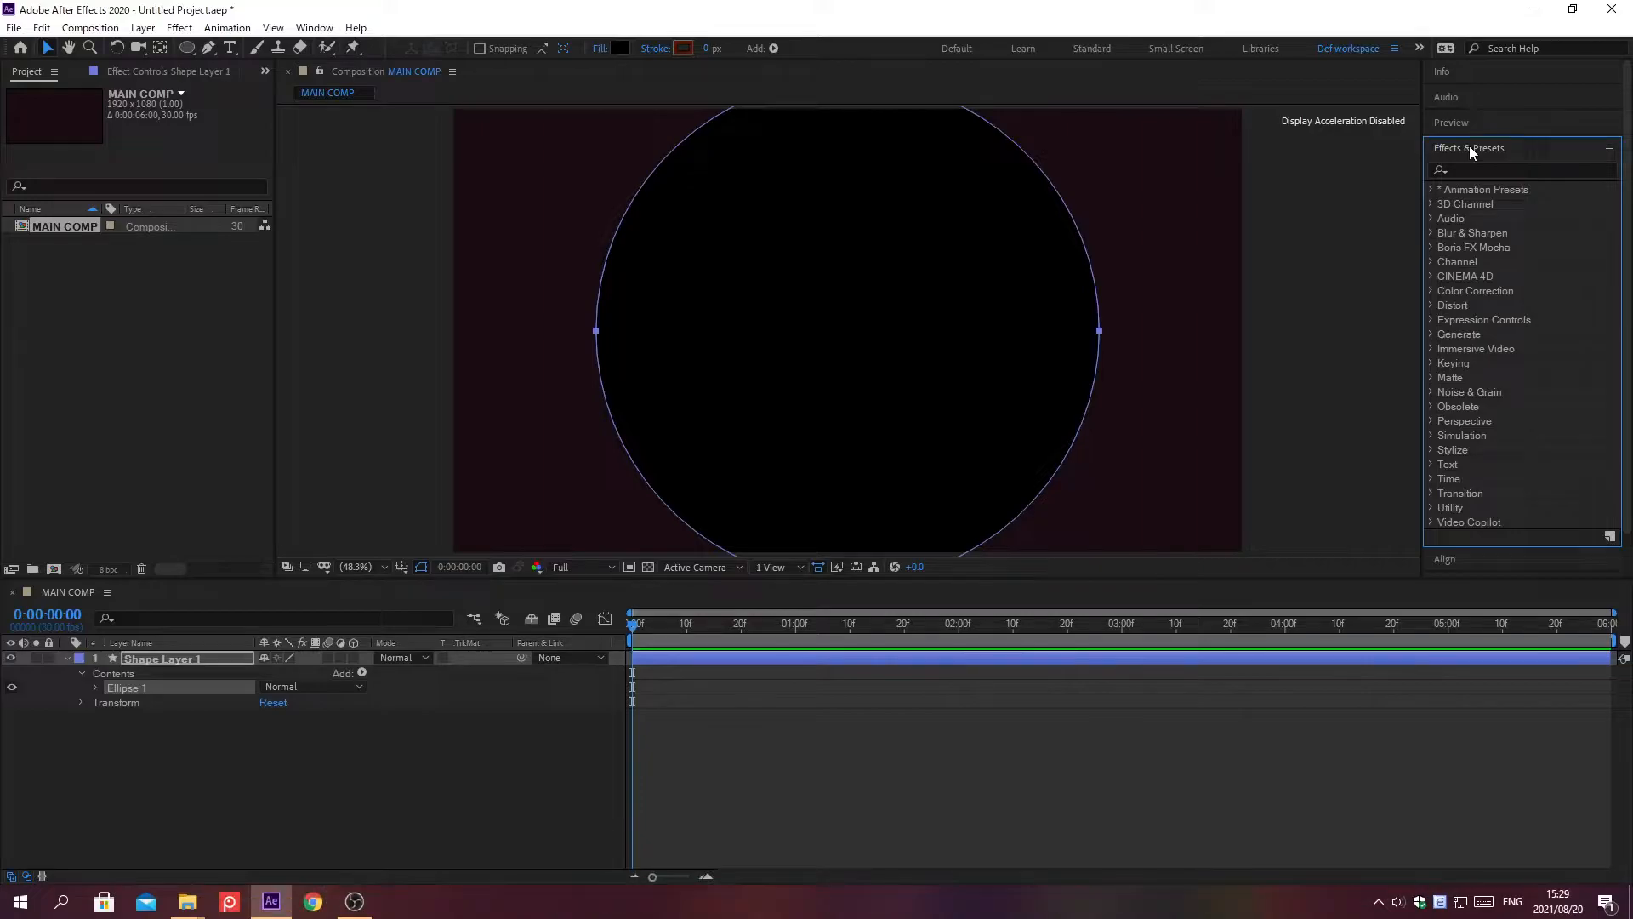
{"action": "left_click", "coordinate": [1468, 169]}
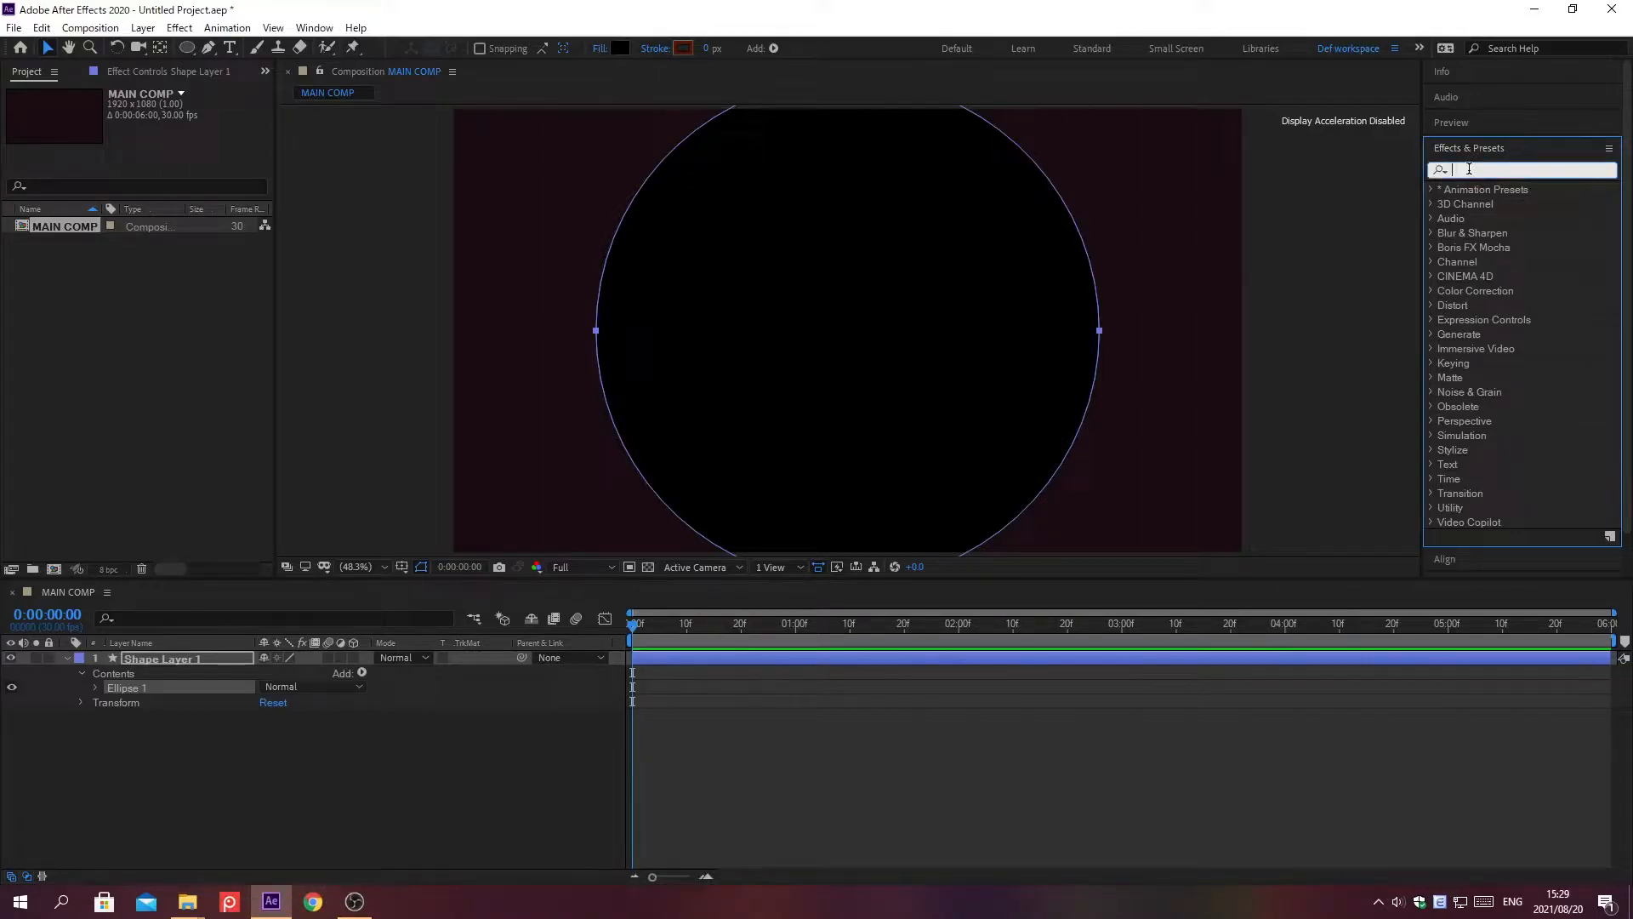
{"action": "type", "text": "Gaussian Blur"}
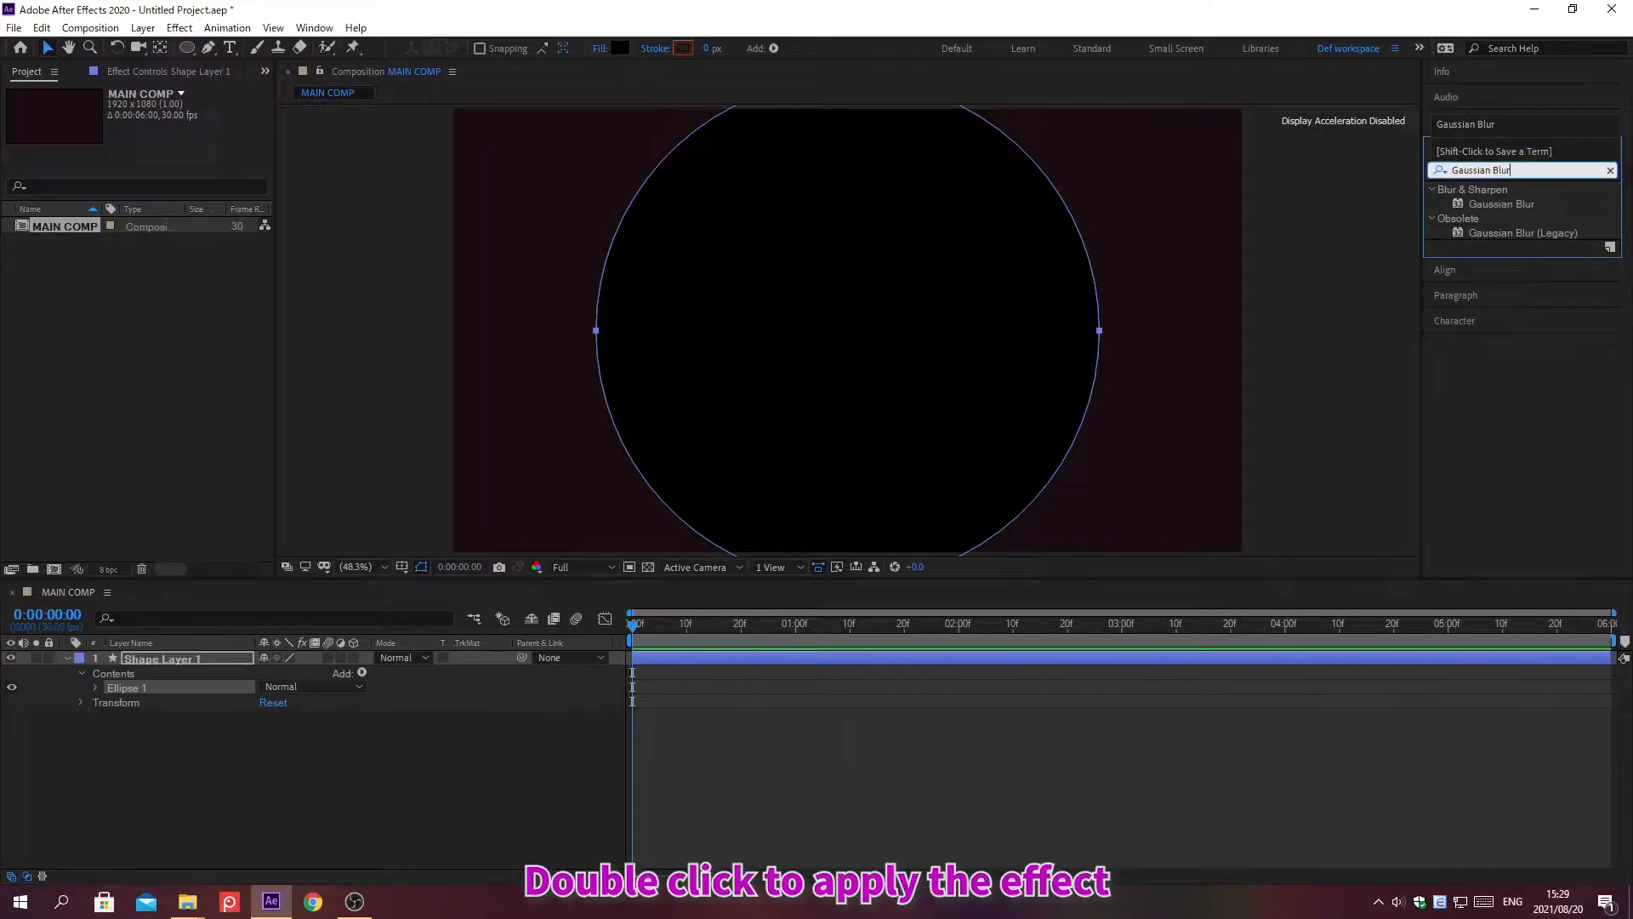
{"action": "key", "text": "Return"}
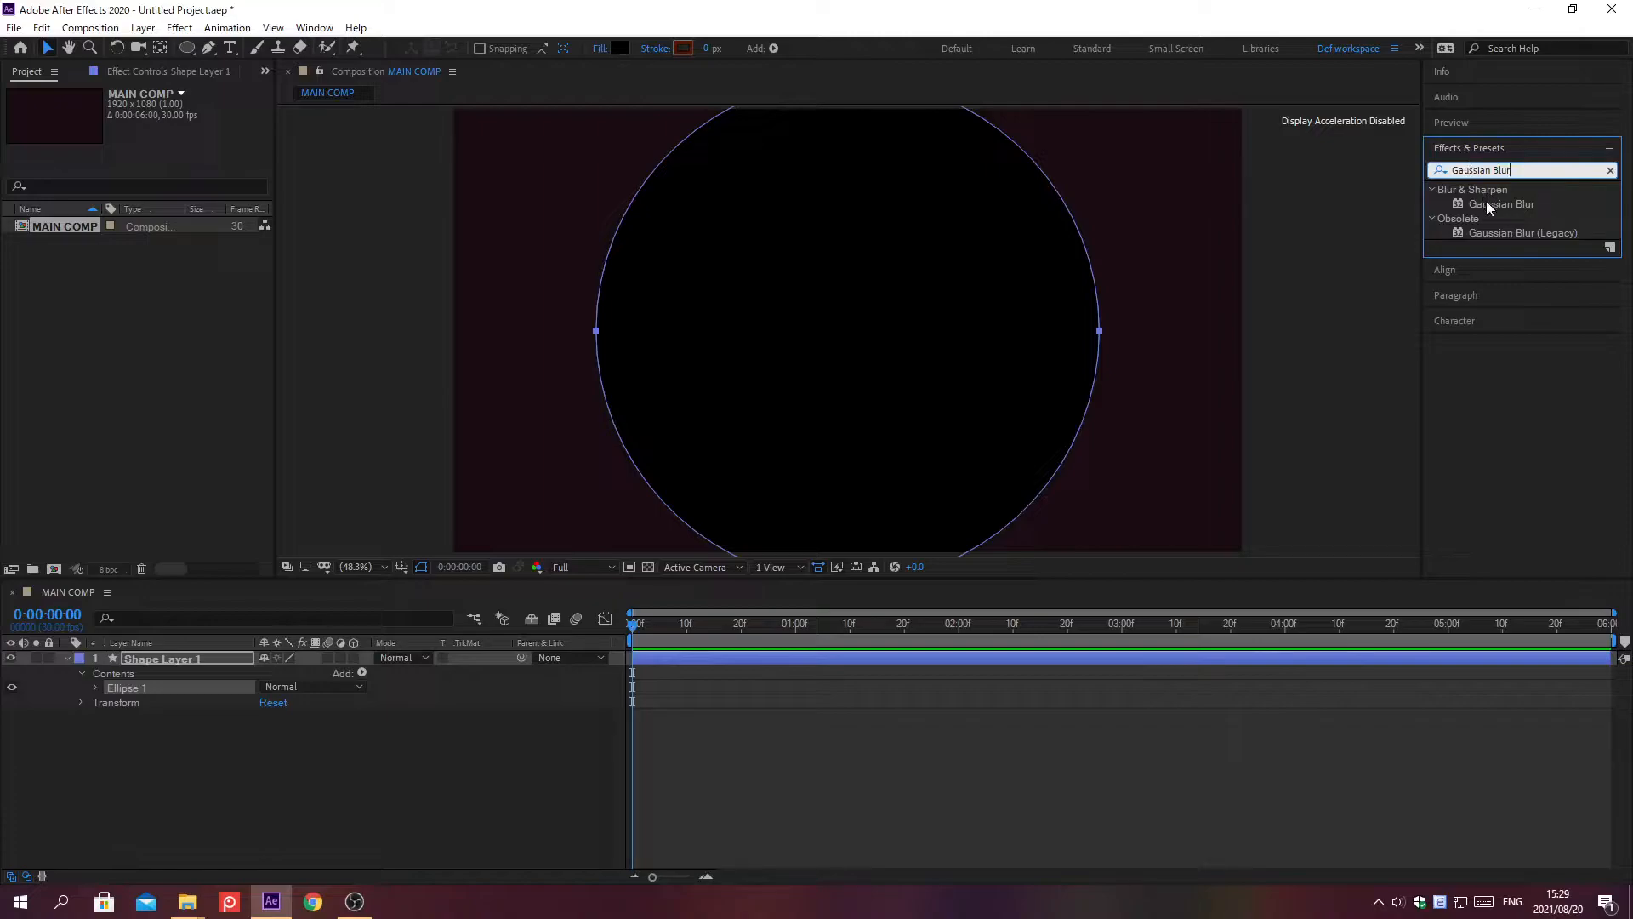
{"action": "double_click", "coordinate": [1487, 203]}
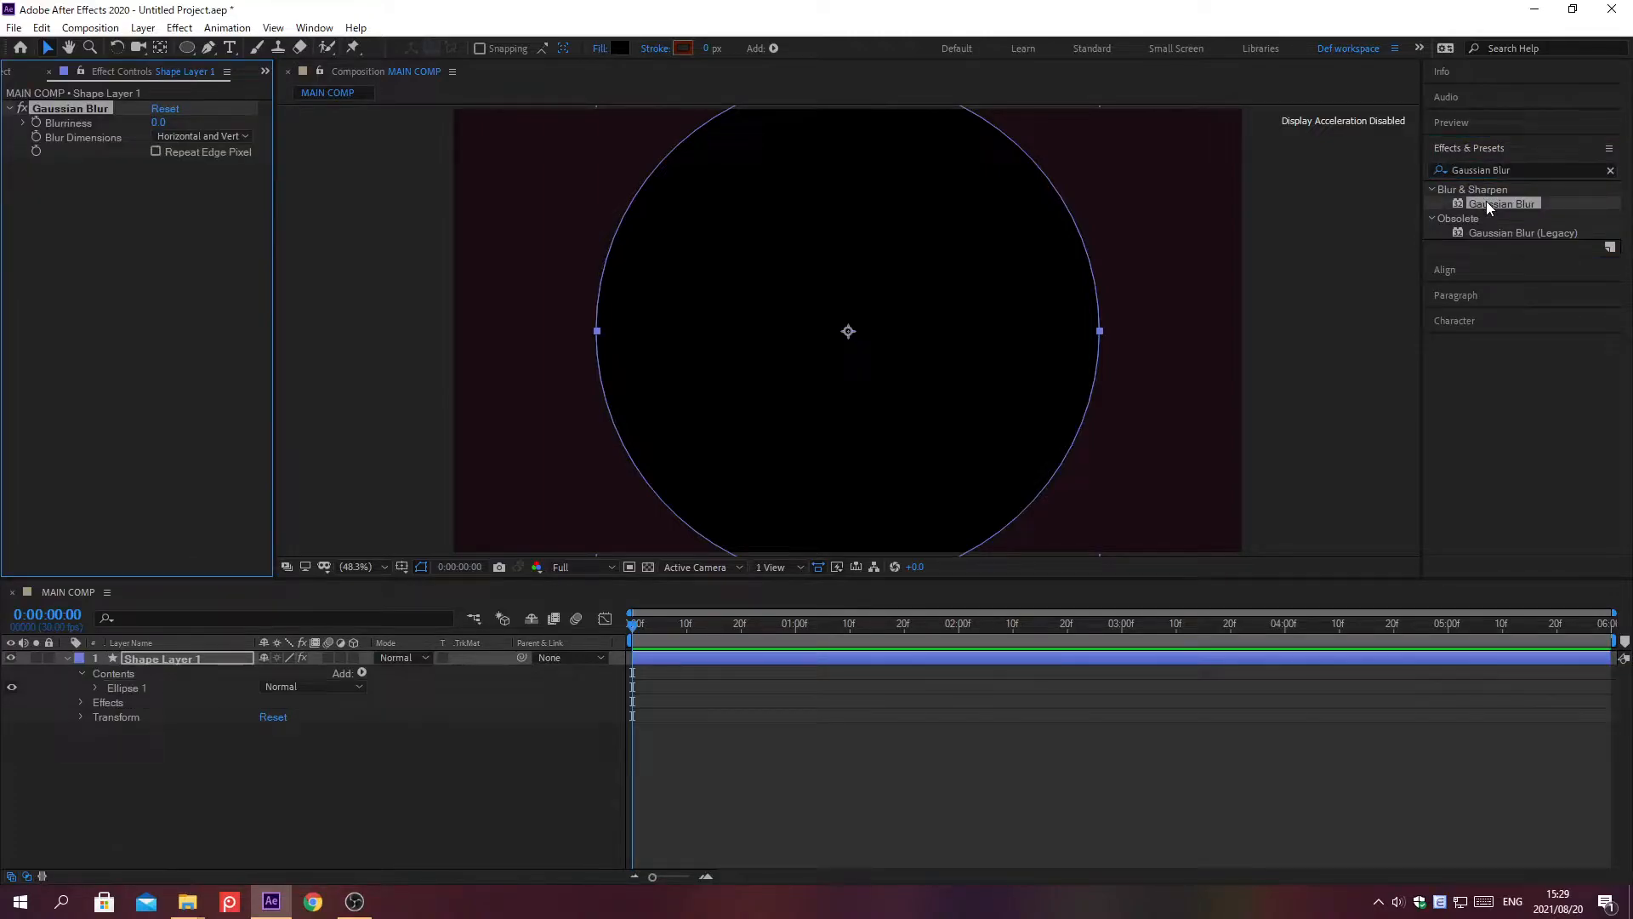
{"action": "left_click", "coordinate": [1469, 147]}
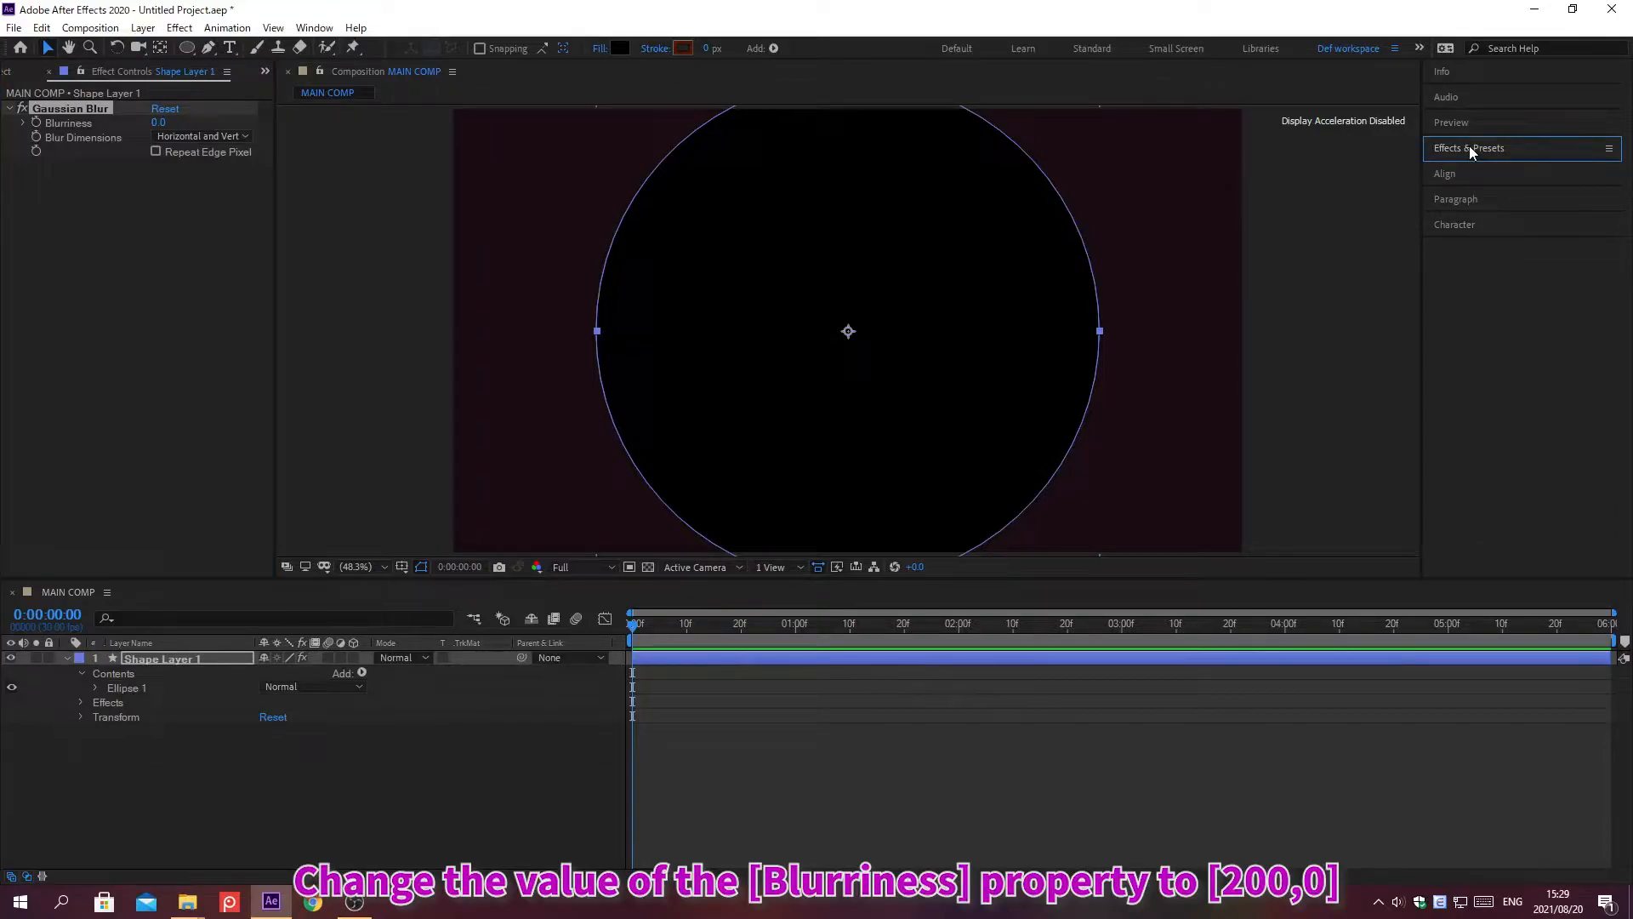
{"action": "left_click", "coordinate": [156, 122]}
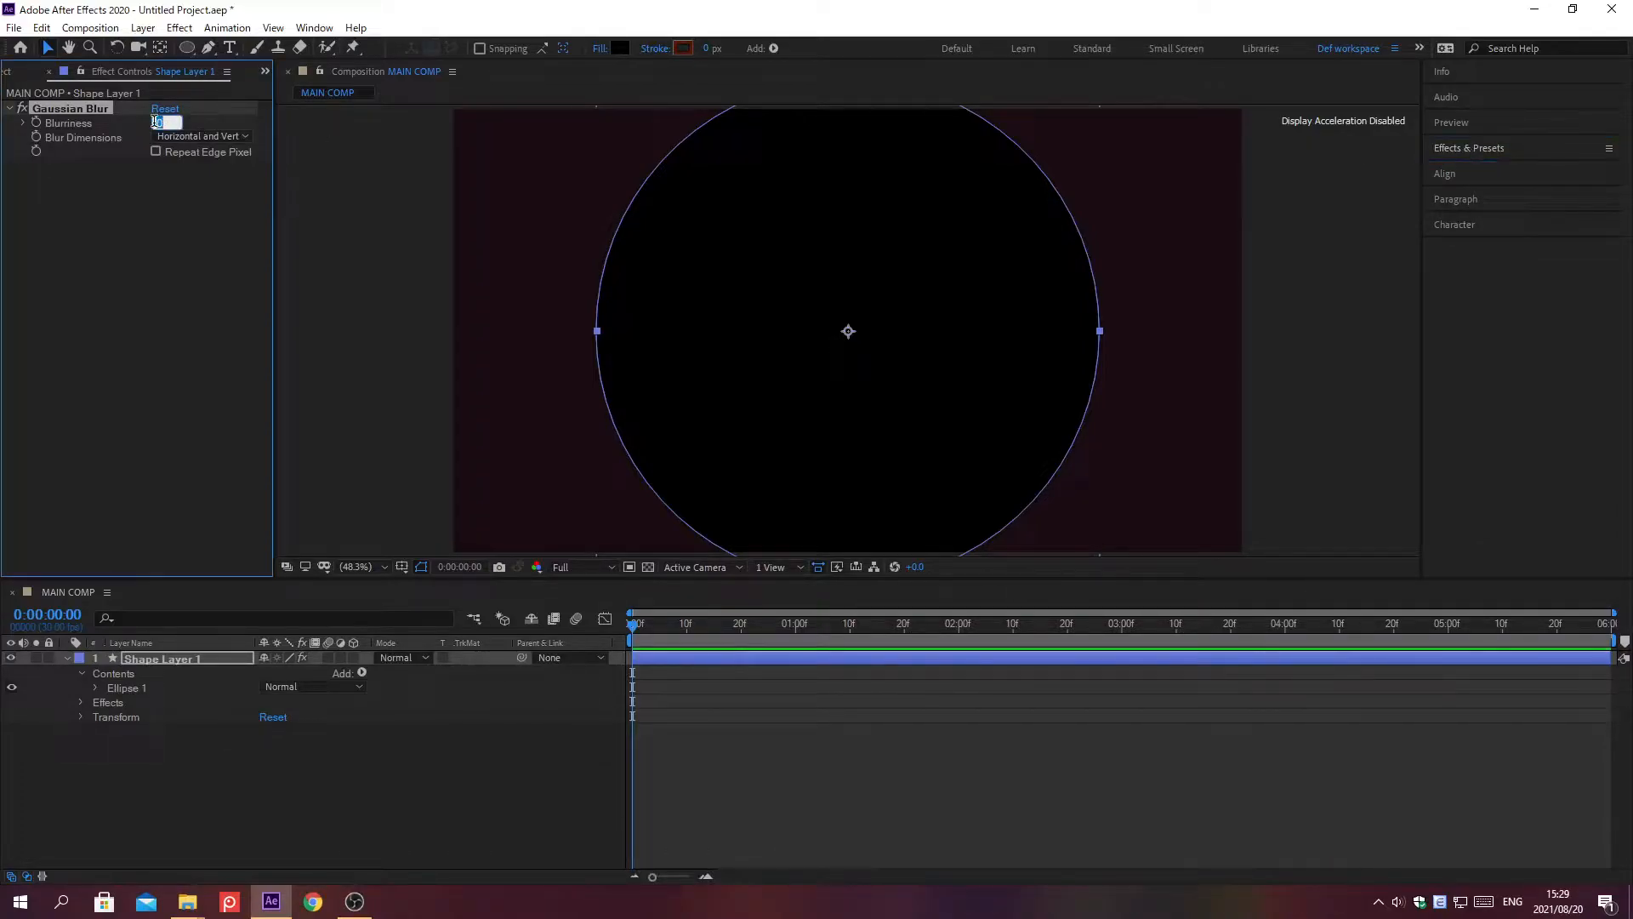
{"action": "type", "text": "200"}
{"action": "key", "text": "Return"}
Rename the blurred circle's shape layer as Outer
{"action": "left_click", "coordinate": [211, 660]}
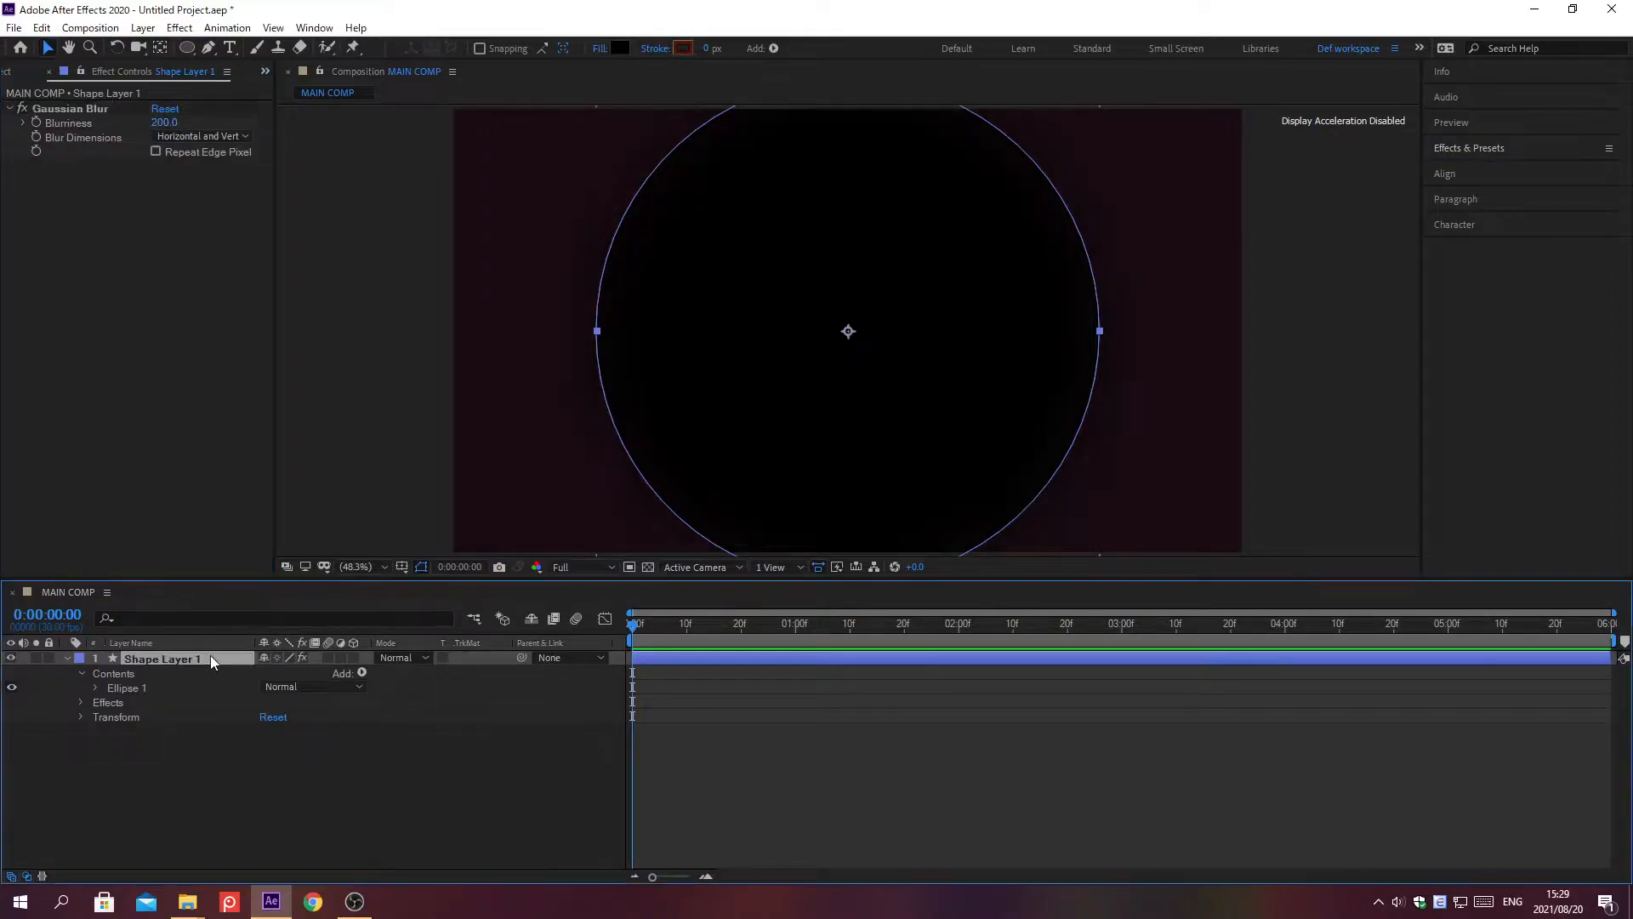
{"action": "key", "text": "Return"}
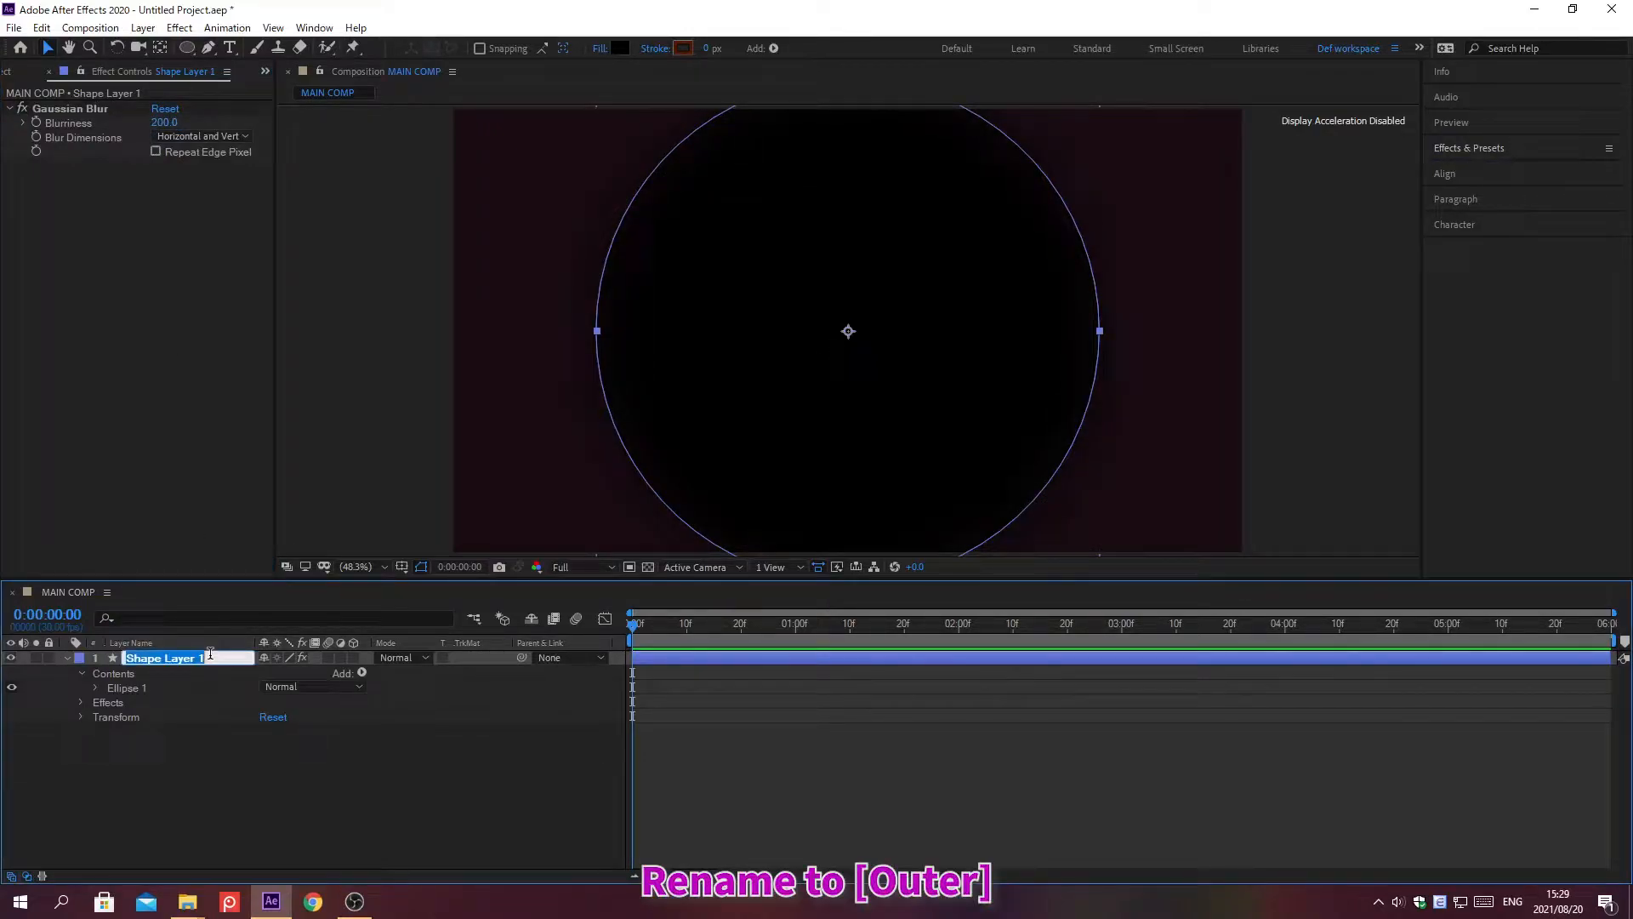
{"action": "type", "text": "Outer"}
{"action": "key", "text": "Return"}
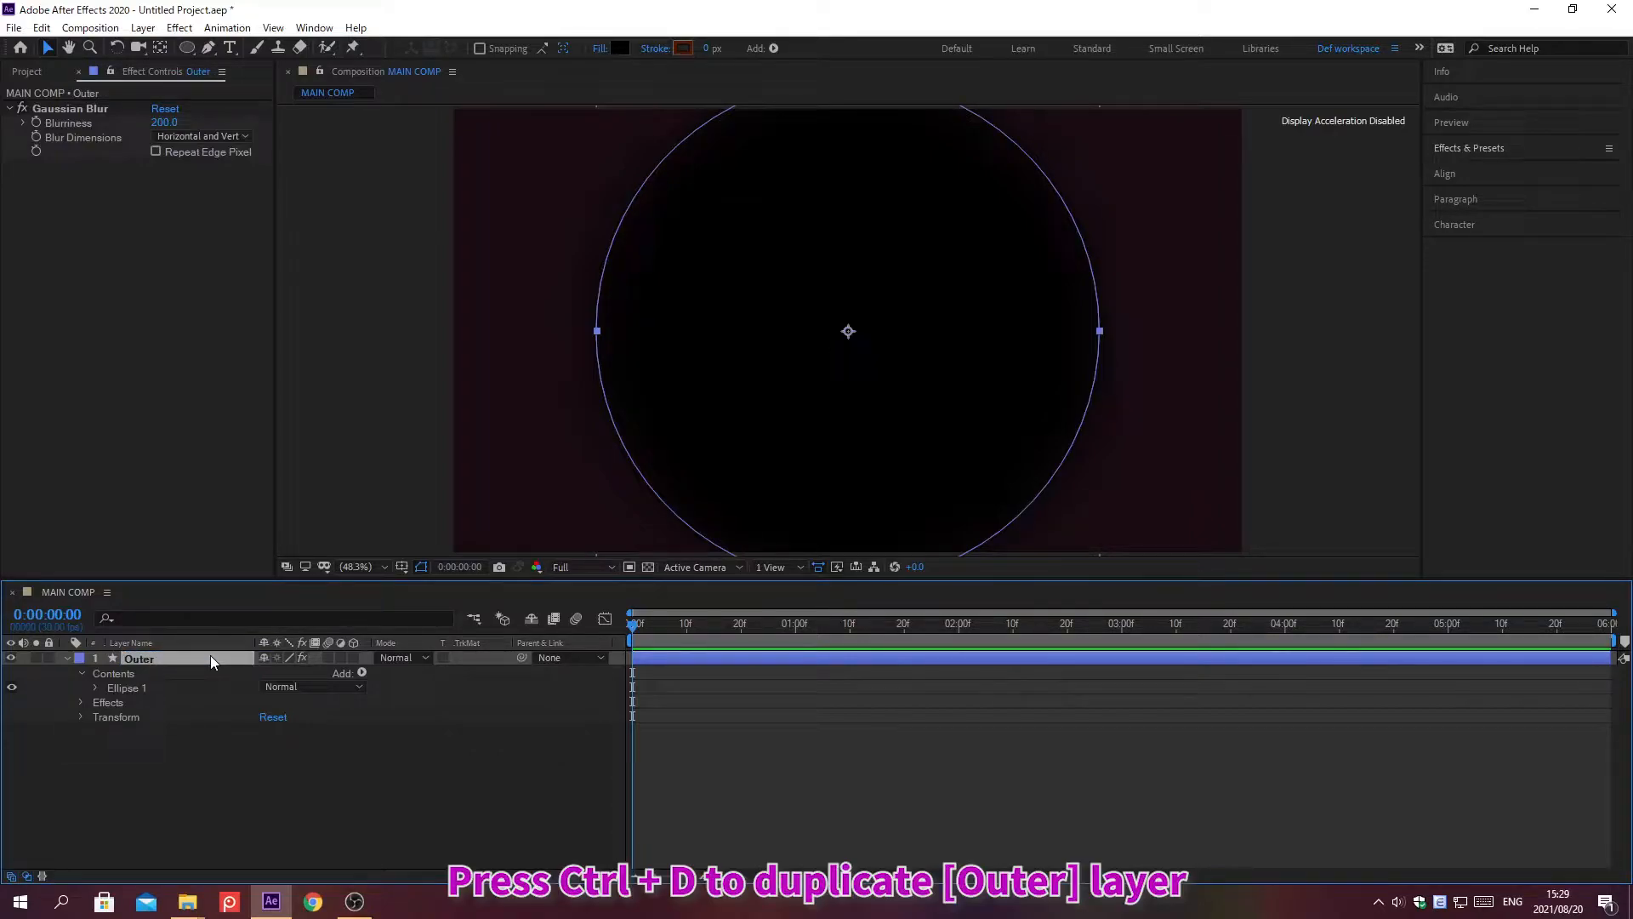
Duplicate the Outer layer and rename the copy as Inner
{"action": "key", "text": "ctrl+d"}
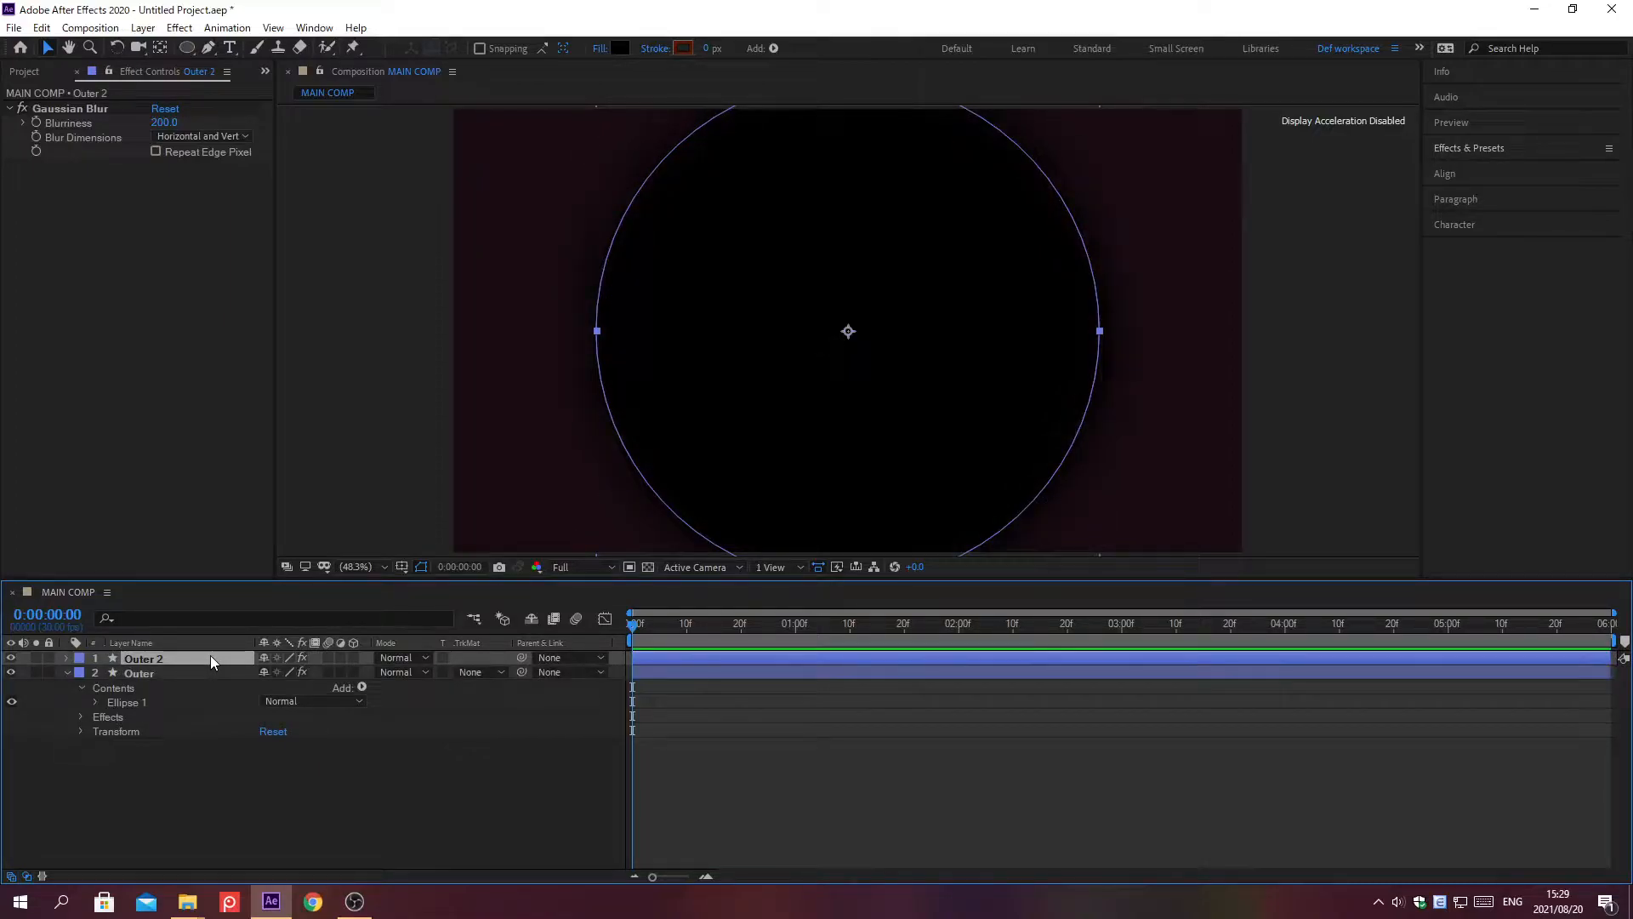
{"action": "key", "text": "Return"}
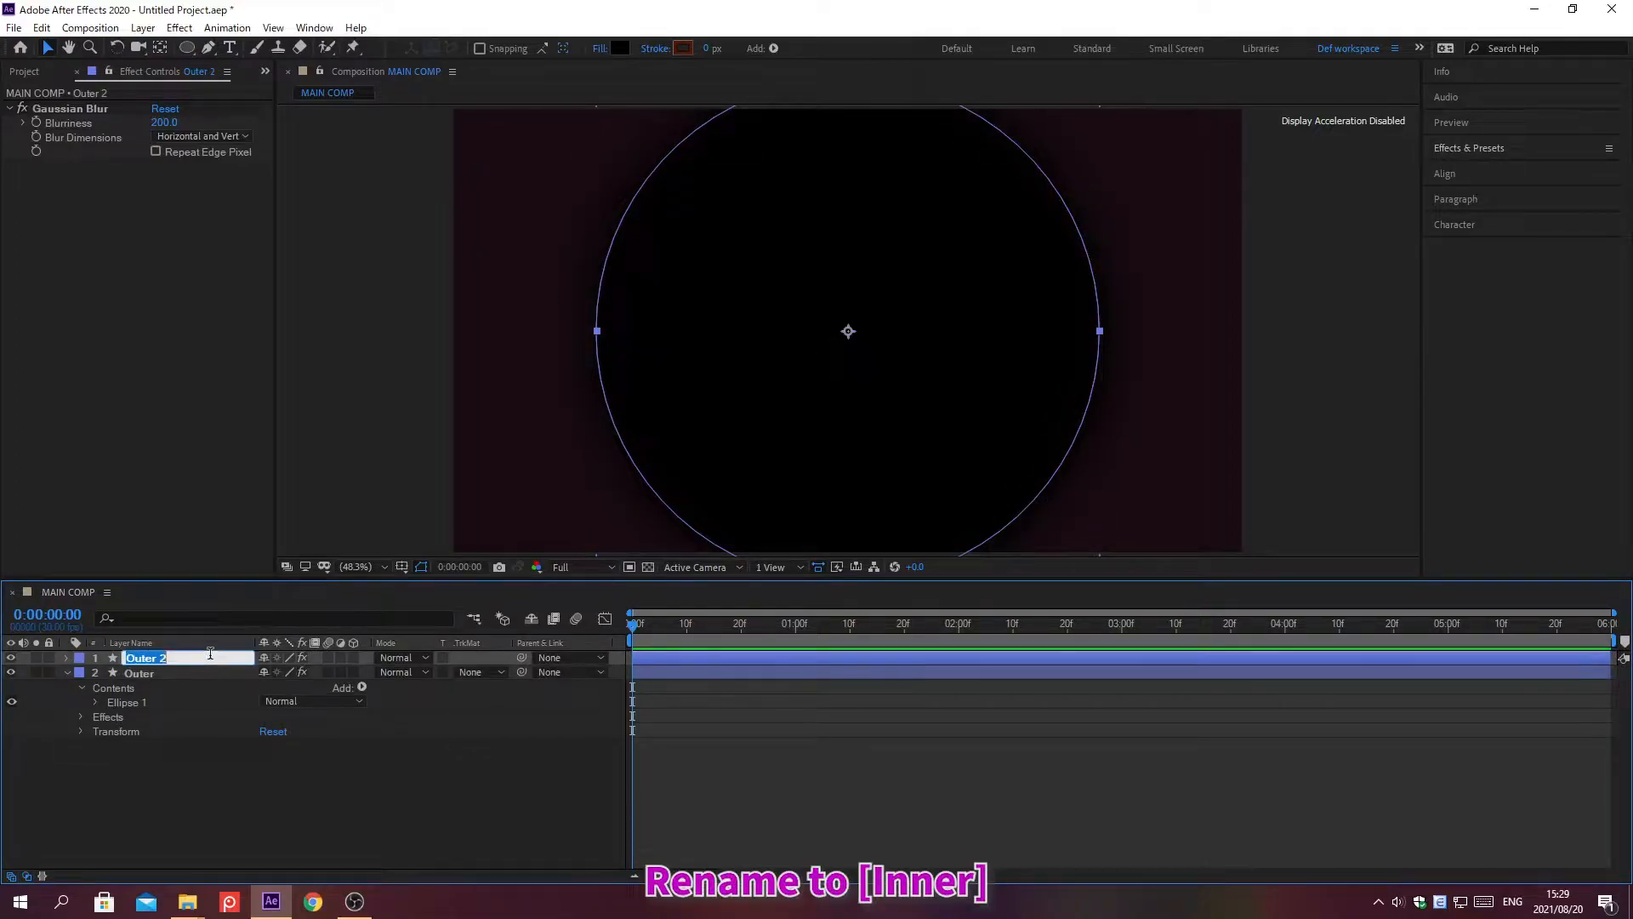
{"action": "type", "text": "Inner"}
{"action": "key", "text": "Return"}
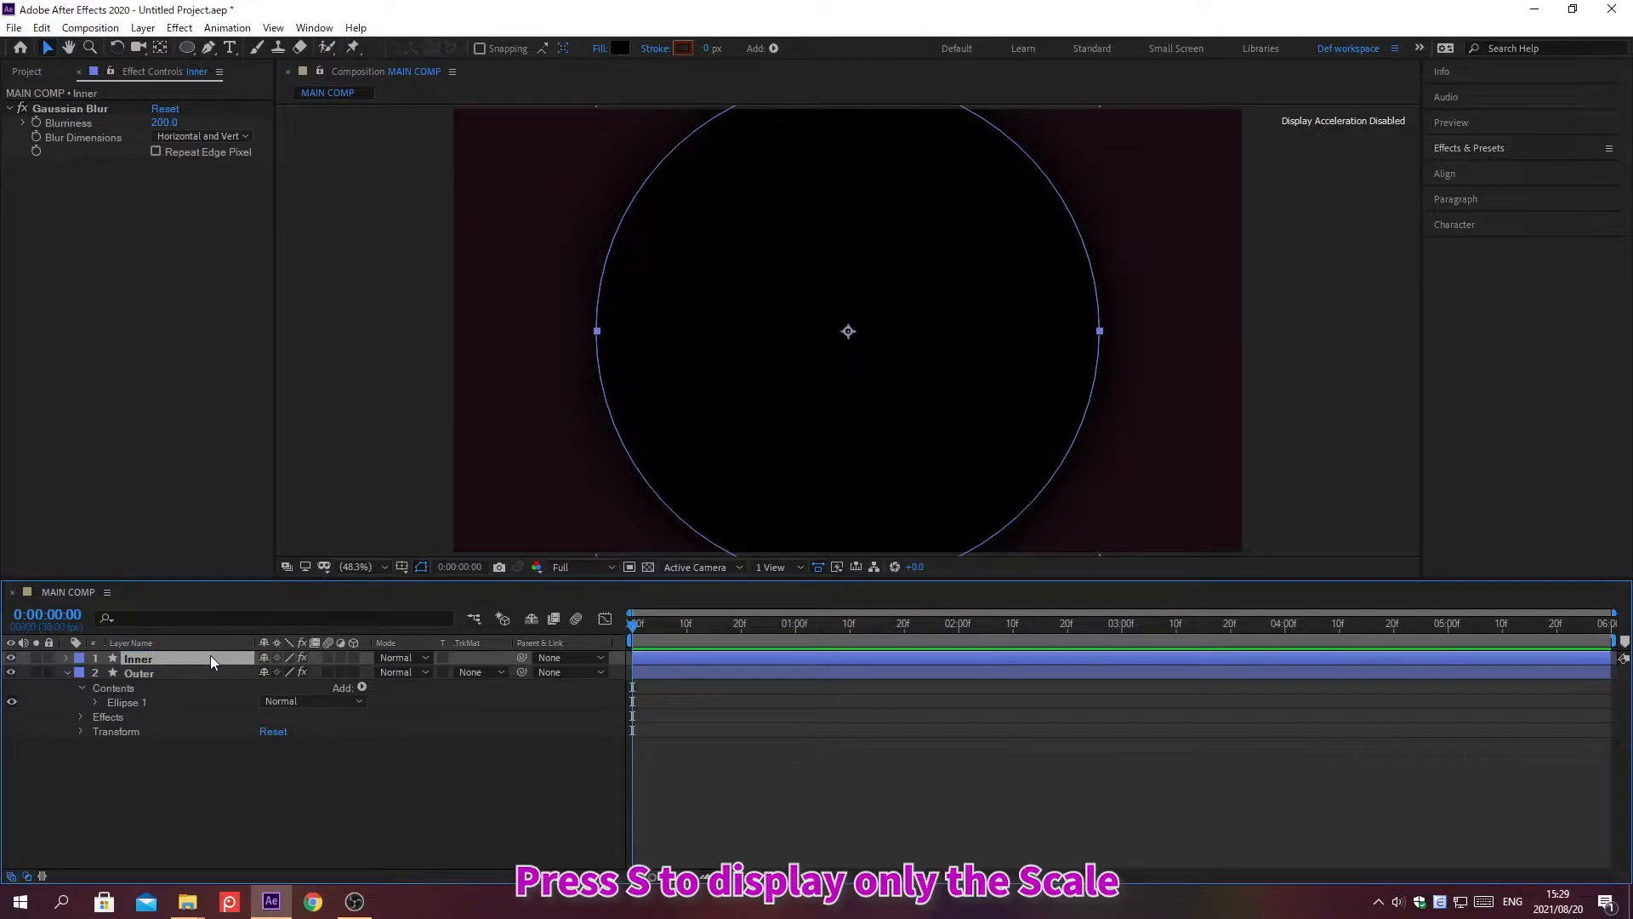
Set the Inner layer's Scale to 25% and its Gaussian Blur Blurriness to 400, and collapse both layers' properties
{"action": "key", "text": "s"}
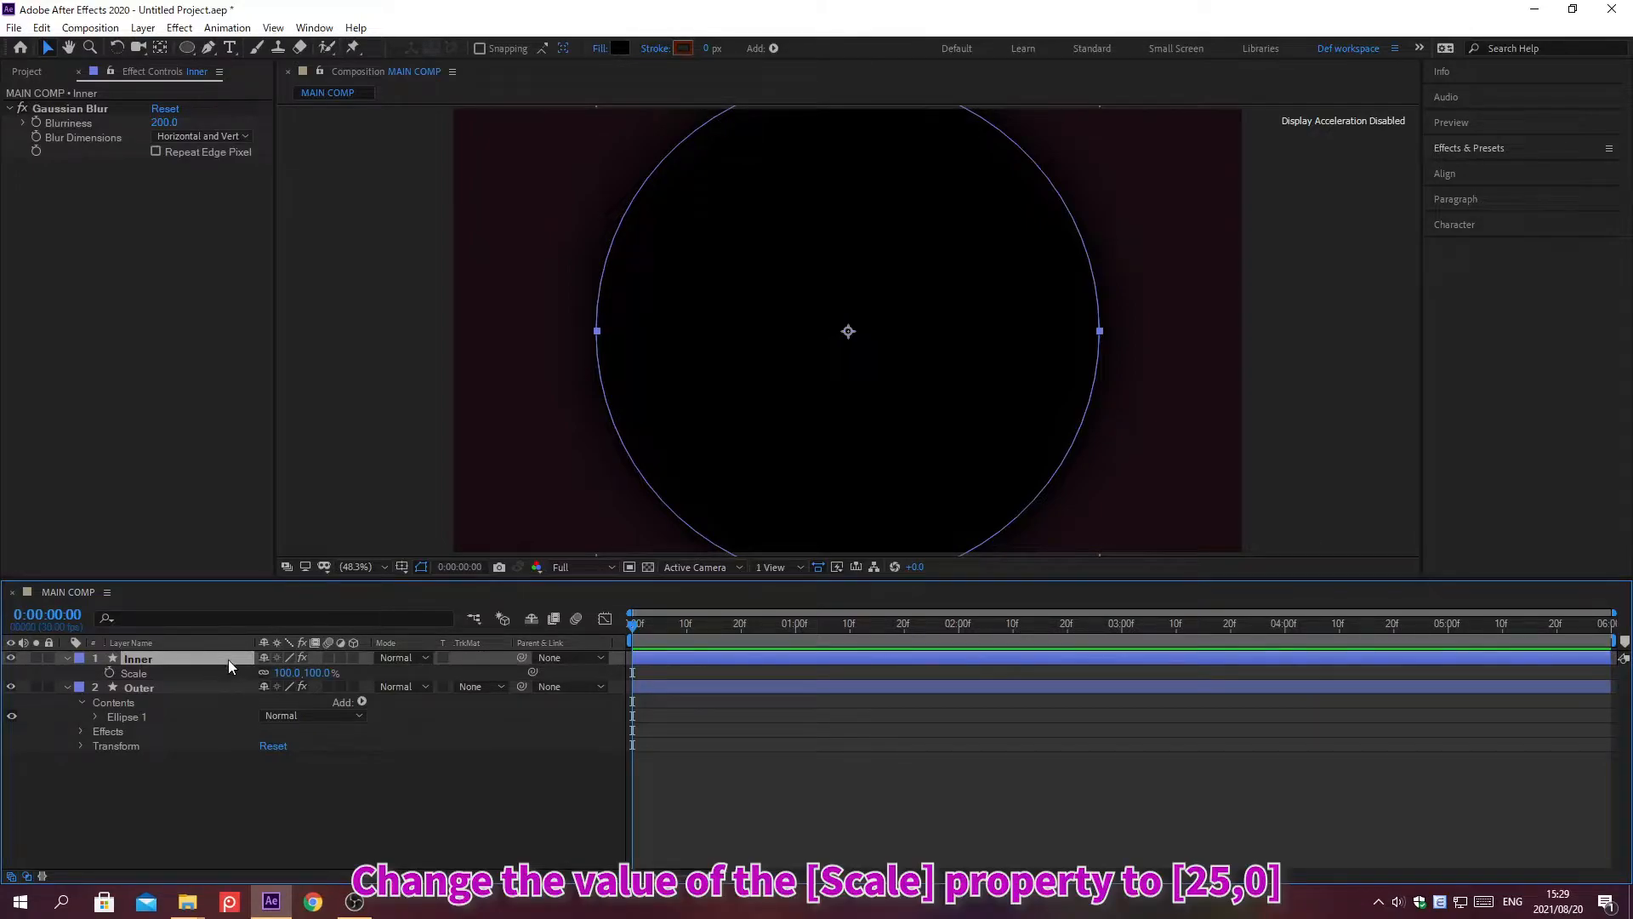
{"action": "left_click", "coordinate": [281, 673]}
{"action": "type", "text": "25"}
{"action": "key", "text": "Return"}
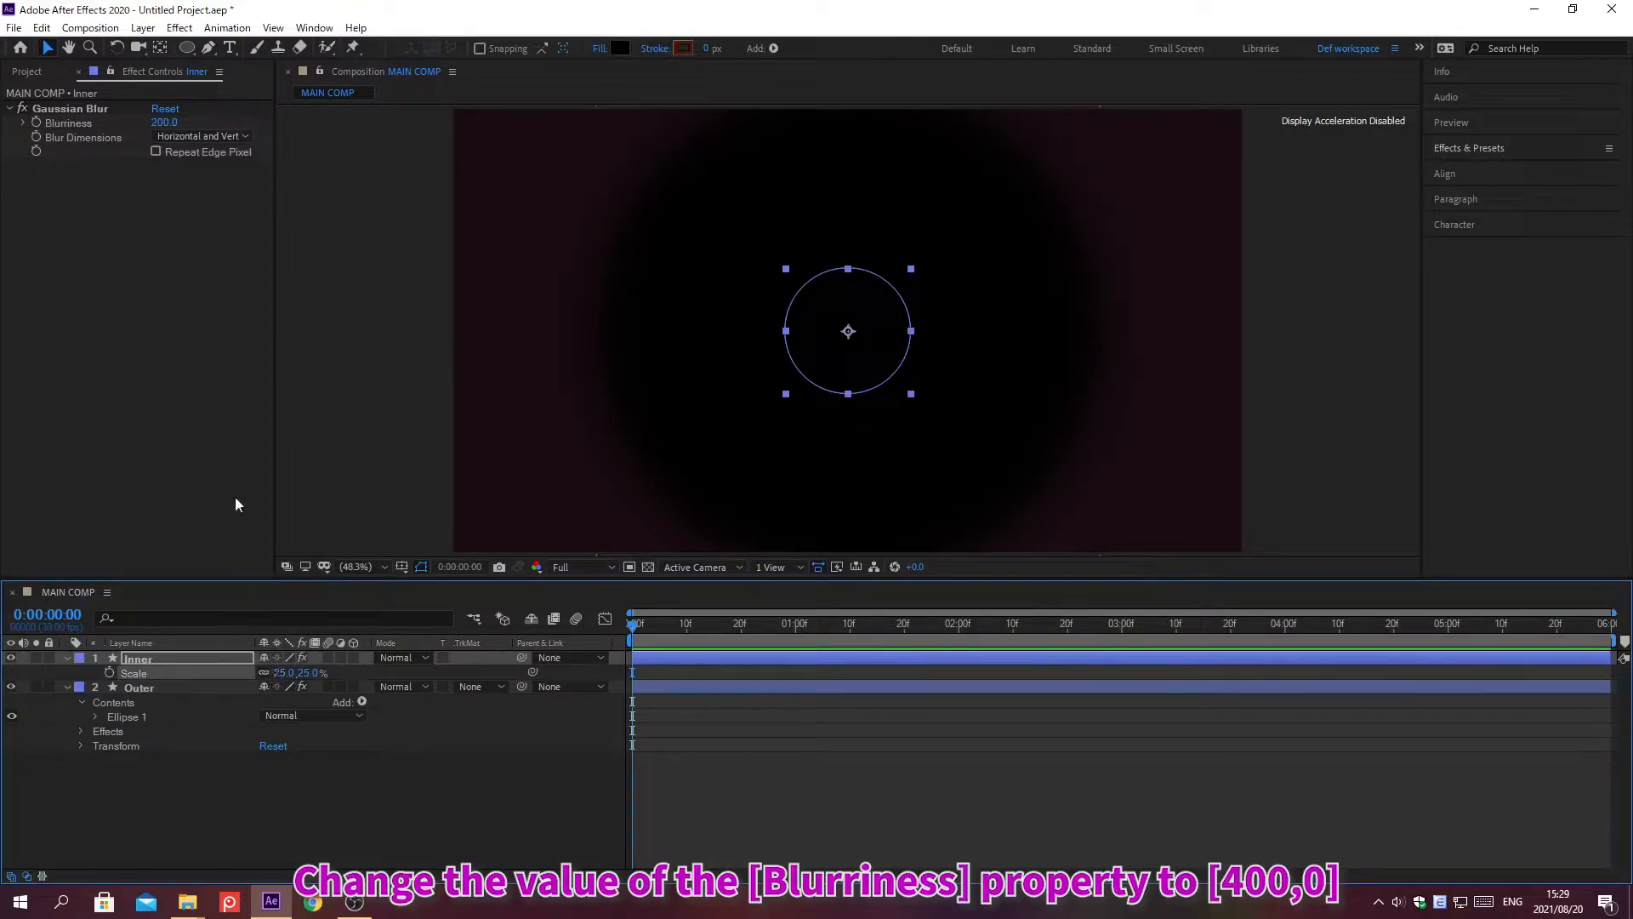
{"action": "left_click", "coordinate": [164, 123]}
{"action": "type", "text": "400"}
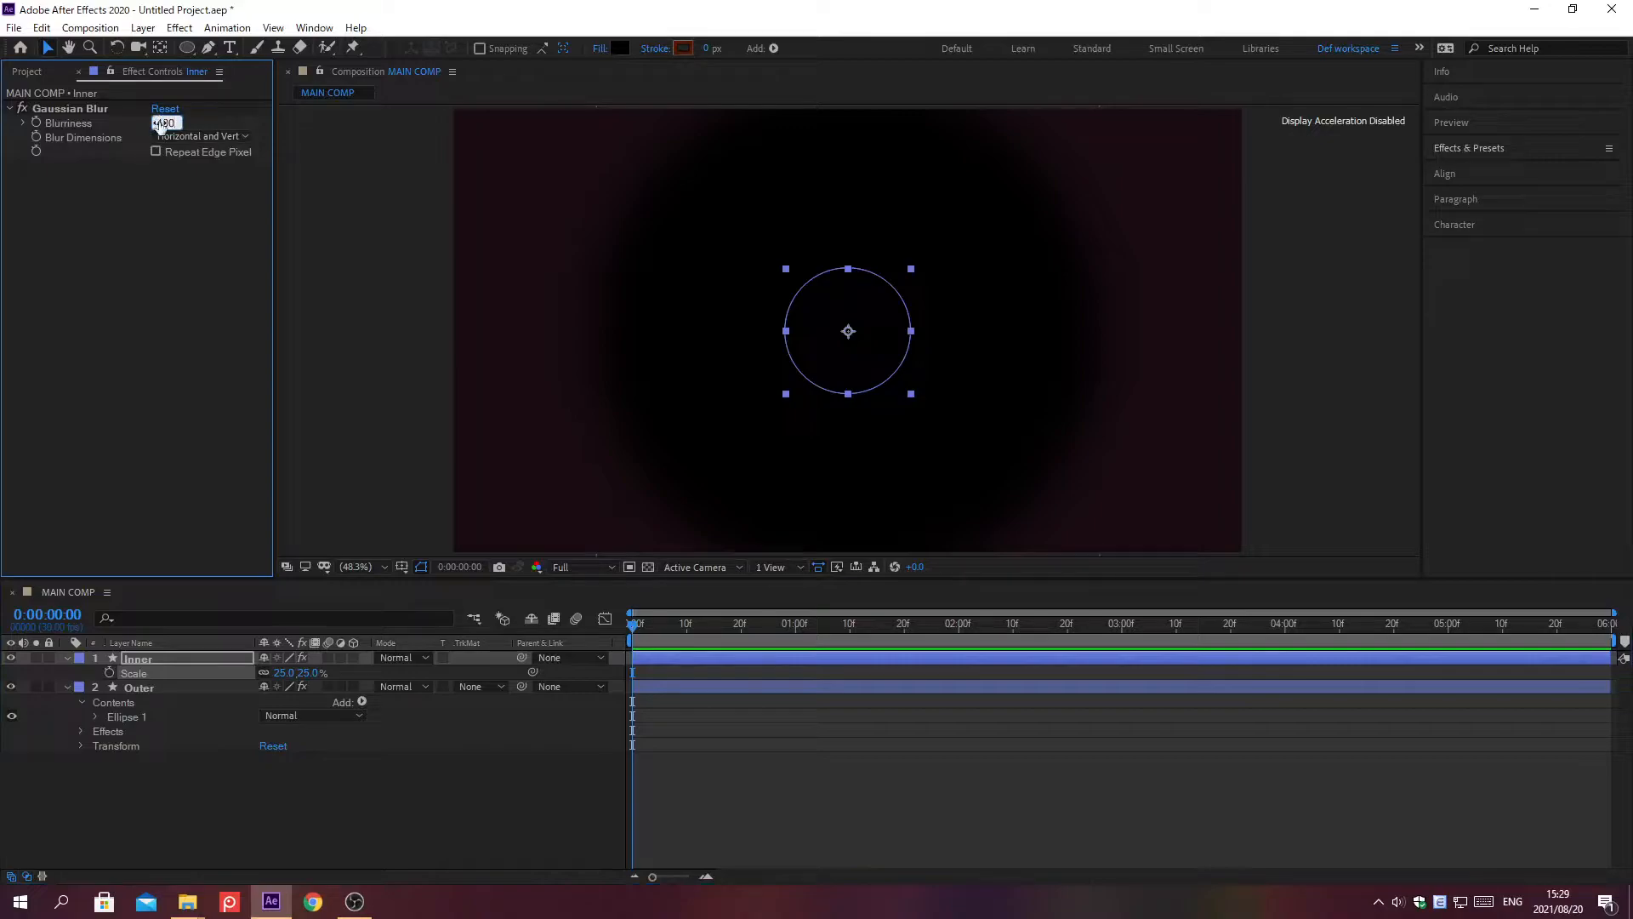
{"action": "key", "text": "Return"}
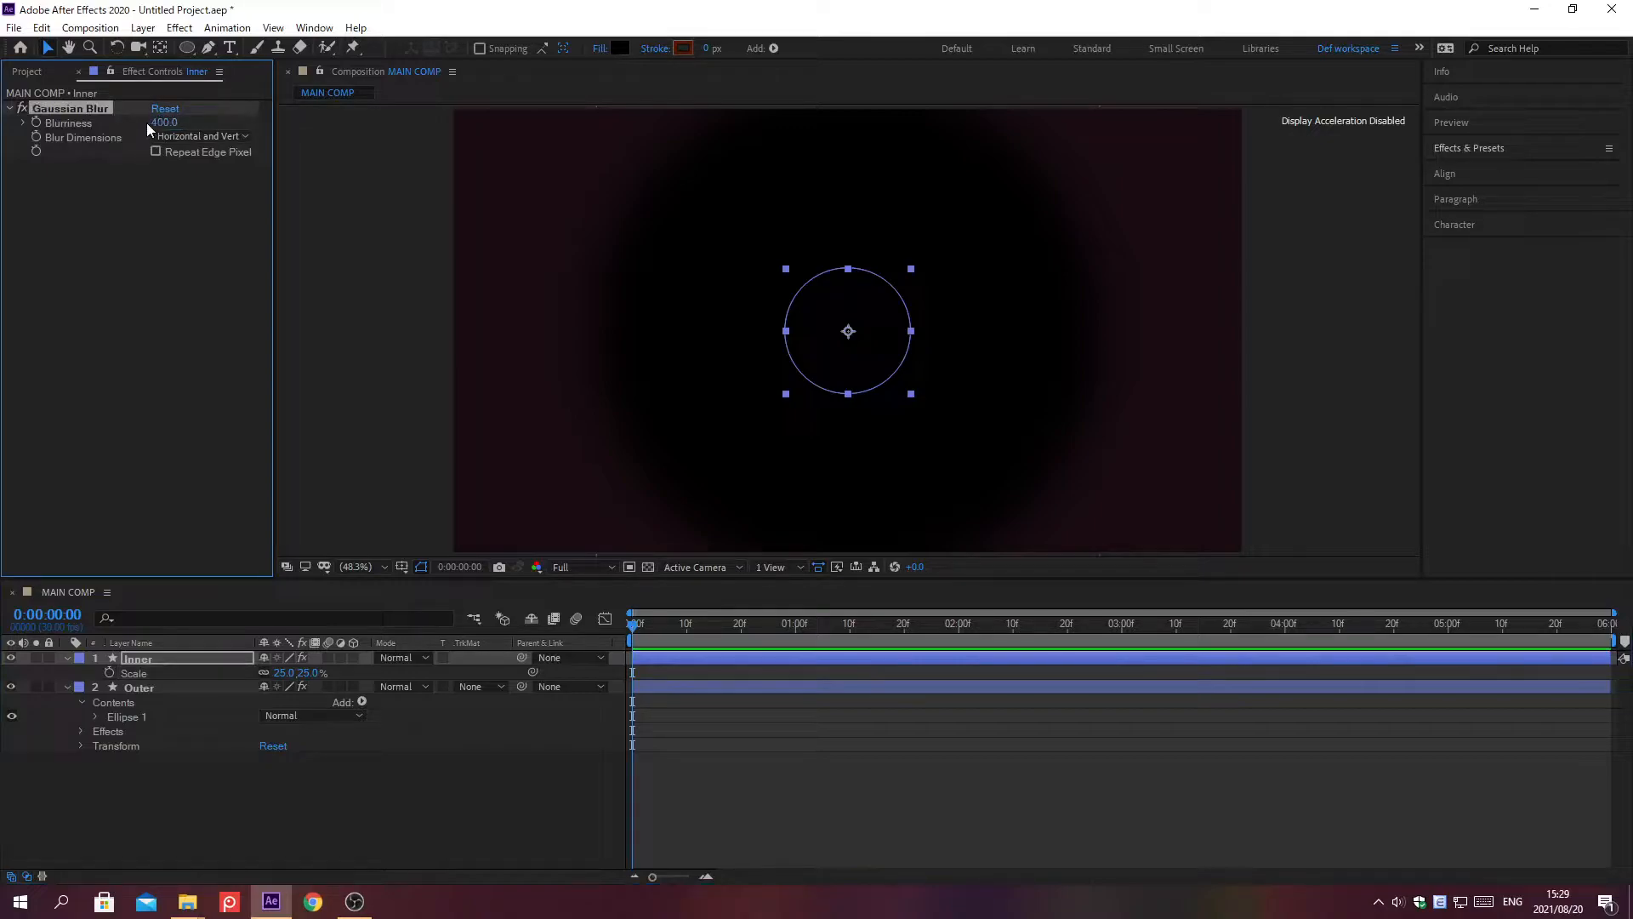
{"action": "left_click", "coordinate": [67, 658]}
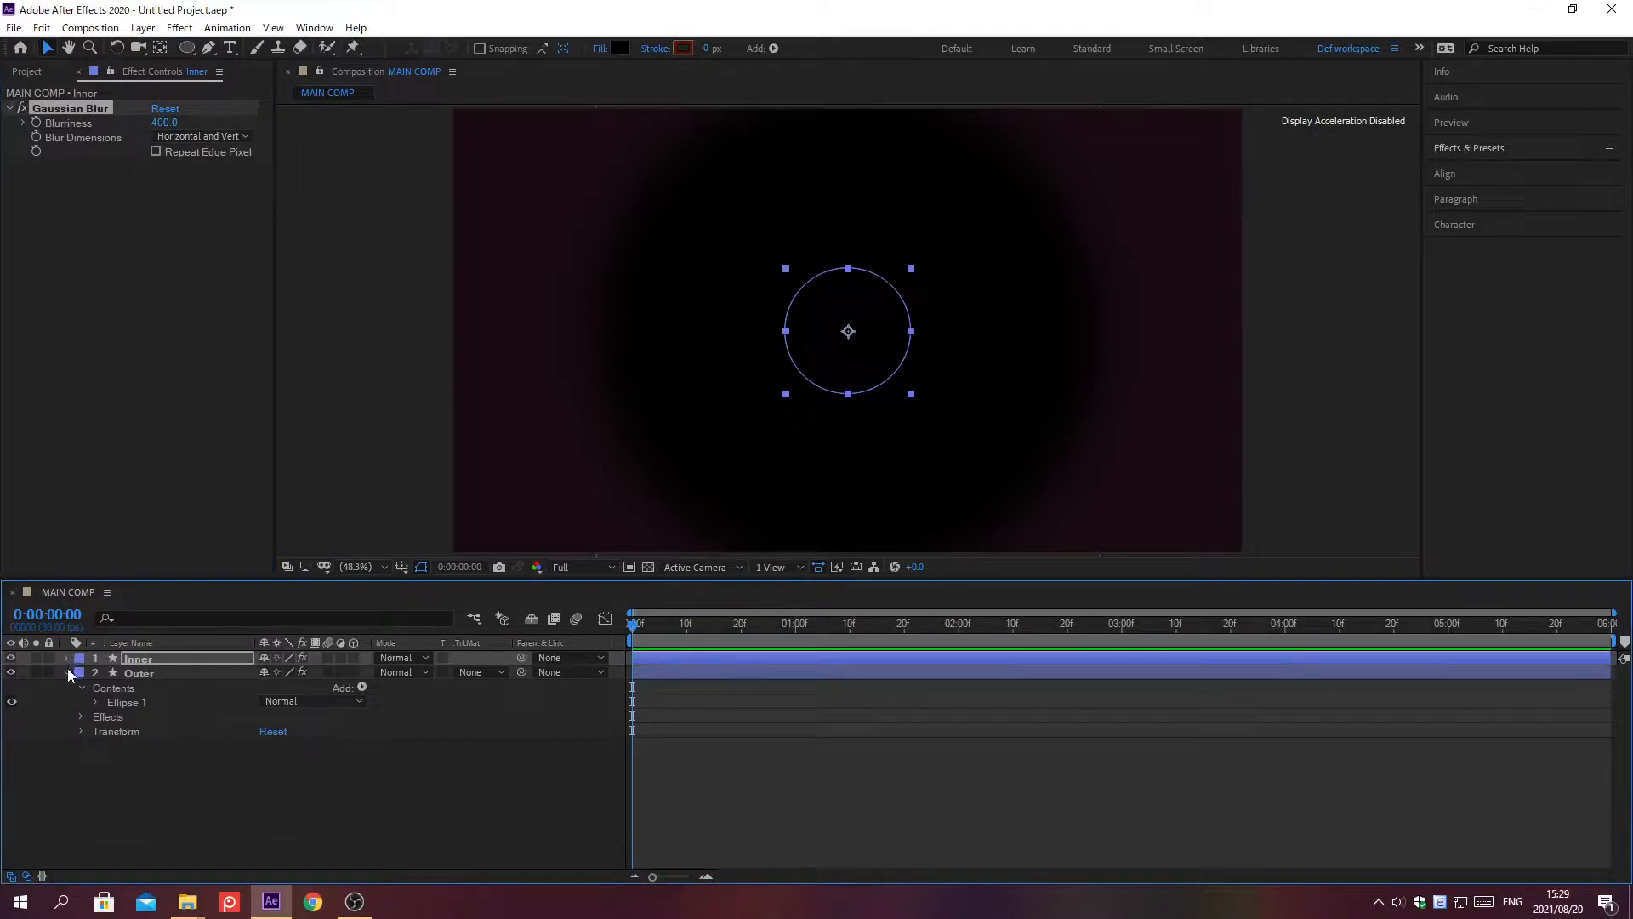
{"action": "left_click", "coordinate": [68, 673]}
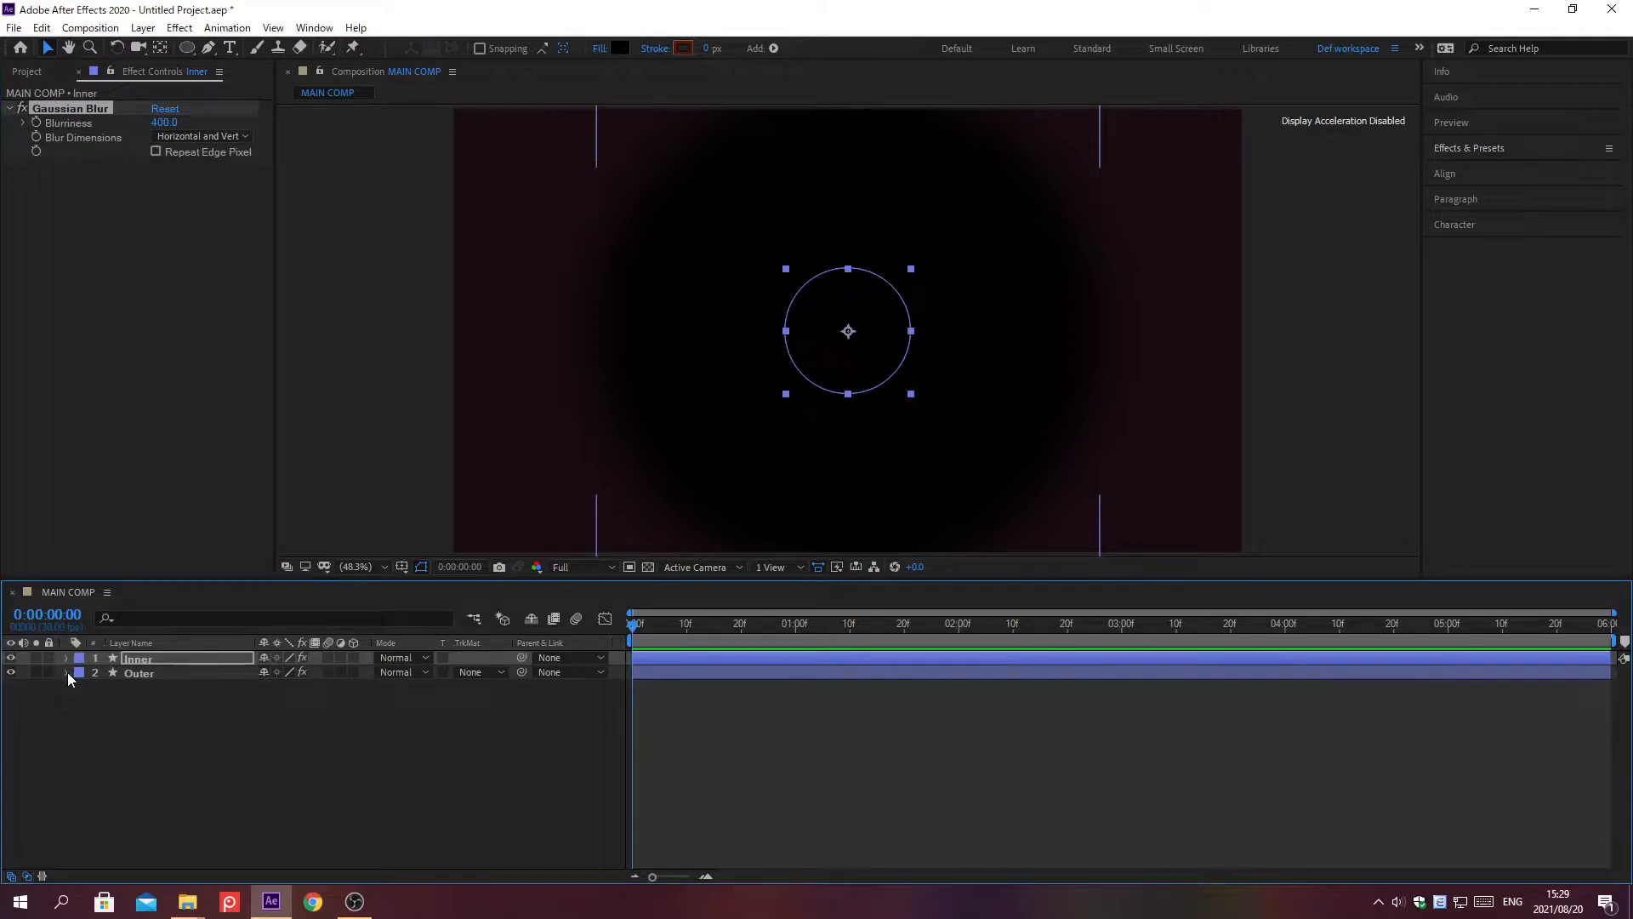
Add a null object to the composition and rename it as Controller
{"action": "left_click", "coordinate": [143, 29]}
{"action": "mouse_move", "coordinate": [167, 51]}
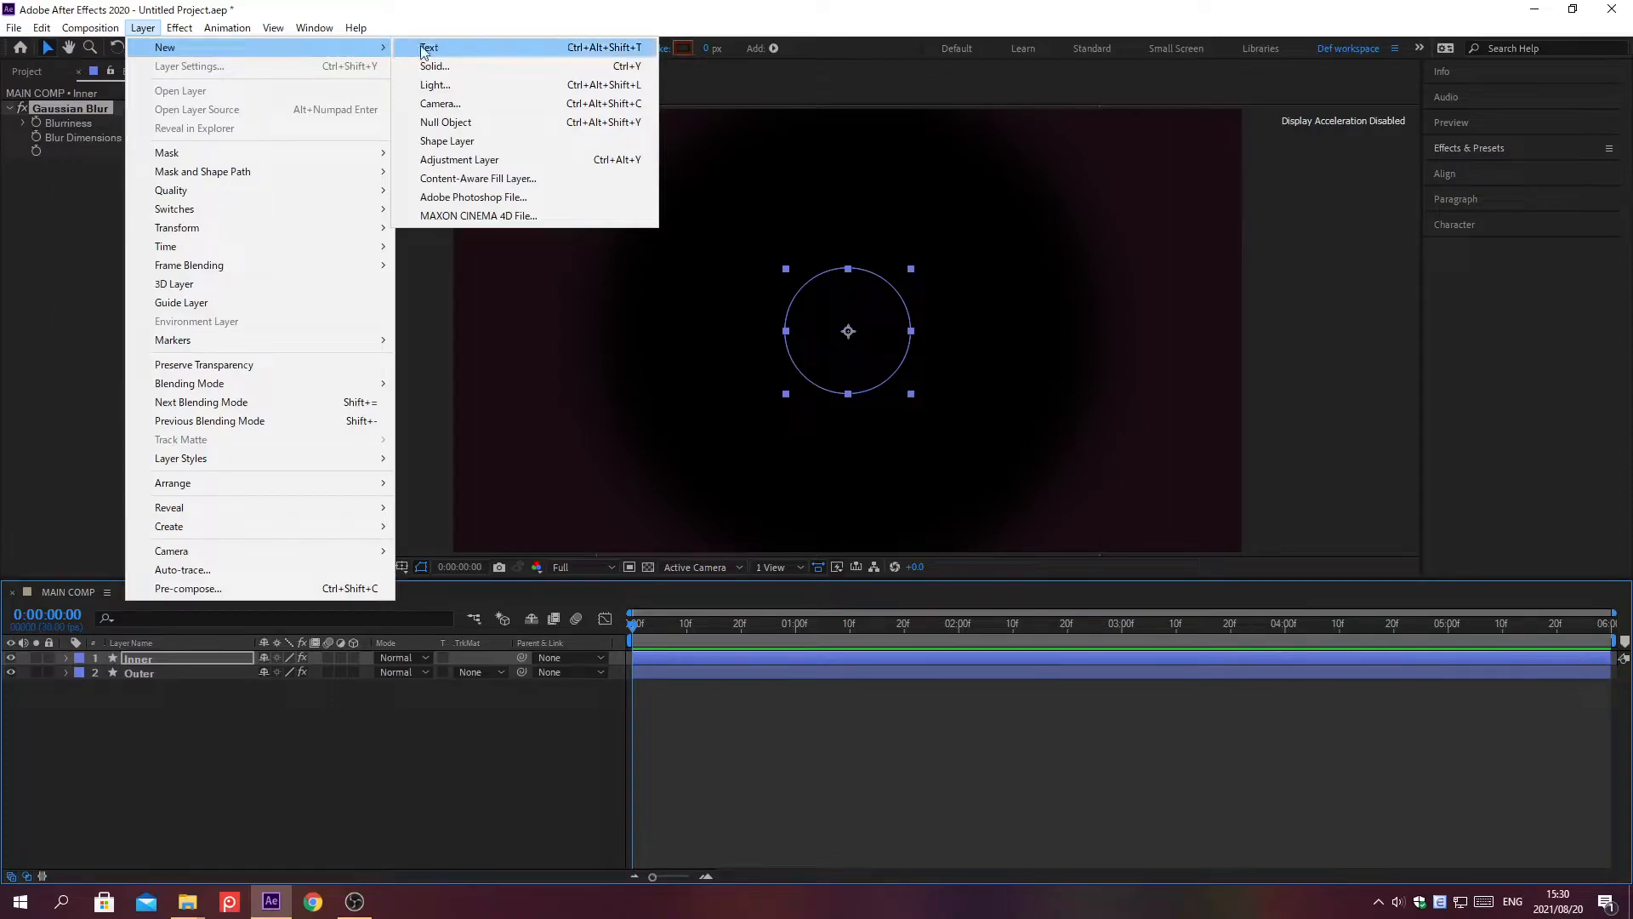
{"action": "left_click", "coordinate": [448, 124]}
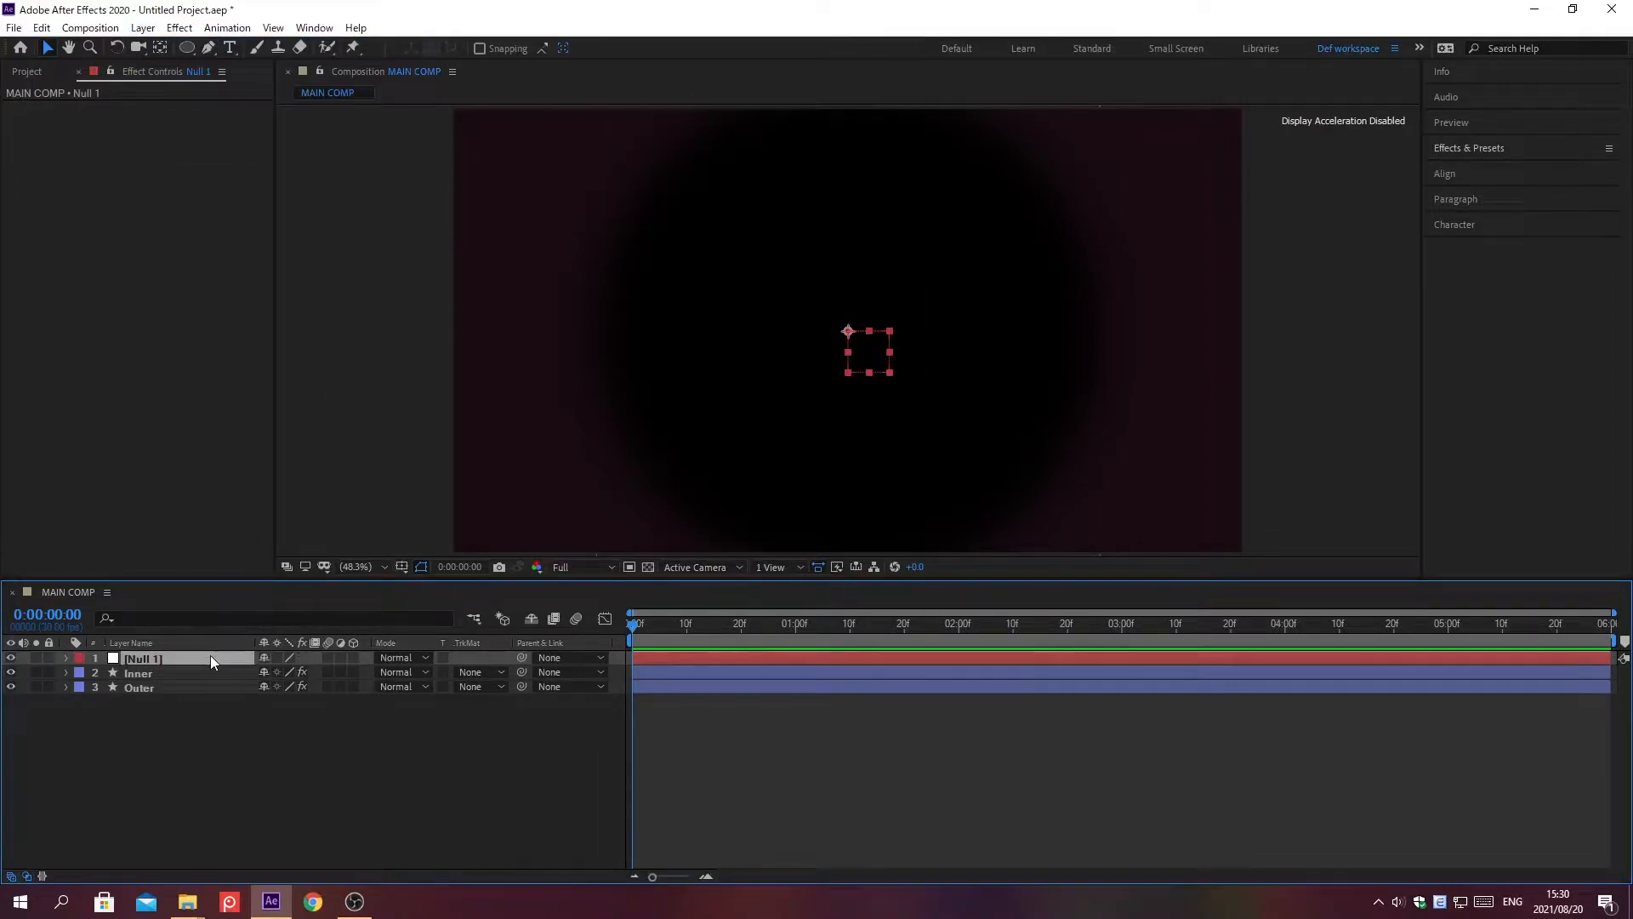
{"action": "key", "text": "Return"}
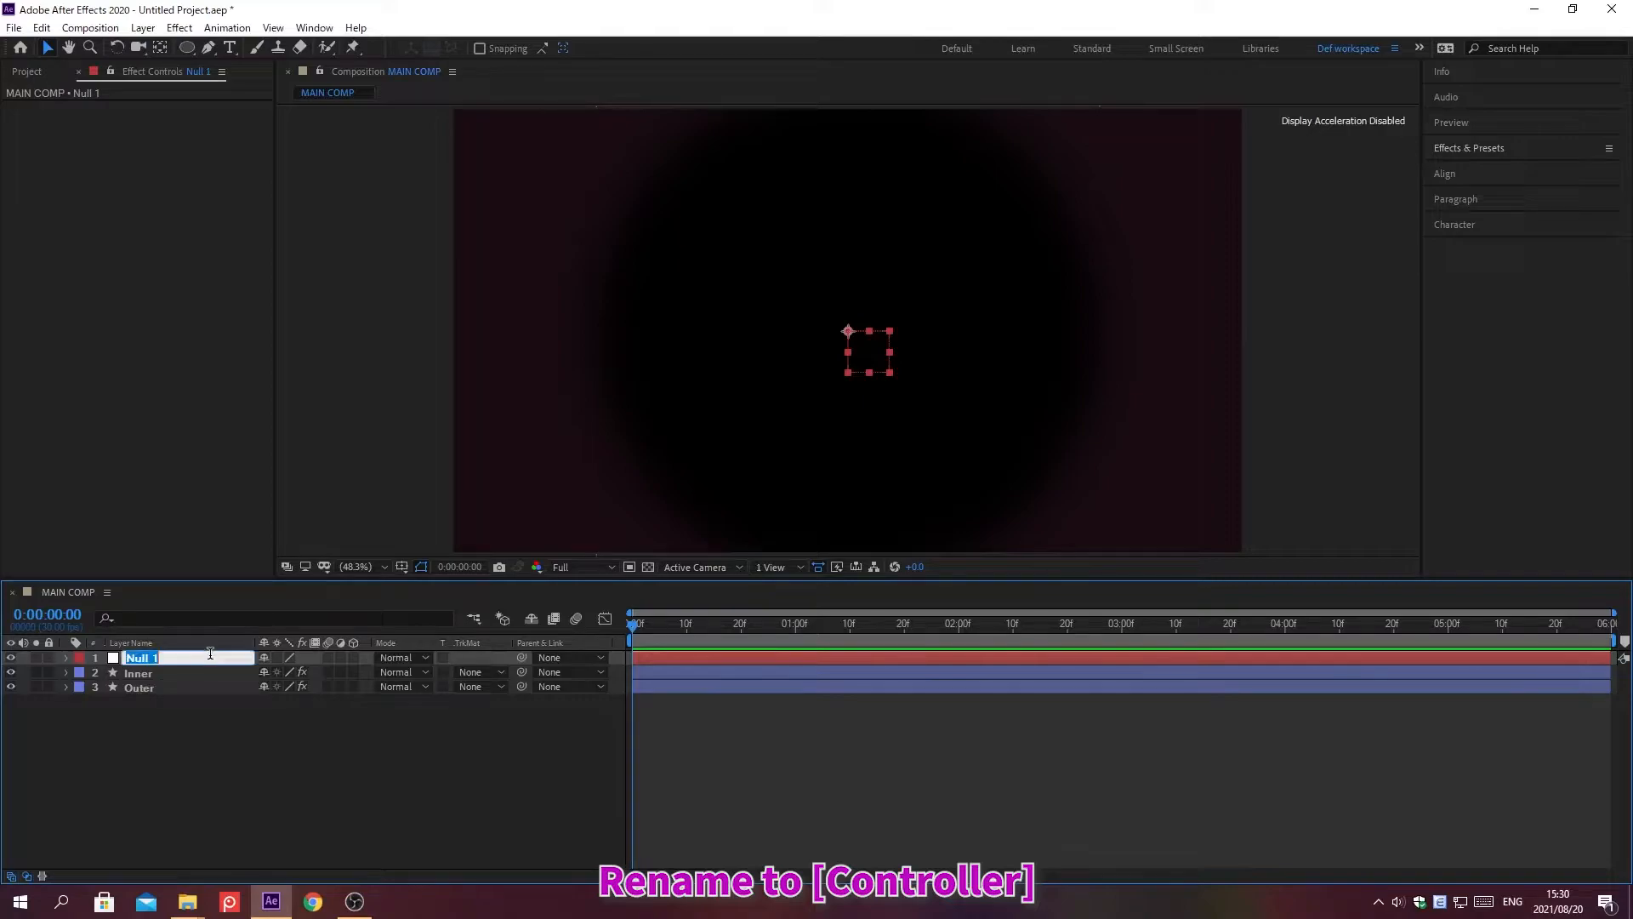
{"action": "type", "text": "Controller"}
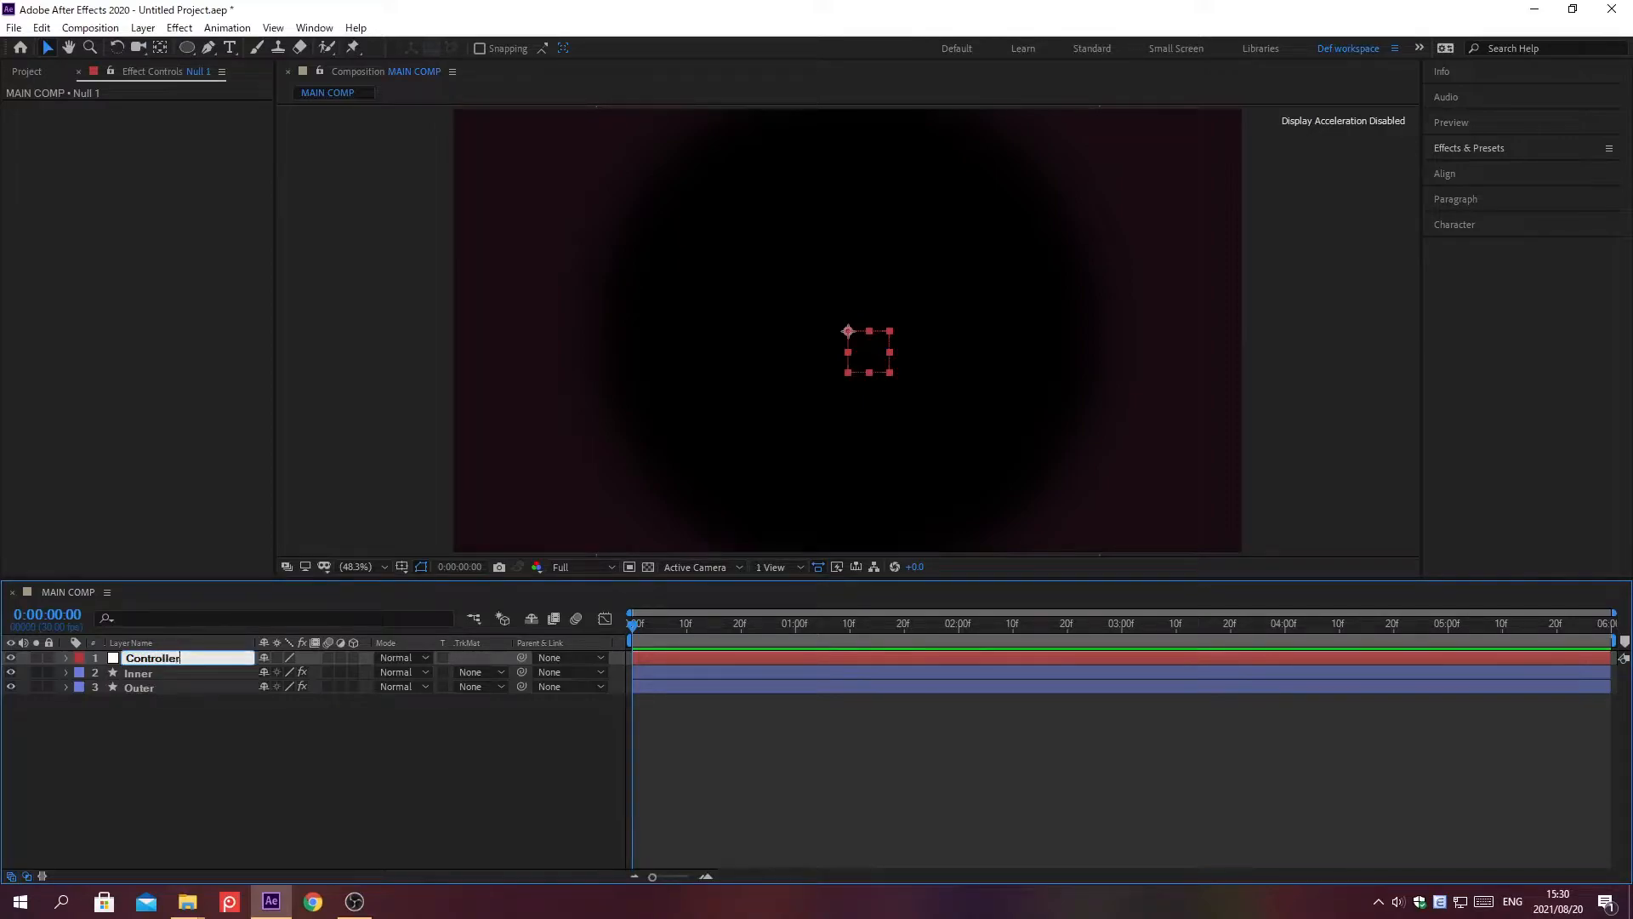
{"action": "key", "text": "Return"}
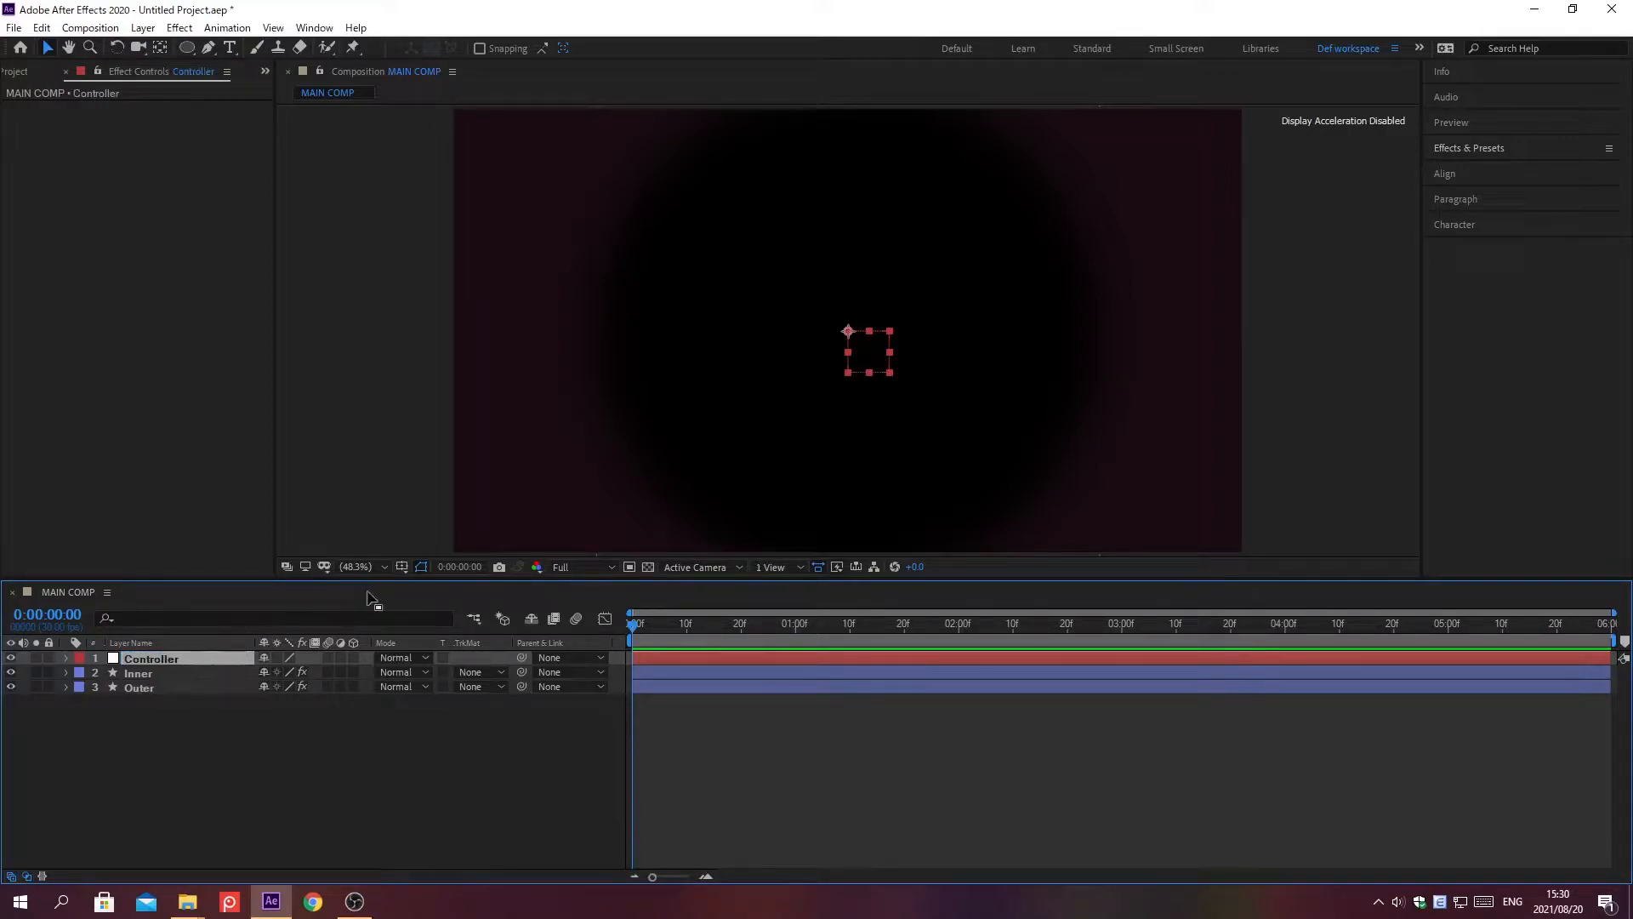
Find the Slider Control effect and apply it to the Controller layer
{"action": "left_click", "coordinate": [1468, 147]}
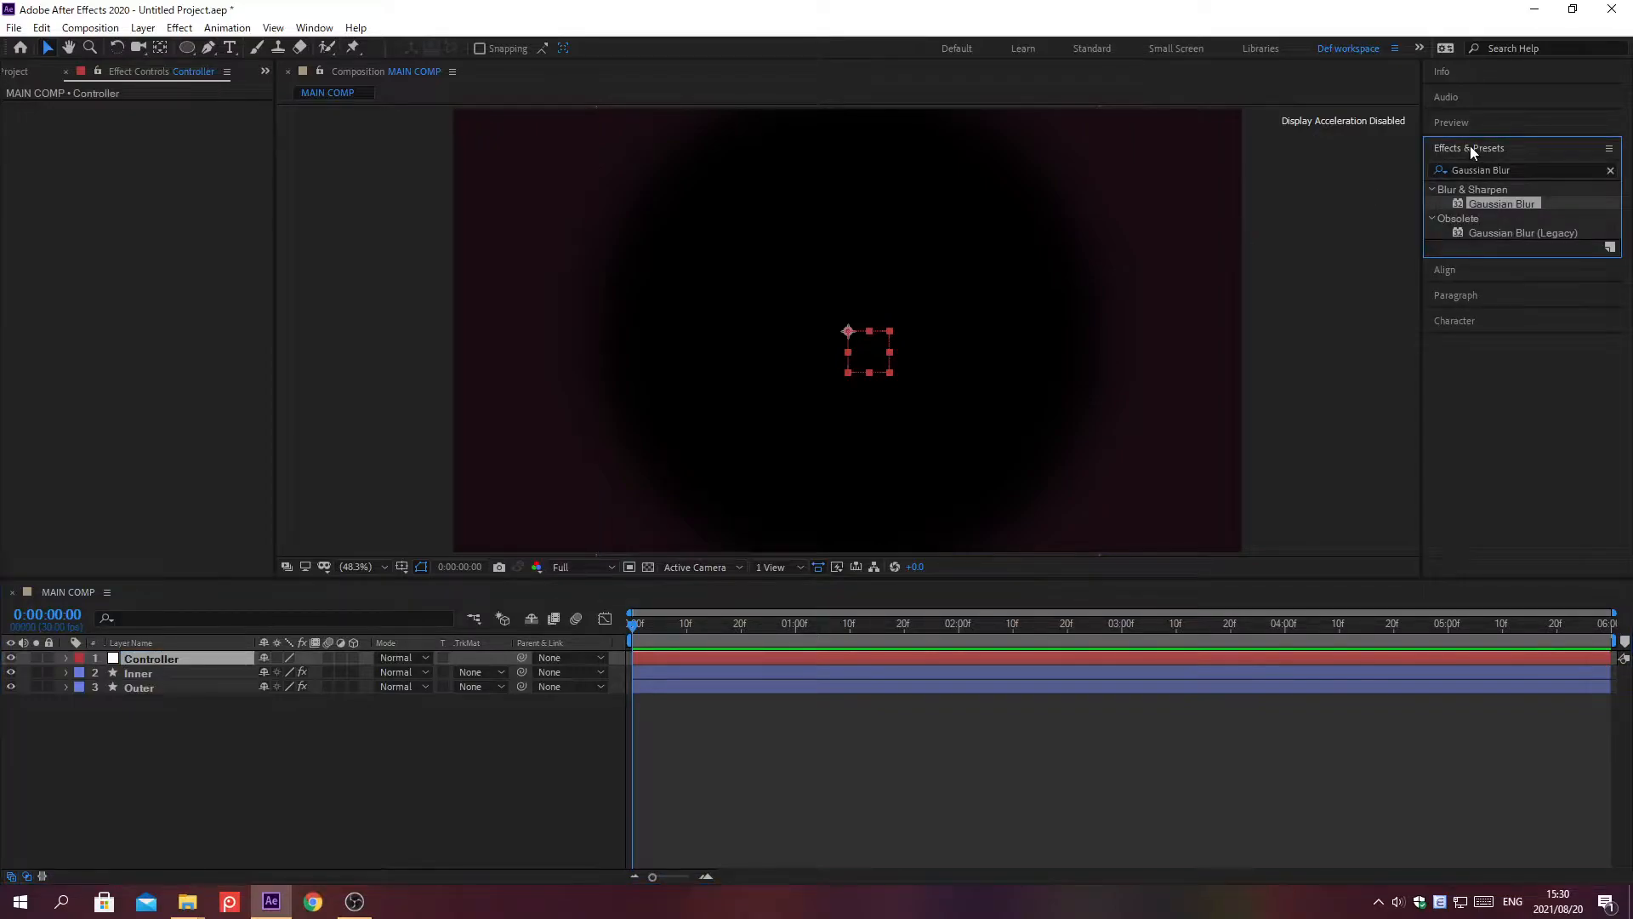
{"action": "left_click", "coordinate": [1610, 170]}
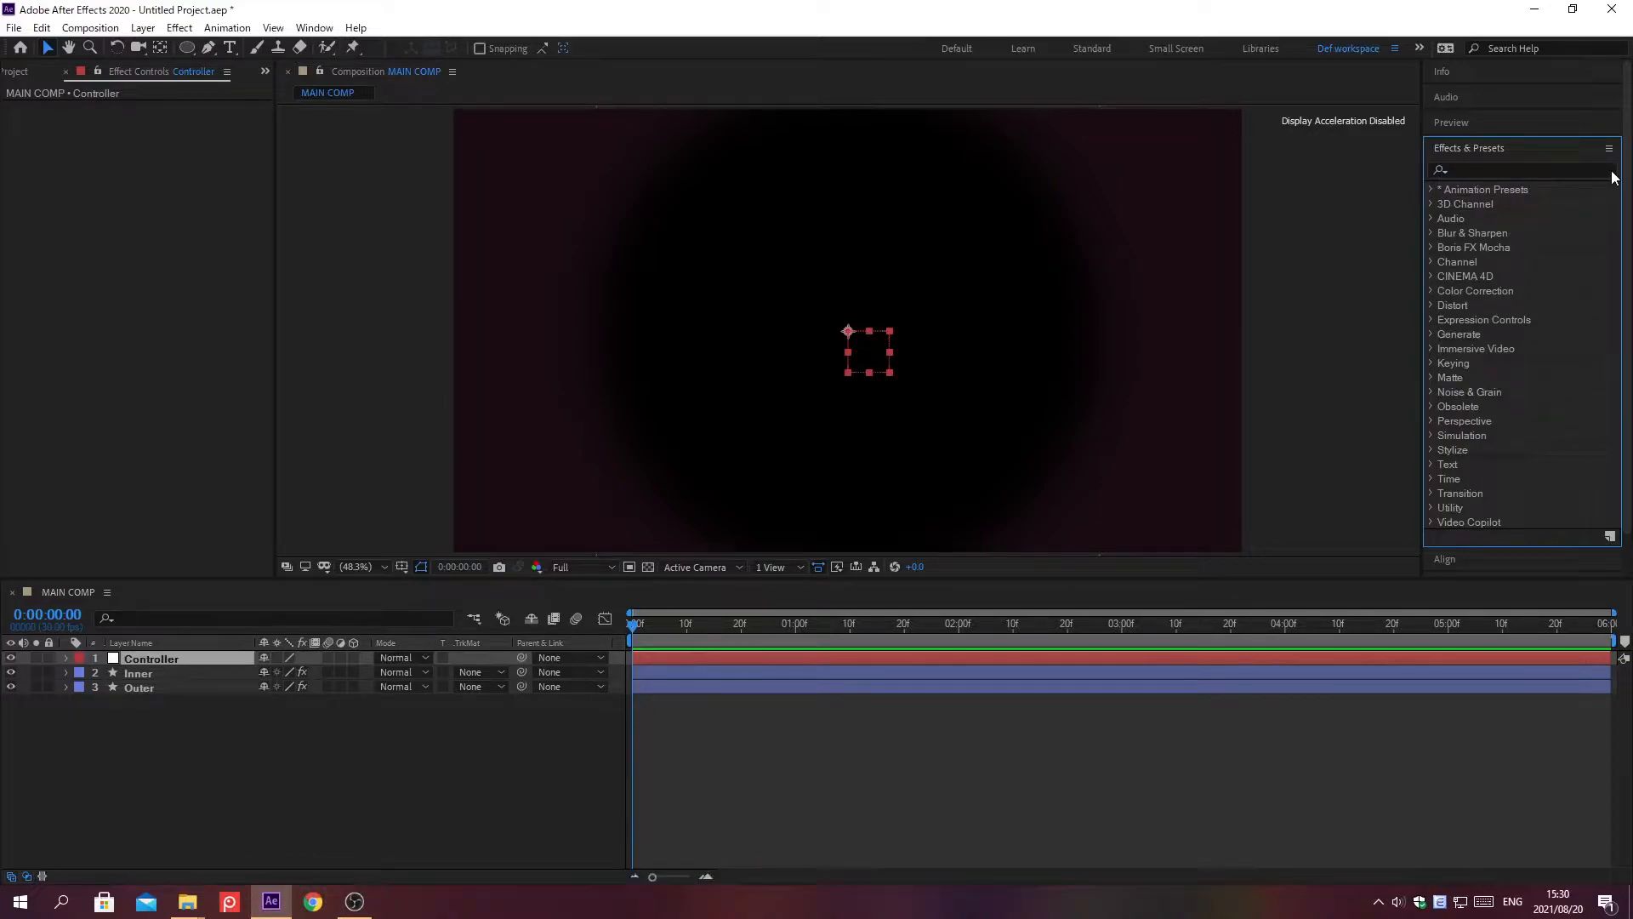
{"action": "left_click", "coordinate": [1469, 169]}
{"action": "type", "text": "slider Cont"}
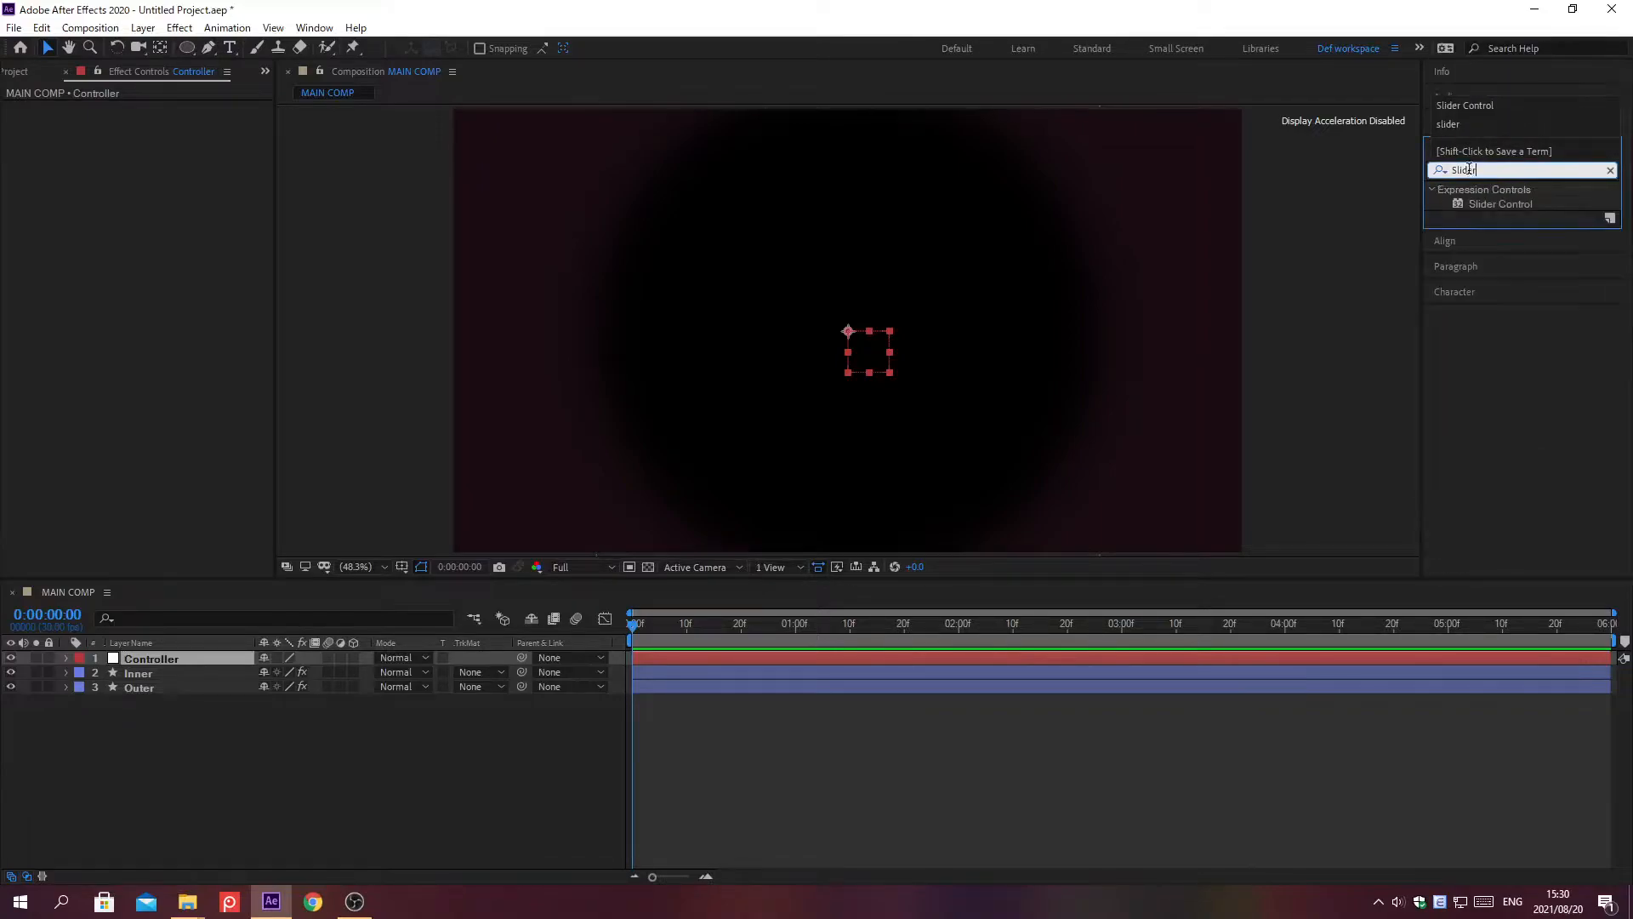
{"action": "type", "text": "rol"}
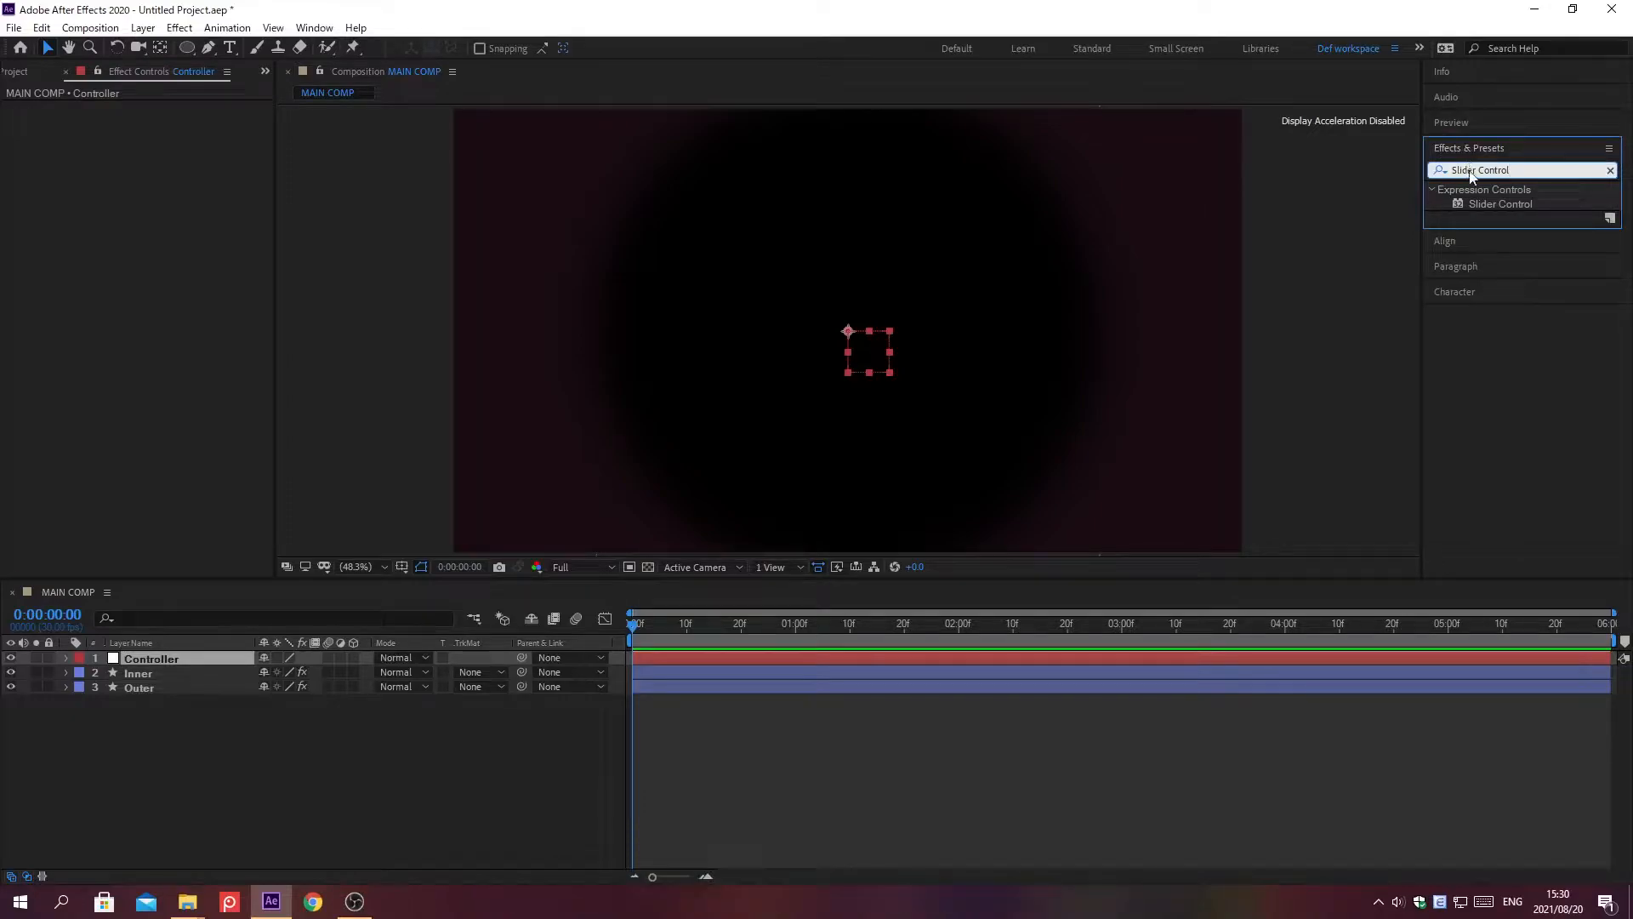
{"action": "key", "text": "Return"}
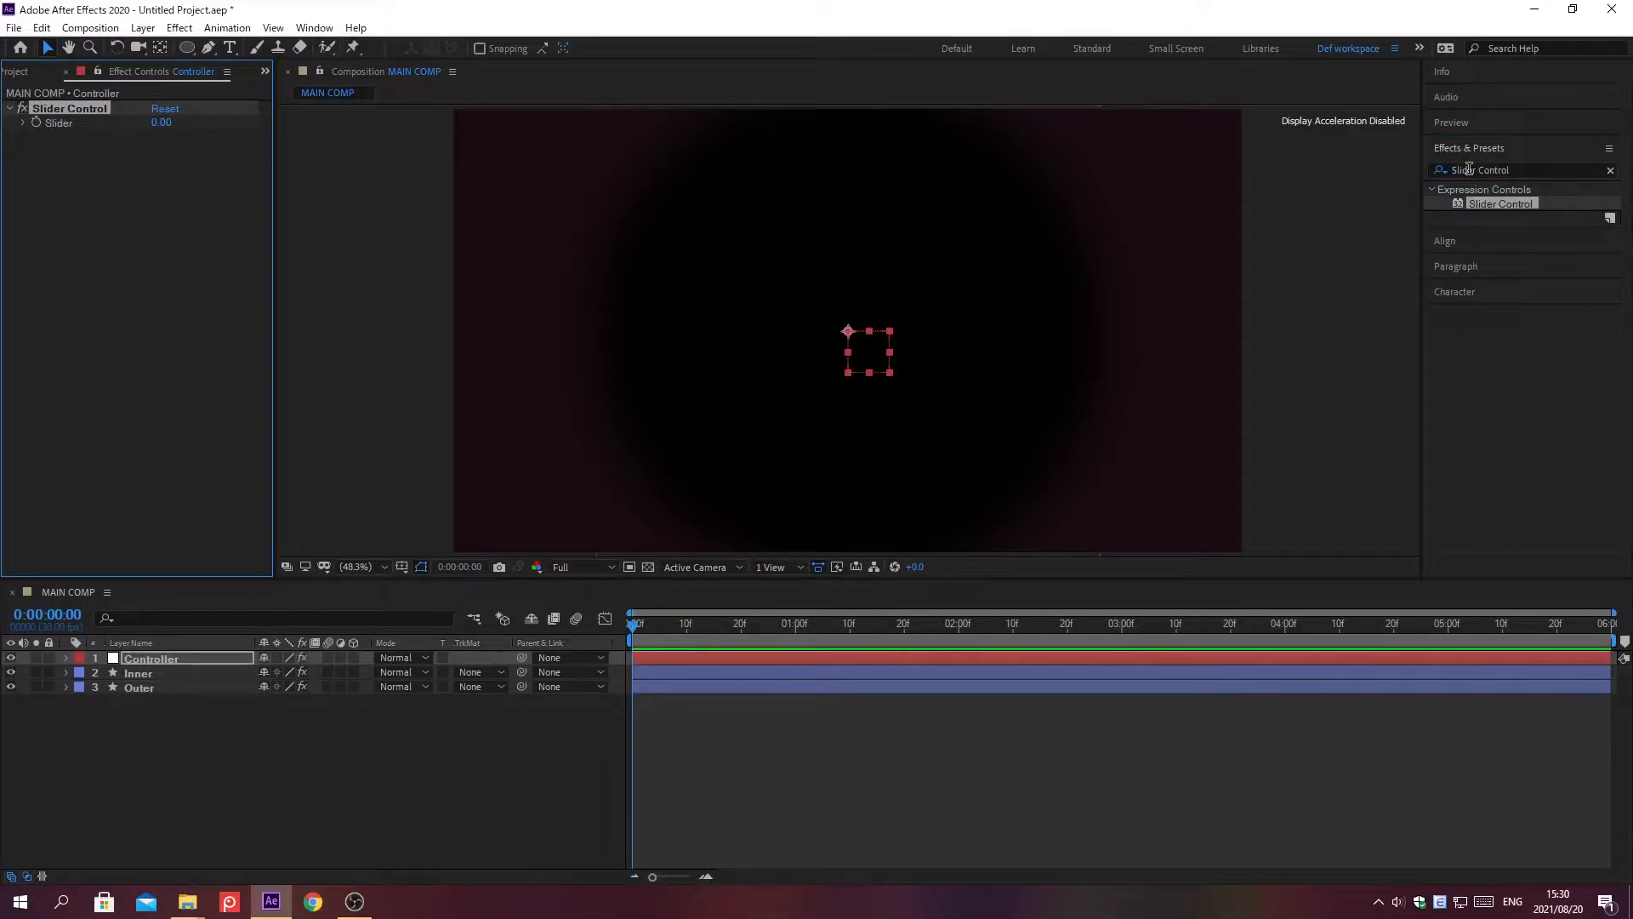
{"action": "left_click", "coordinate": [1469, 149]}
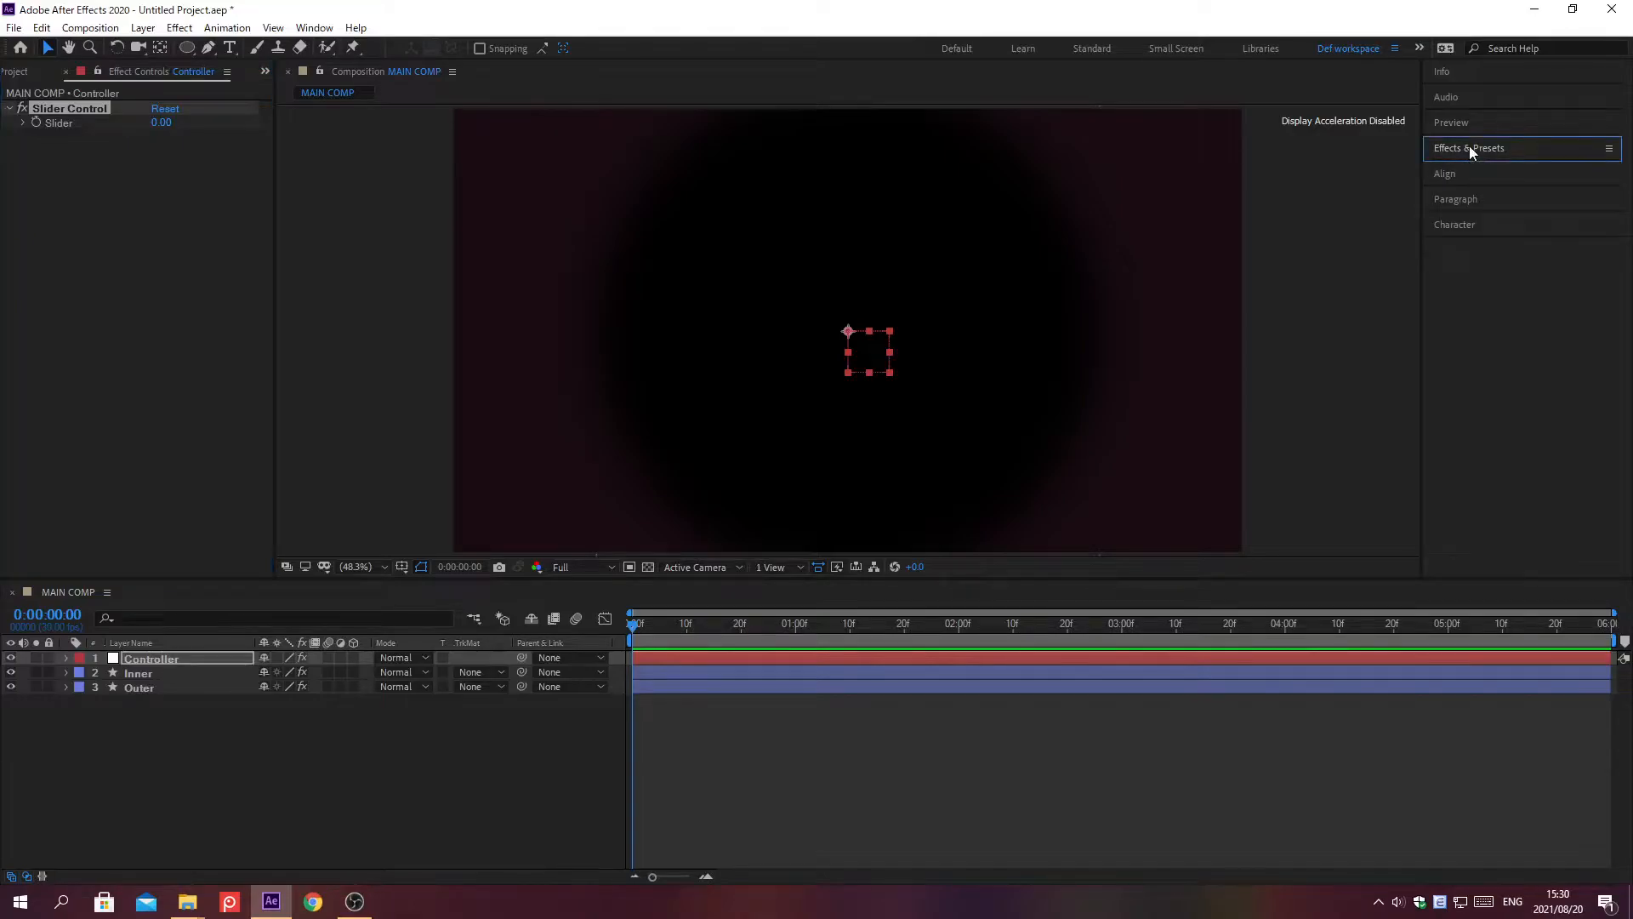
Parent both the Inner and Outer layers to the Controller layer
{"action": "left_click", "coordinate": [566, 672]}
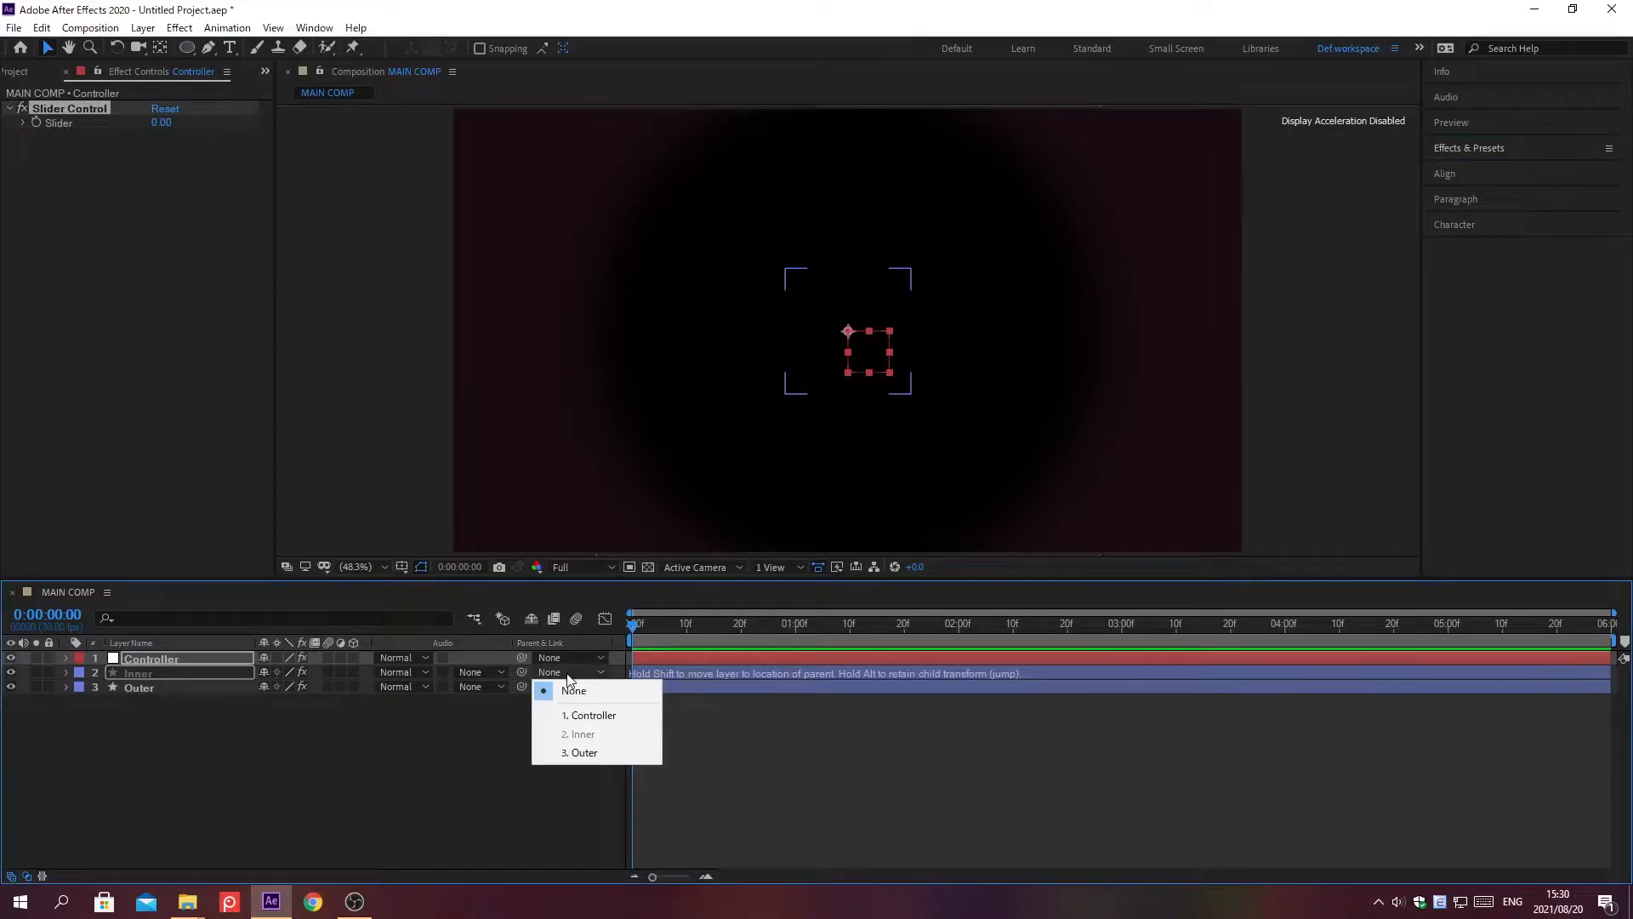
{"action": "left_click", "coordinate": [595, 716]}
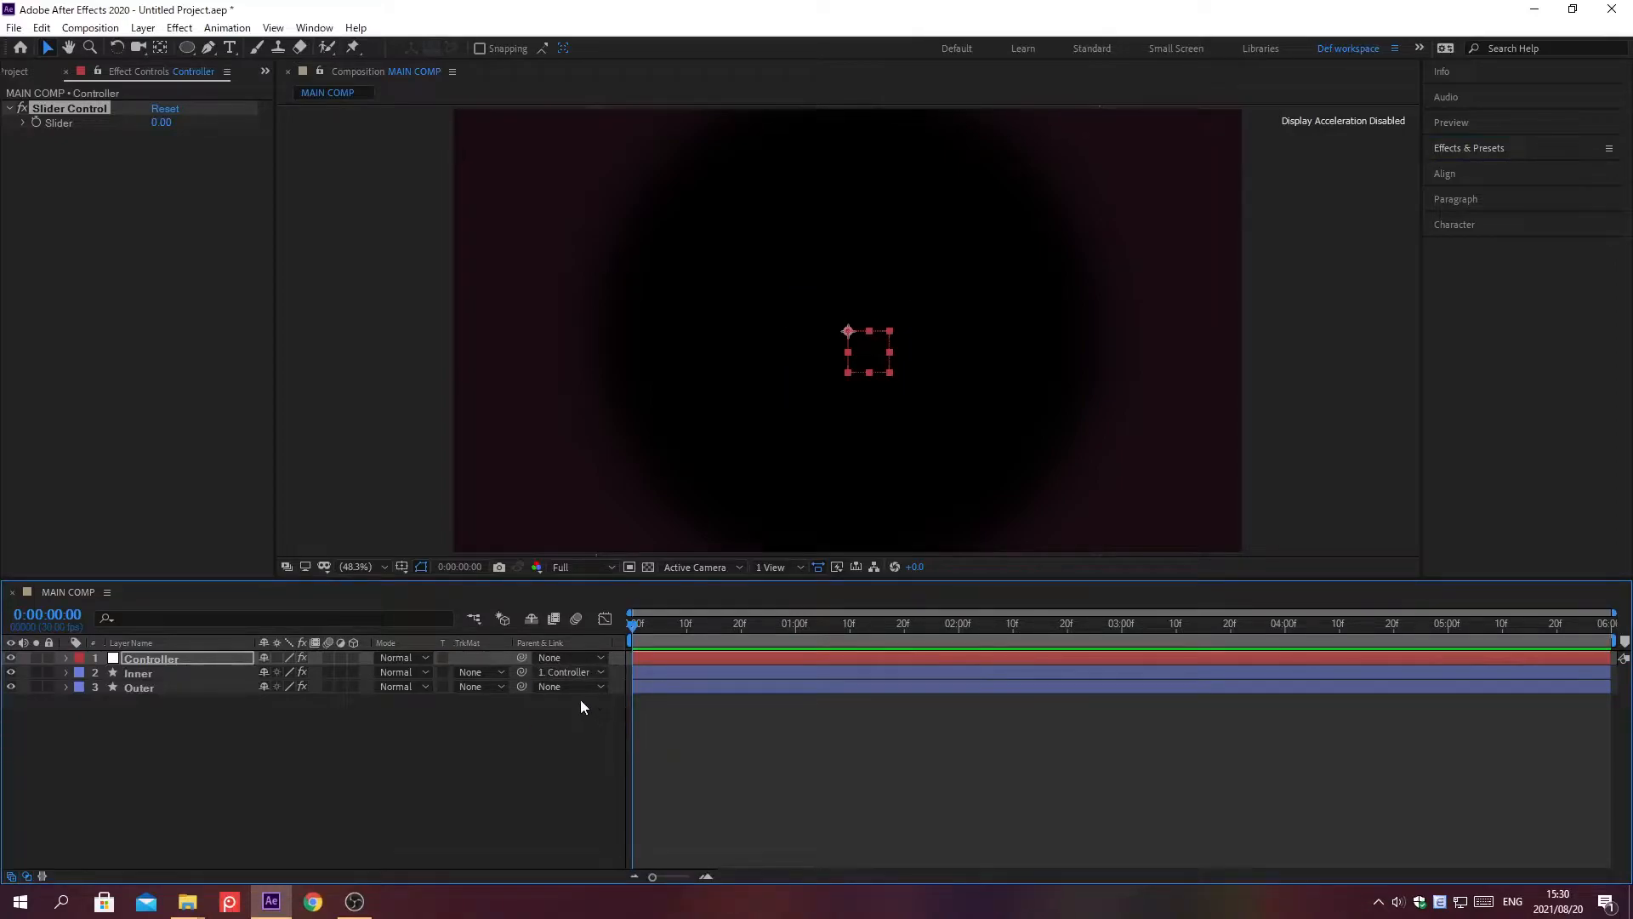
{"action": "left_click", "coordinate": [566, 687]}
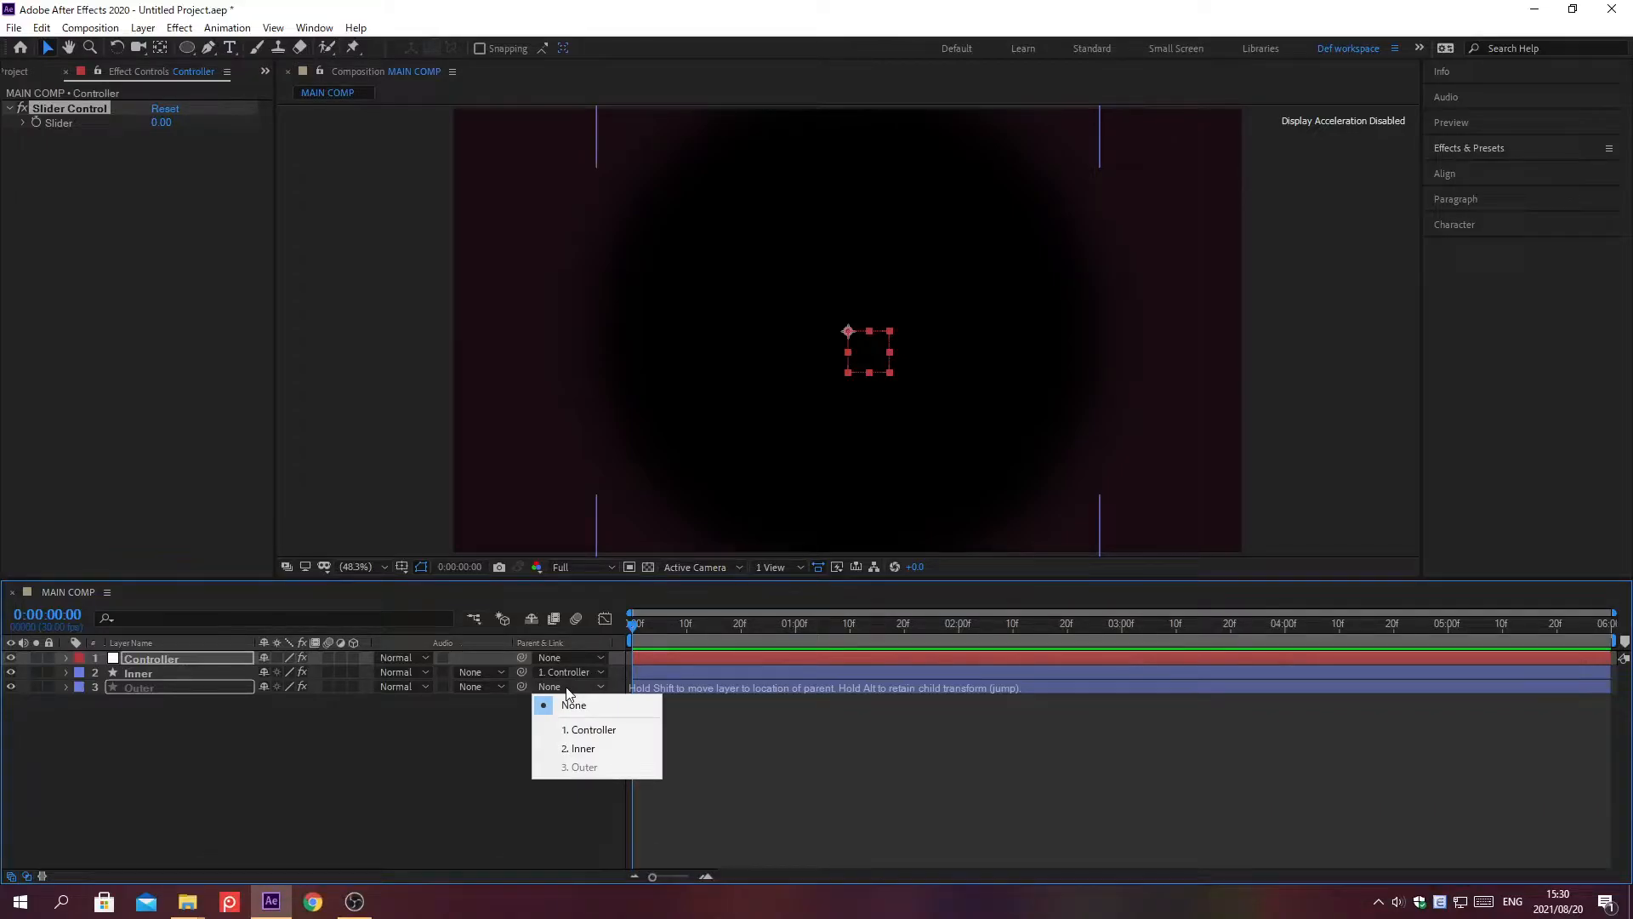
{"action": "left_click", "coordinate": [595, 730]}
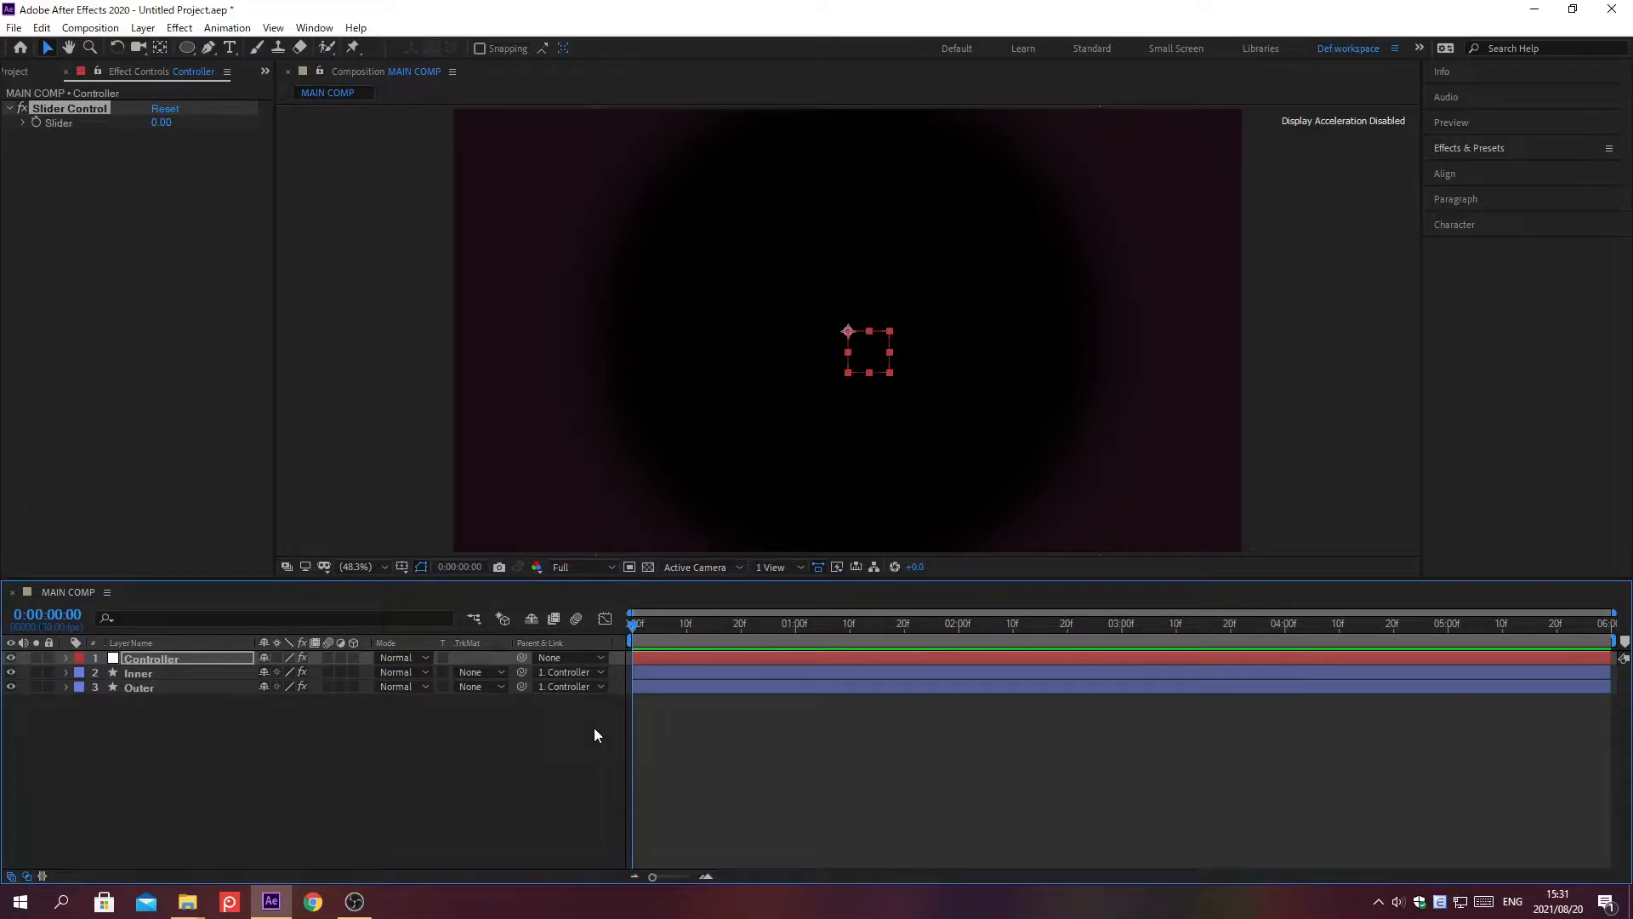
Reveal the Controller layer's Position and set a keyframe for it at 0;00;04;00
{"action": "key", "text": "p"}
{"action": "key", "text": "alt+shift+j"}
{"action": "type", "text": "0;00;04;00"}
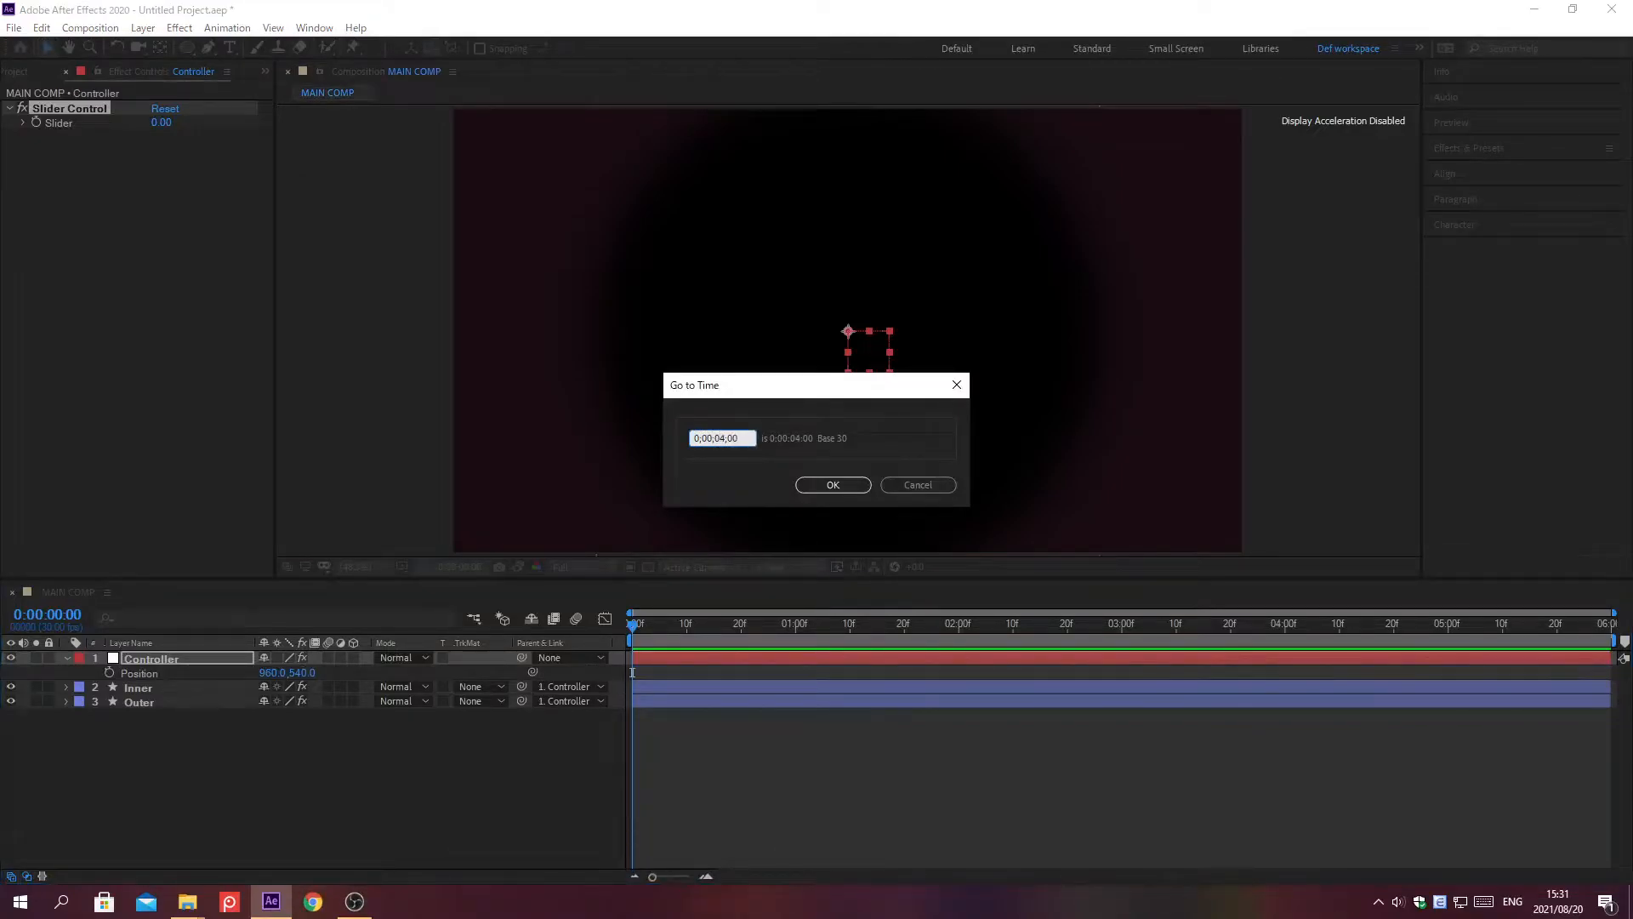
{"action": "key", "text": "Return"}
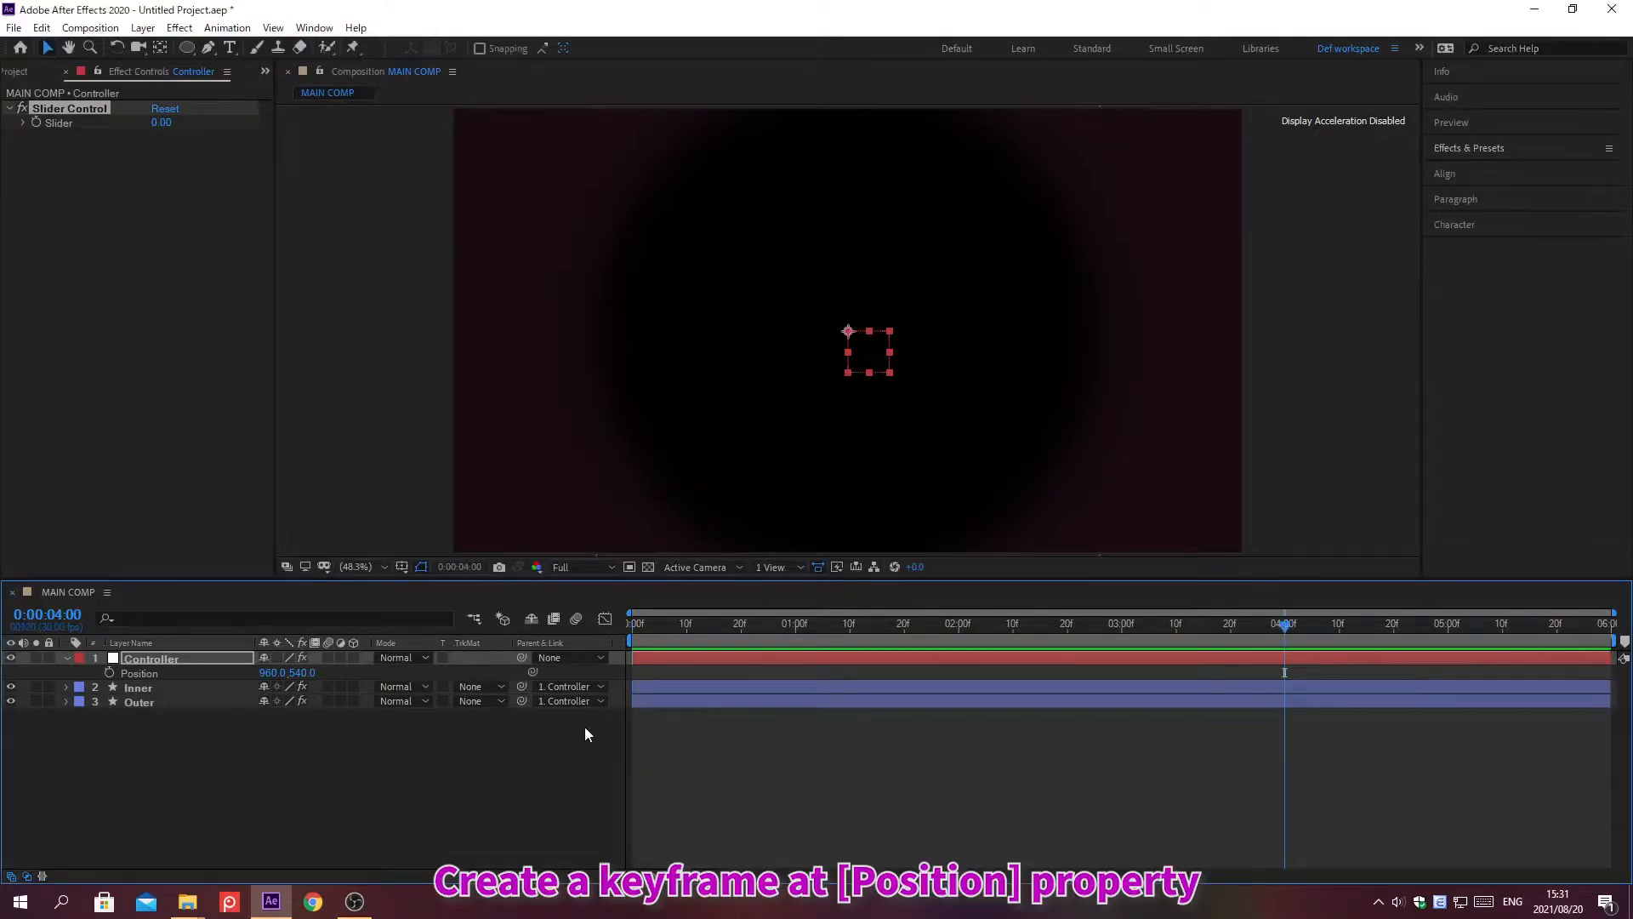
{"action": "left_click", "coordinate": [109, 671]}
Set the Controller's Position to 0, 0 at time 0;00;00;00
{"action": "key", "text": "alt+shift+j"}
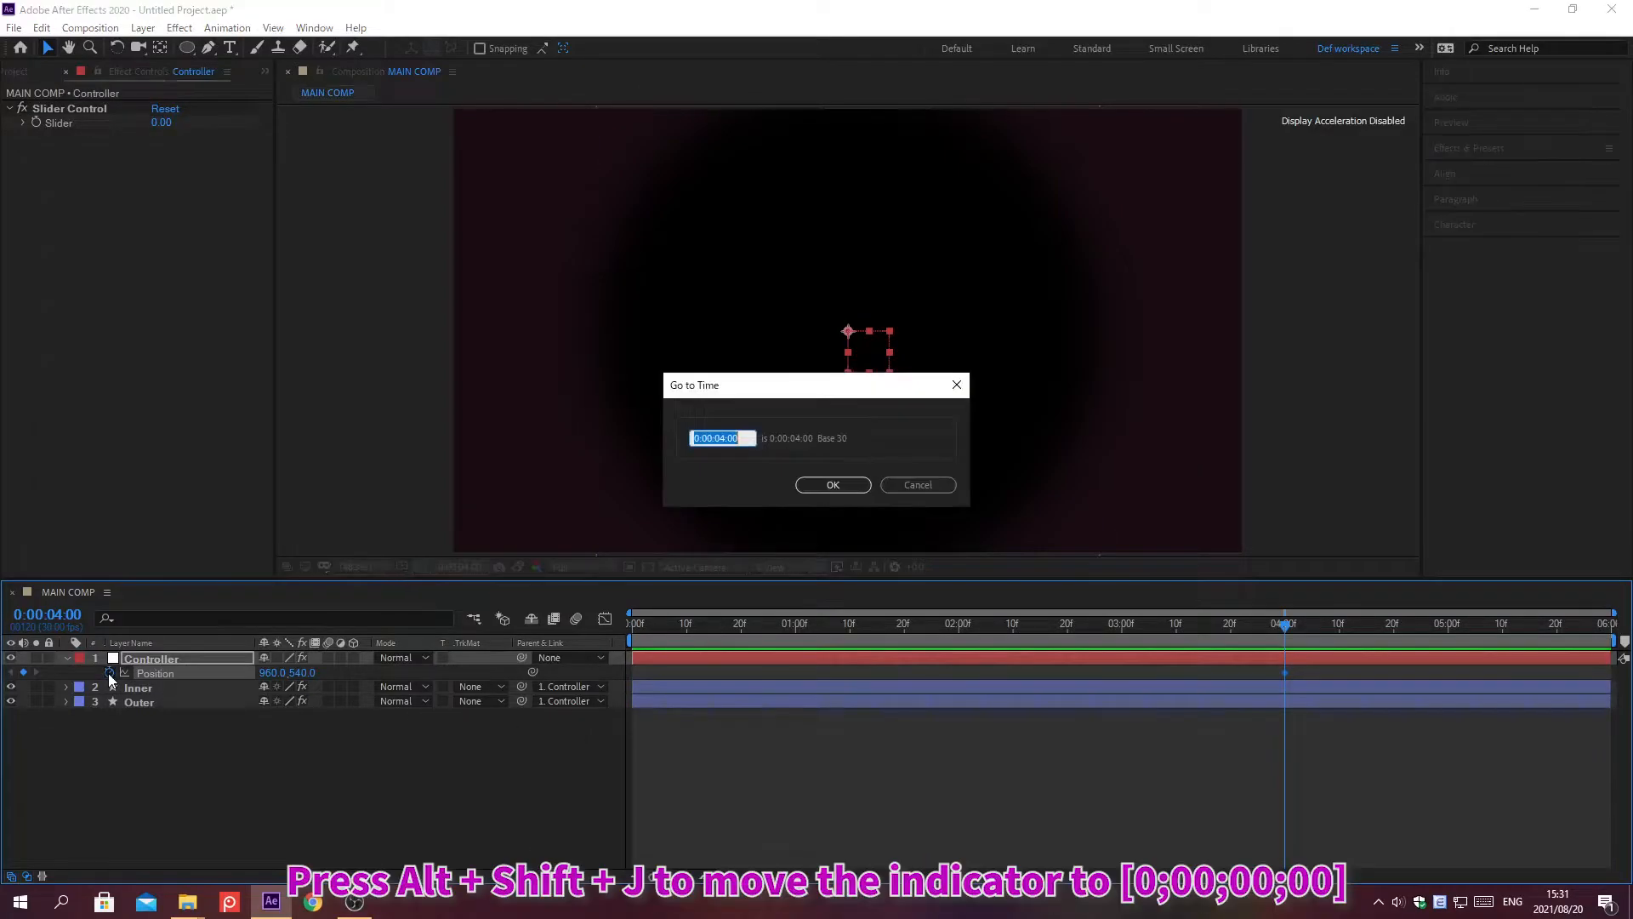
{"action": "type", "text": "0;00;00;00"}
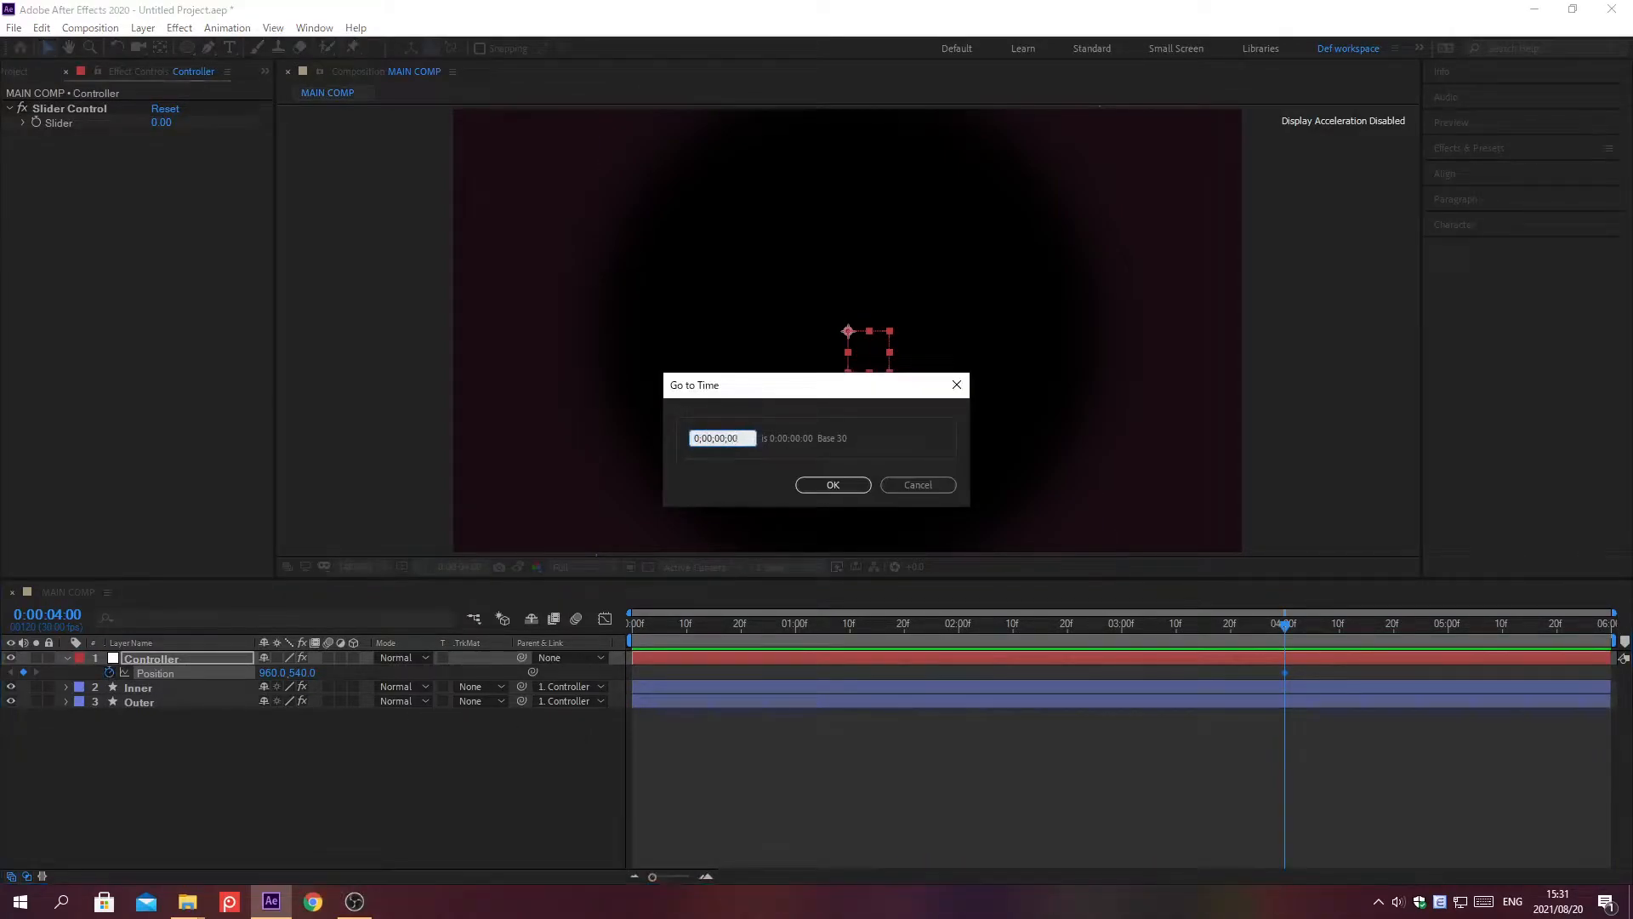
{"action": "key", "text": "Return"}
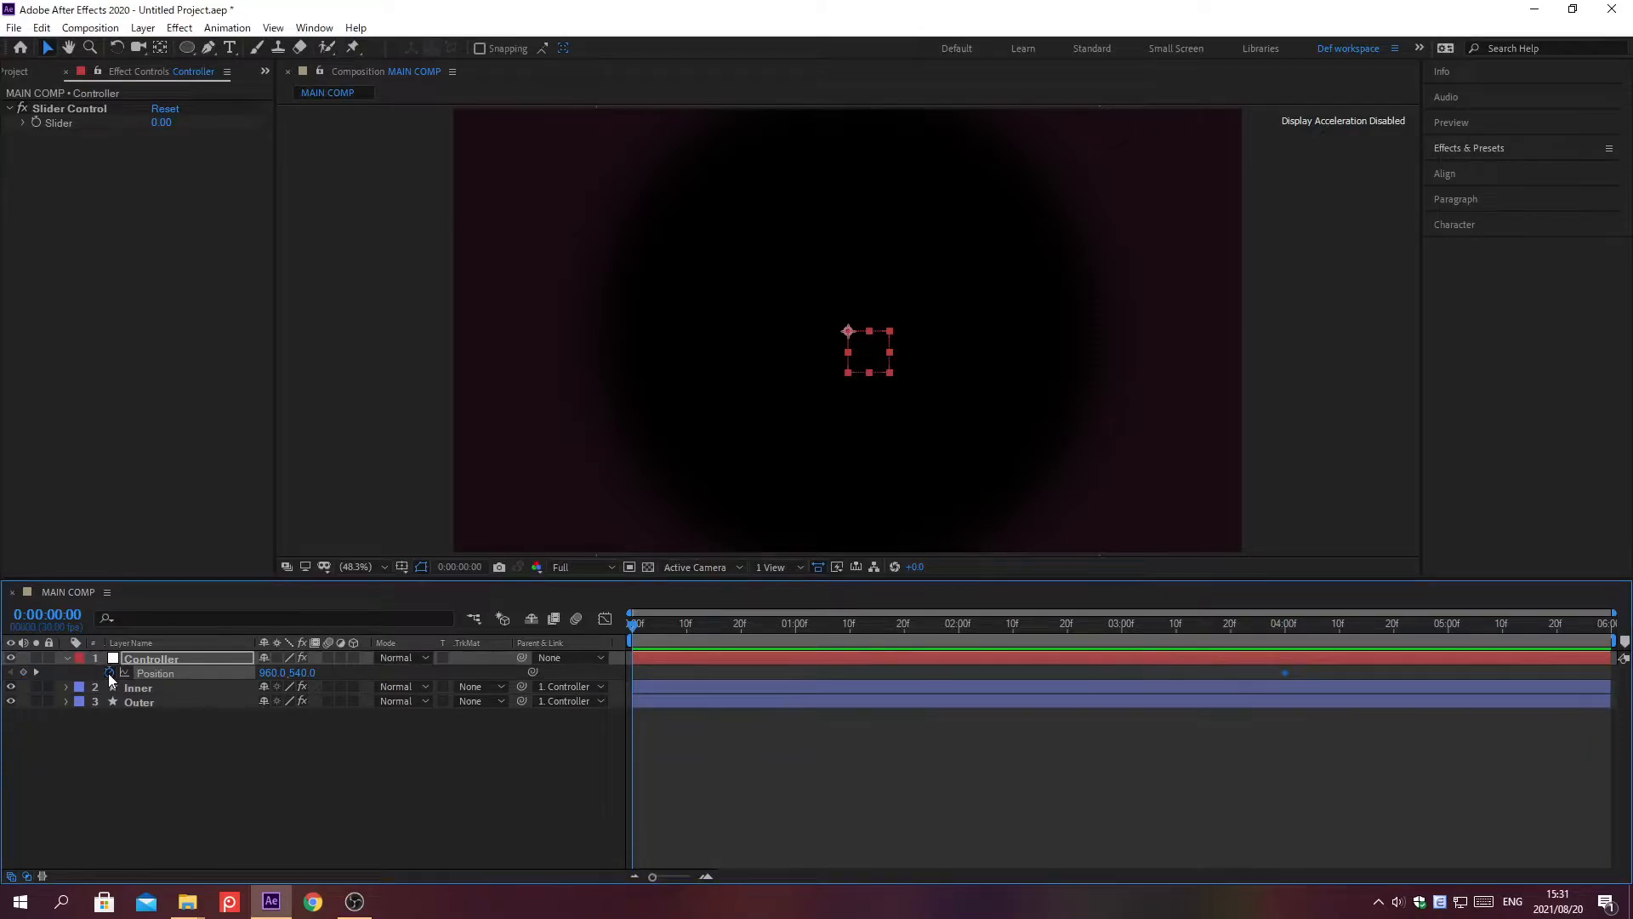
{"action": "left_click", "coordinate": [272, 672]}
{"action": "type", "text": "0"}
{"action": "key", "text": "Tab"}
{"action": "type", "text": "0"}
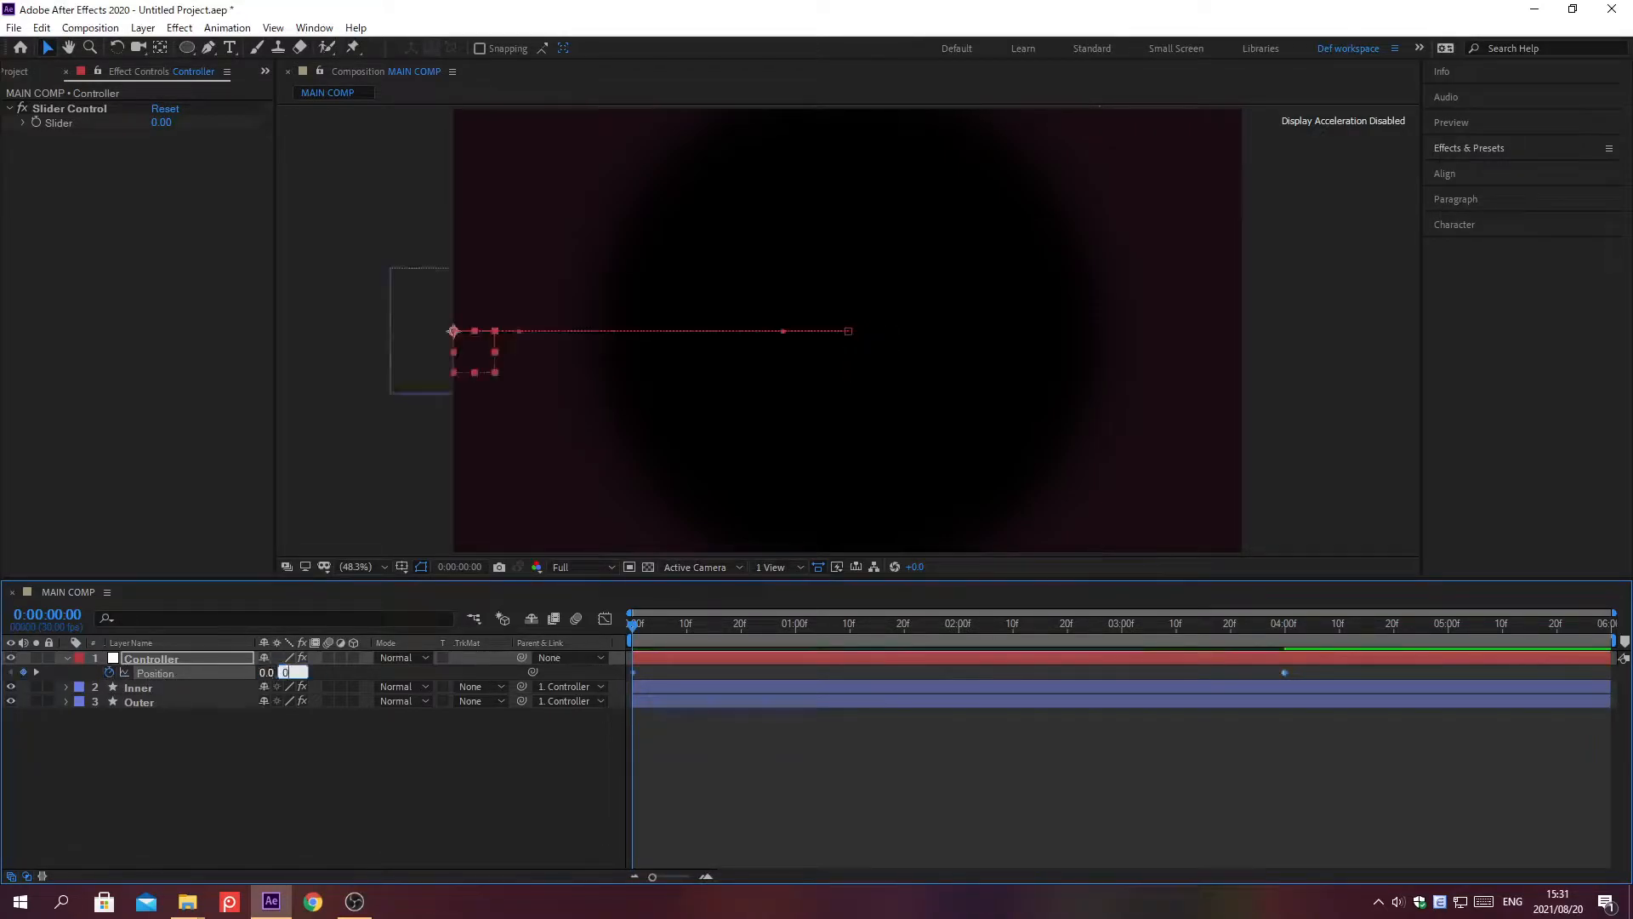
{"action": "key", "text": "Return"}
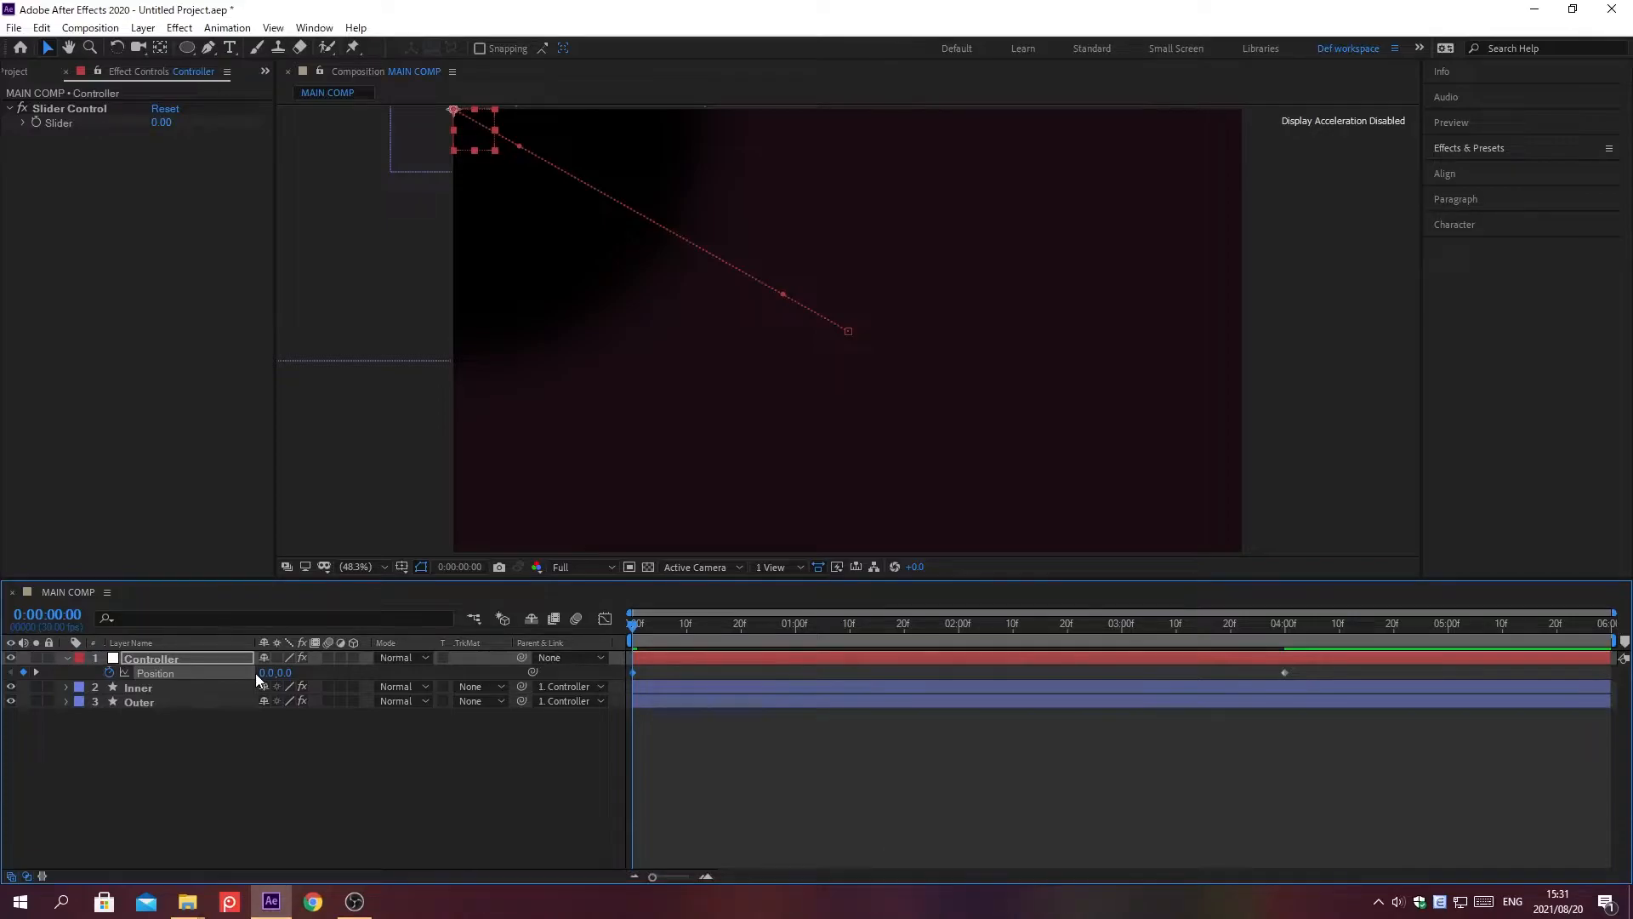
Import 01 The Moon.png and 02 forest.png into the project as footage
{"action": "key", "text": "ctrl+0"}
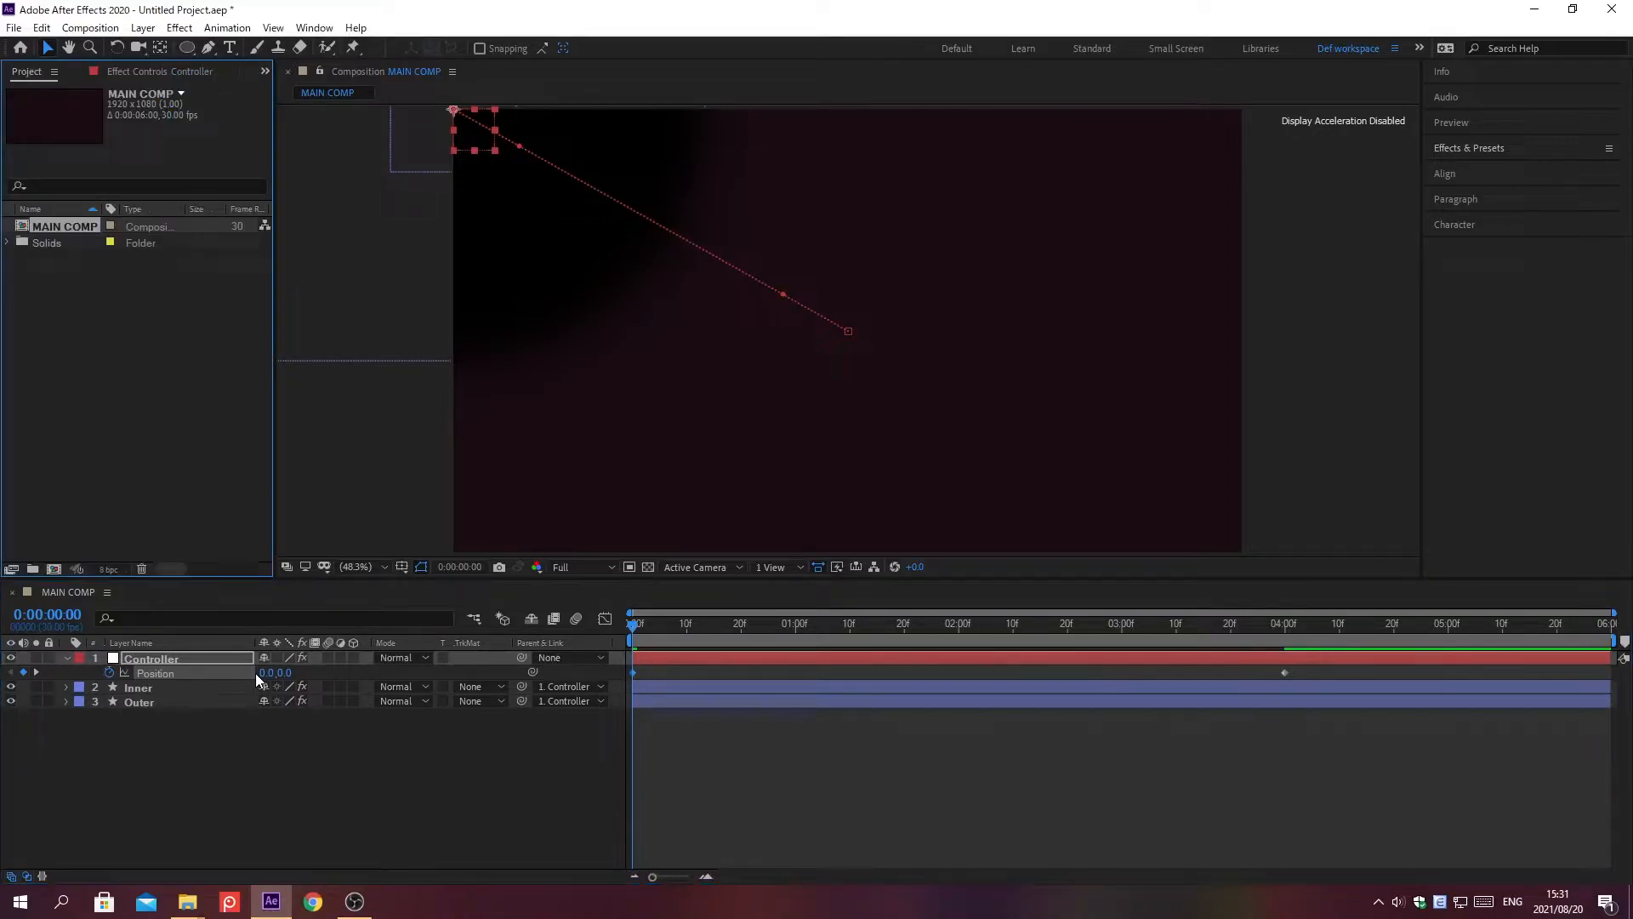
{"action": "key", "text": "ctrl+i"}
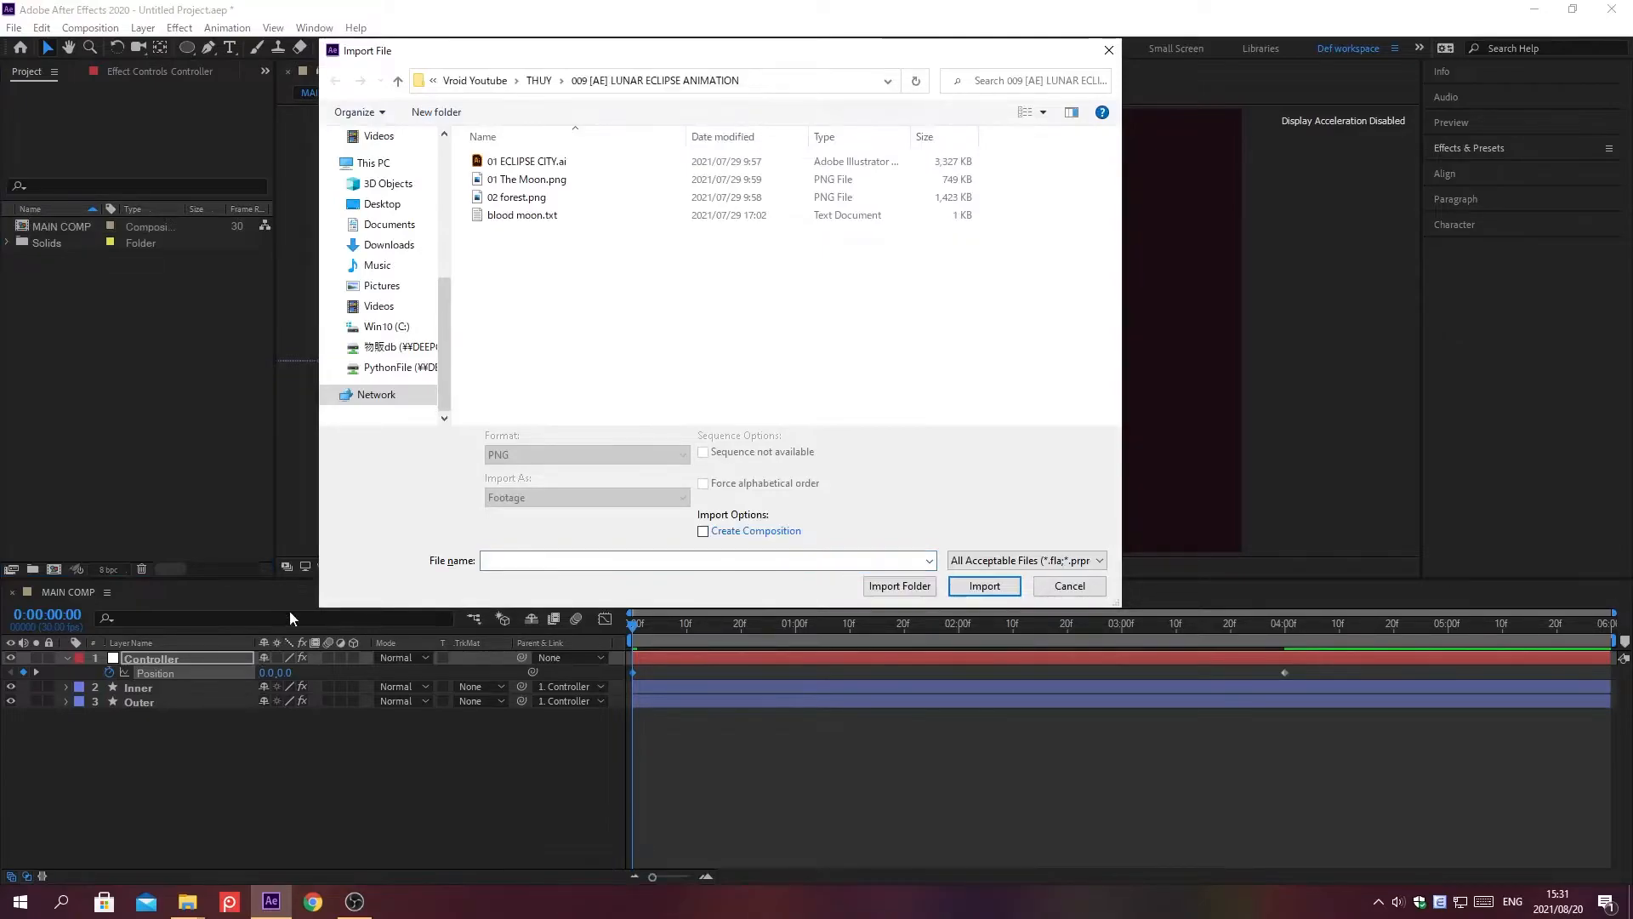
{"action": "left_click", "coordinate": [527, 180]}
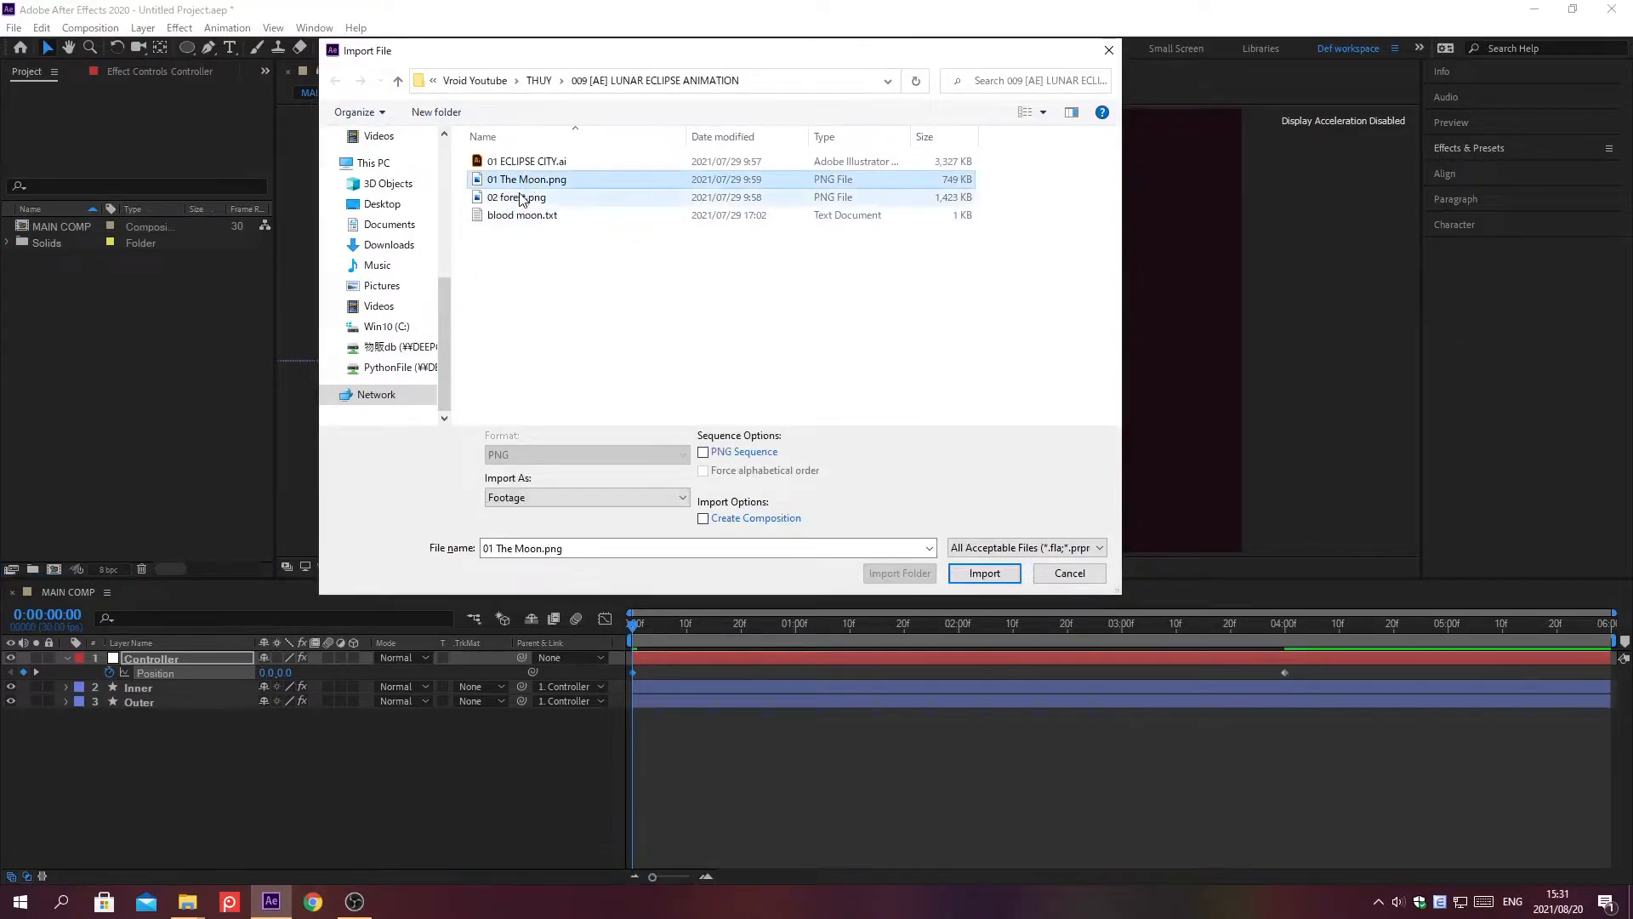
{"action": "left_click", "coordinate": [518, 199], "text": "ctrl"}
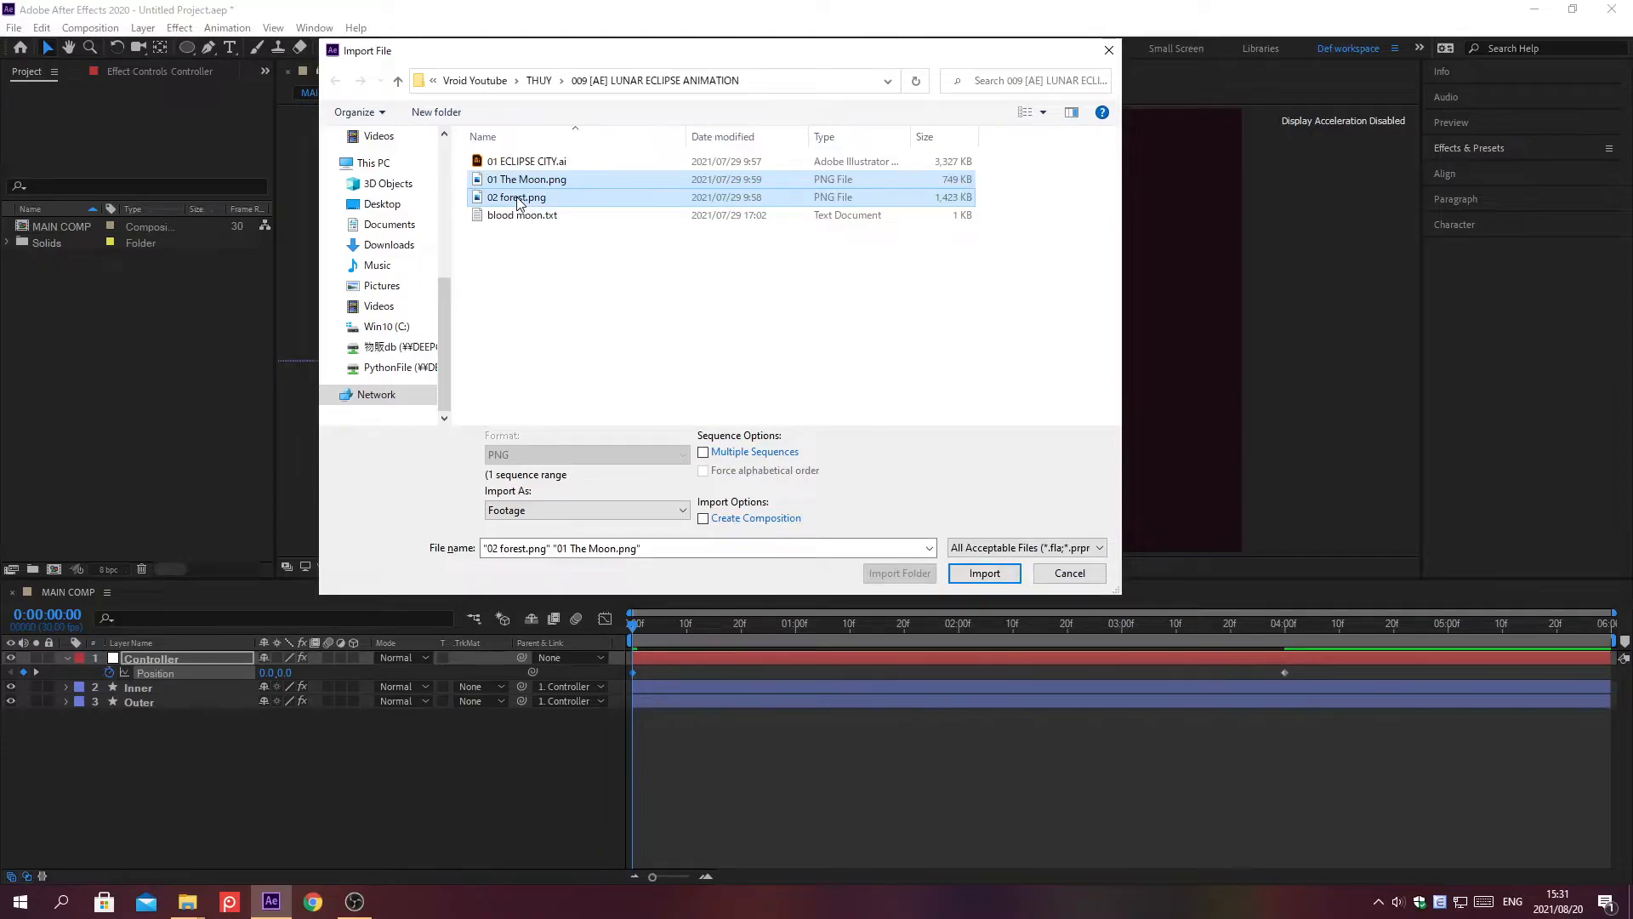
{"action": "key", "text": "Return"}
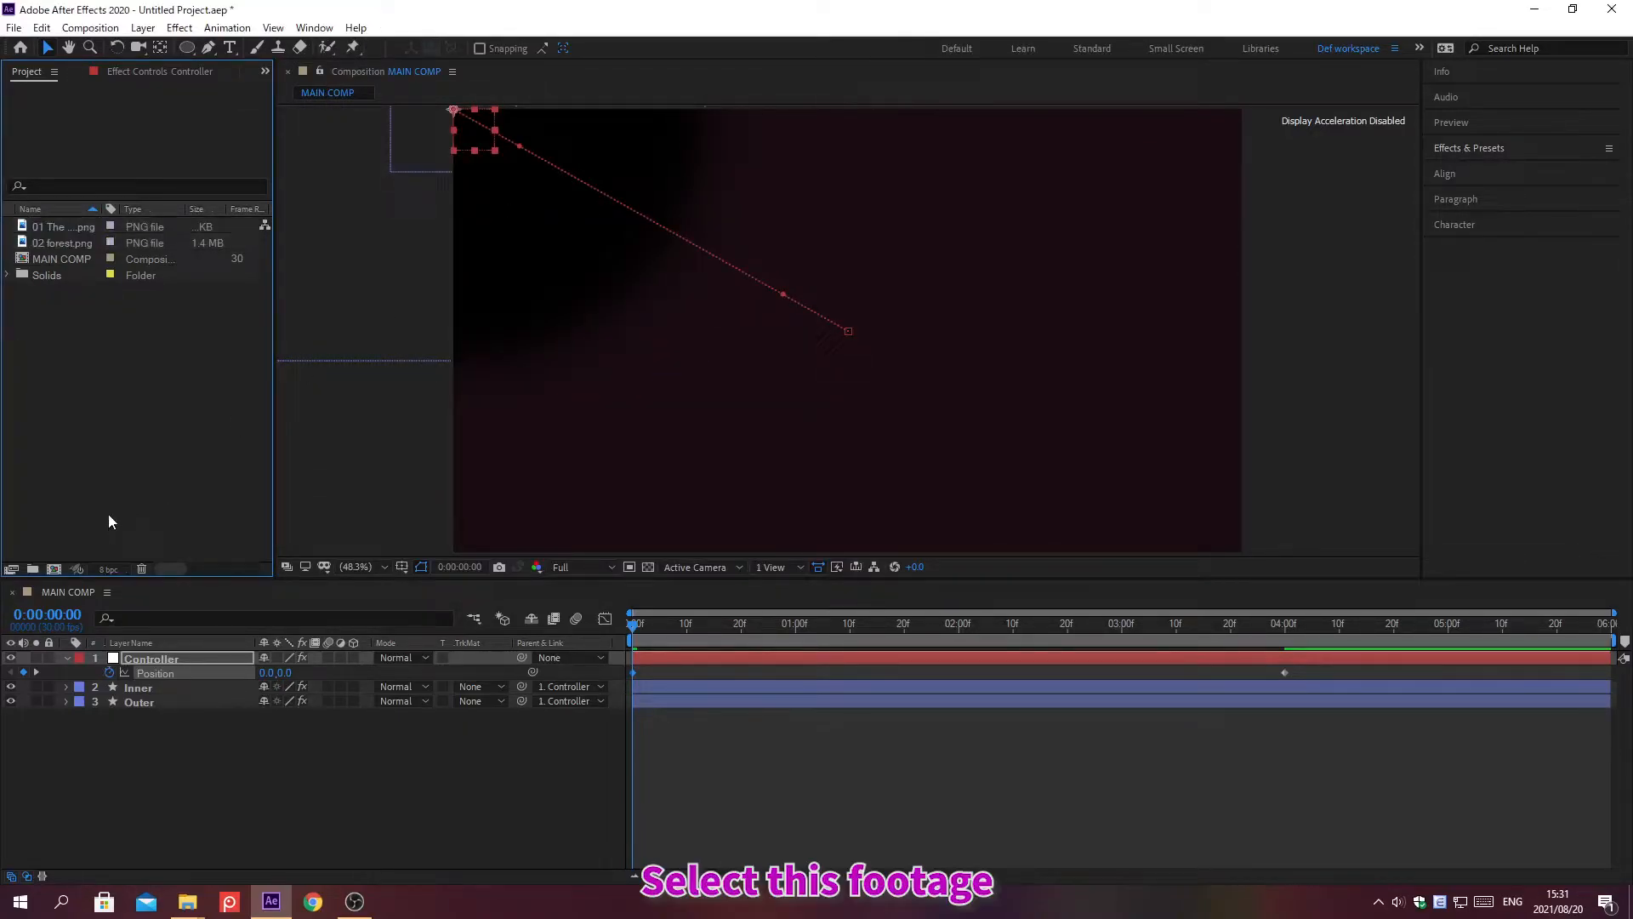
Add 01 The Moon.png to MAIN COMP beneath the Outer layer and set its Scale to 30%
{"action": "left_click", "coordinate": [55, 226]}
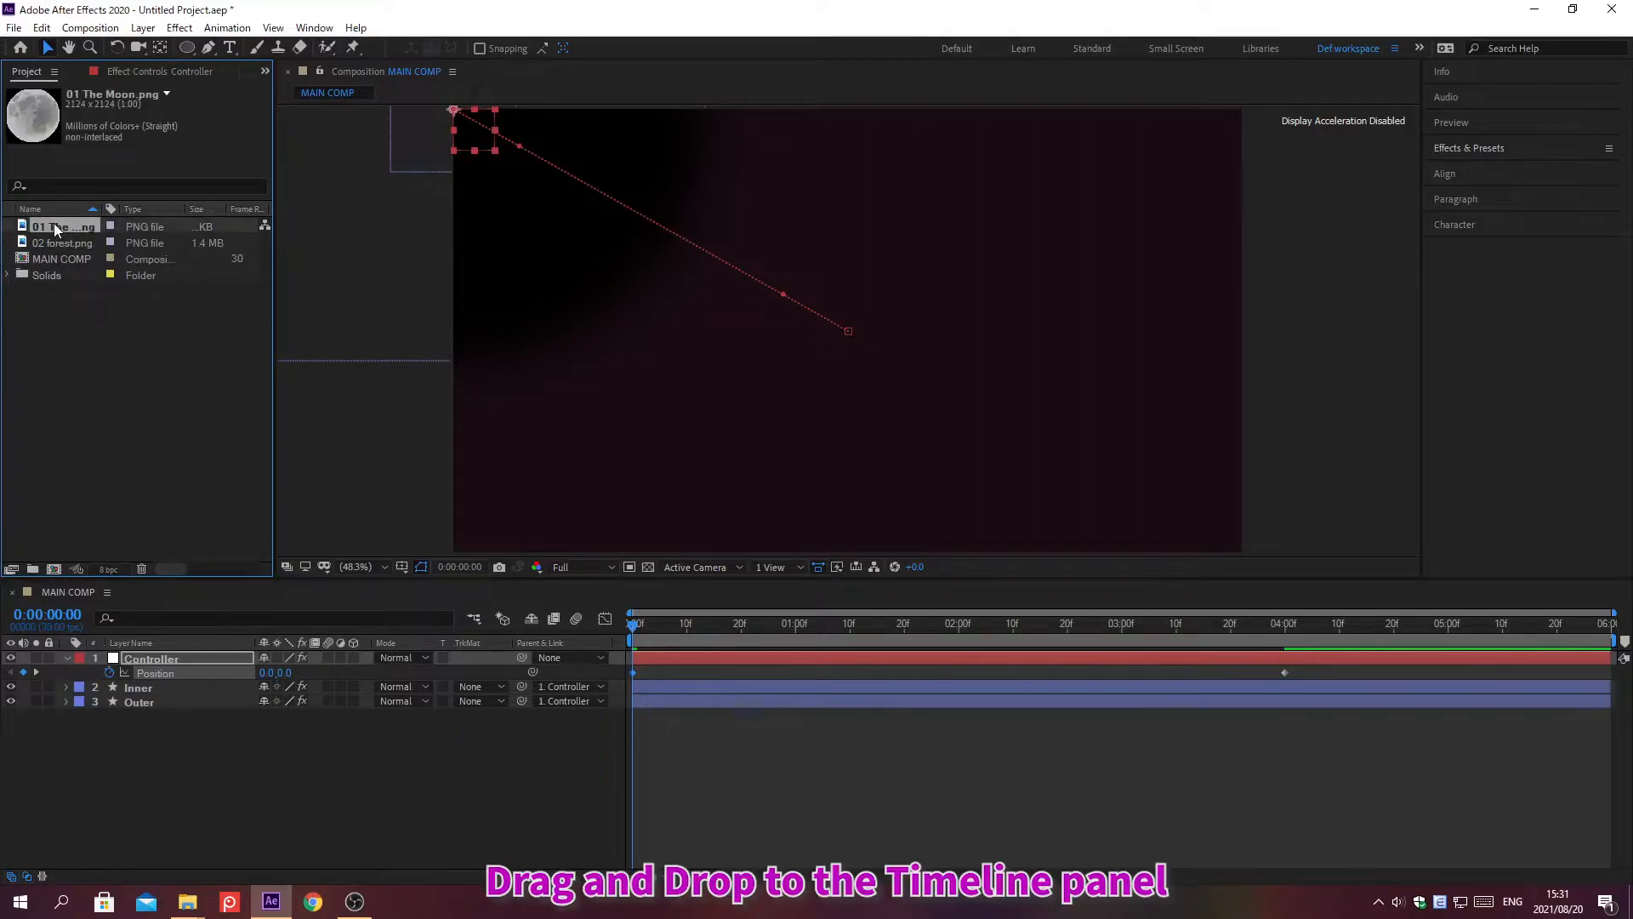
{"action": "left_click_drag", "start_coordinate": [54, 226], "coordinate": [226, 851]}
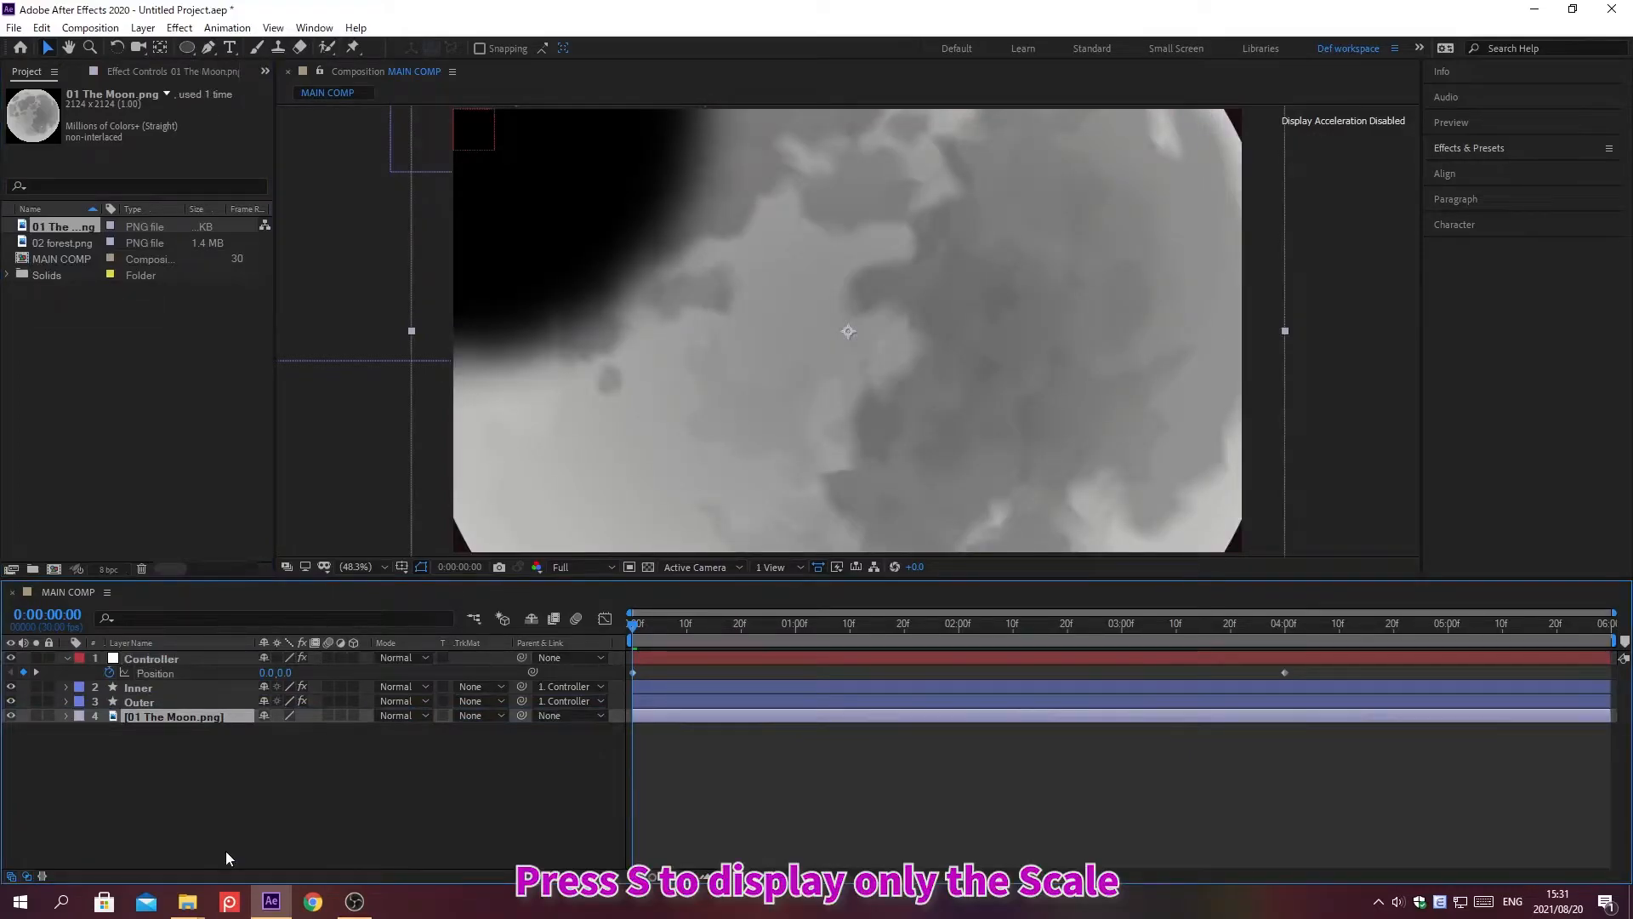
{"action": "key", "text": "s"}
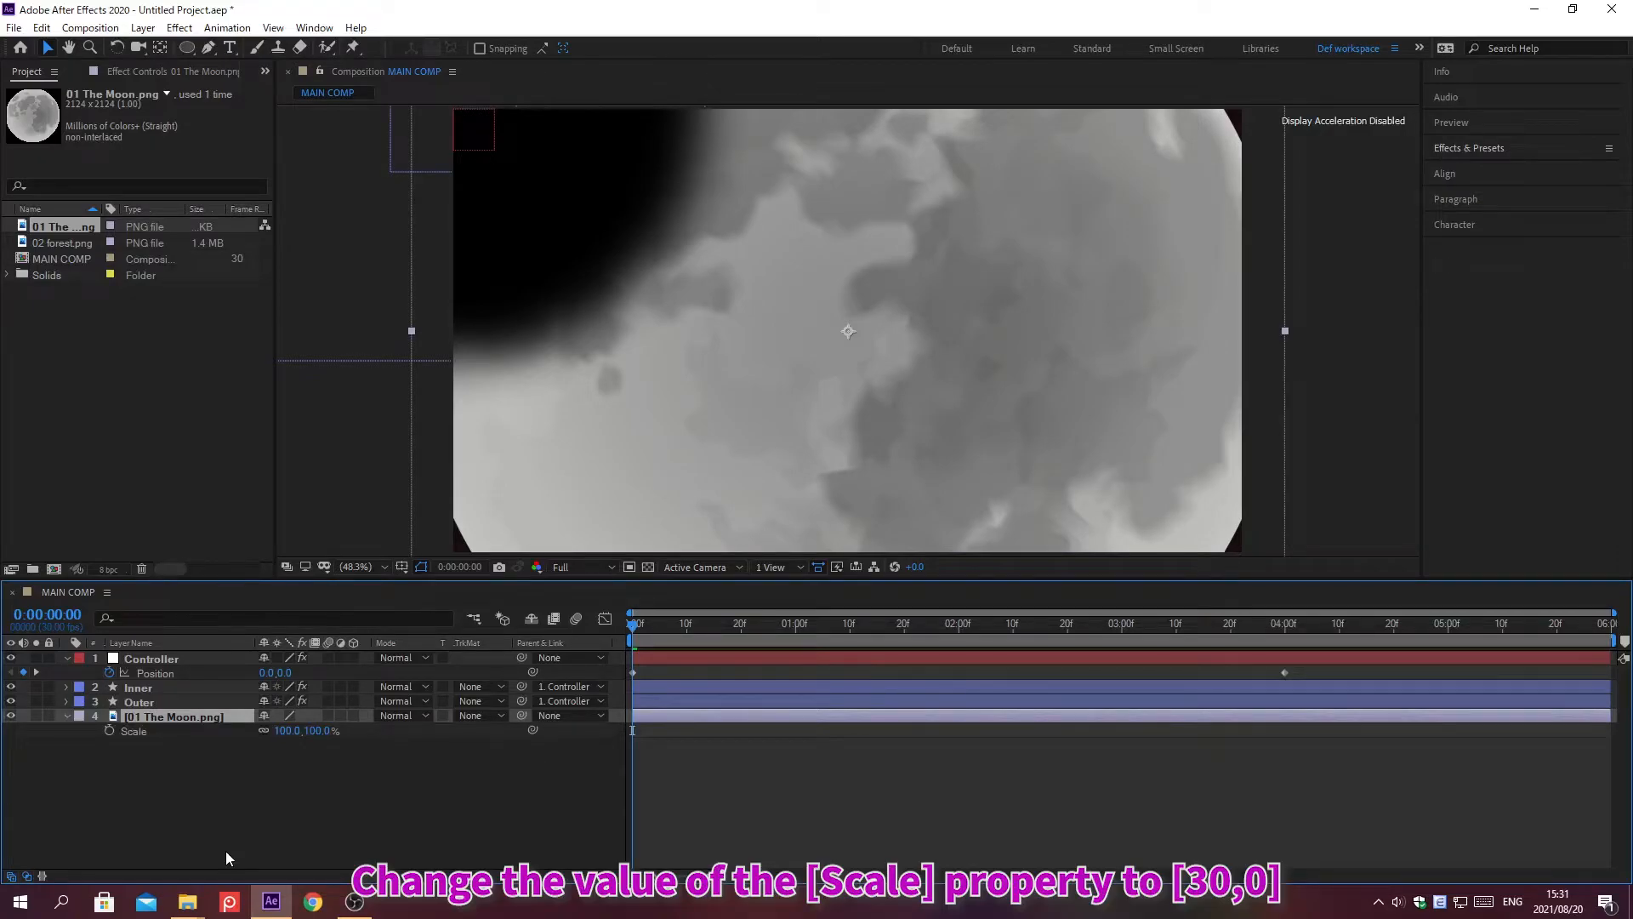
{"action": "left_click", "coordinate": [285, 731]}
{"action": "type", "text": "30"}
{"action": "key", "text": "Return"}
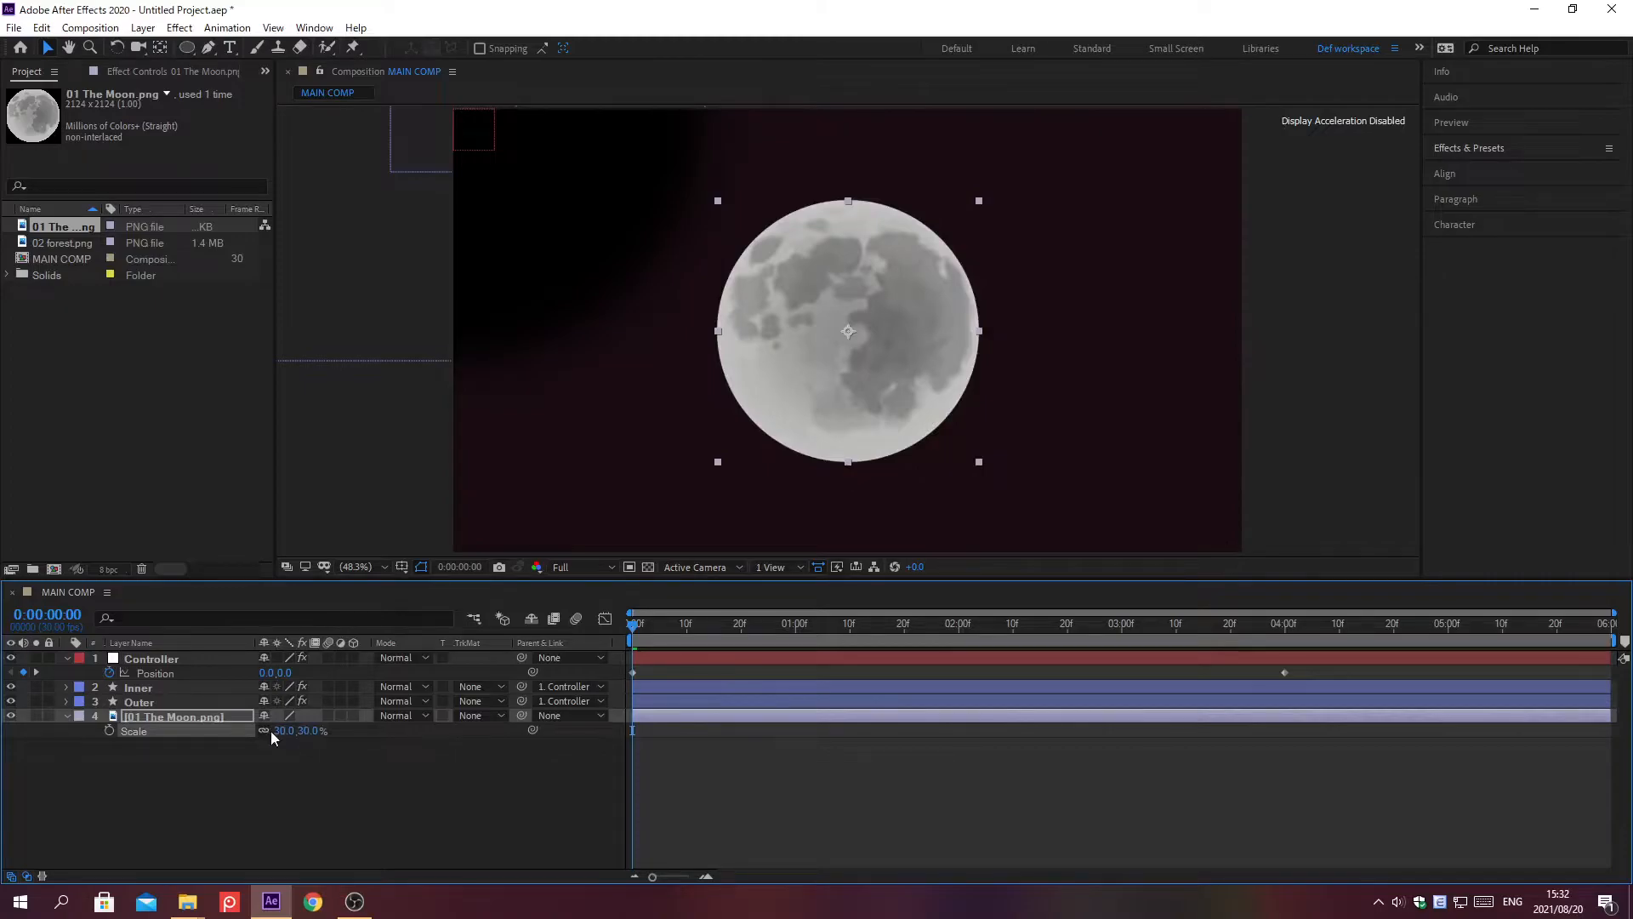
Apply the Color Correction Exposure effect to the 01 The Moon.png layer and set its Exposure to 2
{"action": "left_click", "coordinate": [1463, 148]}
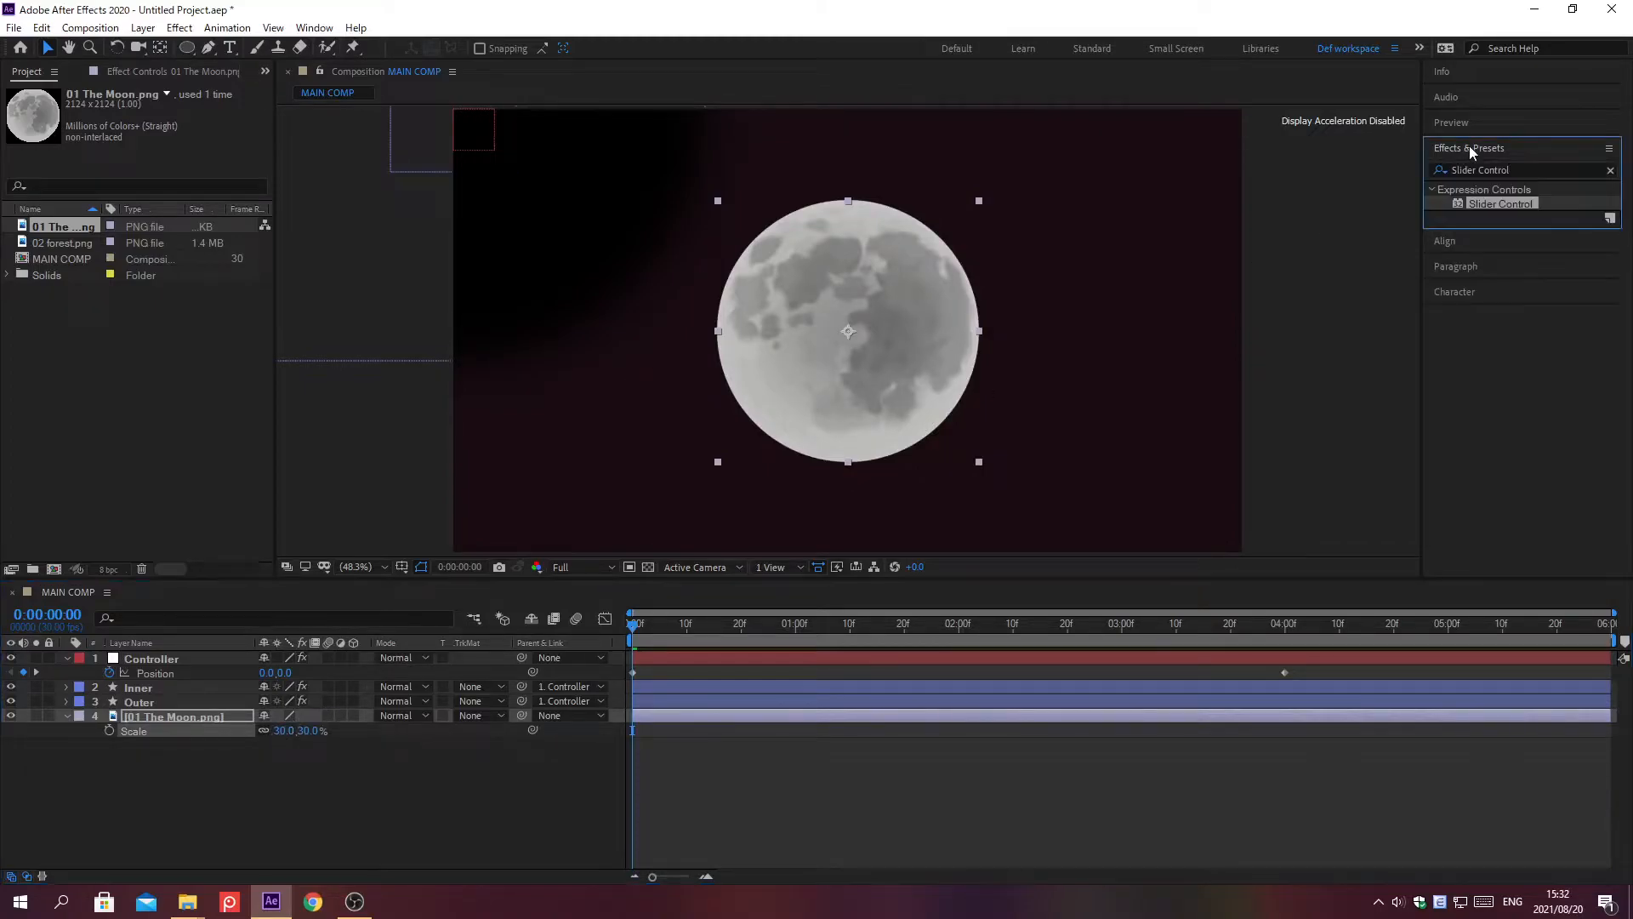
{"action": "left_click", "coordinate": [1610, 170]}
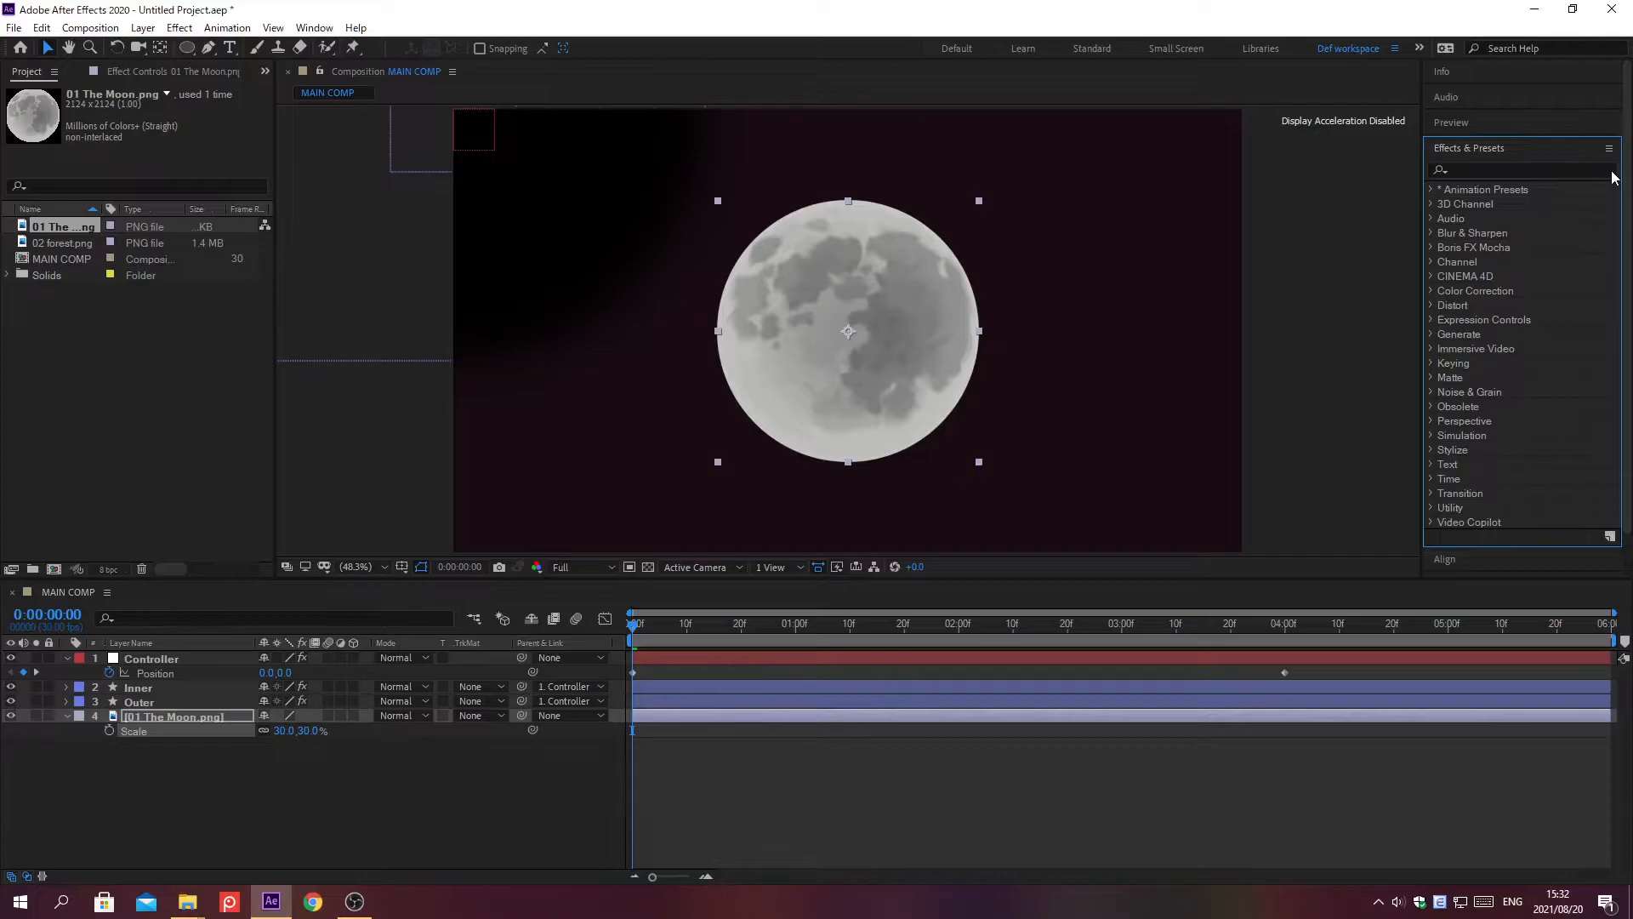
{"action": "left_click", "coordinate": [1469, 169]}
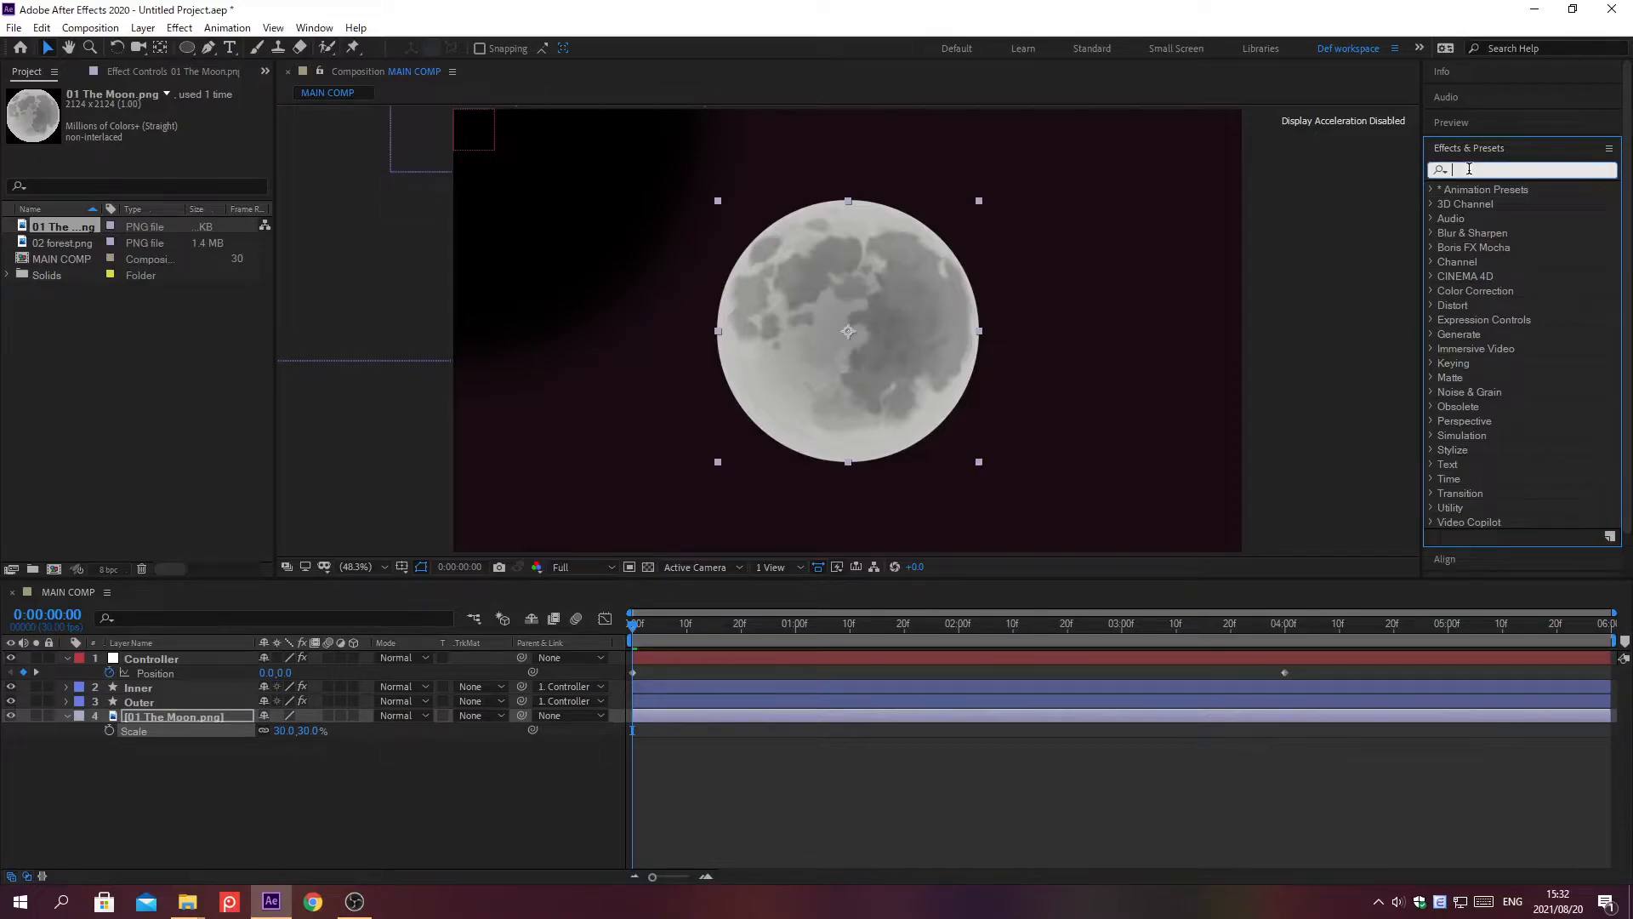
{"action": "type", "text": "Exposure"}
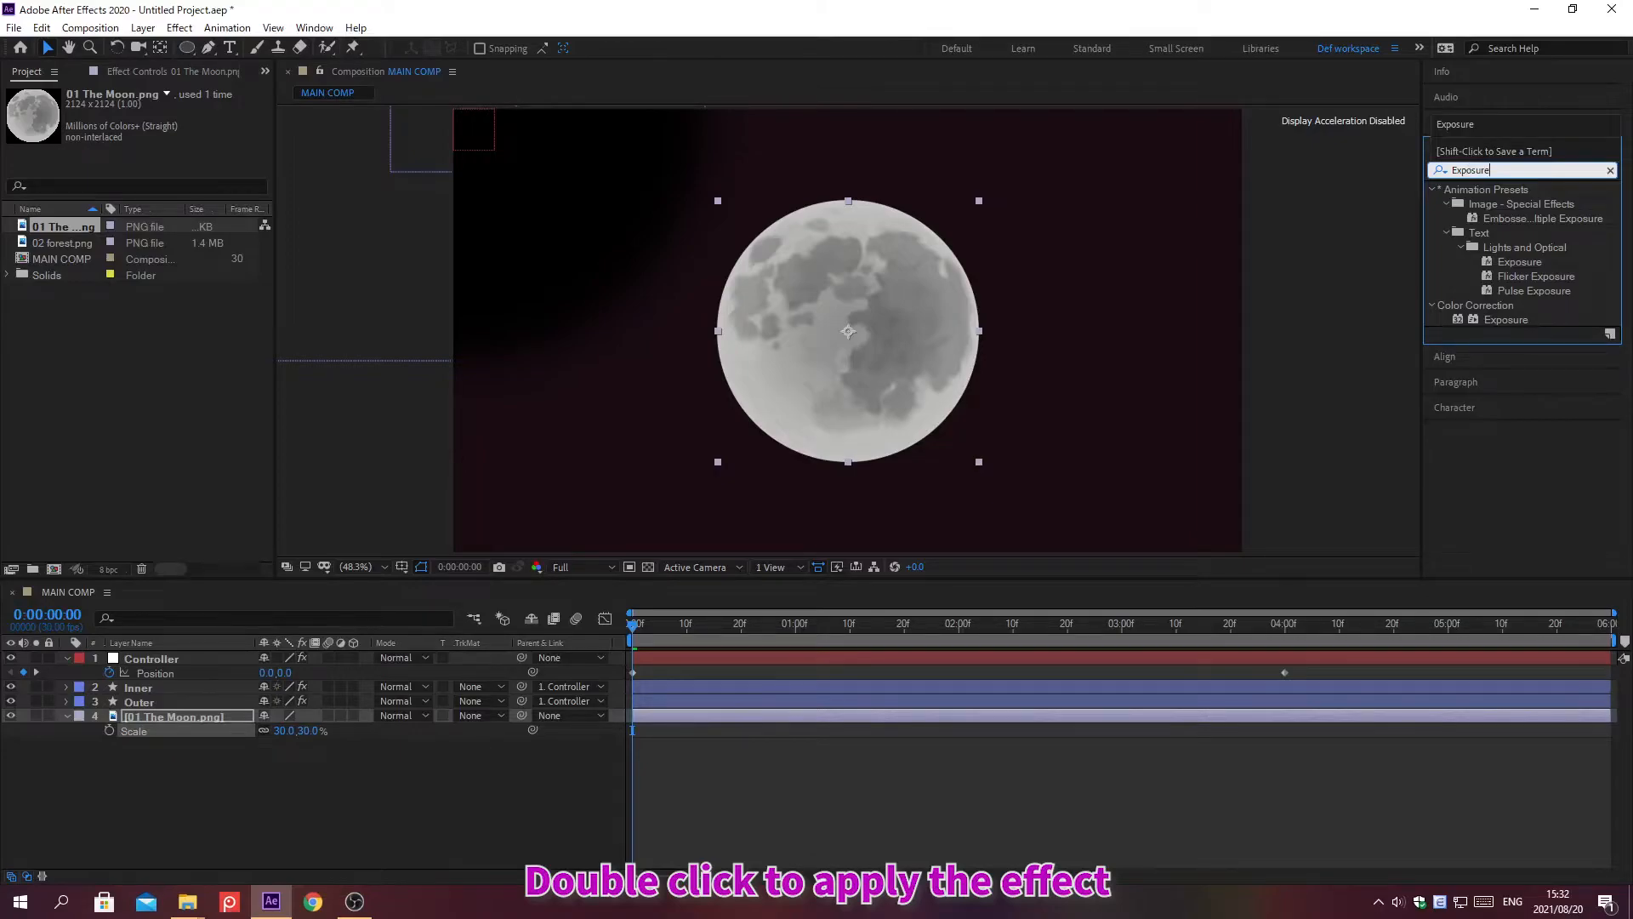
{"action": "key", "text": "Return"}
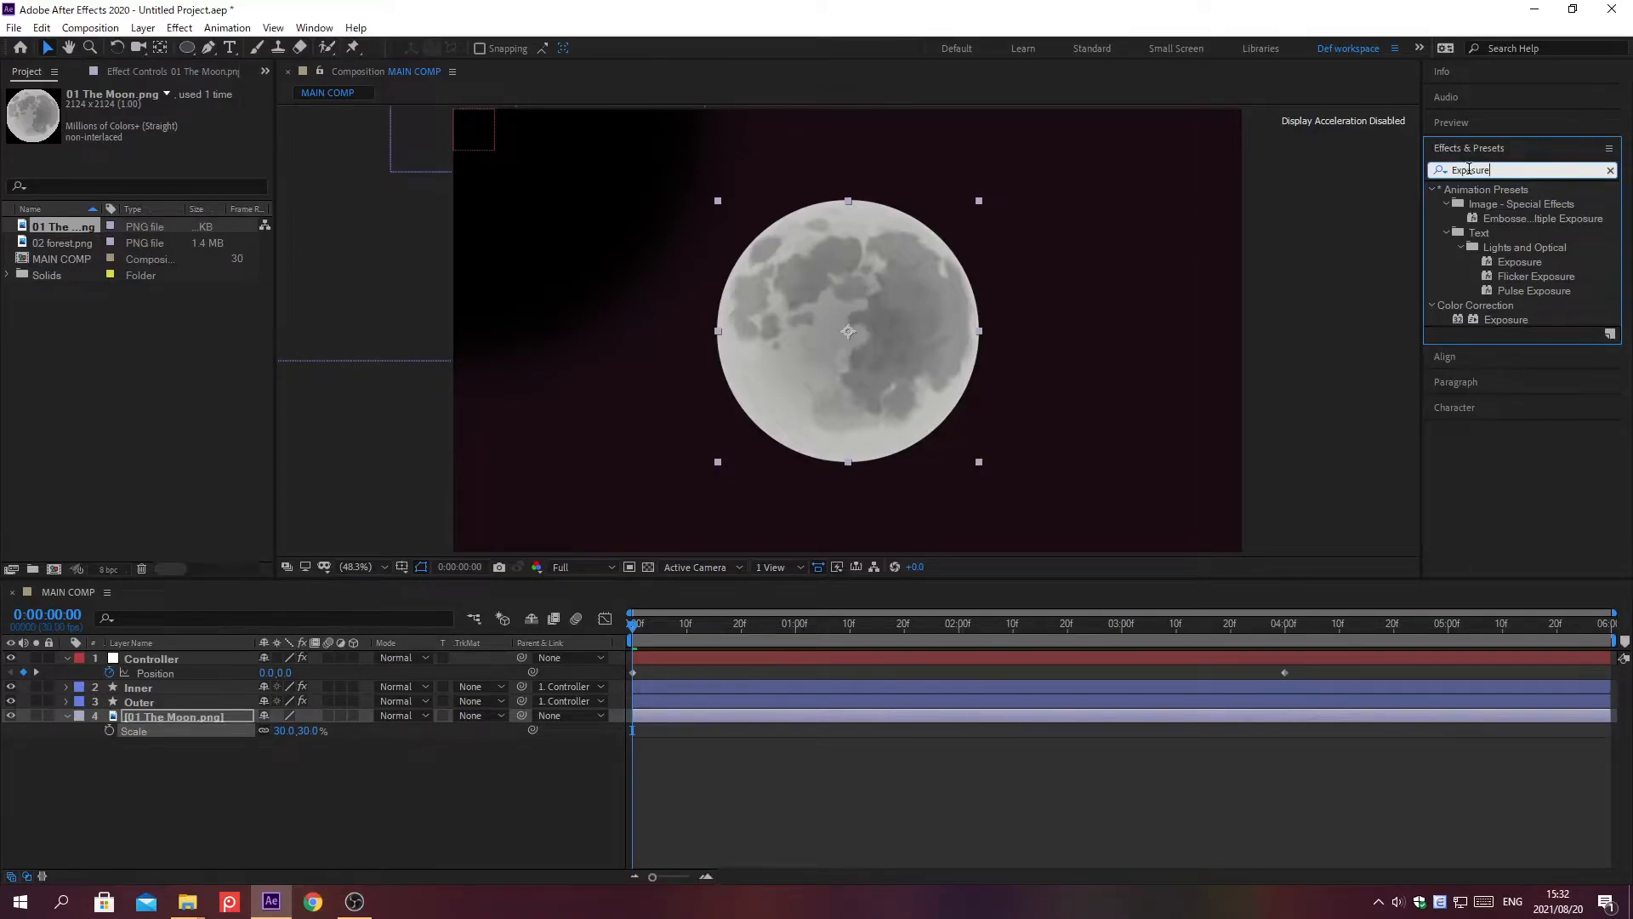
{"action": "double_click", "coordinate": [1486, 320]}
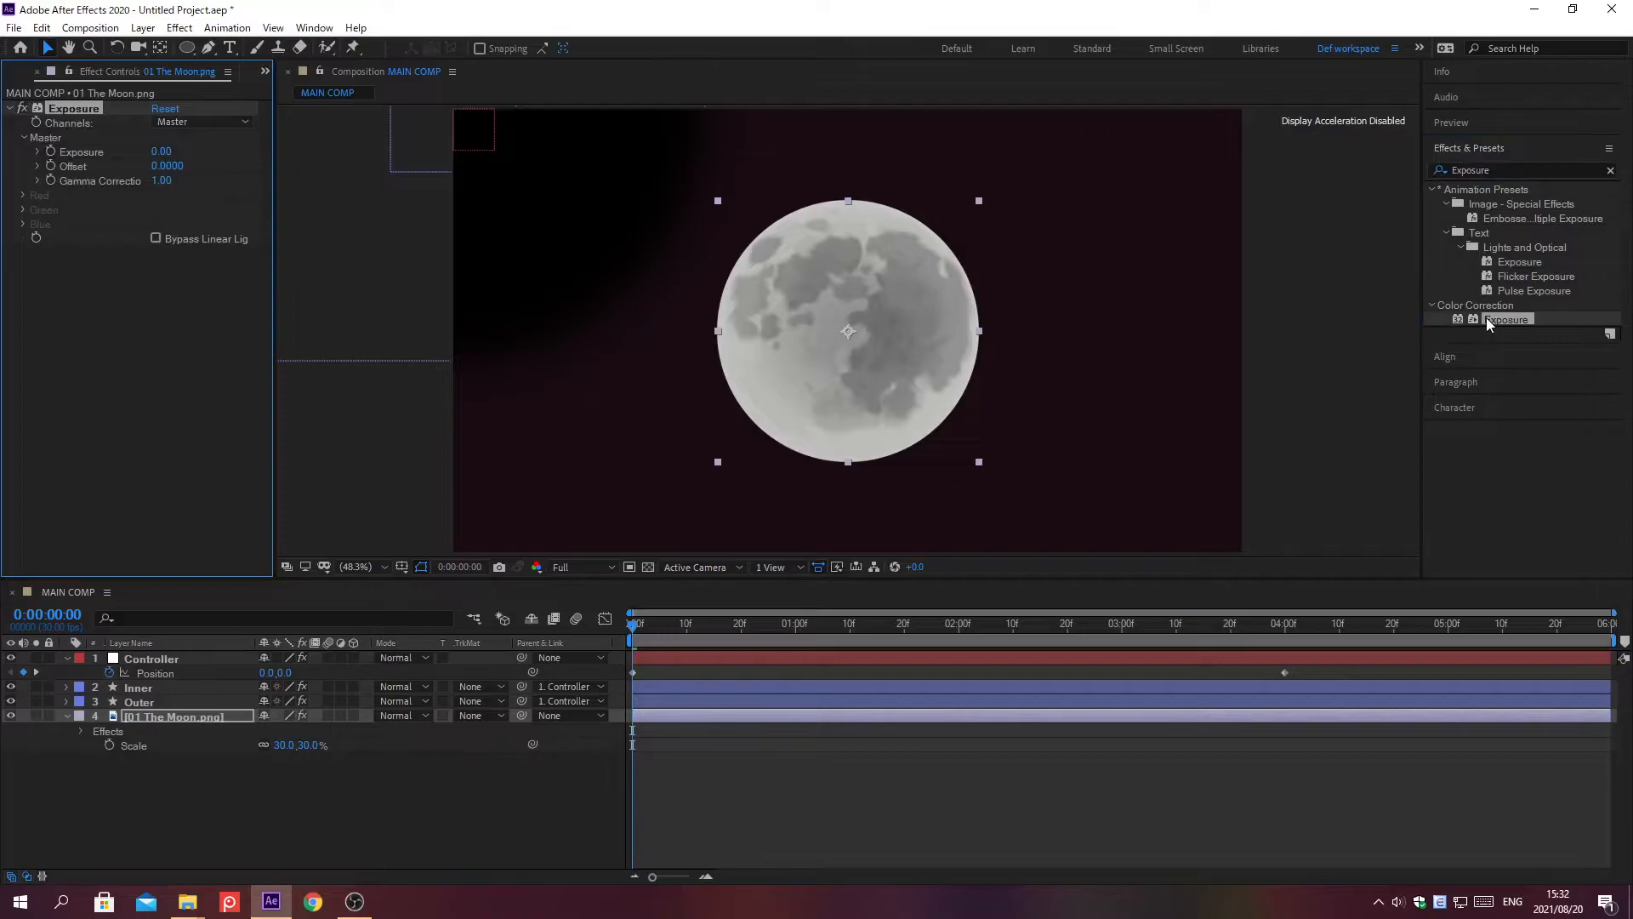
{"action": "left_click", "coordinate": [1470, 149]}
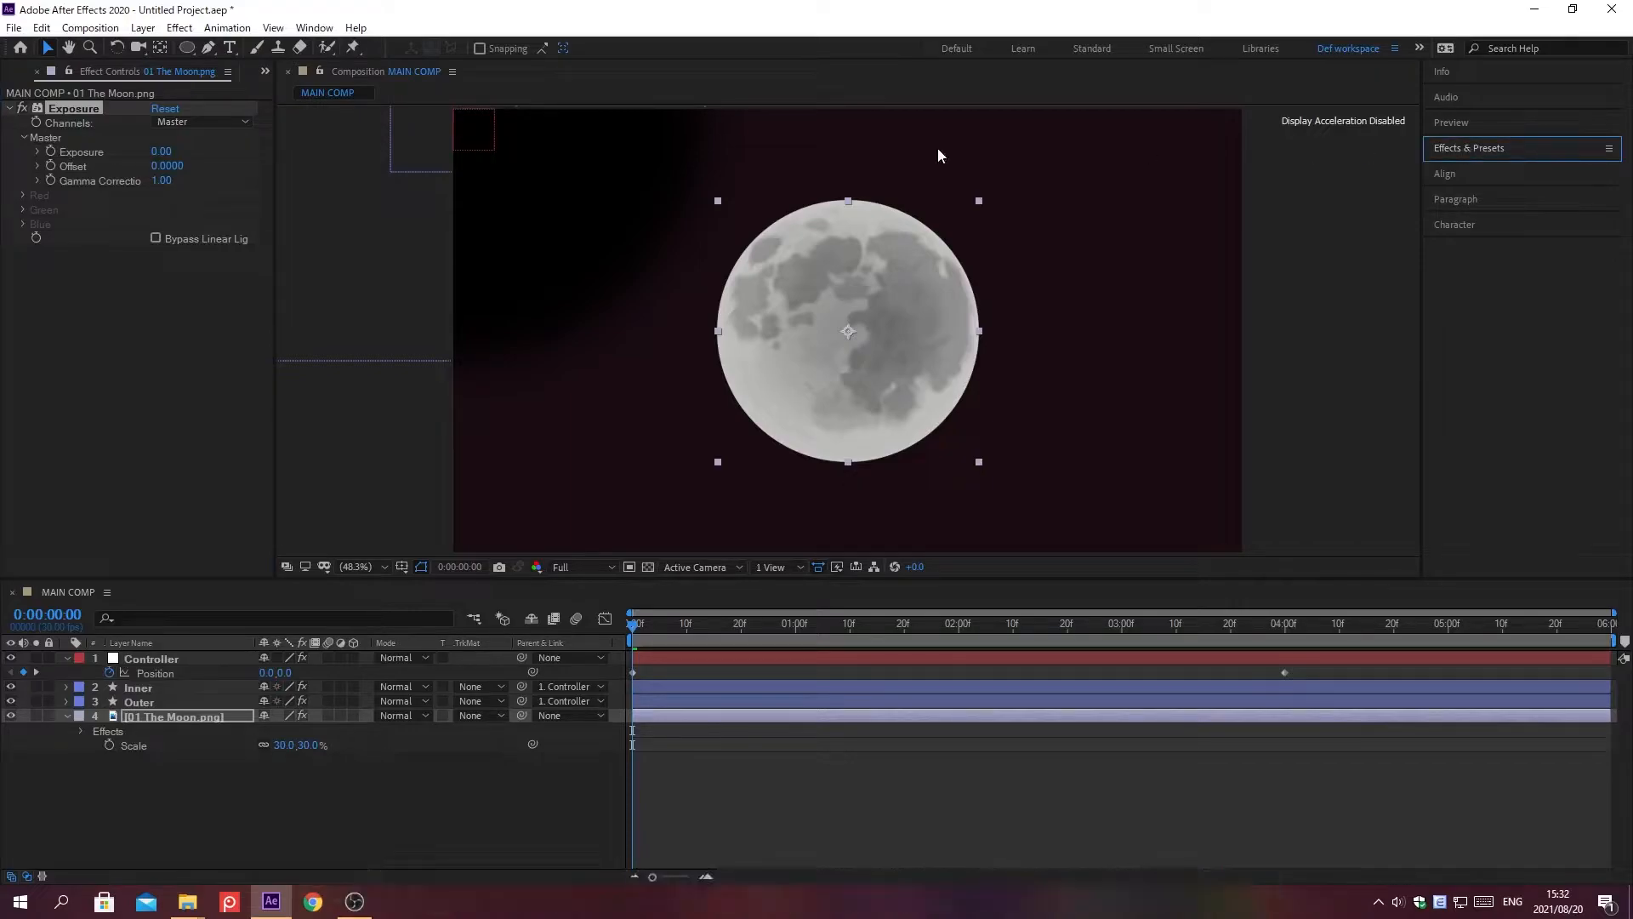
{"action": "left_click", "coordinate": [161, 151]}
{"action": "type", "text": "2"}
{"action": "key", "text": "Return"}
Go to time 0;00;04;00 and hide the Inner and Outer layers
{"action": "key", "text": "alt+shift+j"}
{"action": "type", "text": "0;00;04;00"}
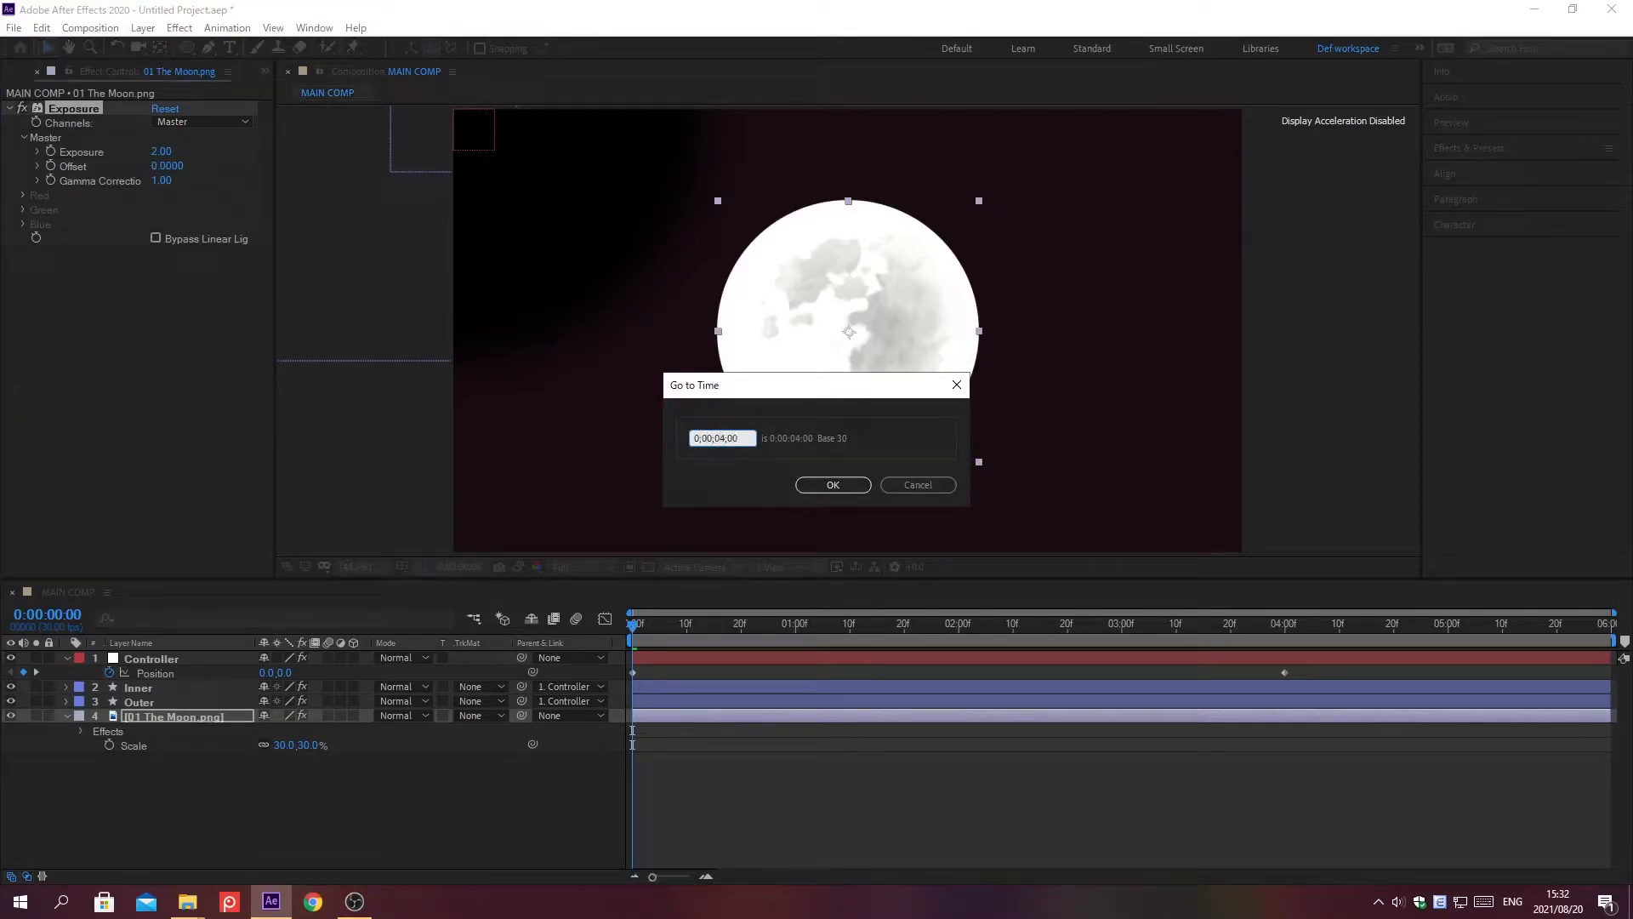
{"action": "key", "text": "Return"}
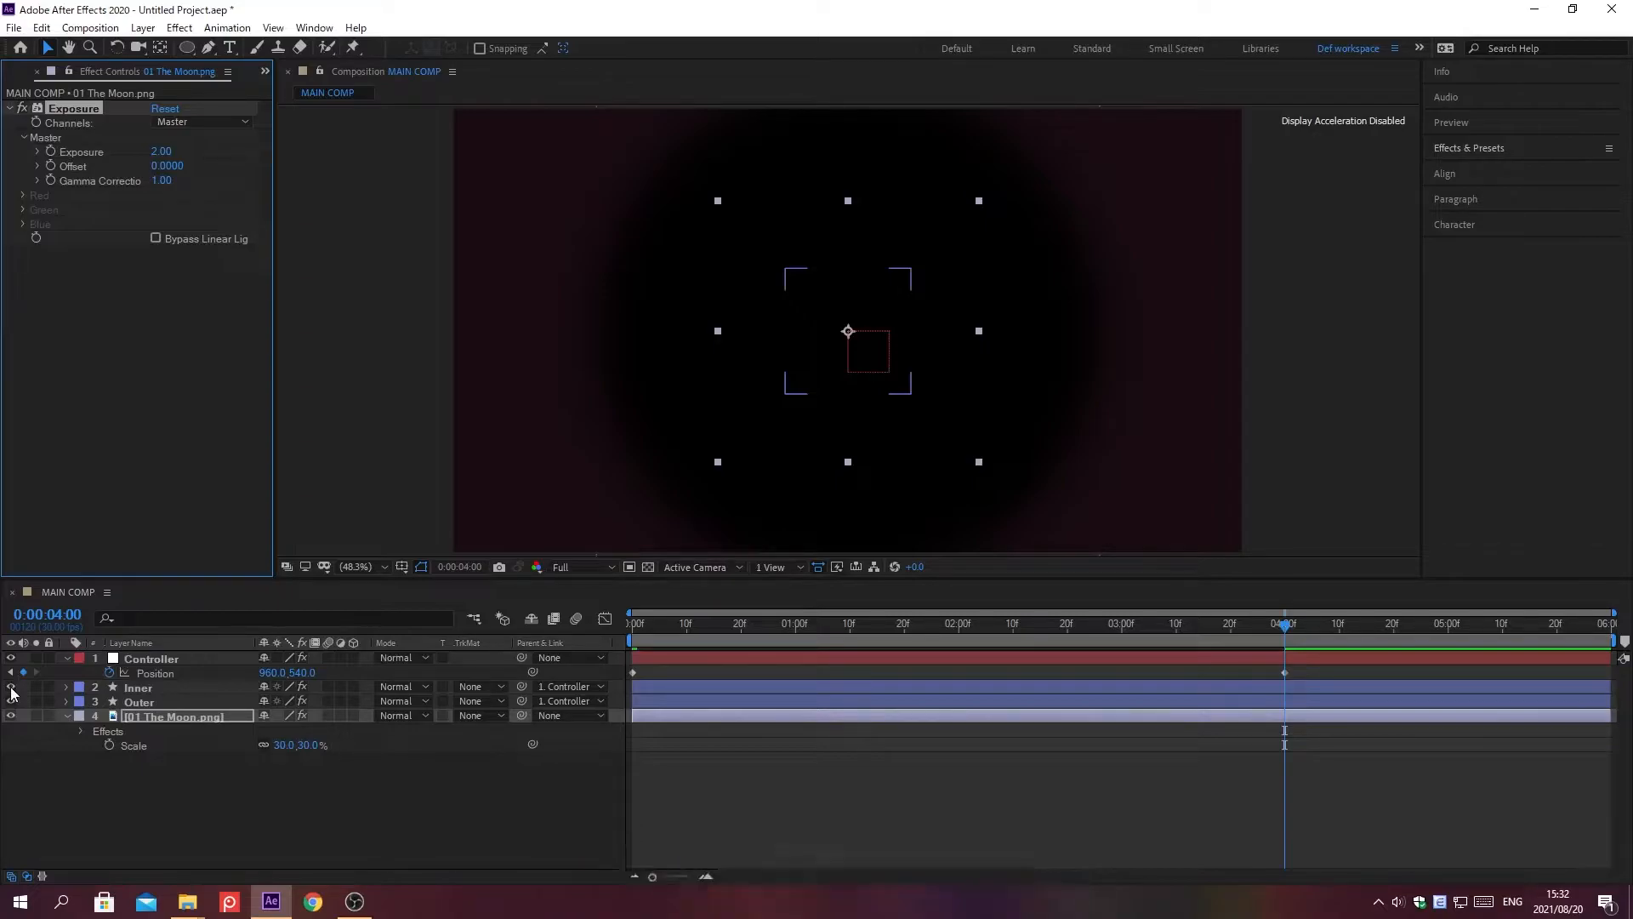
{"action": "left_click", "coordinate": [11, 687]}
{"action": "left_click", "coordinate": [11, 702]}
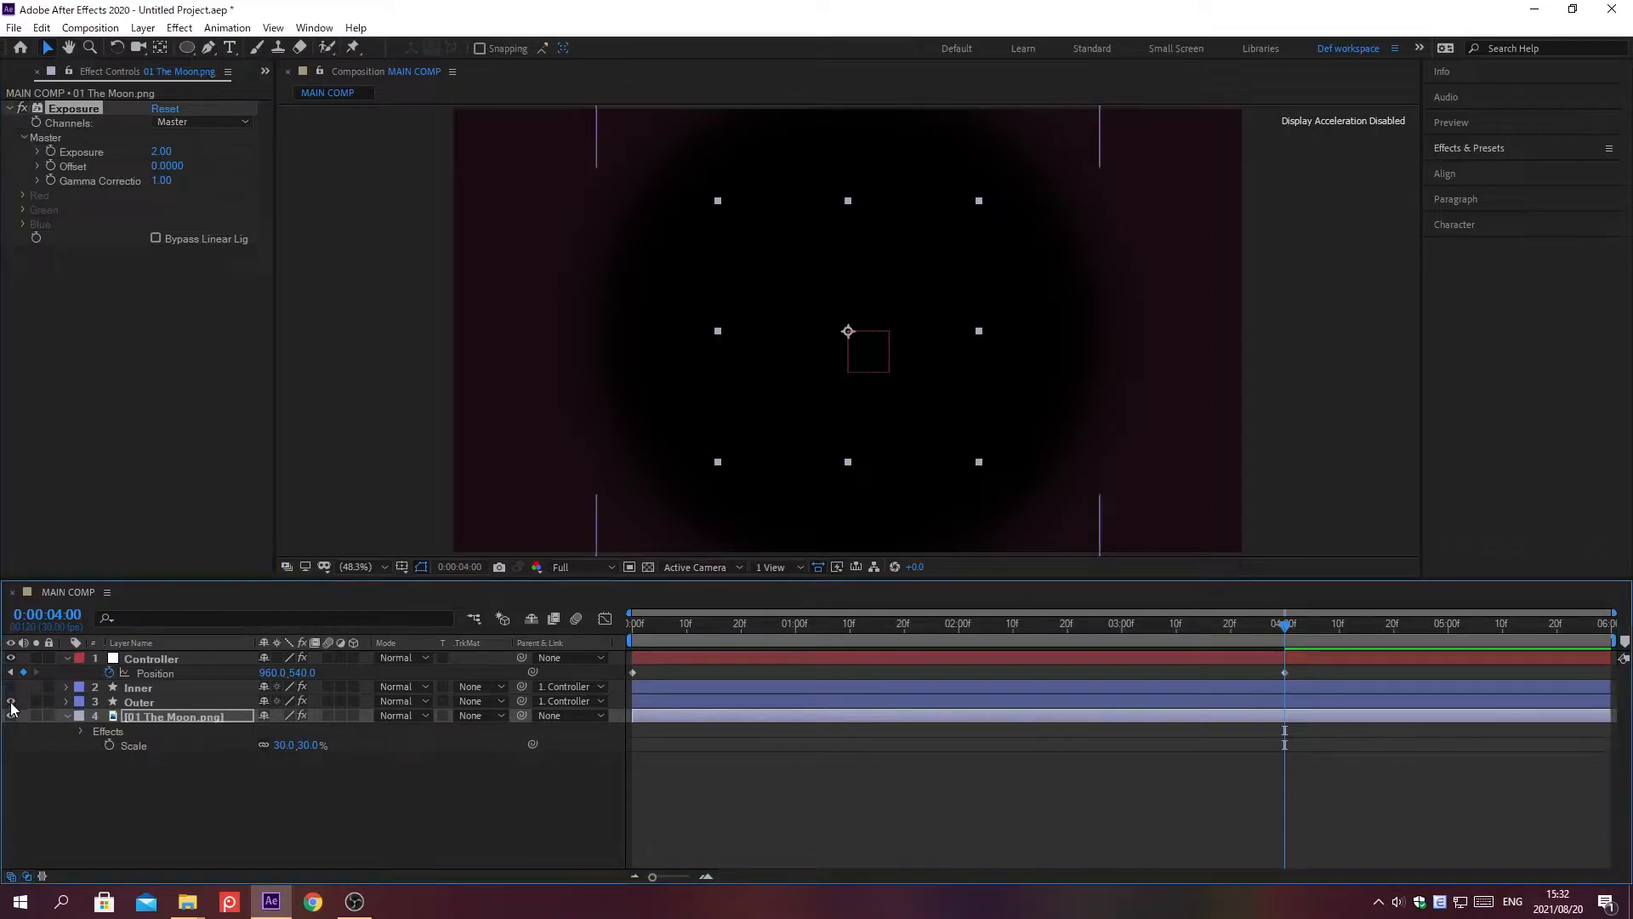
{"action": "left_click", "coordinate": [11, 702]}
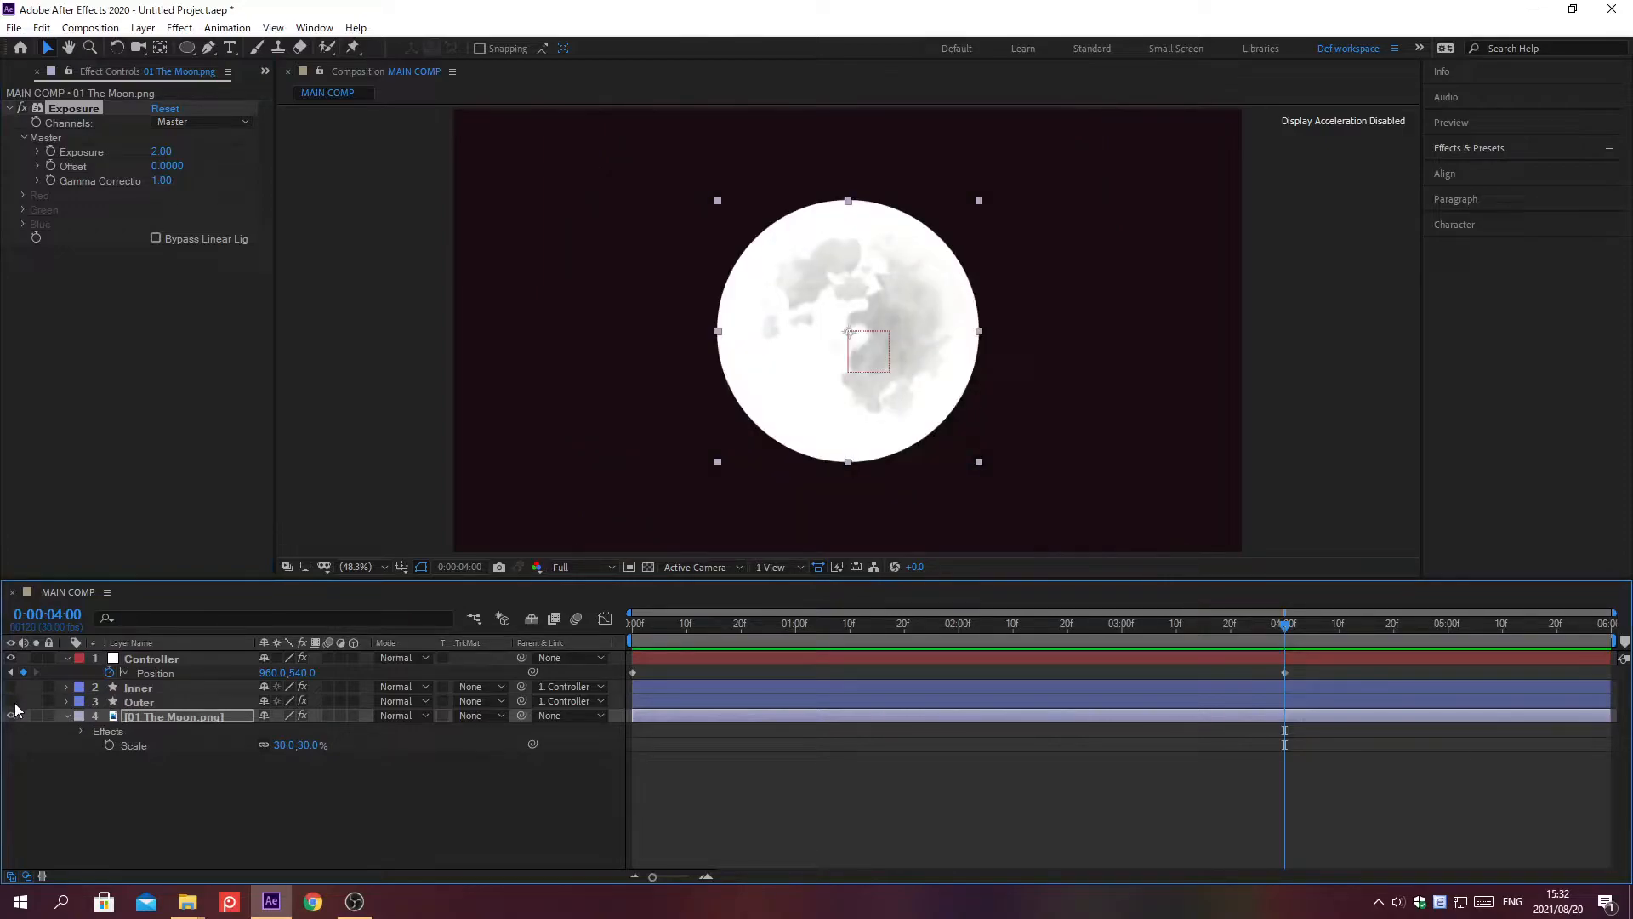
Set the moon layer's track matte to Alpha Inverted Matte "Outer"
{"action": "left_click", "coordinate": [68, 717]}
{"action": "left_click", "coordinate": [471, 715]}
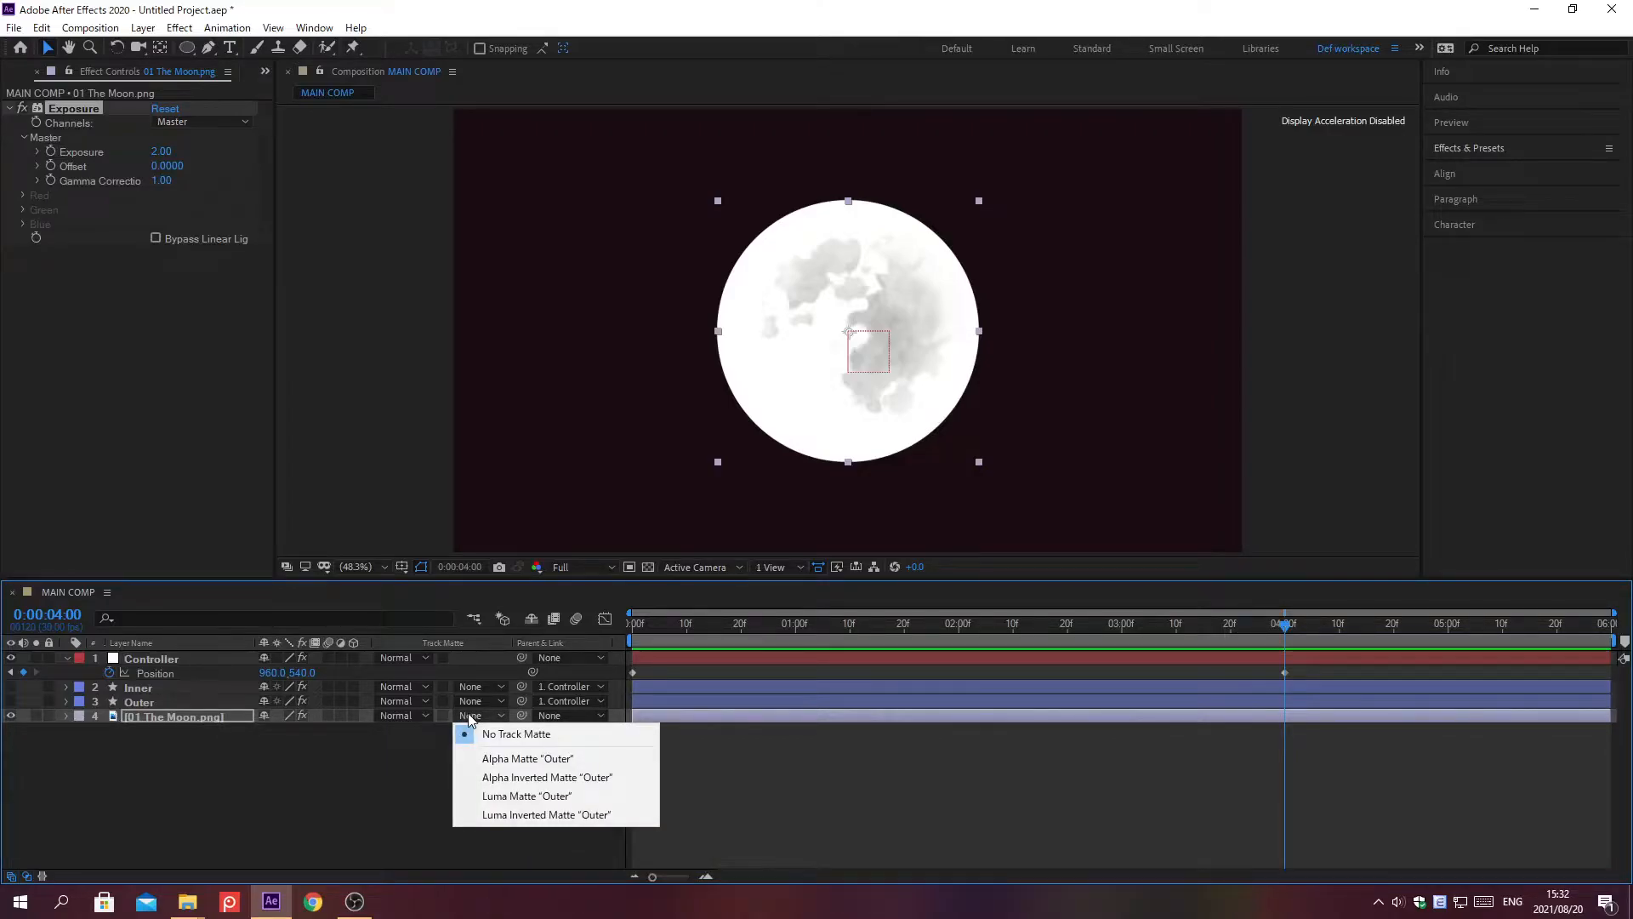
{"action": "left_click", "coordinate": [528, 776]}
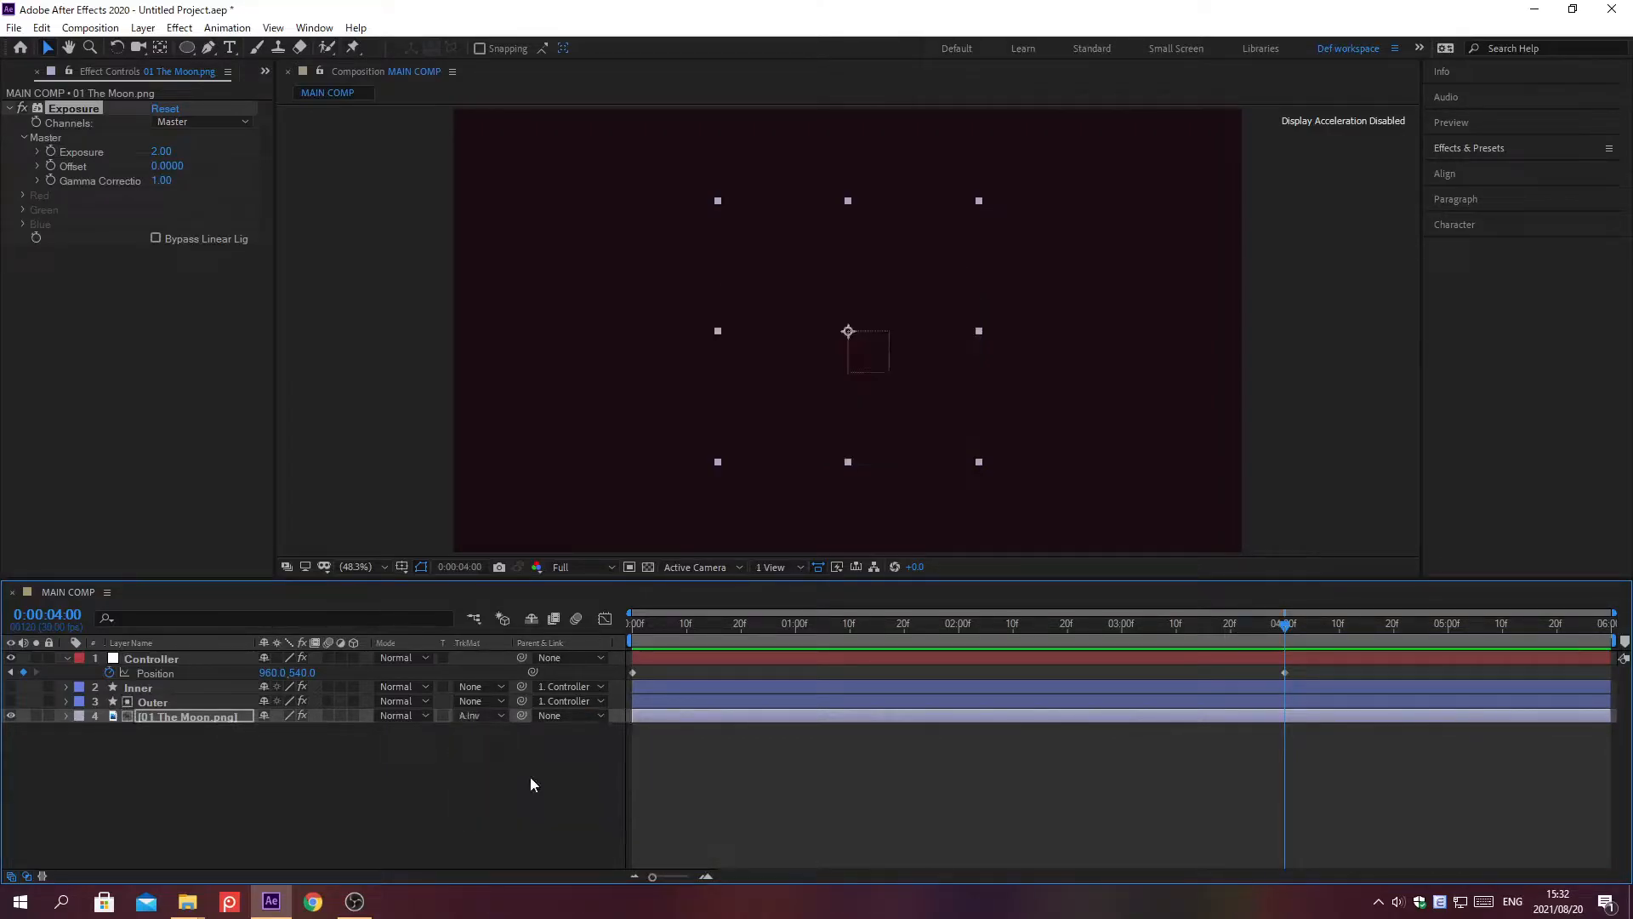
Drive the moon layer's Exposure with a linear() expression linked to the Controller's Slider, mapping 0–50 to 0–2
{"action": "left_click", "coordinate": [211, 657]}
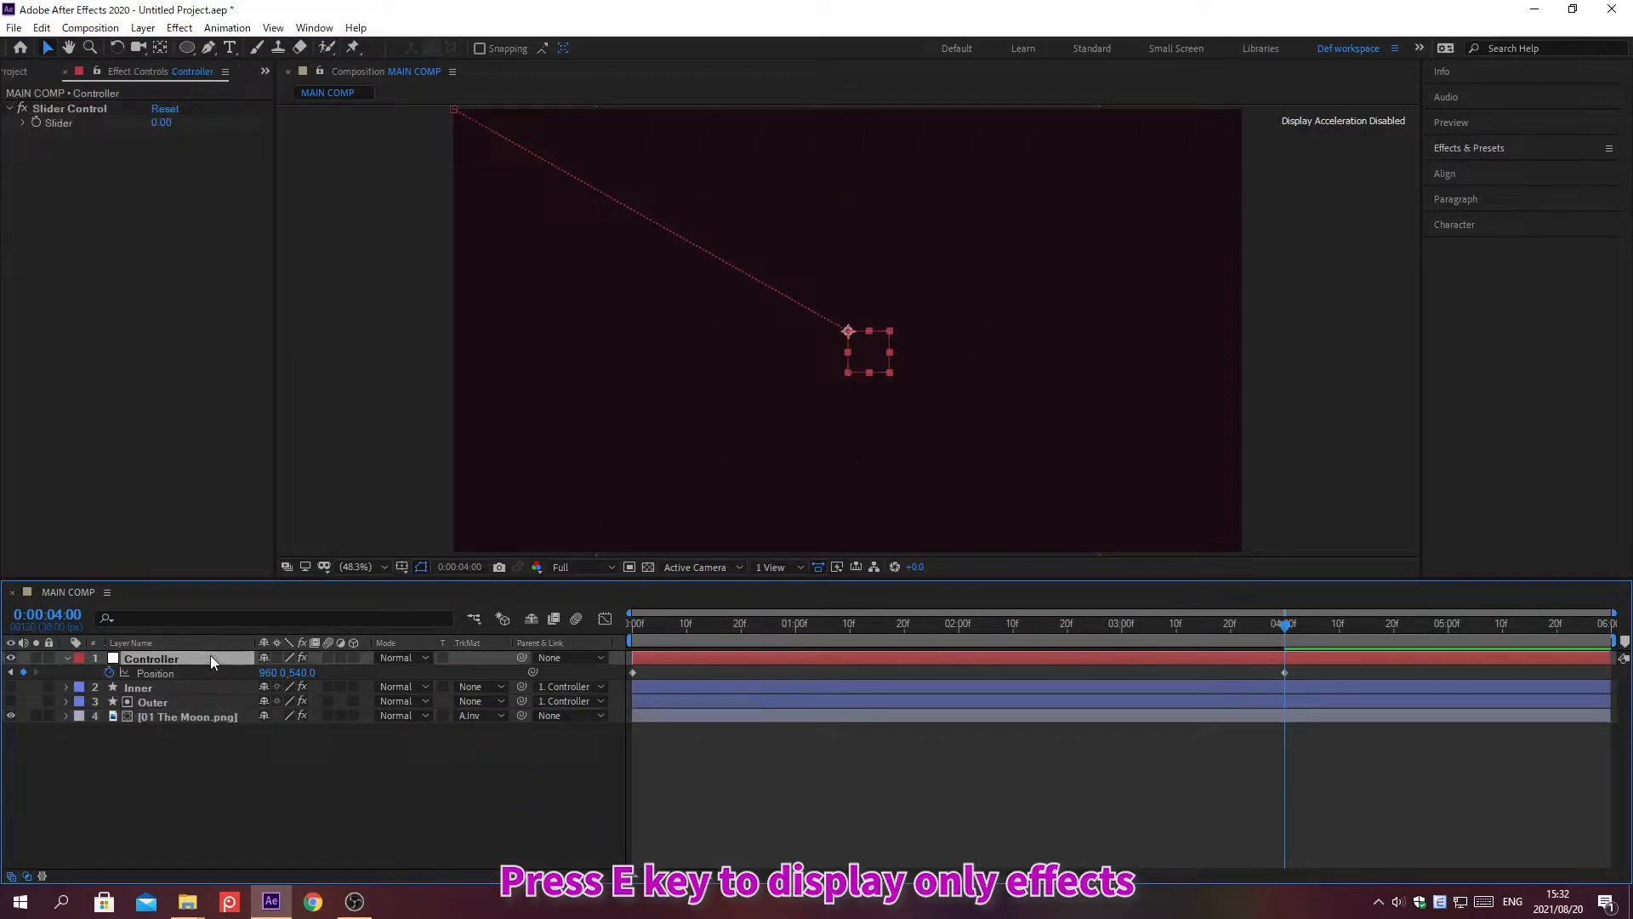
{"action": "key", "text": "e"}
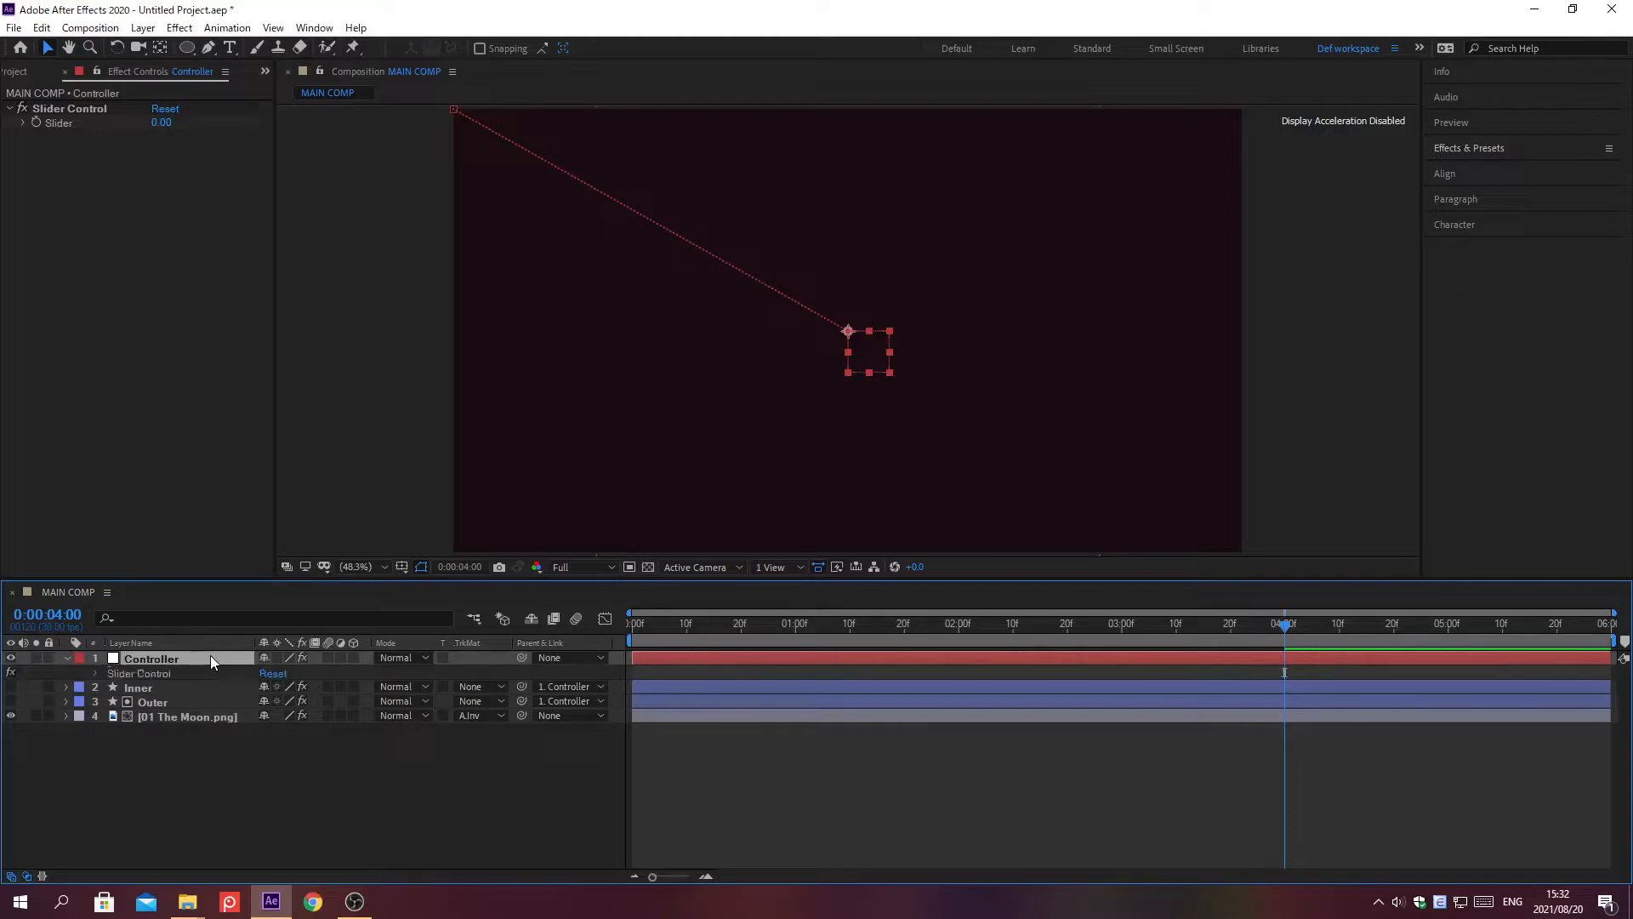
{"action": "left_click", "coordinate": [96, 673]}
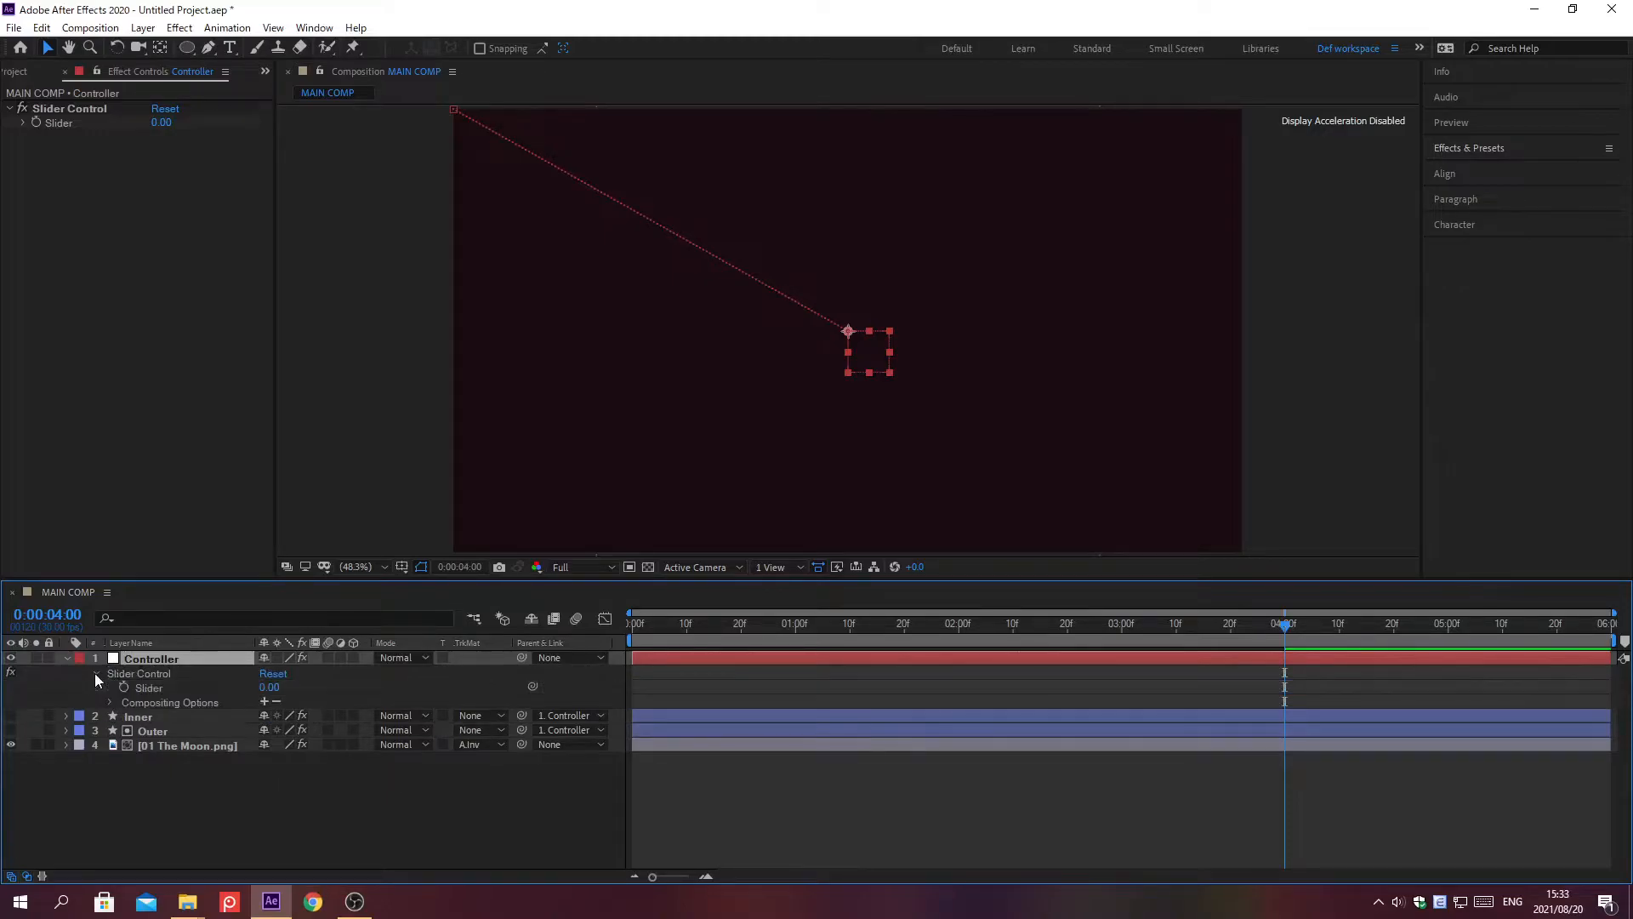
{"action": "left_click", "coordinate": [211, 744]}
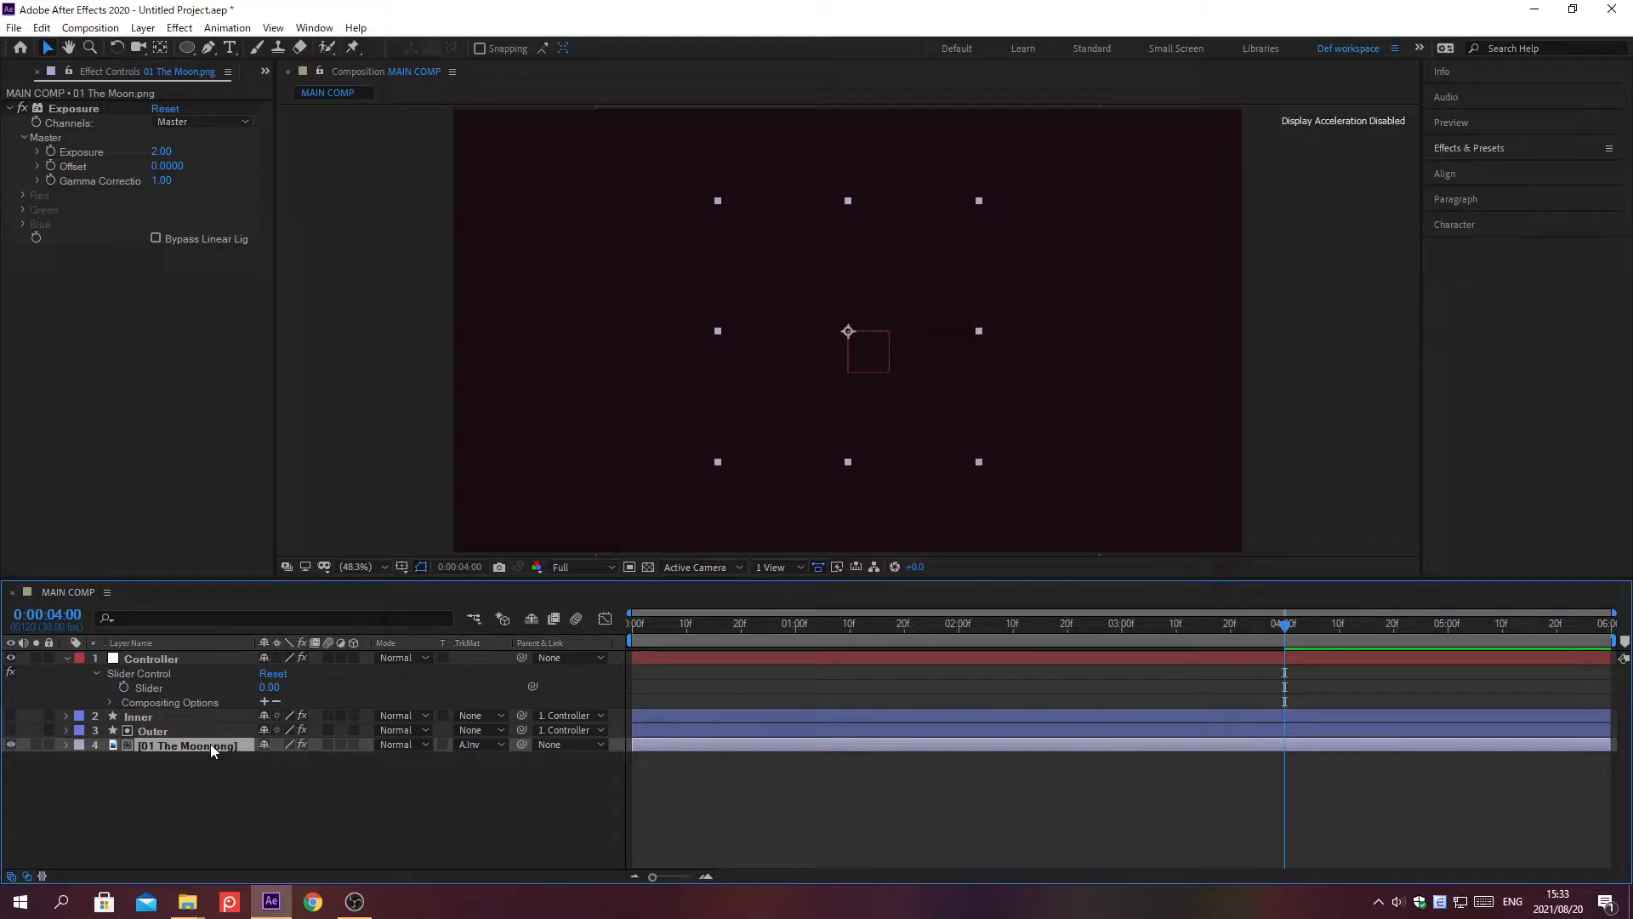
{"action": "left_click", "coordinate": [51, 151], "text": "alt"}
{"action": "type", "text": "linear()"}
{"action": "left_click_drag", "start_coordinate": [307, 830], "coordinate": [187, 686]}
{"action": "type", "text": ",0,5"}
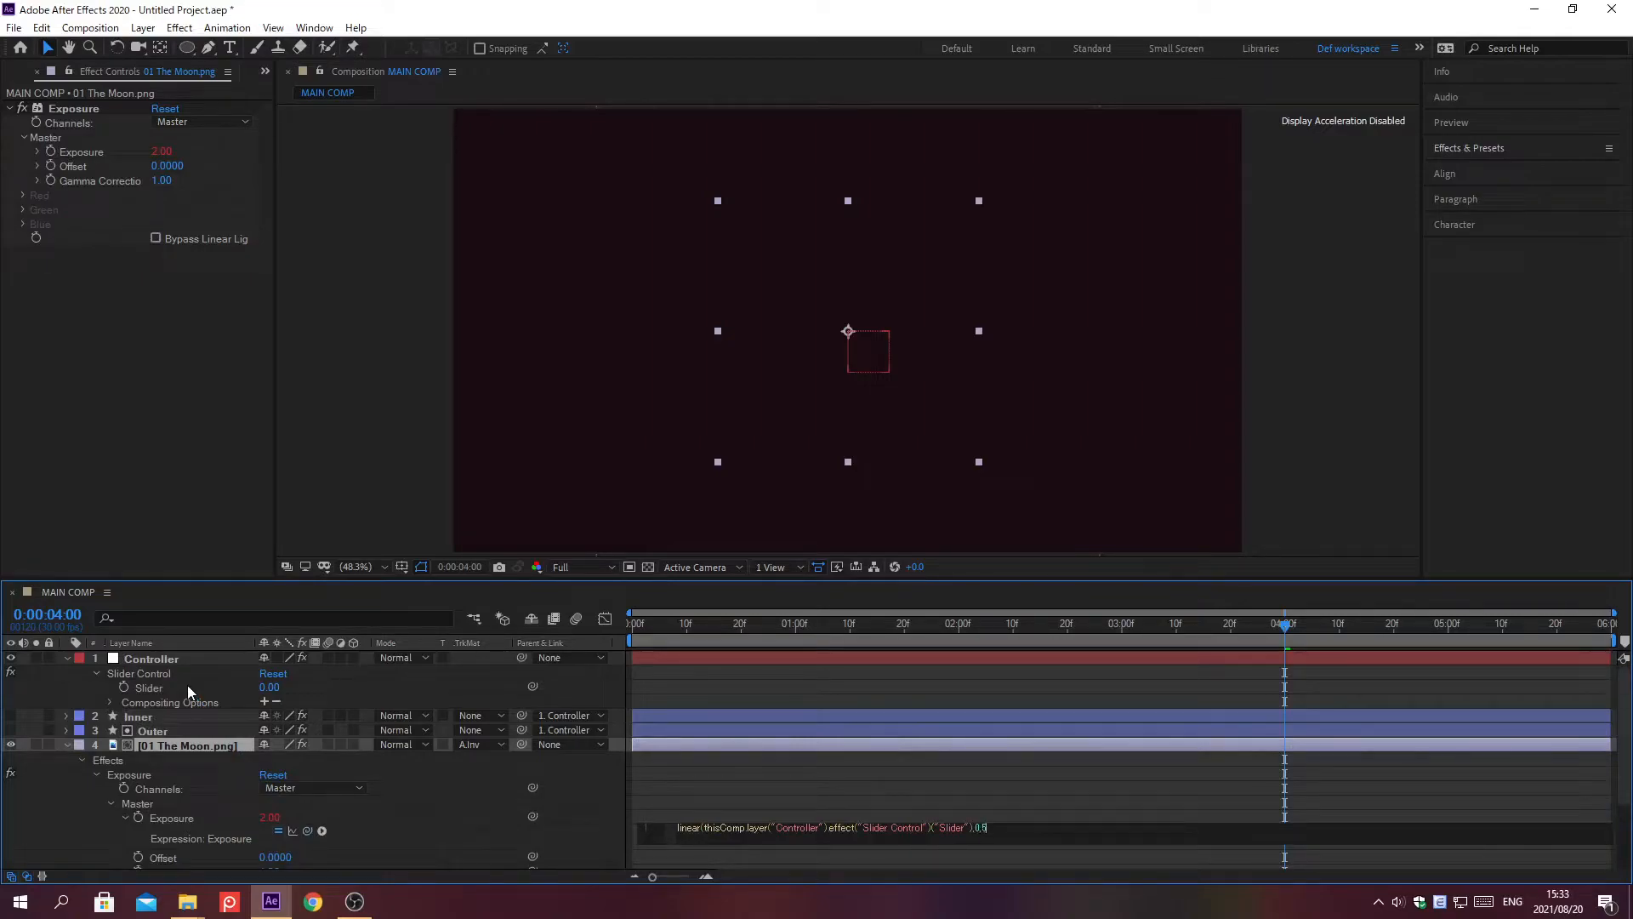
{"action": "type", "text": "0,0,2)"}
{"action": "left_click", "coordinate": [66, 745]}
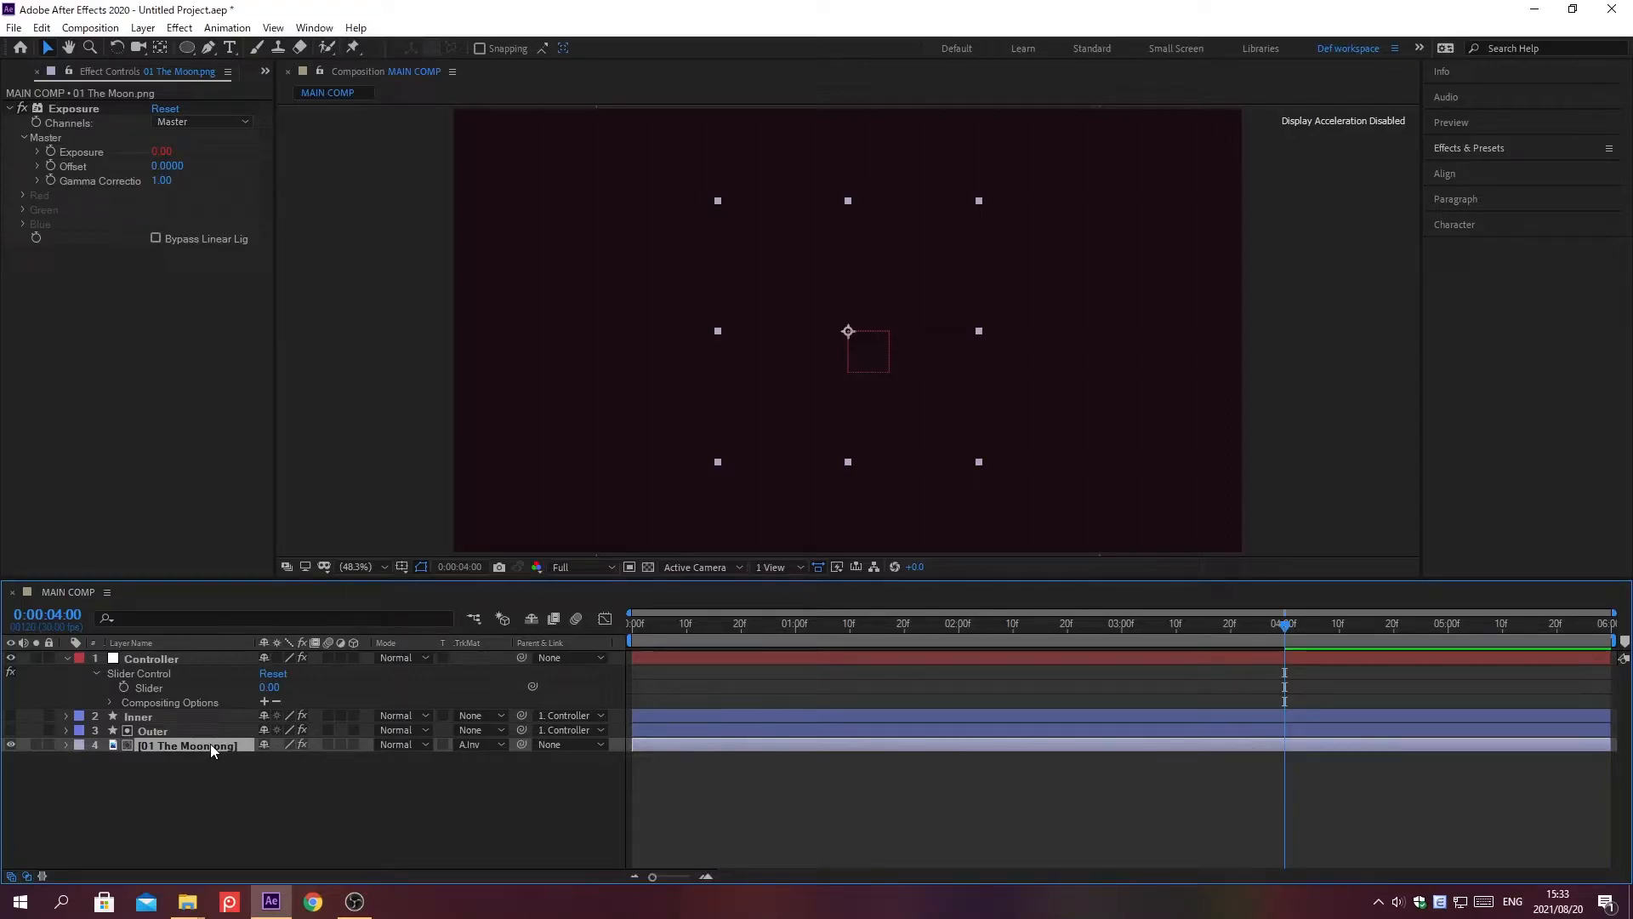
Duplicate the 01 The Moon.png layer and rename the copy Mask
{"action": "key", "text": "ctrl+d"}
{"action": "left_click_drag", "start_coordinate": [211, 743], "coordinate": [211, 738]}
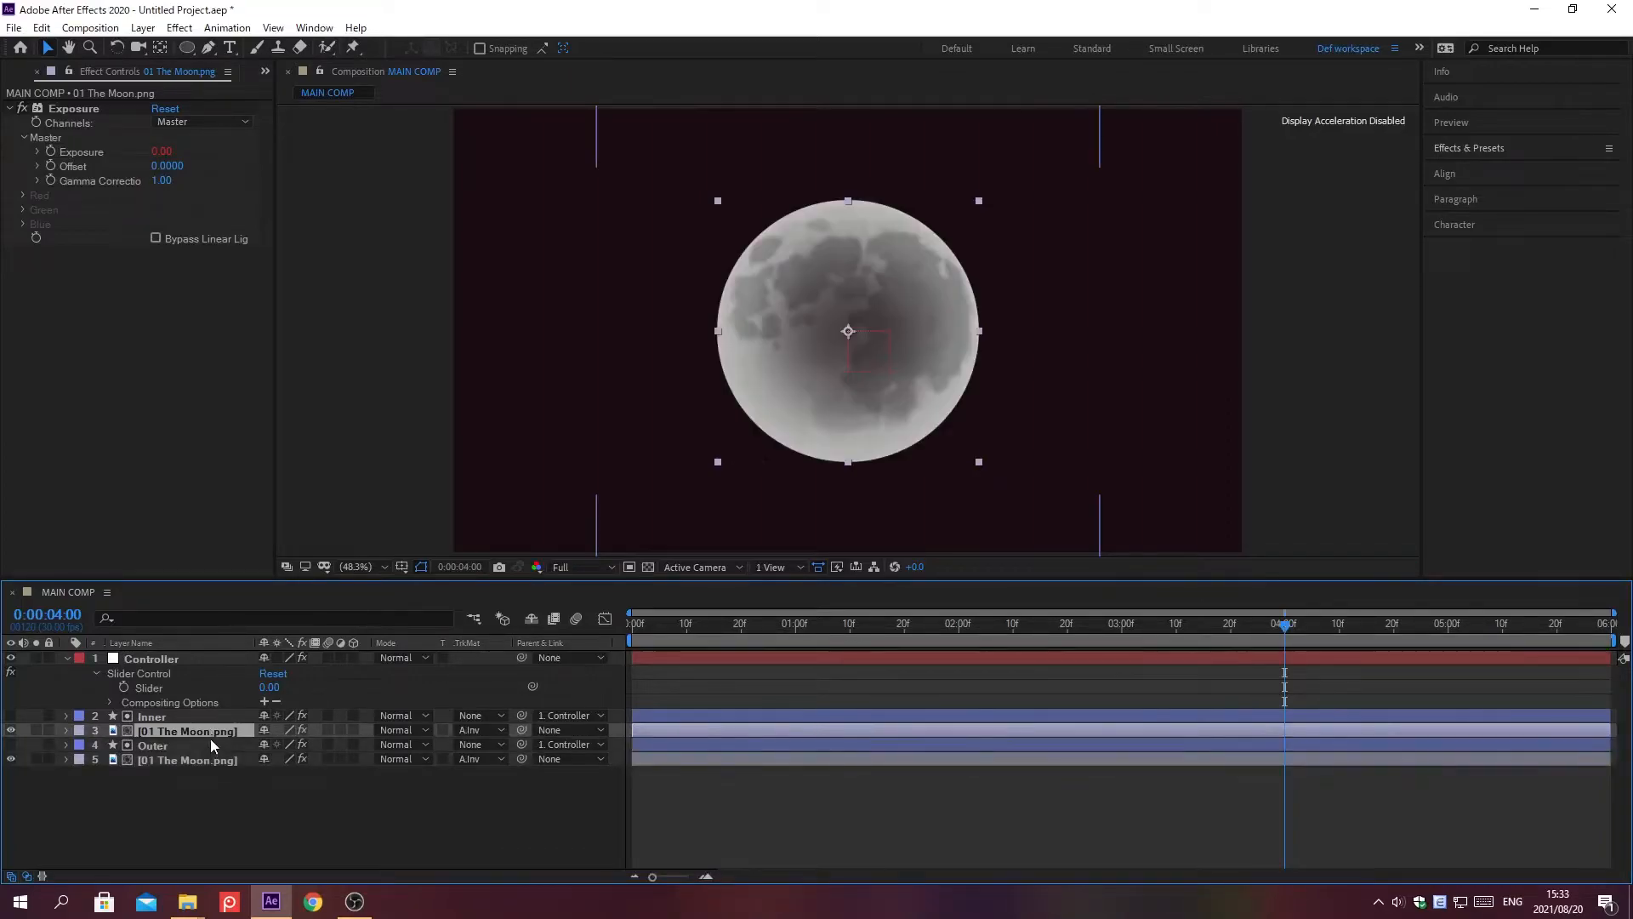
{"action": "key", "text": "Return"}
{"action": "type", "text": "Mask"}
{"action": "key", "text": "Return"}
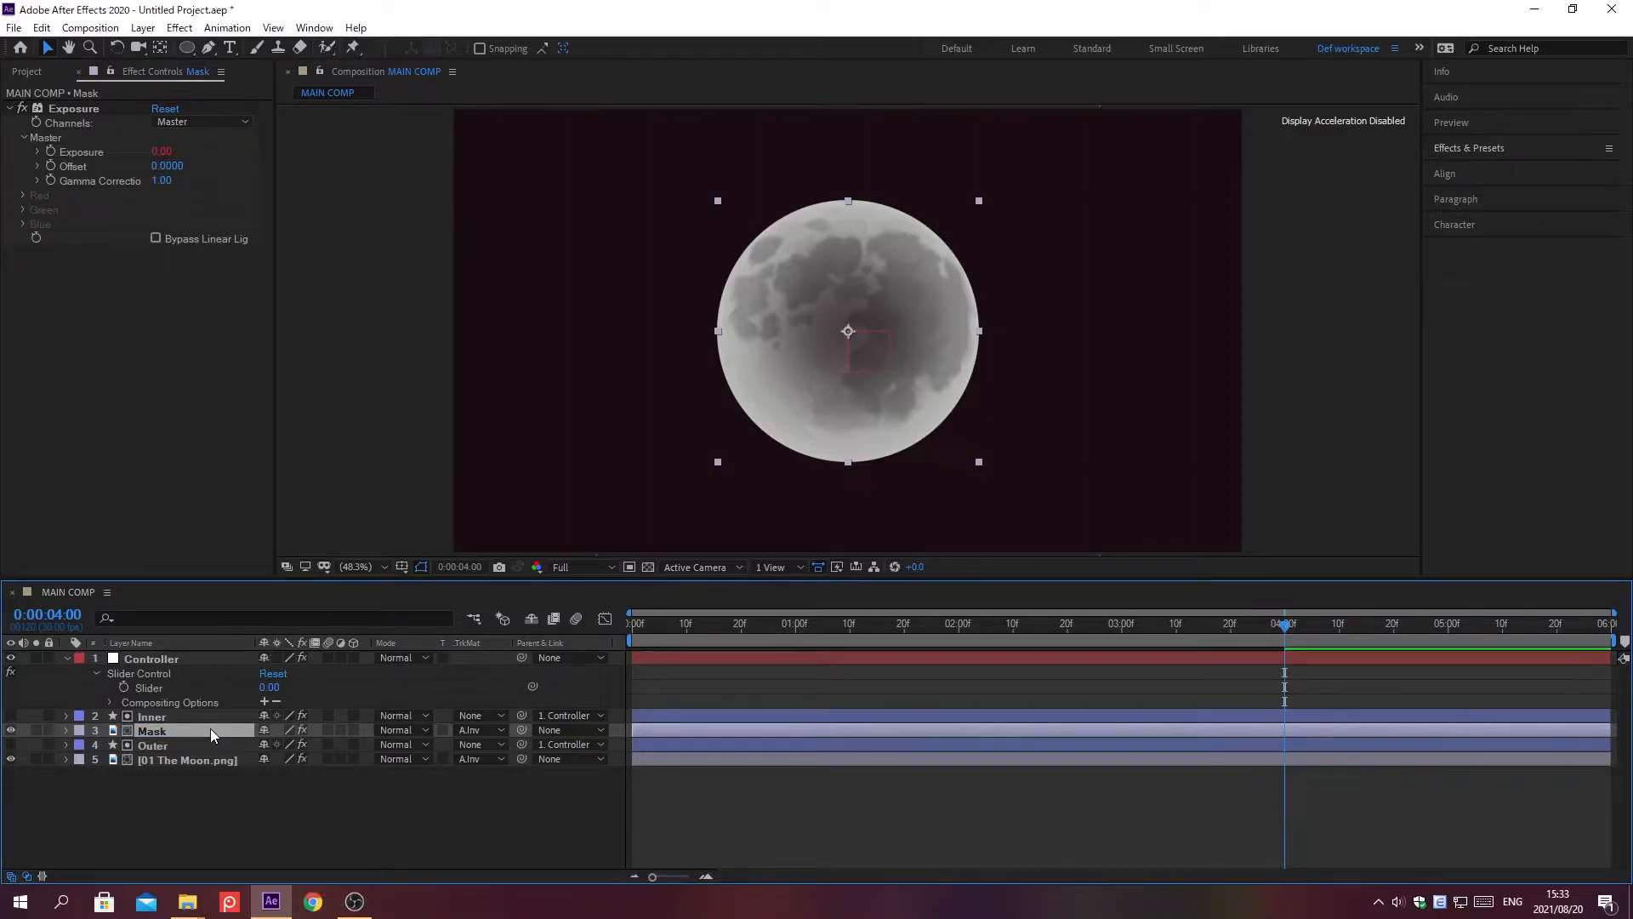
Move the Mask layer beneath 01 The Moon.png and set it to No Track Matte
{"action": "key", "text": "ctrl+bracketleft"}
{"action": "key", "text": "ctrl+bracketleft"}
{"action": "left_click", "coordinate": [469, 760]}
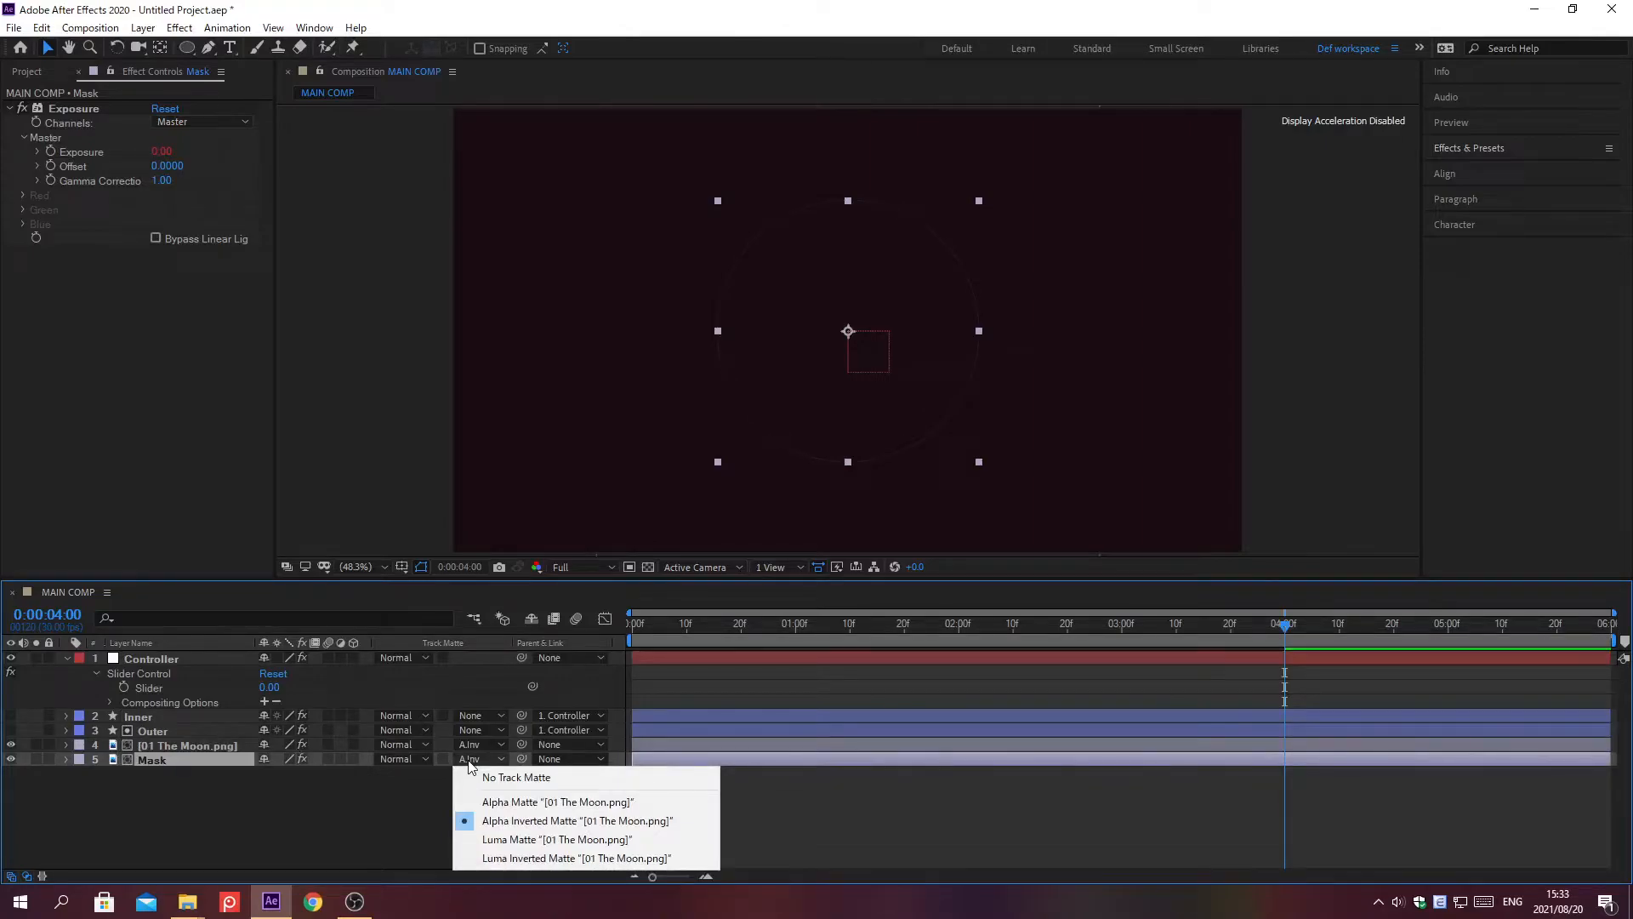
{"action": "left_click", "coordinate": [515, 775]}
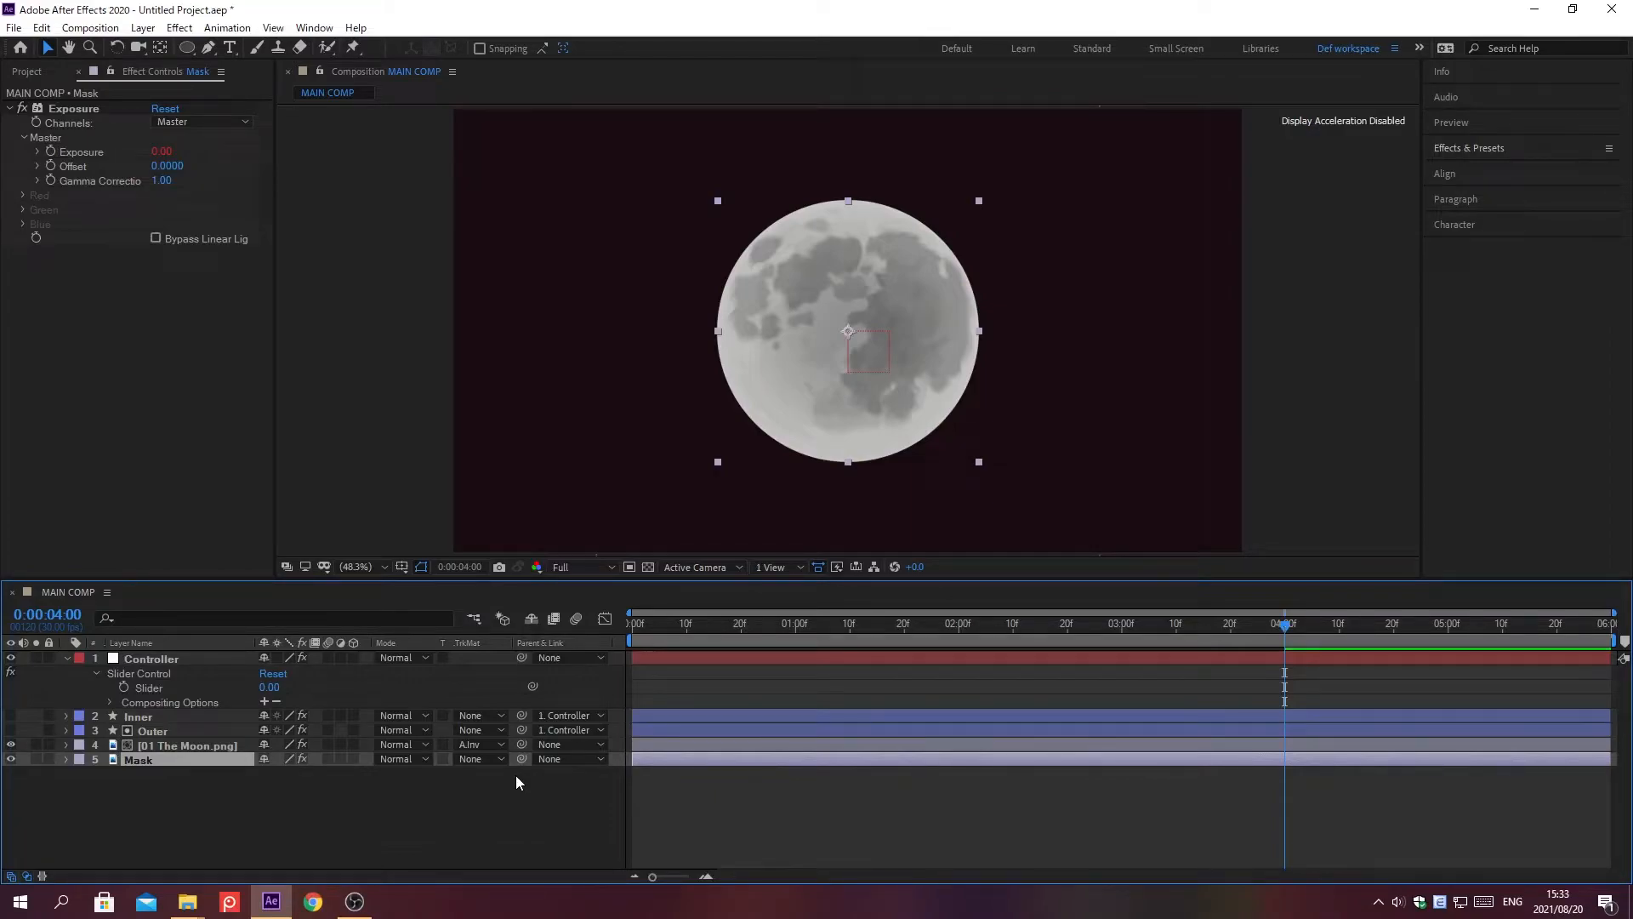
Delete the Exposure effect from the Mask layer and apply the Levels effect in its place
{"action": "key", "text": "Delete"}
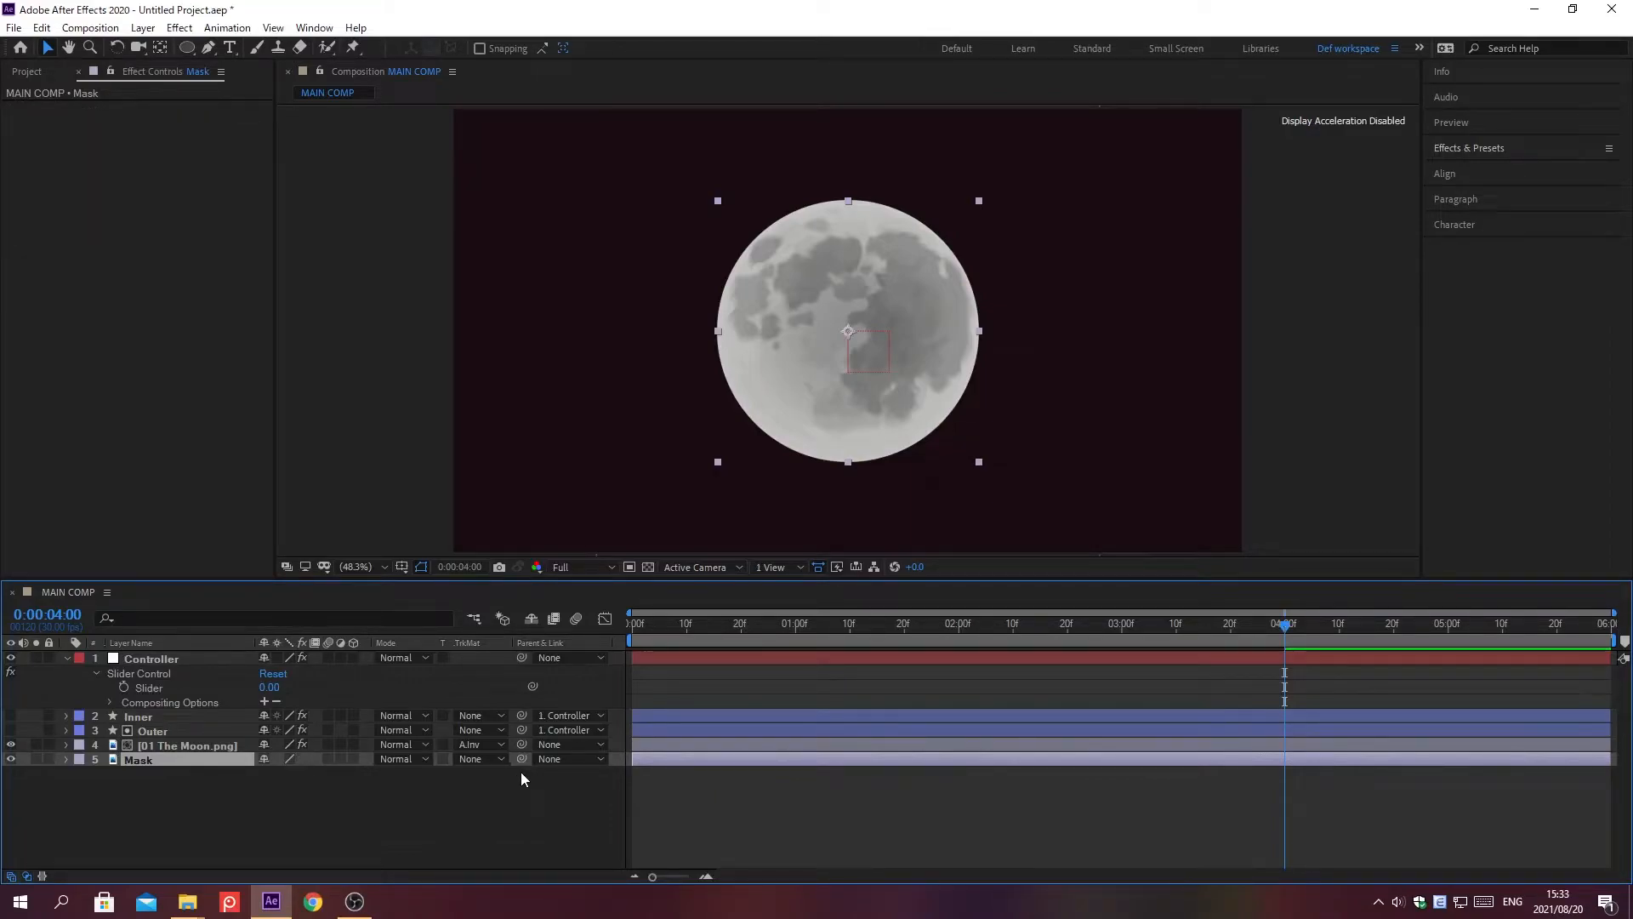
{"action": "left_click", "coordinate": [1470, 148]}
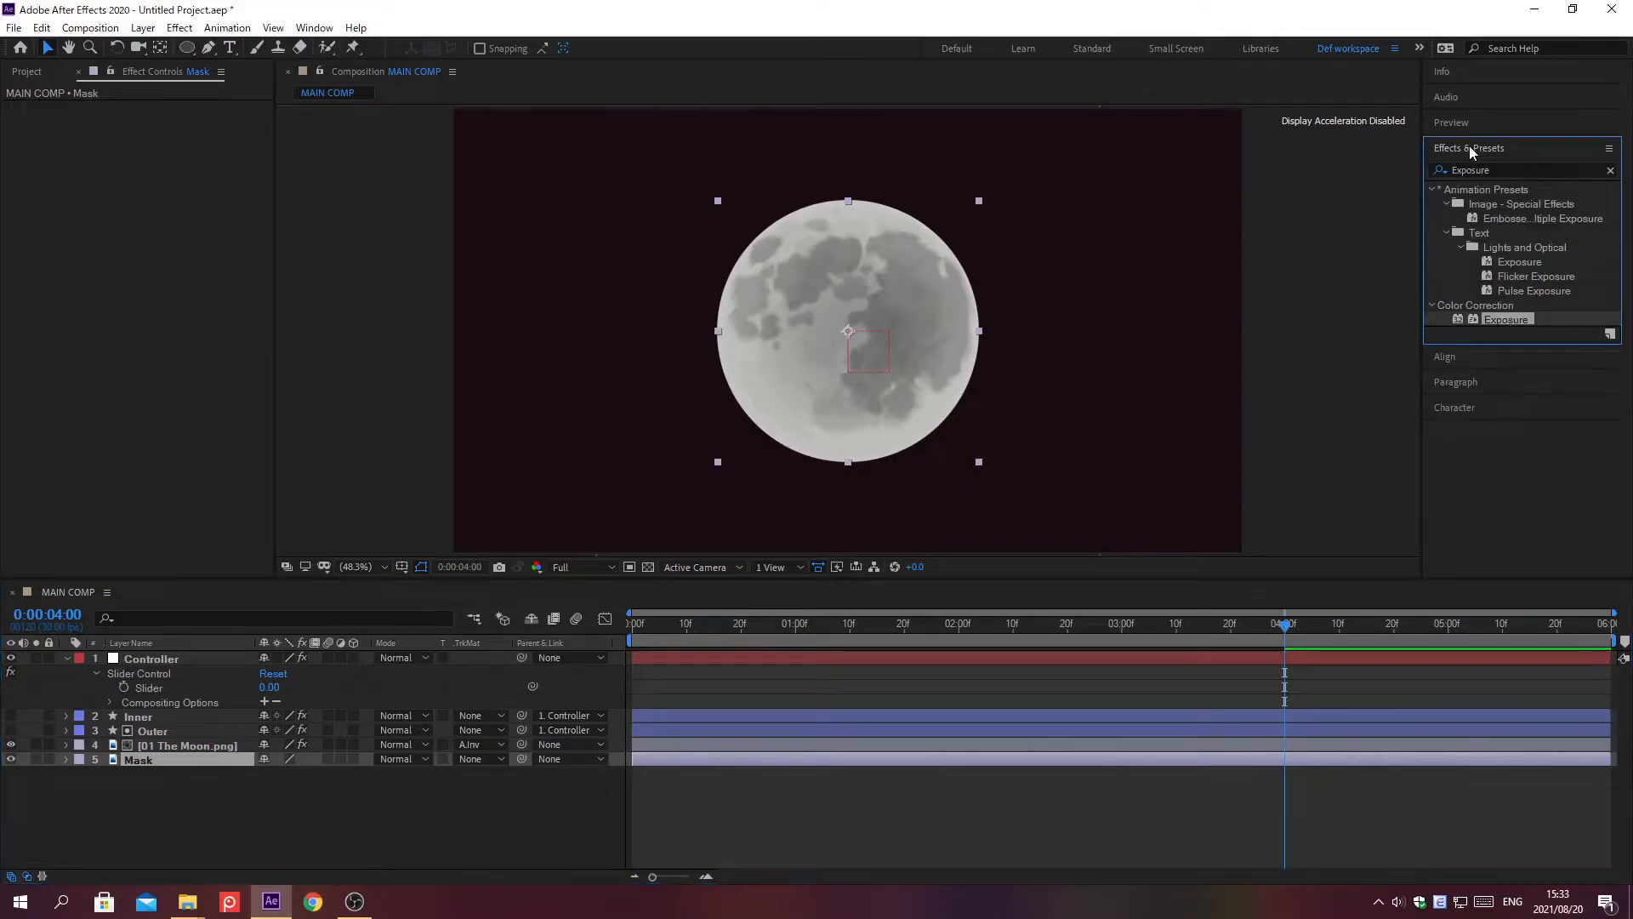
{"action": "left_click", "coordinate": [1610, 171]}
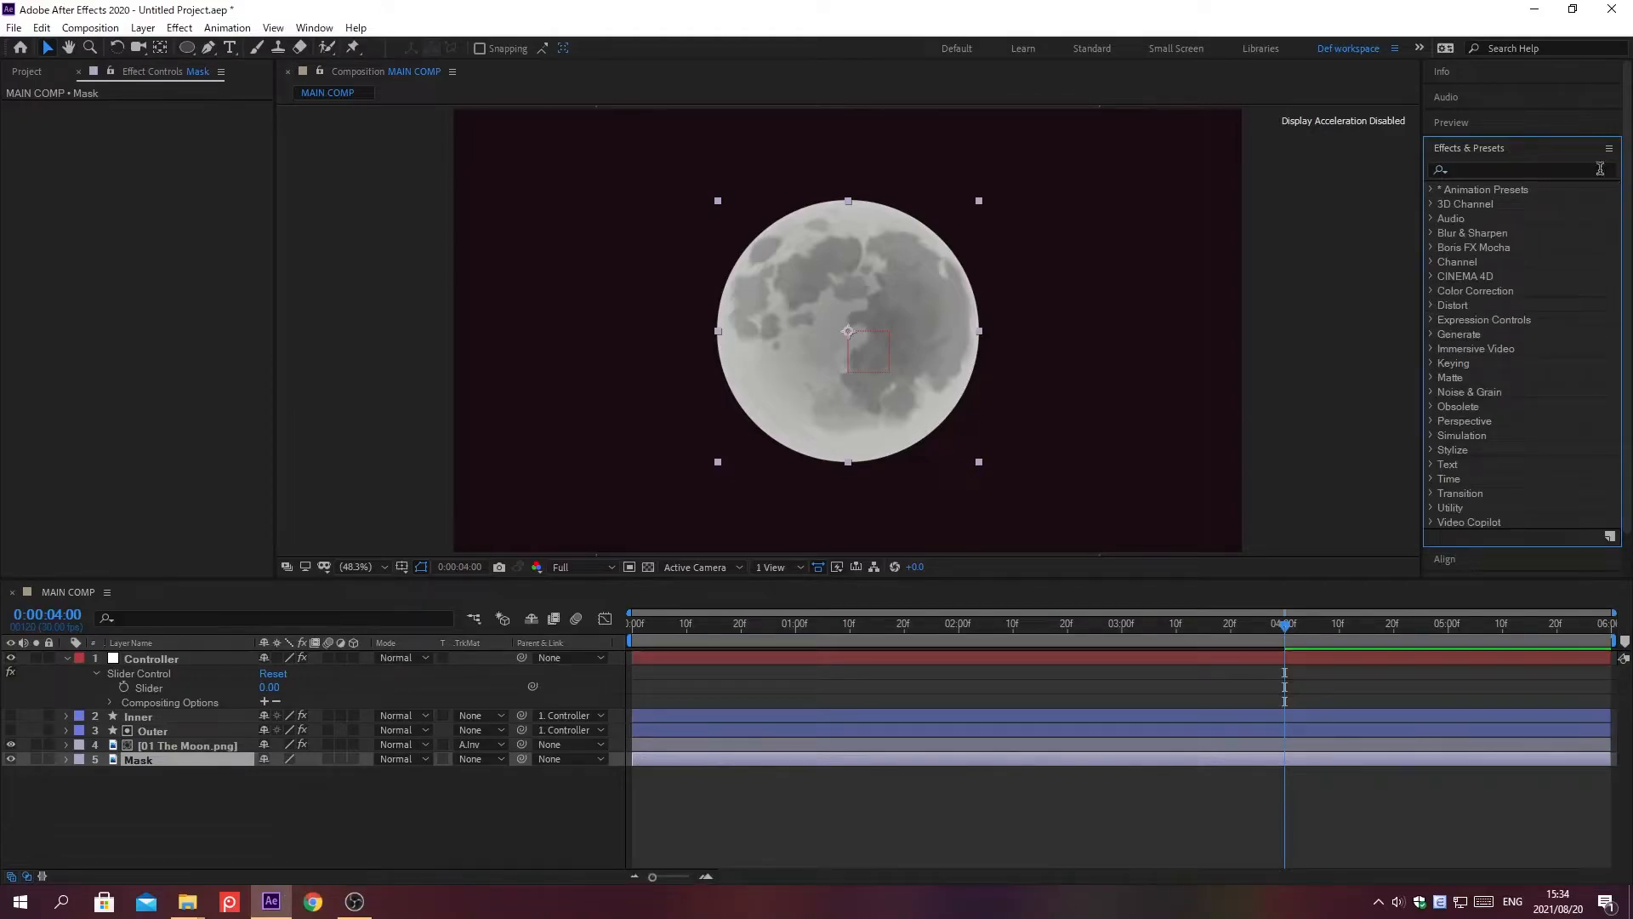
{"action": "left_click", "coordinate": [1468, 168]}
{"action": "type", "text": "Levels"}
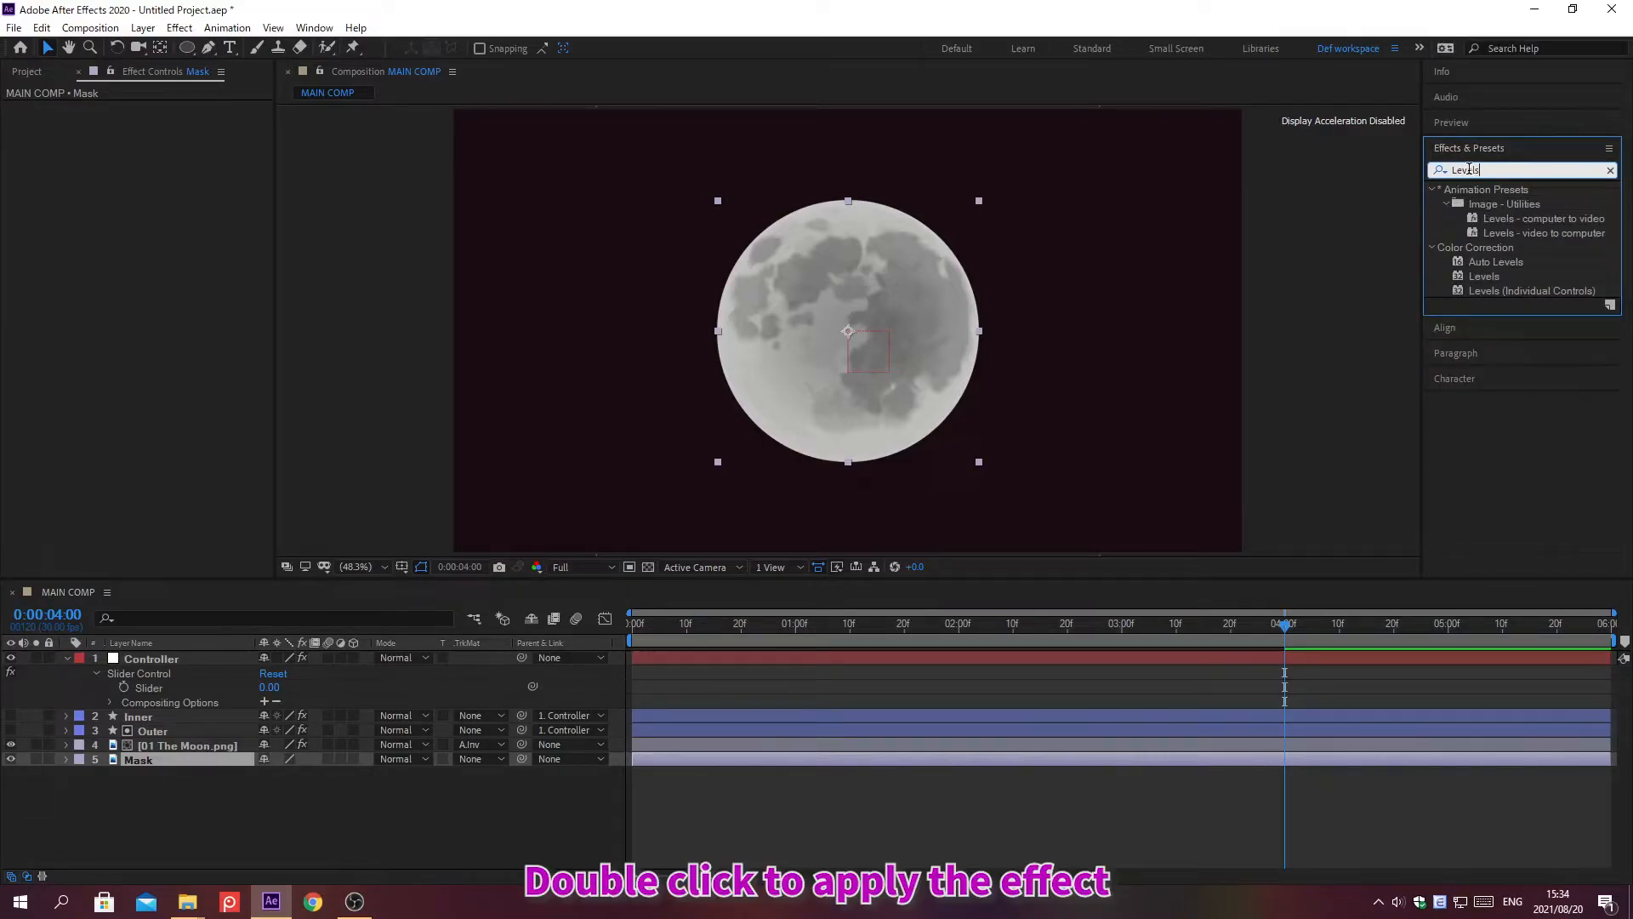
{"action": "double_click", "coordinate": [1486, 274]}
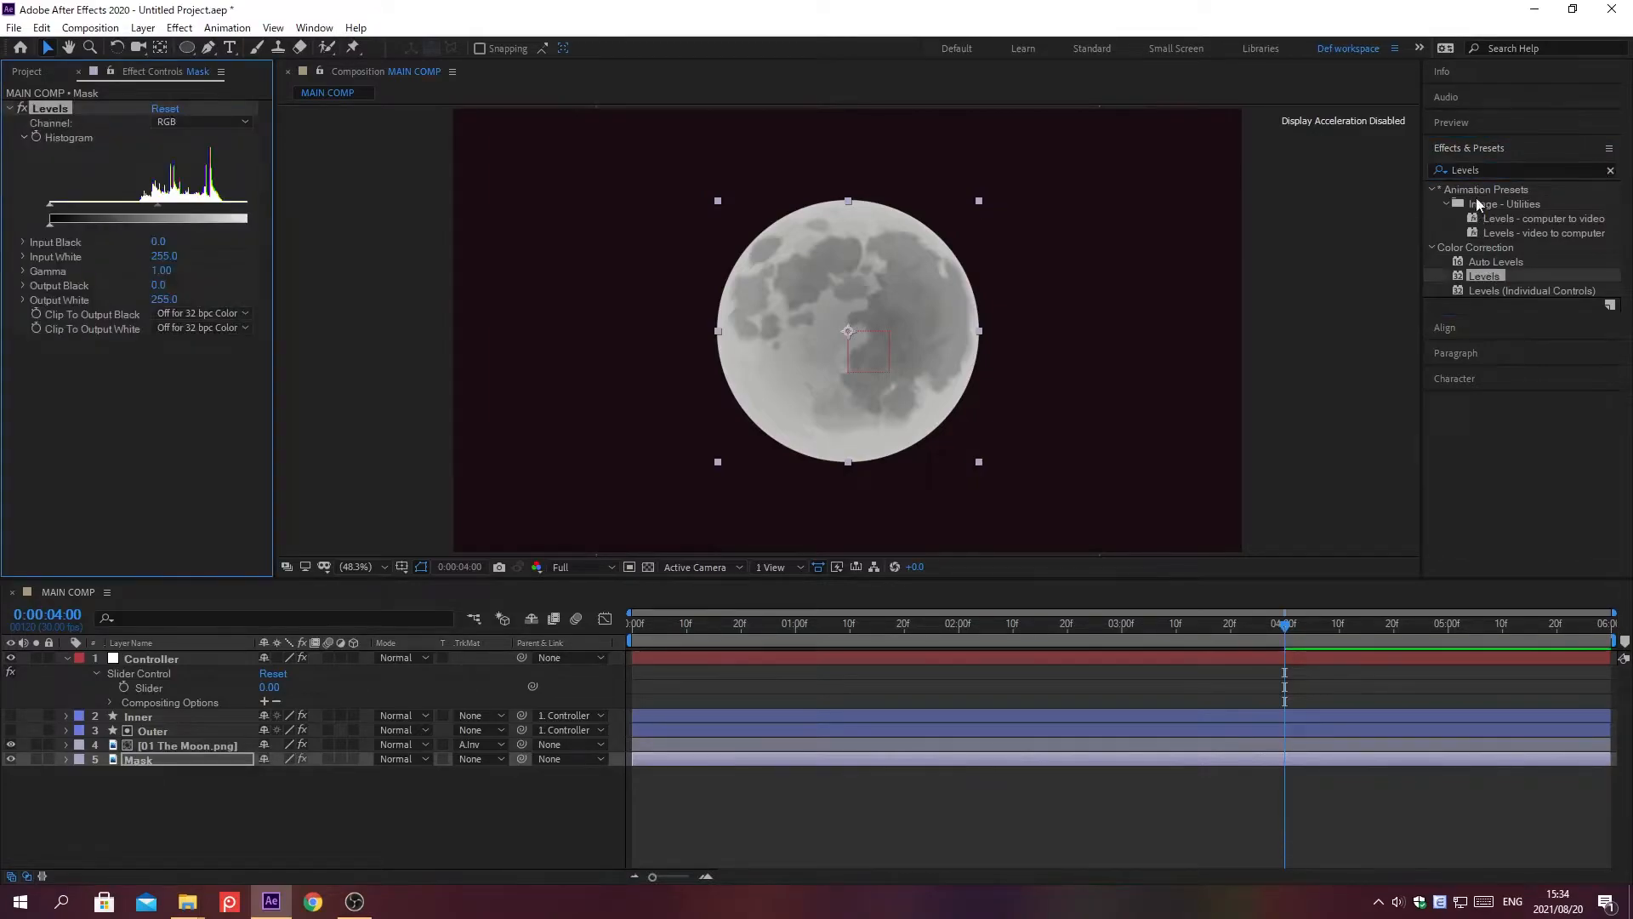
{"action": "left_click", "coordinate": [1468, 146]}
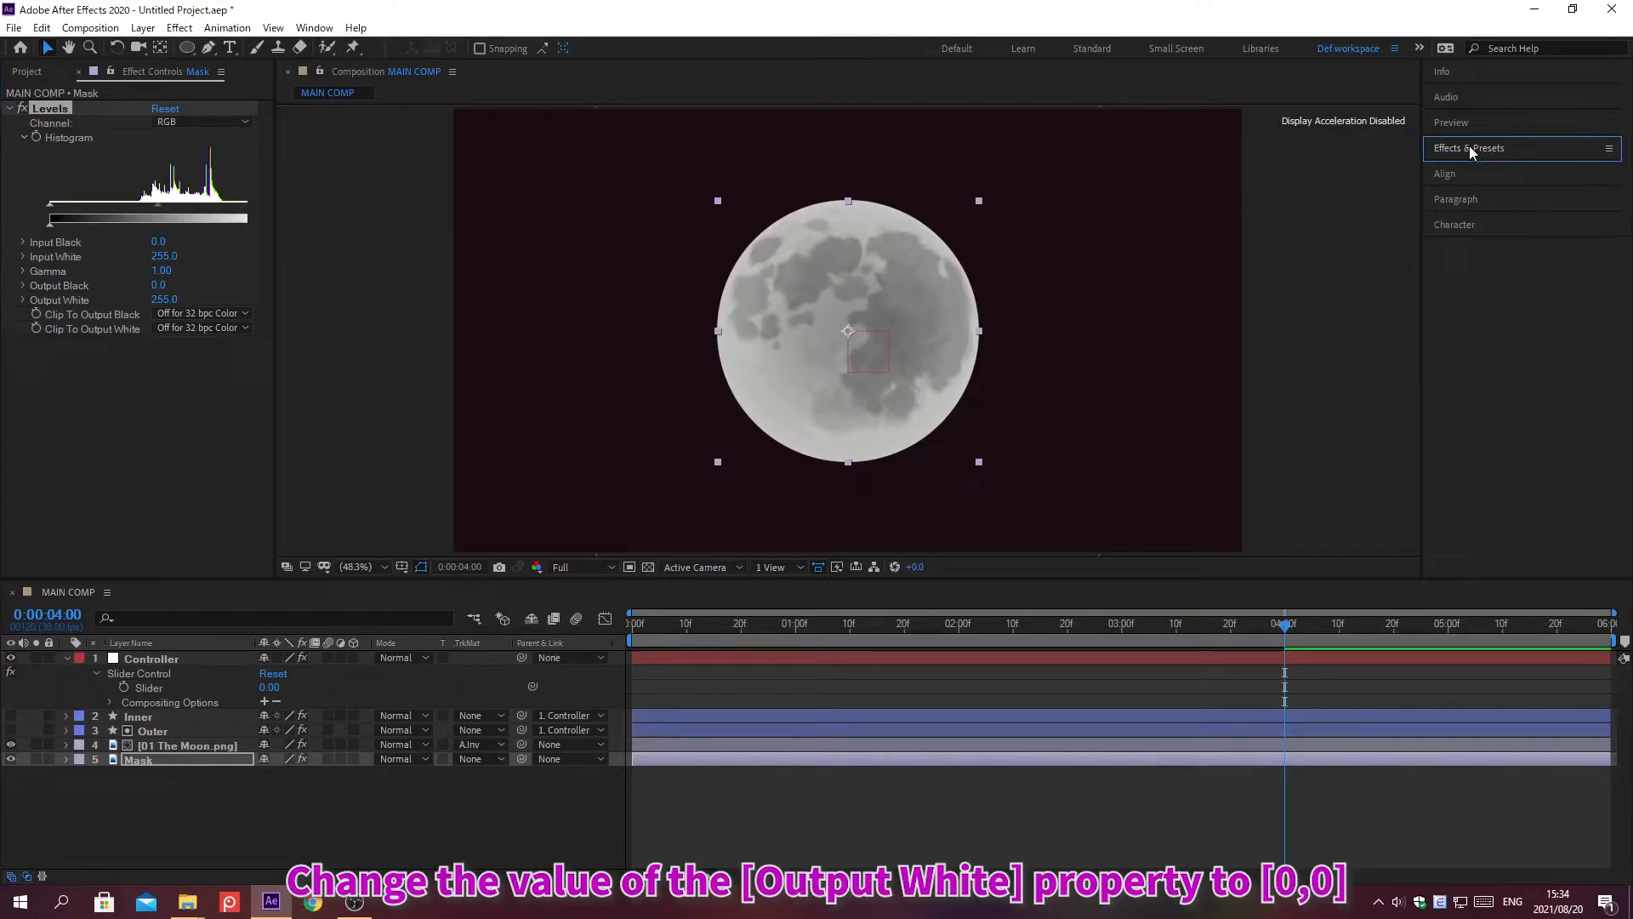
Set Output White to 0 in the Mask layer's Levels effect
{"action": "left_click", "coordinate": [162, 300]}
{"action": "type", "text": "0"}
{"action": "key", "text": "Return"}
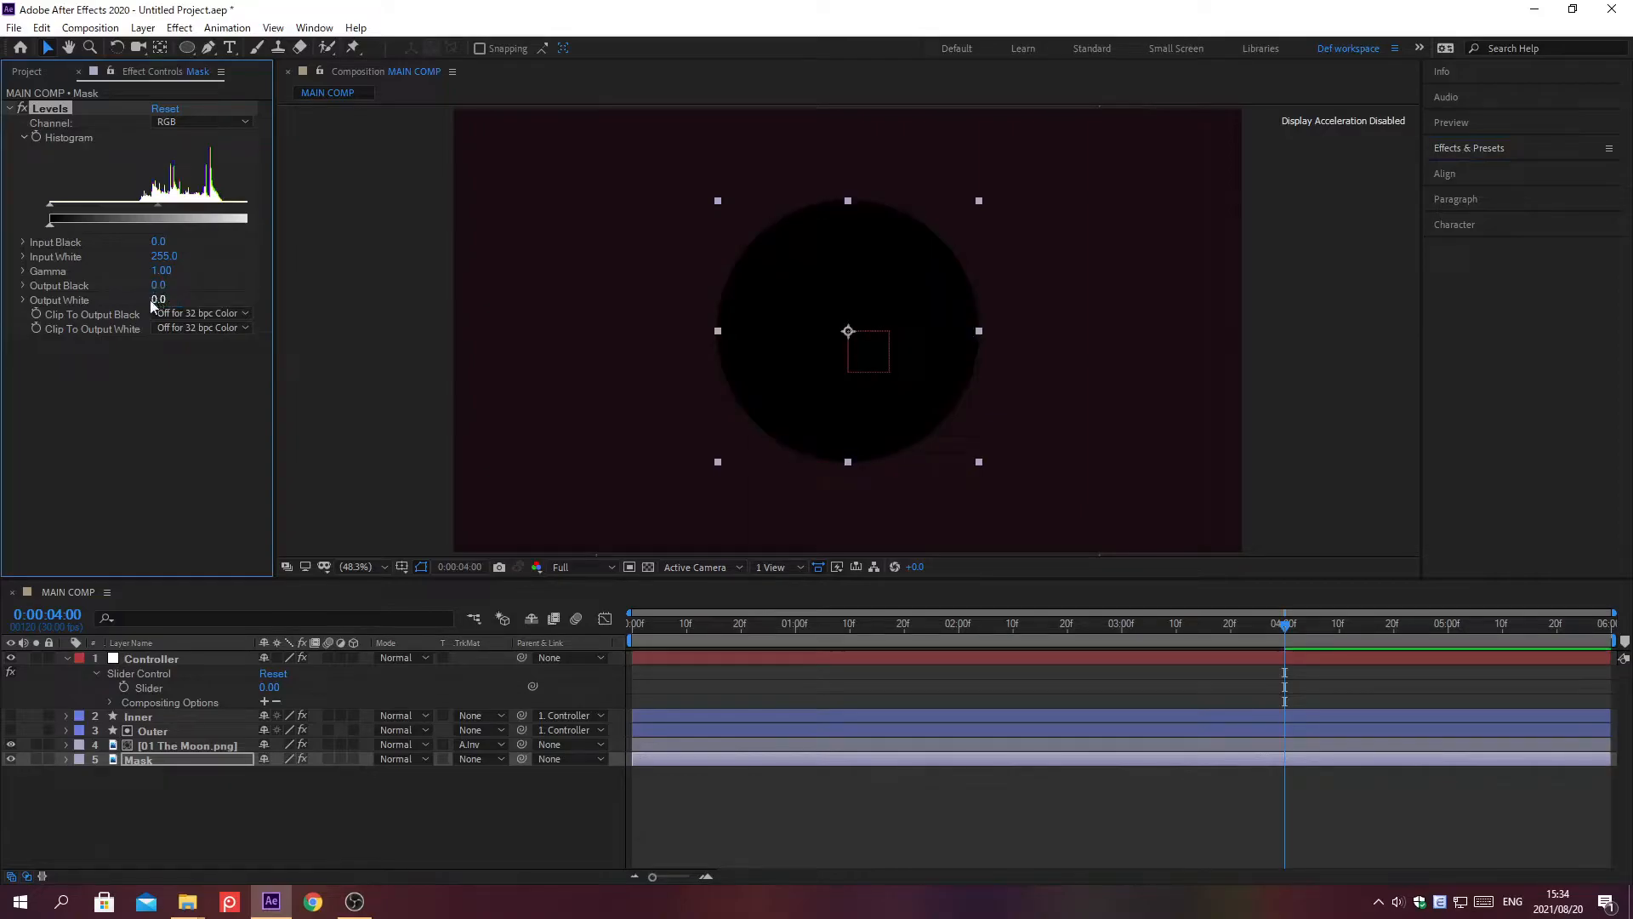
Duplicate the Mask layer as Red Moon and remove all effects from the copy
{"action": "left_click", "coordinate": [211, 760]}
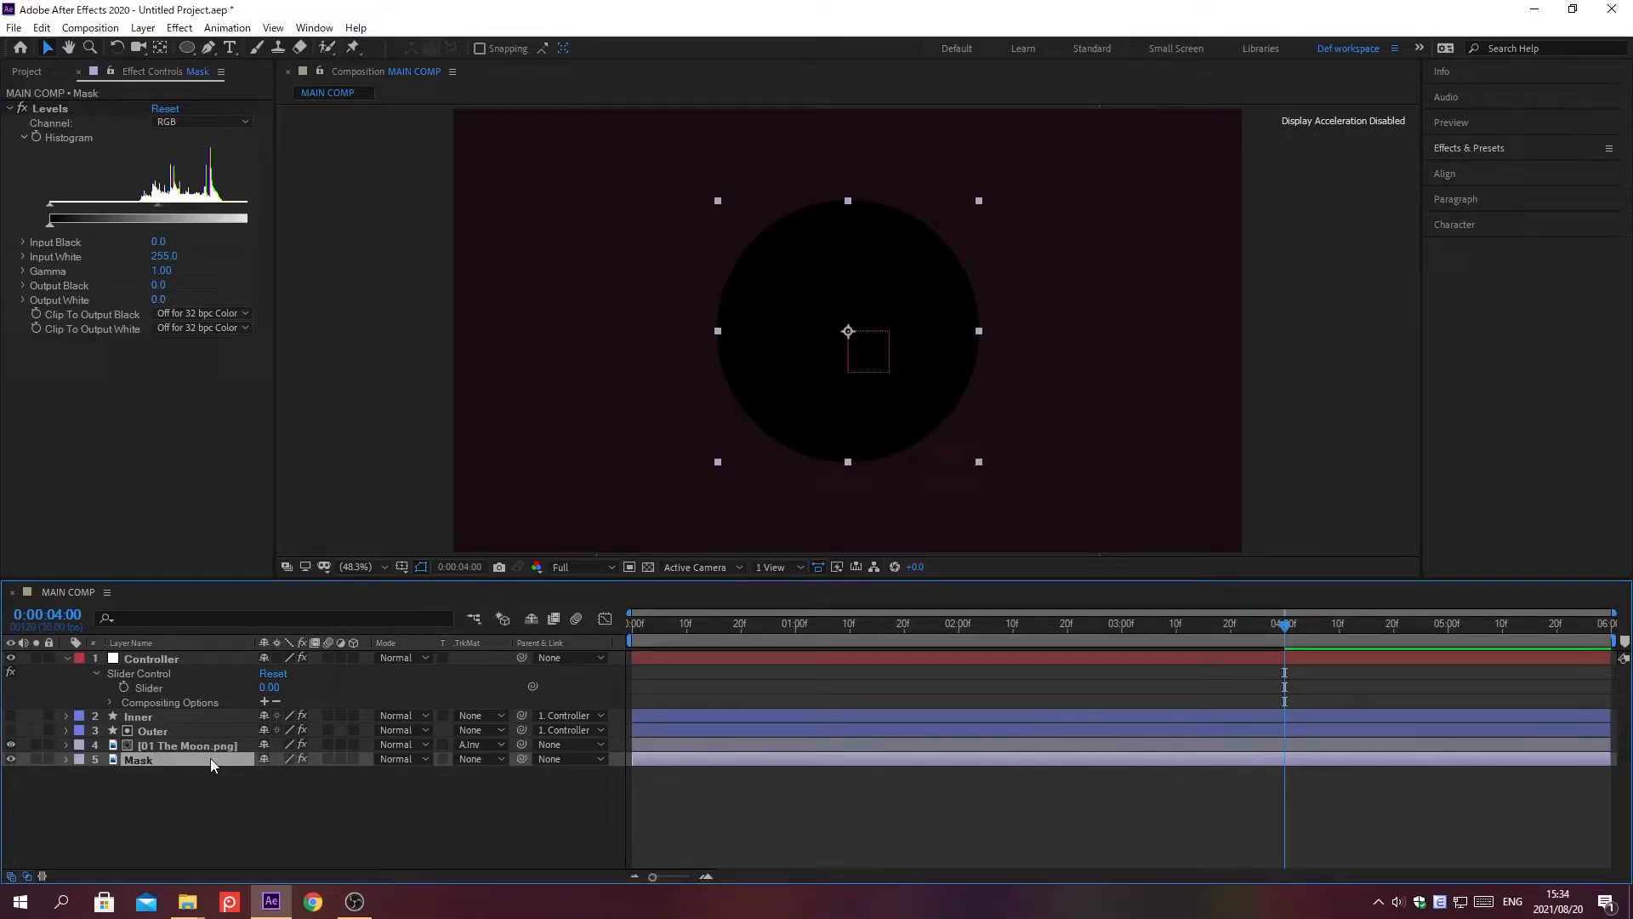
{"action": "key", "text": "ctrl+d"}
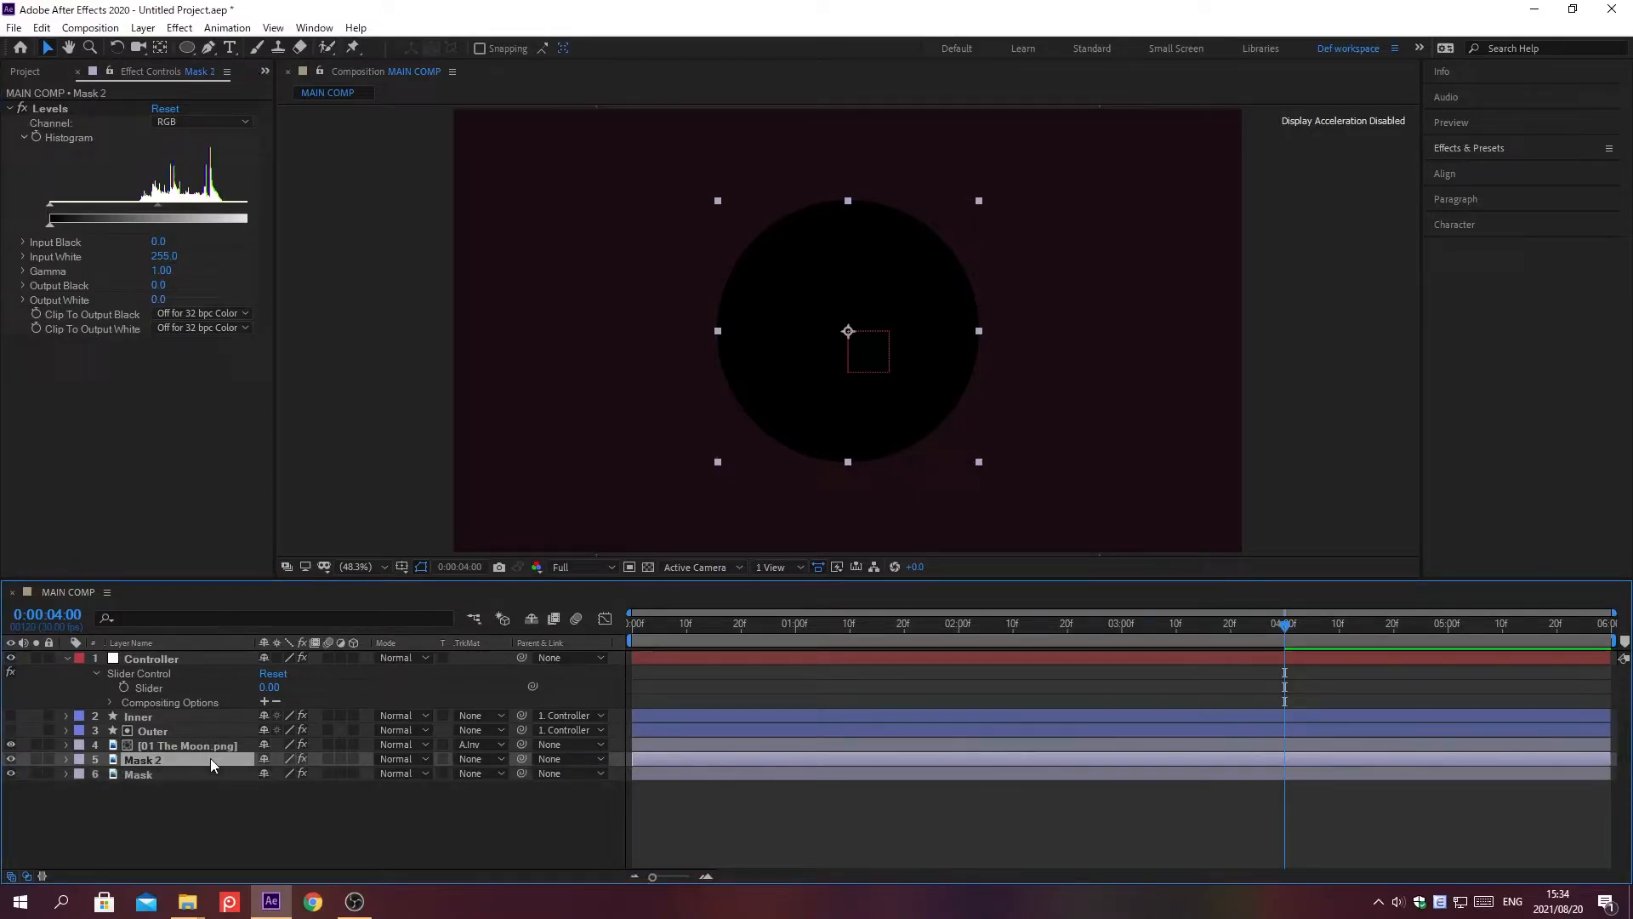
{"action": "key", "text": "Return"}
{"action": "type", "text": "R"}
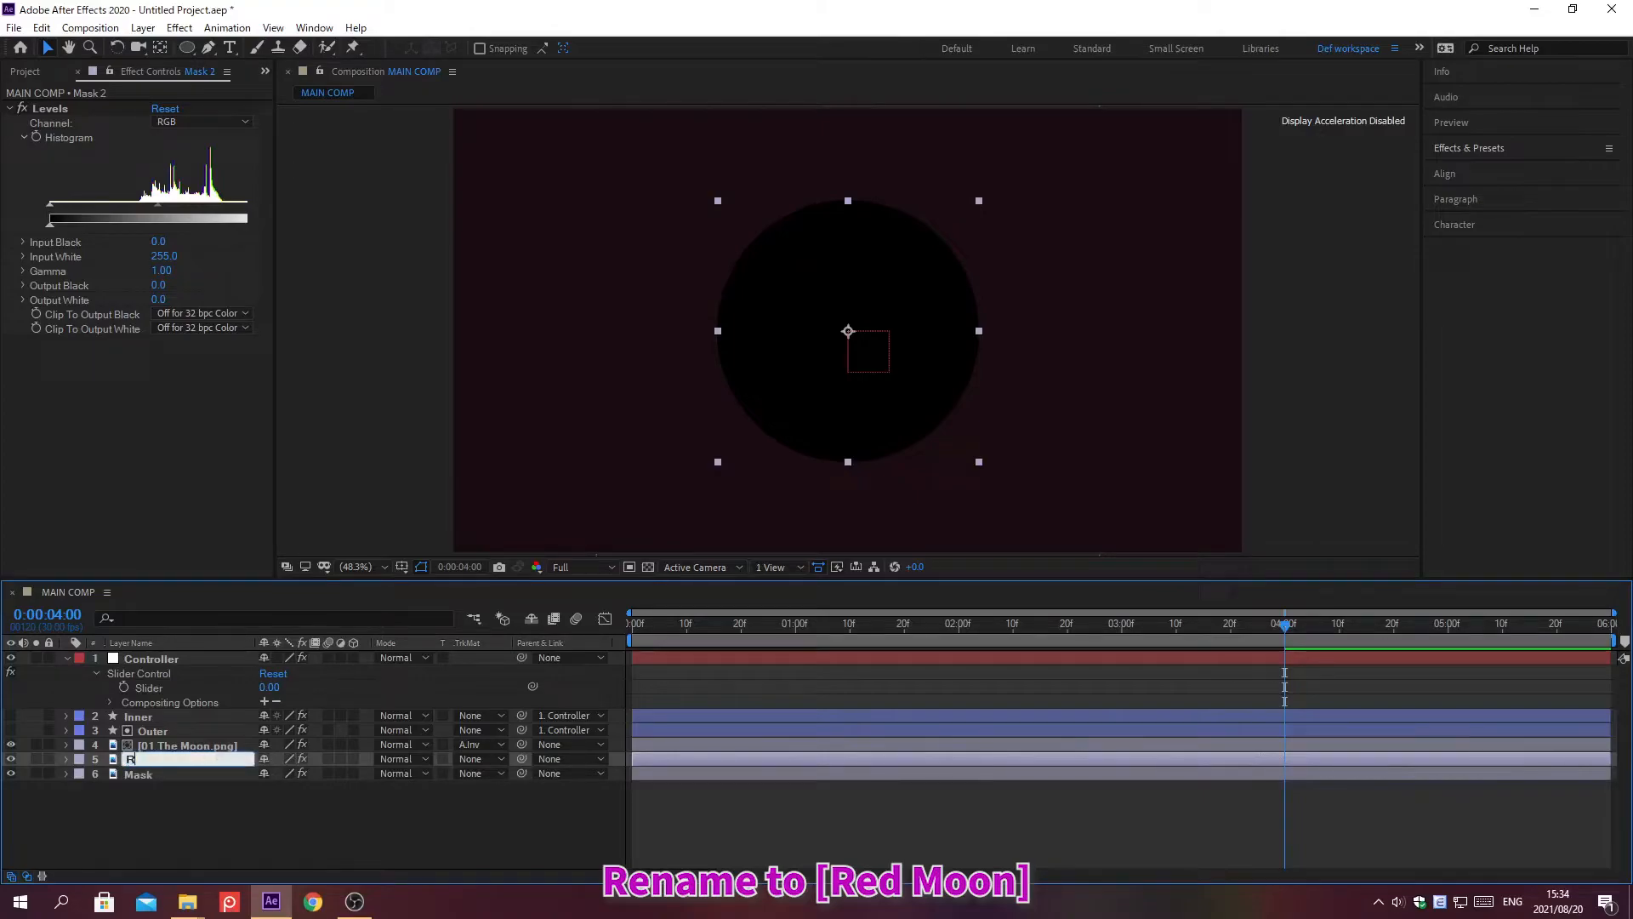
{"action": "type", "text": "ed Moon"}
{"action": "key", "text": "Return"}
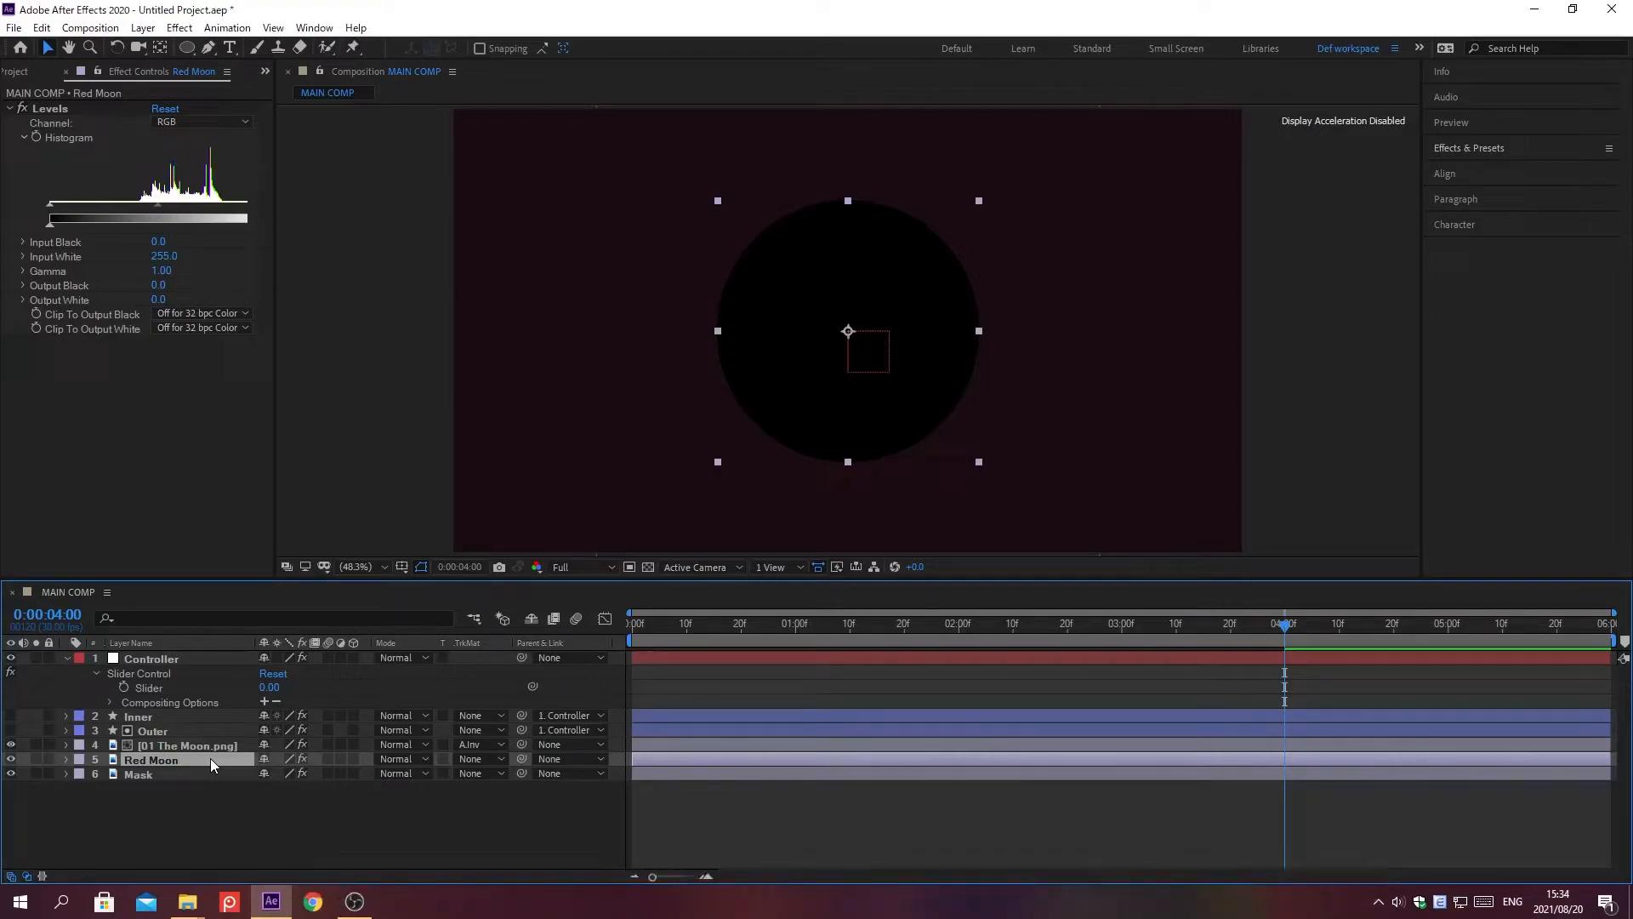
{"action": "key", "text": "ctrl+shift+e"}
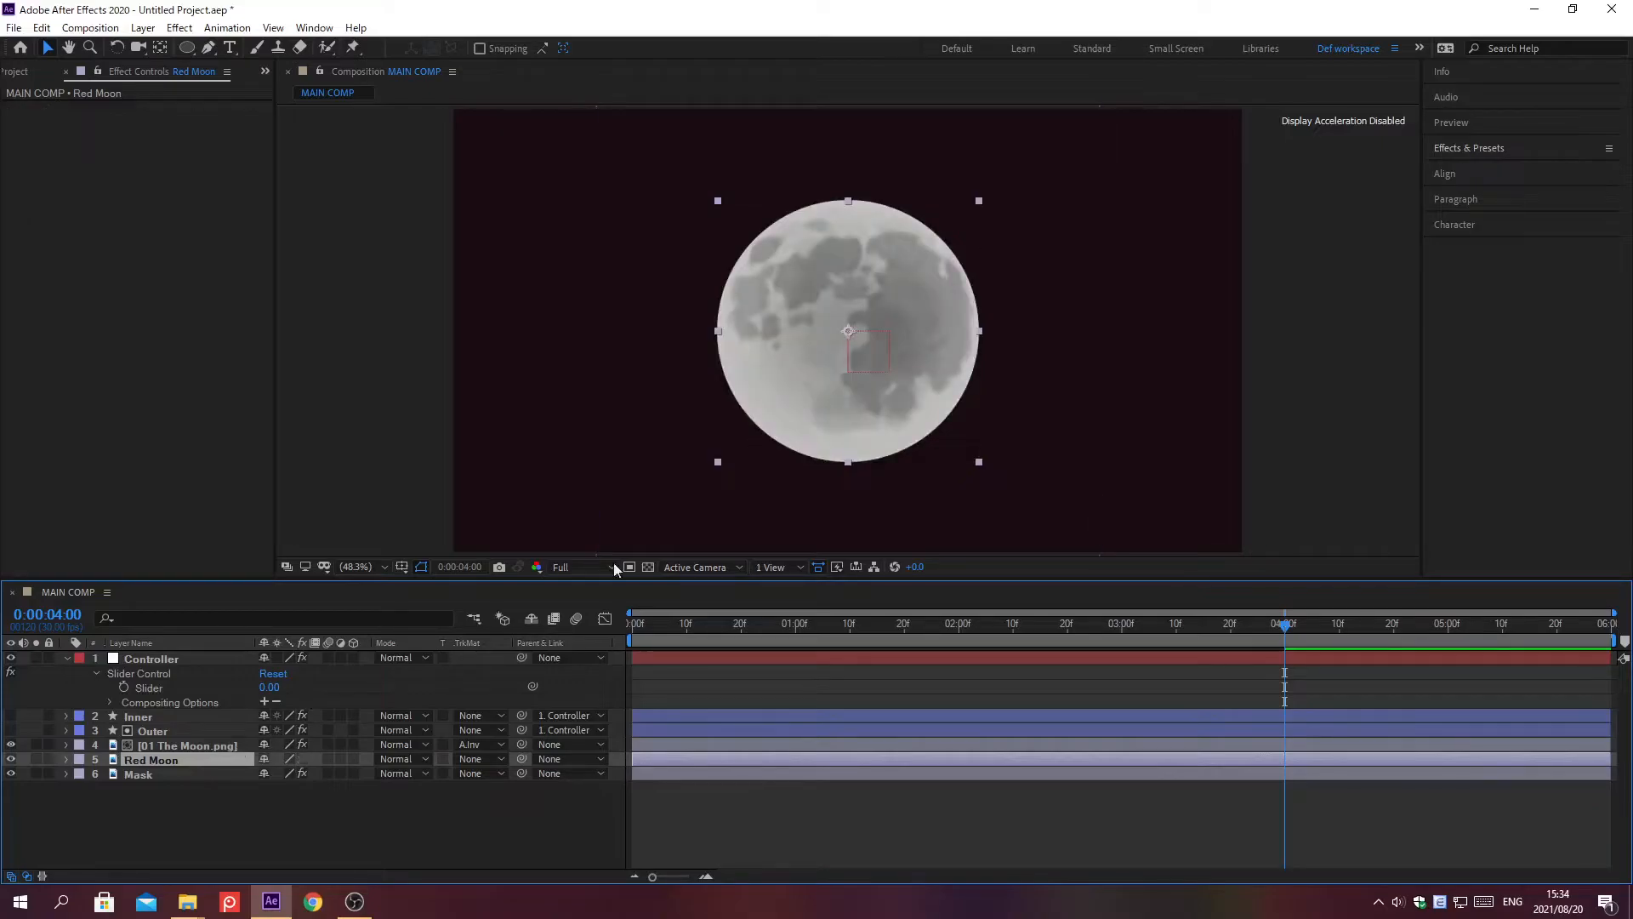
Apply the Brightness & Contrast effect to the Red Moon layer
{"action": "left_click", "coordinate": [1471, 150]}
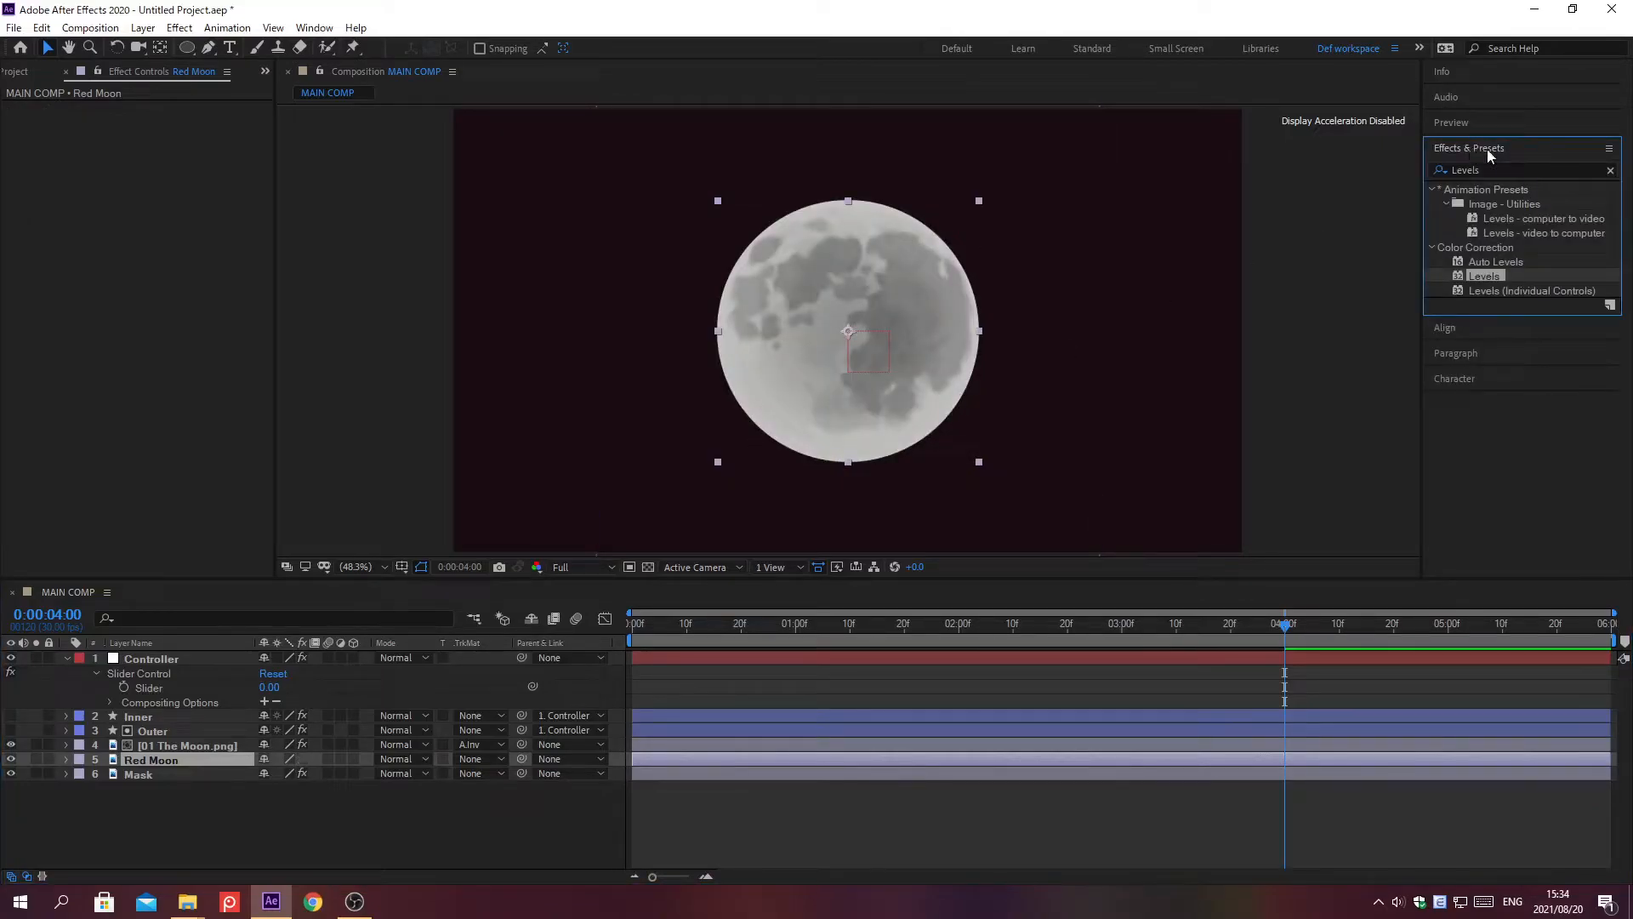
{"action": "left_click", "coordinate": [1611, 171]}
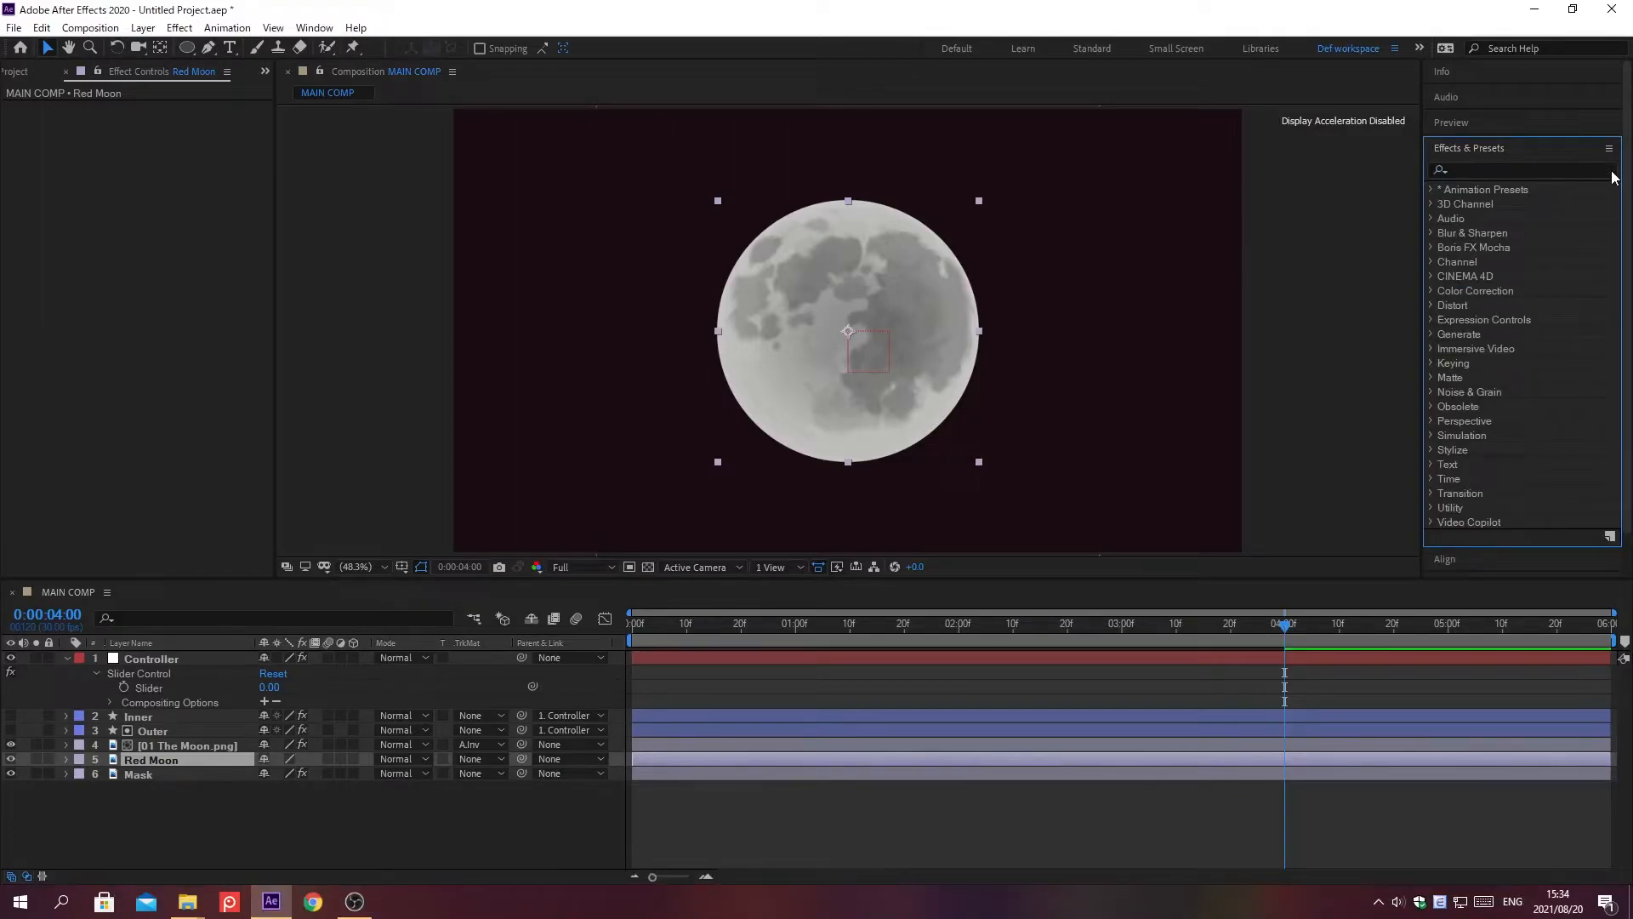
{"action": "left_click", "coordinate": [1472, 169]}
{"action": "type", "text": "Bright"}
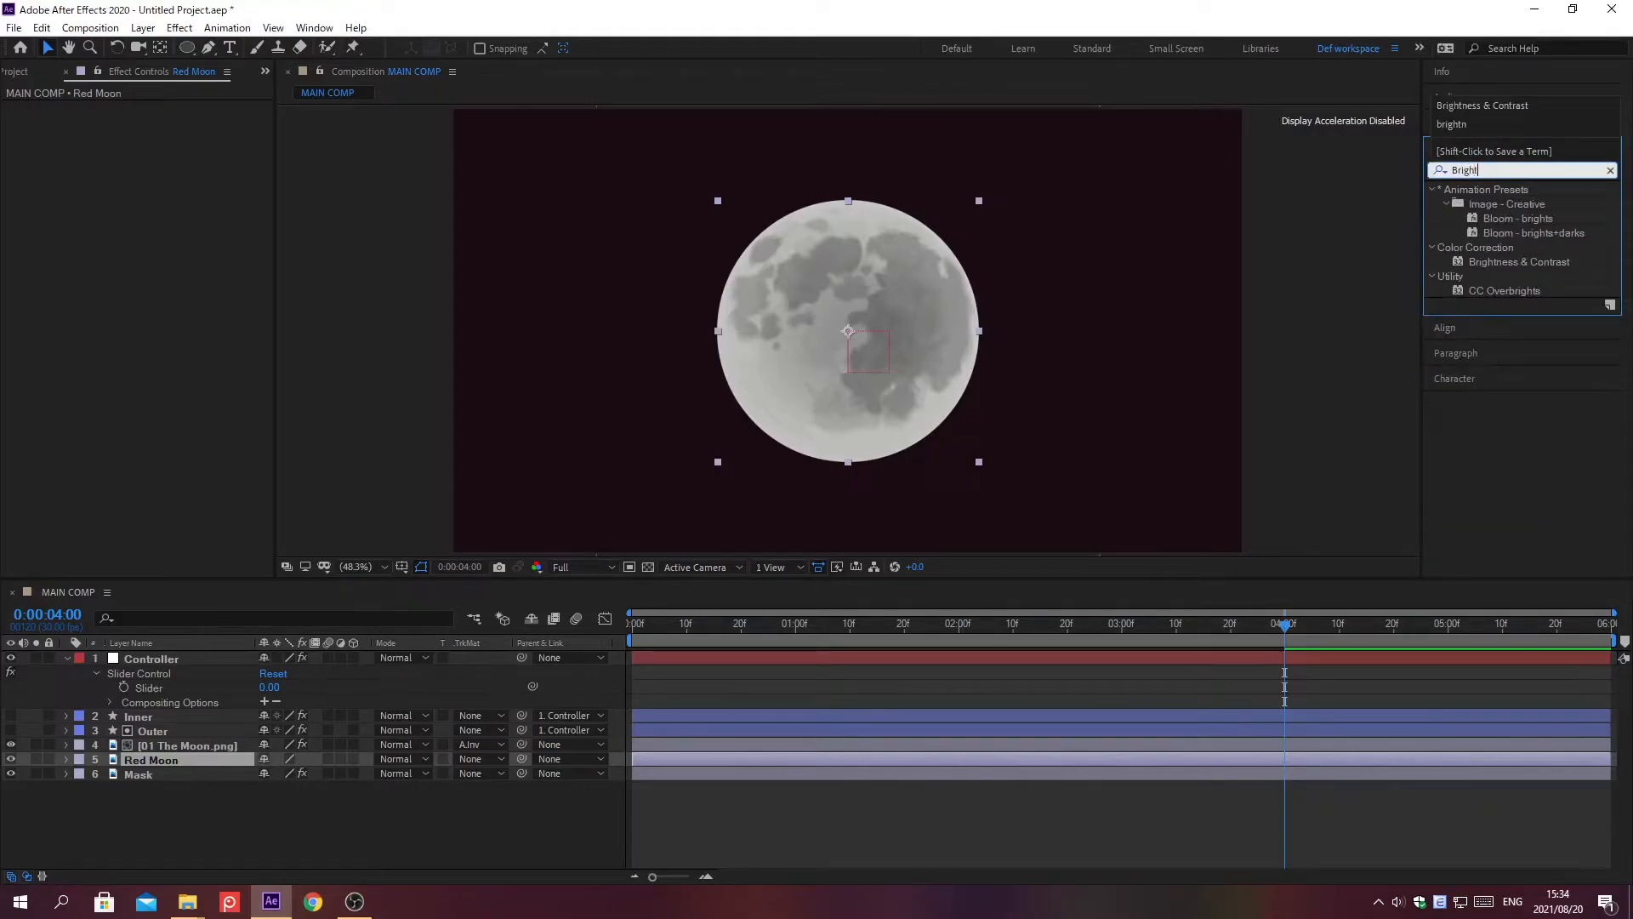
{"action": "type", "text": "ness & Contrast"}
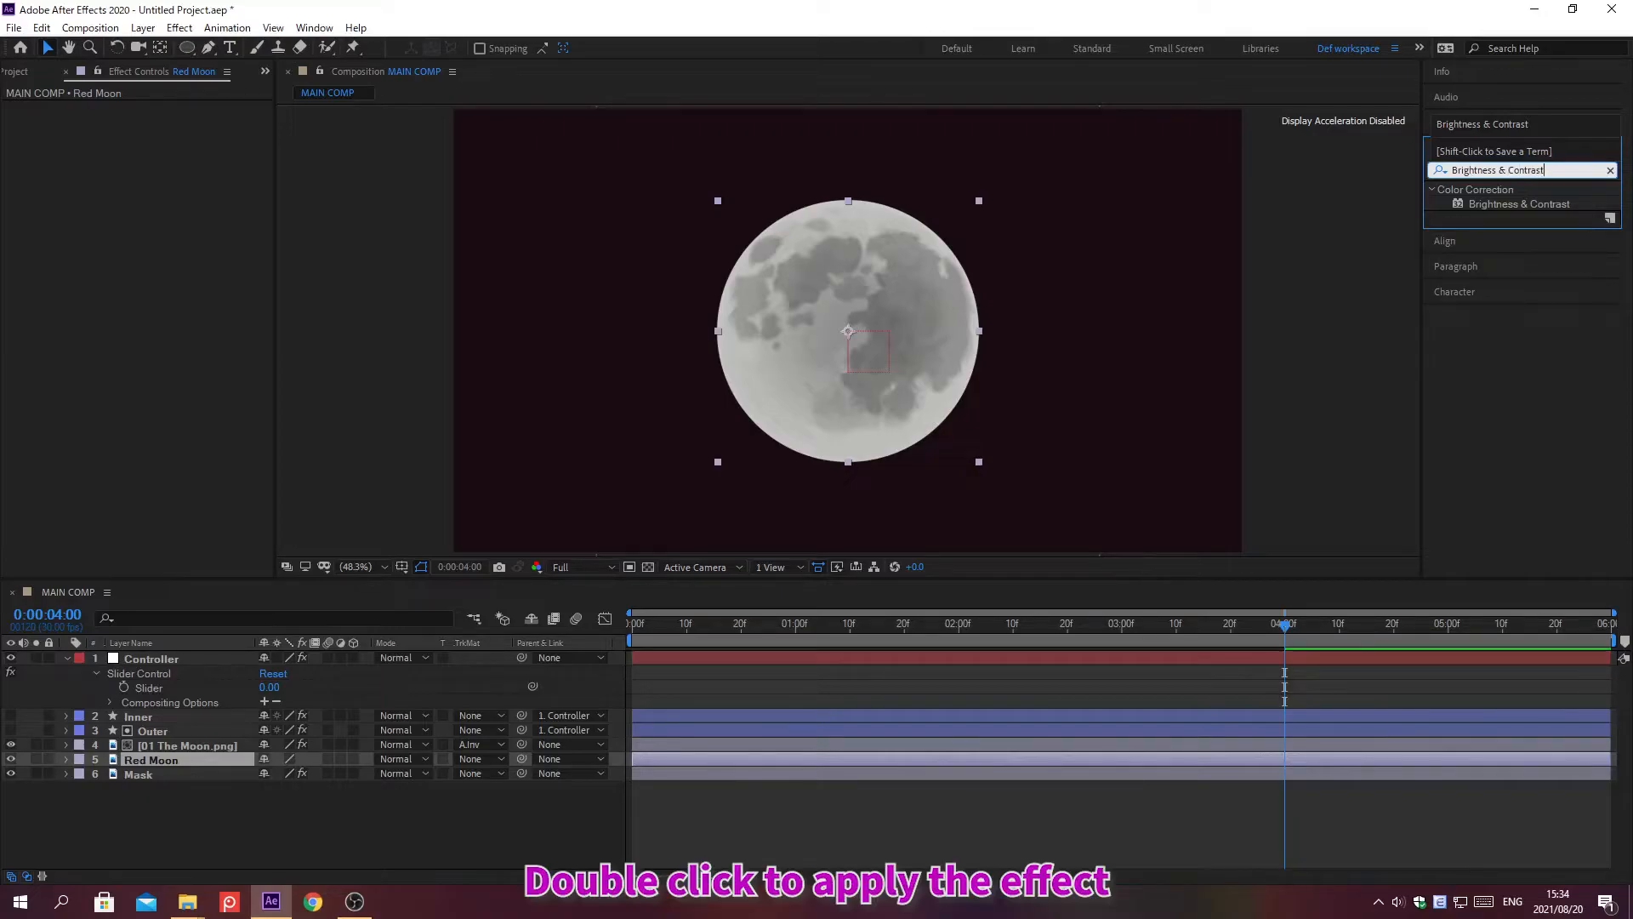
{"action": "double_click", "coordinate": [1487, 204]}
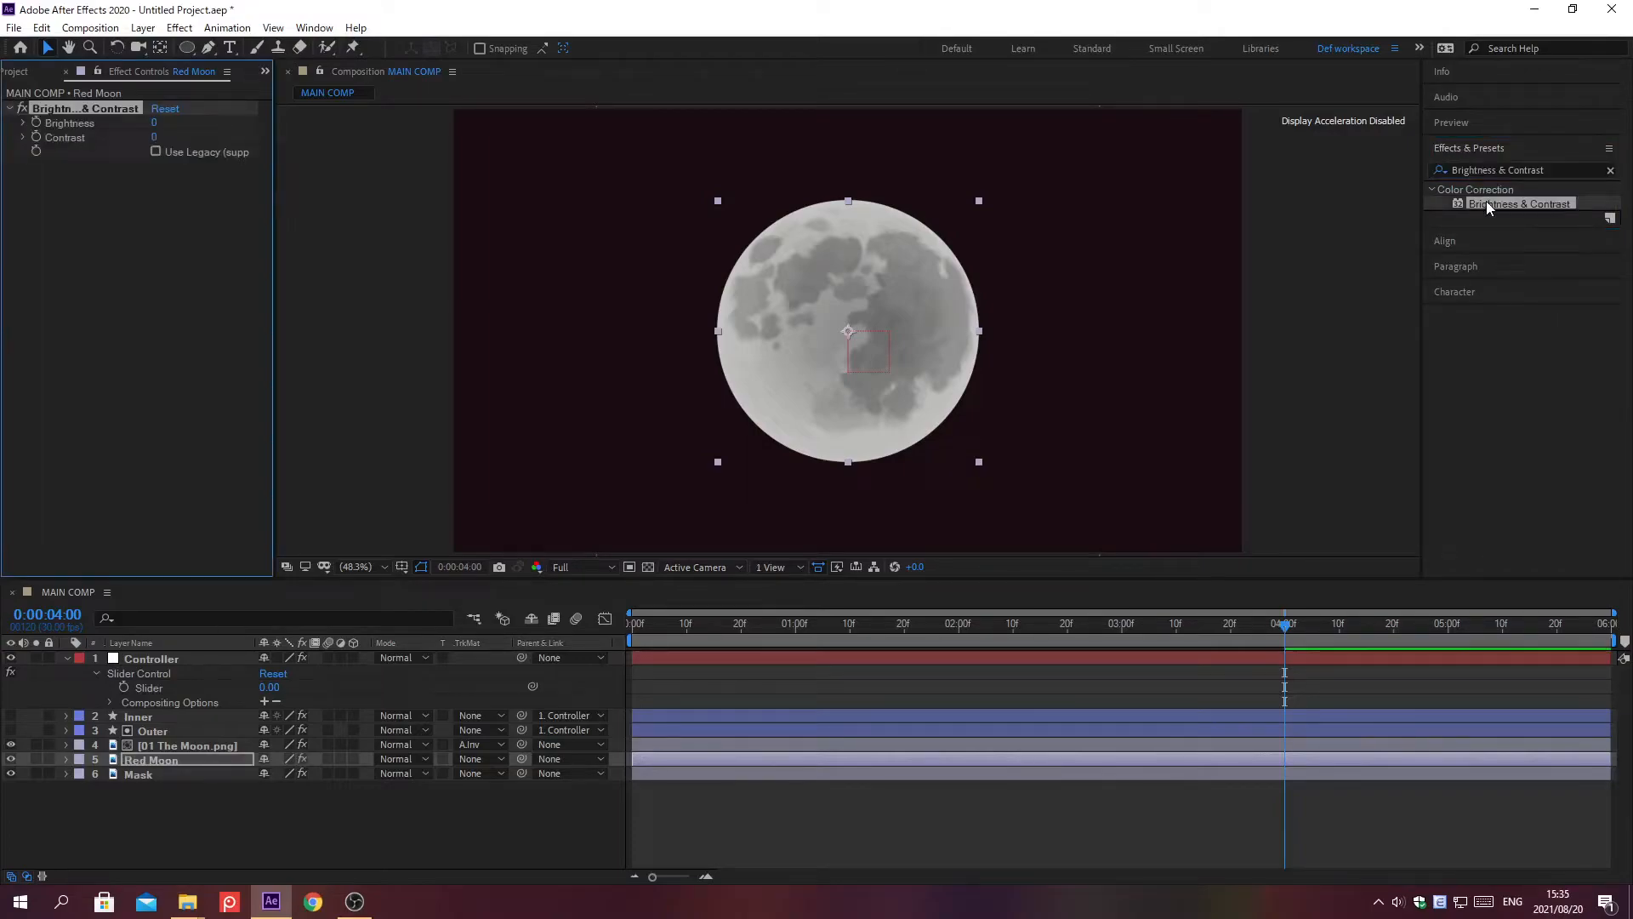
{"action": "left_click", "coordinate": [1469, 147]}
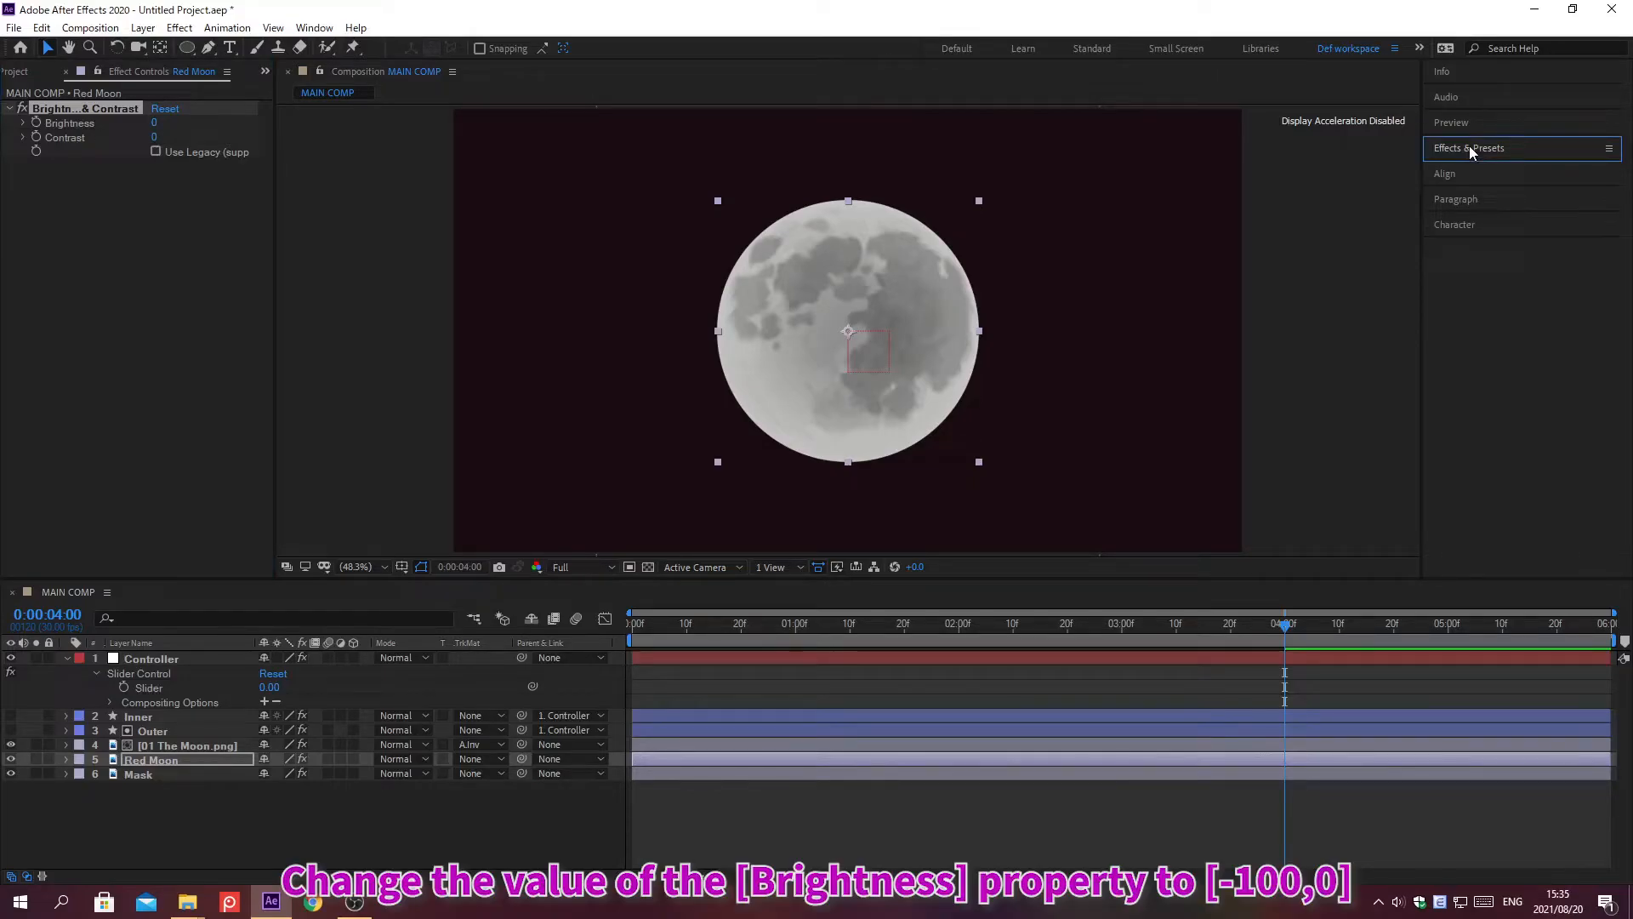
Set both Brightness and Contrast to -100 in the Red Moon layer's Brightness & Contrast effect
{"action": "left_click", "coordinate": [154, 122]}
{"action": "type", "text": "-100"}
{"action": "key", "text": "Return"}
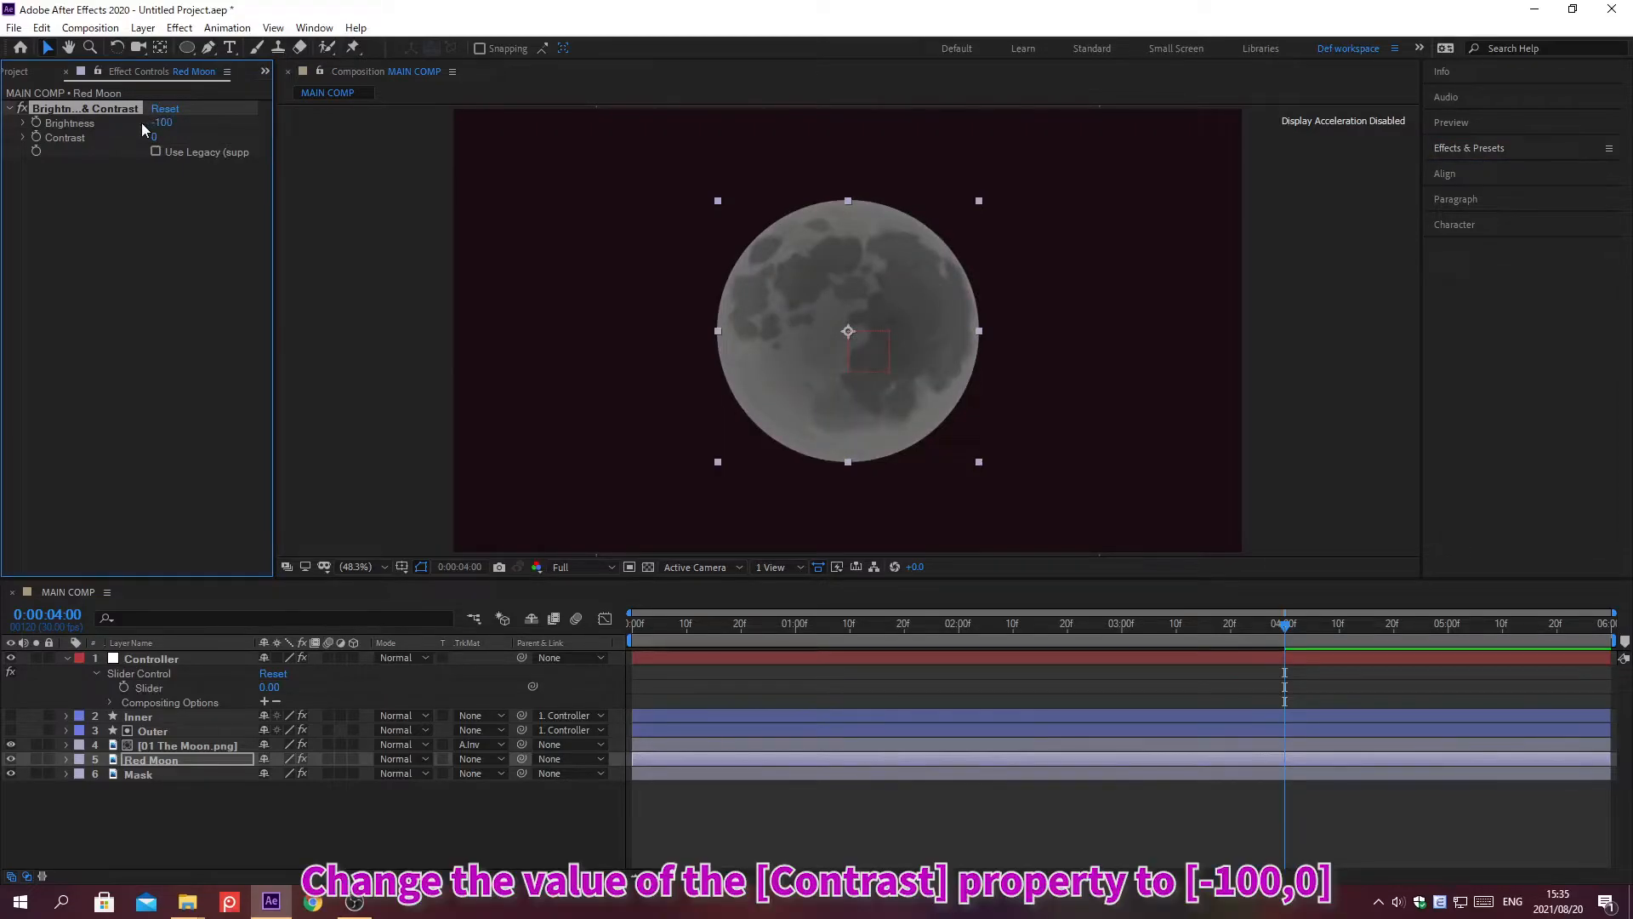
{"action": "left_click", "coordinate": [154, 137]}
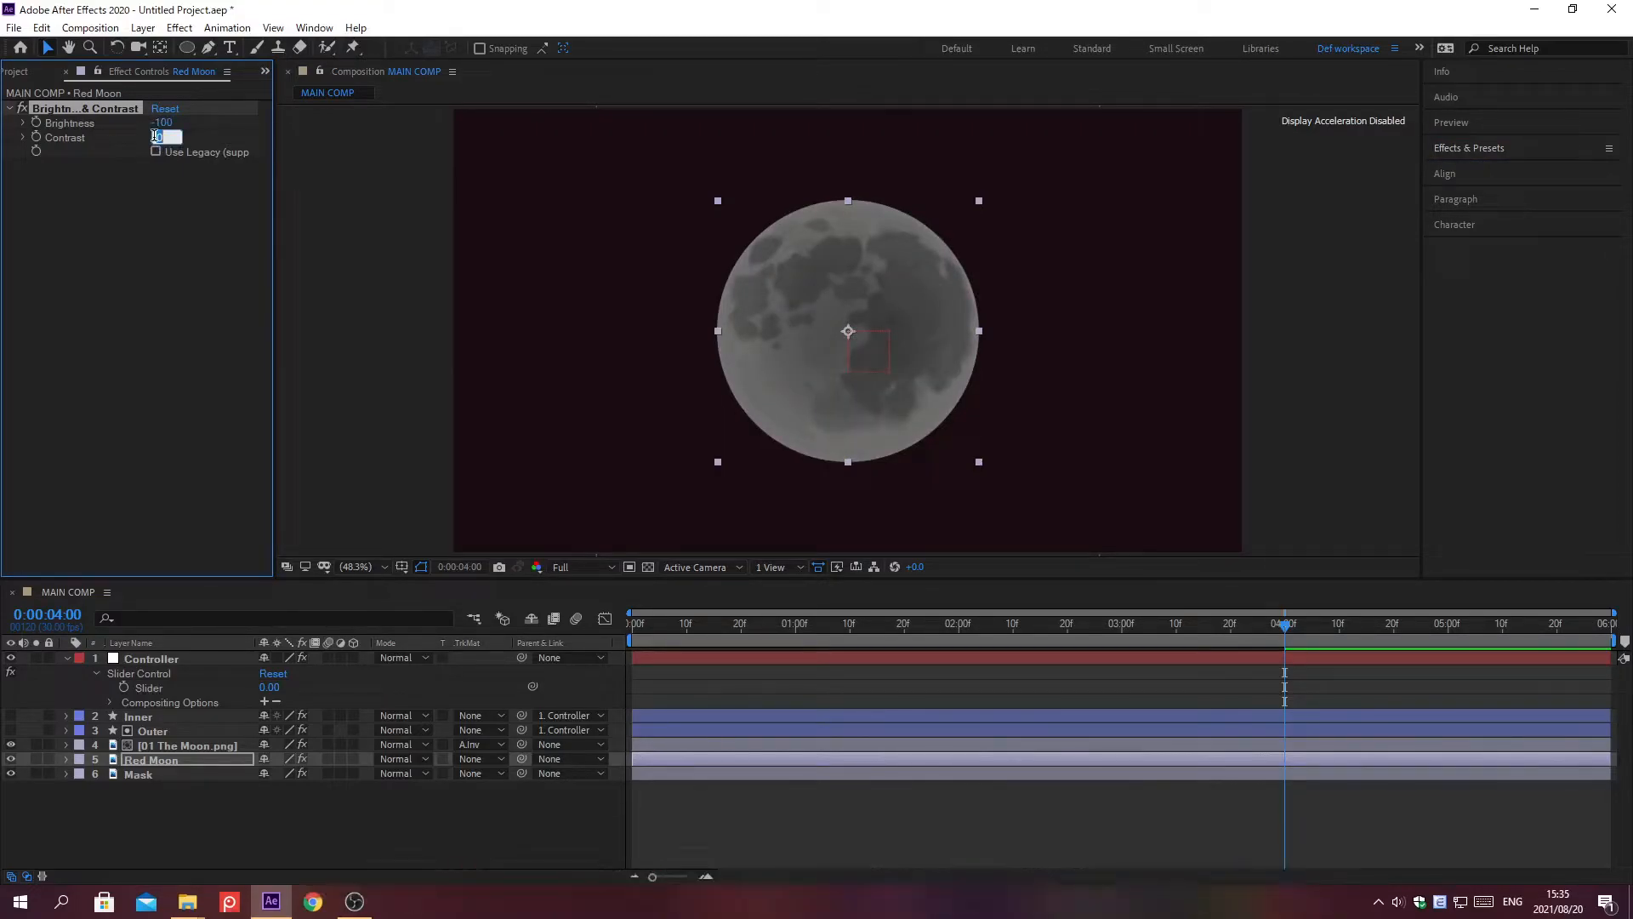
{"action": "type", "text": "-100"}
{"action": "key", "text": "Return"}
Move the current time to 0;00;03;00 and widen the Effect Controls area slightly
{"action": "key", "text": "alt+shift+j"}
{"action": "type", "text": "0;"}
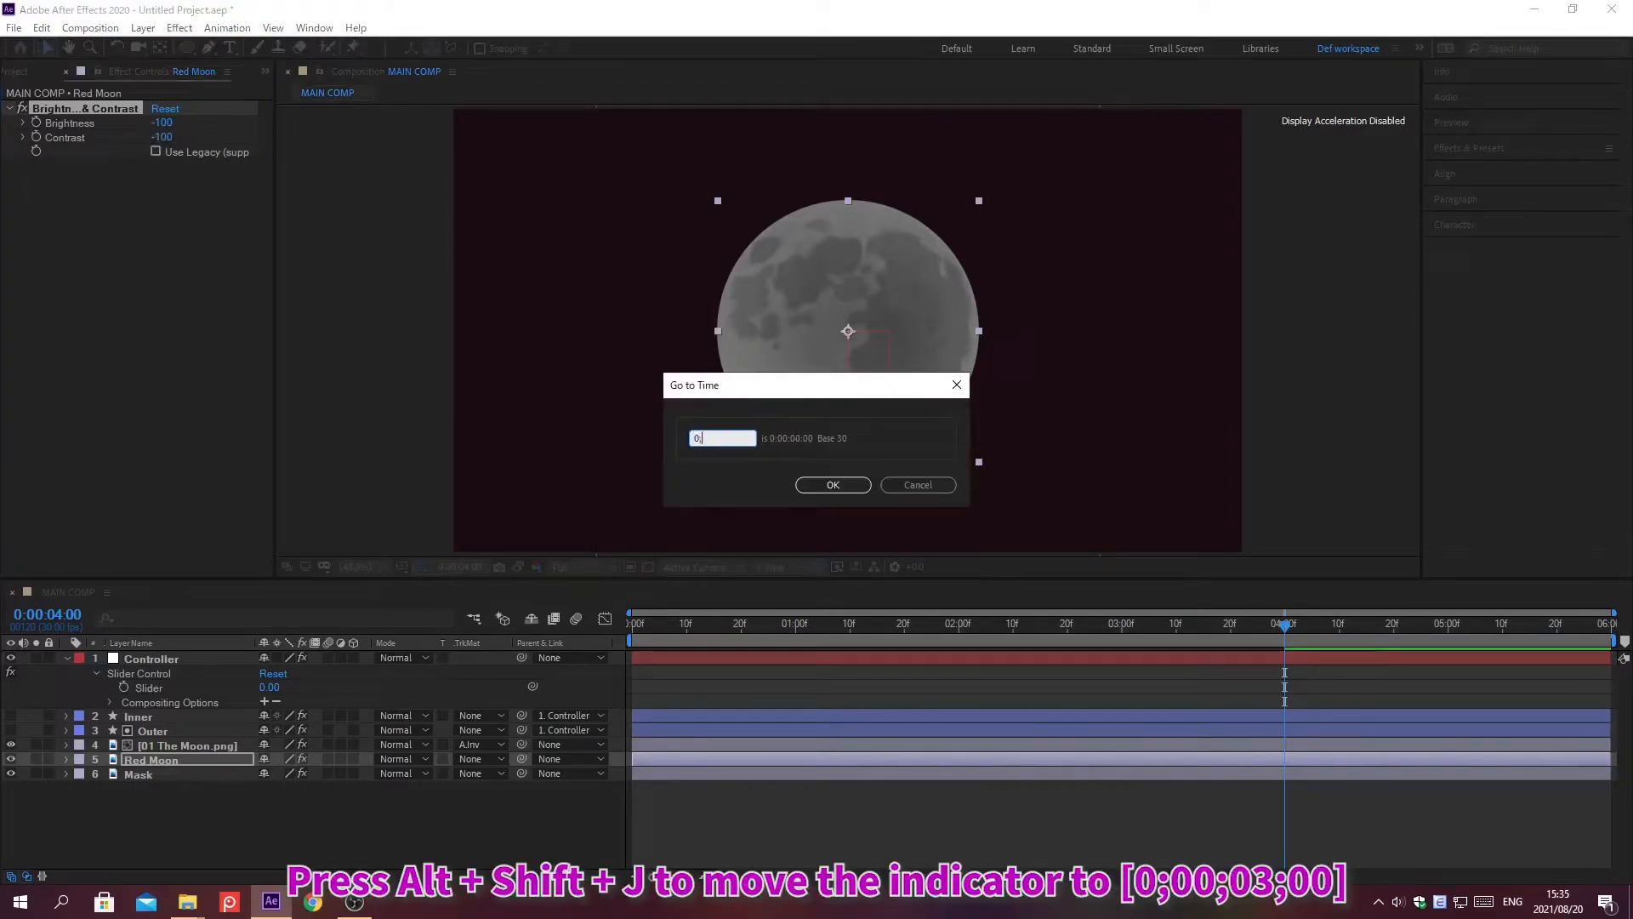
{"action": "type", "text": "00;03;00"}
{"action": "key", "text": "Return"}
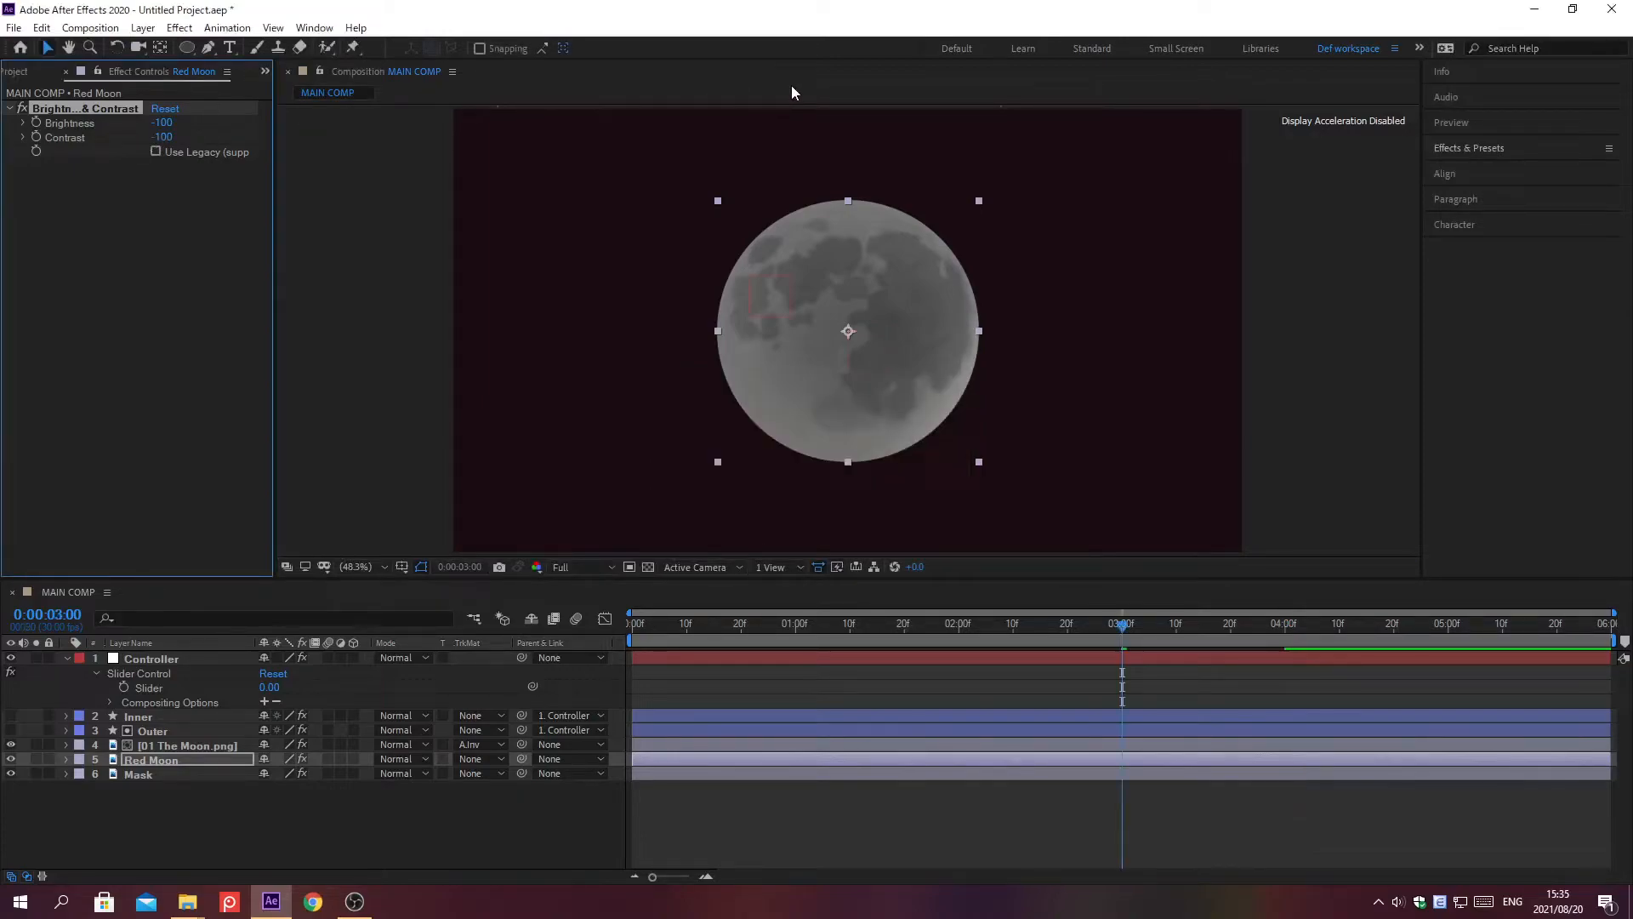
{"action": "left_click", "coordinate": [791, 91]}
{"action": "left_click_drag", "start_coordinate": [274, 292], "coordinate": [309, 396]}
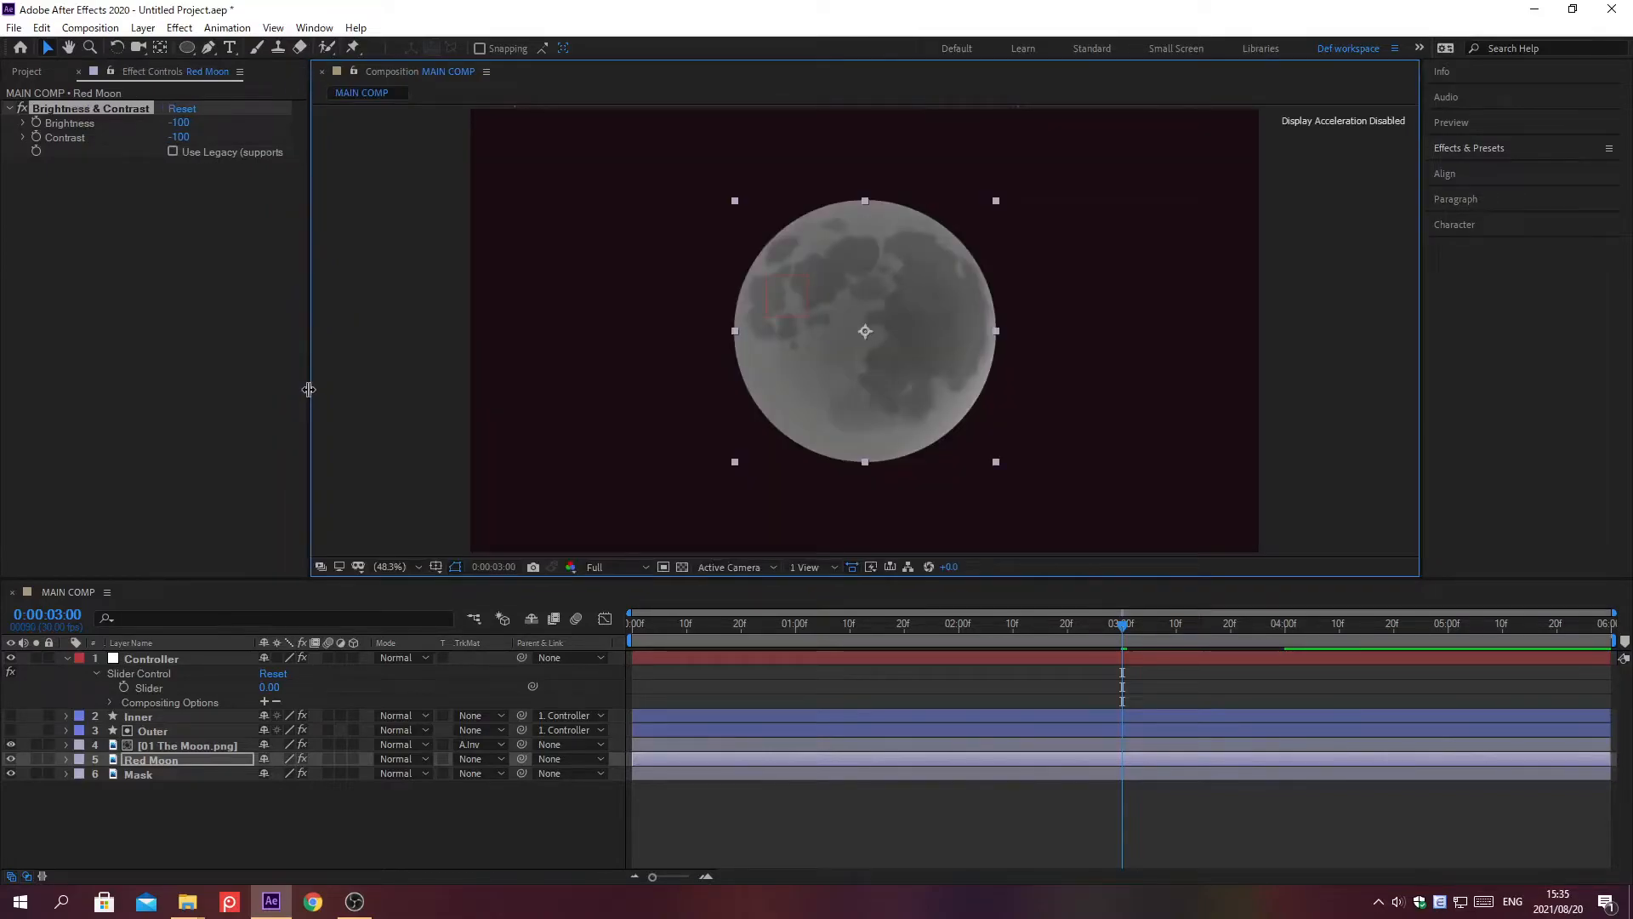
Apply the Curves effect to Red Moon and lower the RGB curve's highlight endpoint to about 60% of the graph height
{"action": "left_click", "coordinate": [1469, 148]}
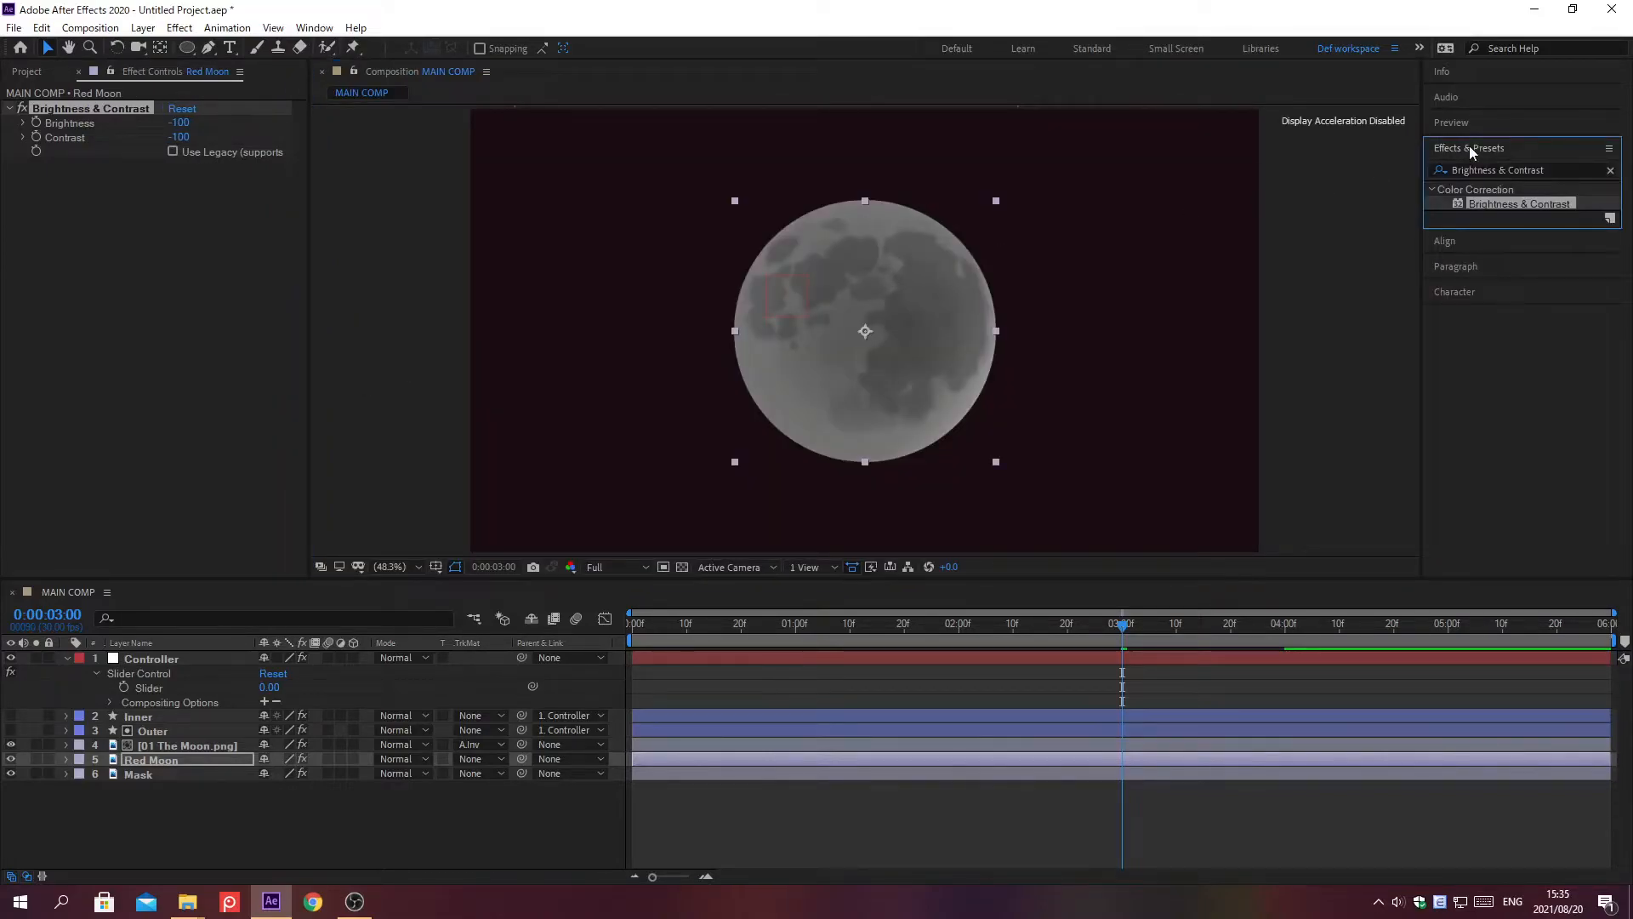
{"action": "left_click", "coordinate": [1610, 169]}
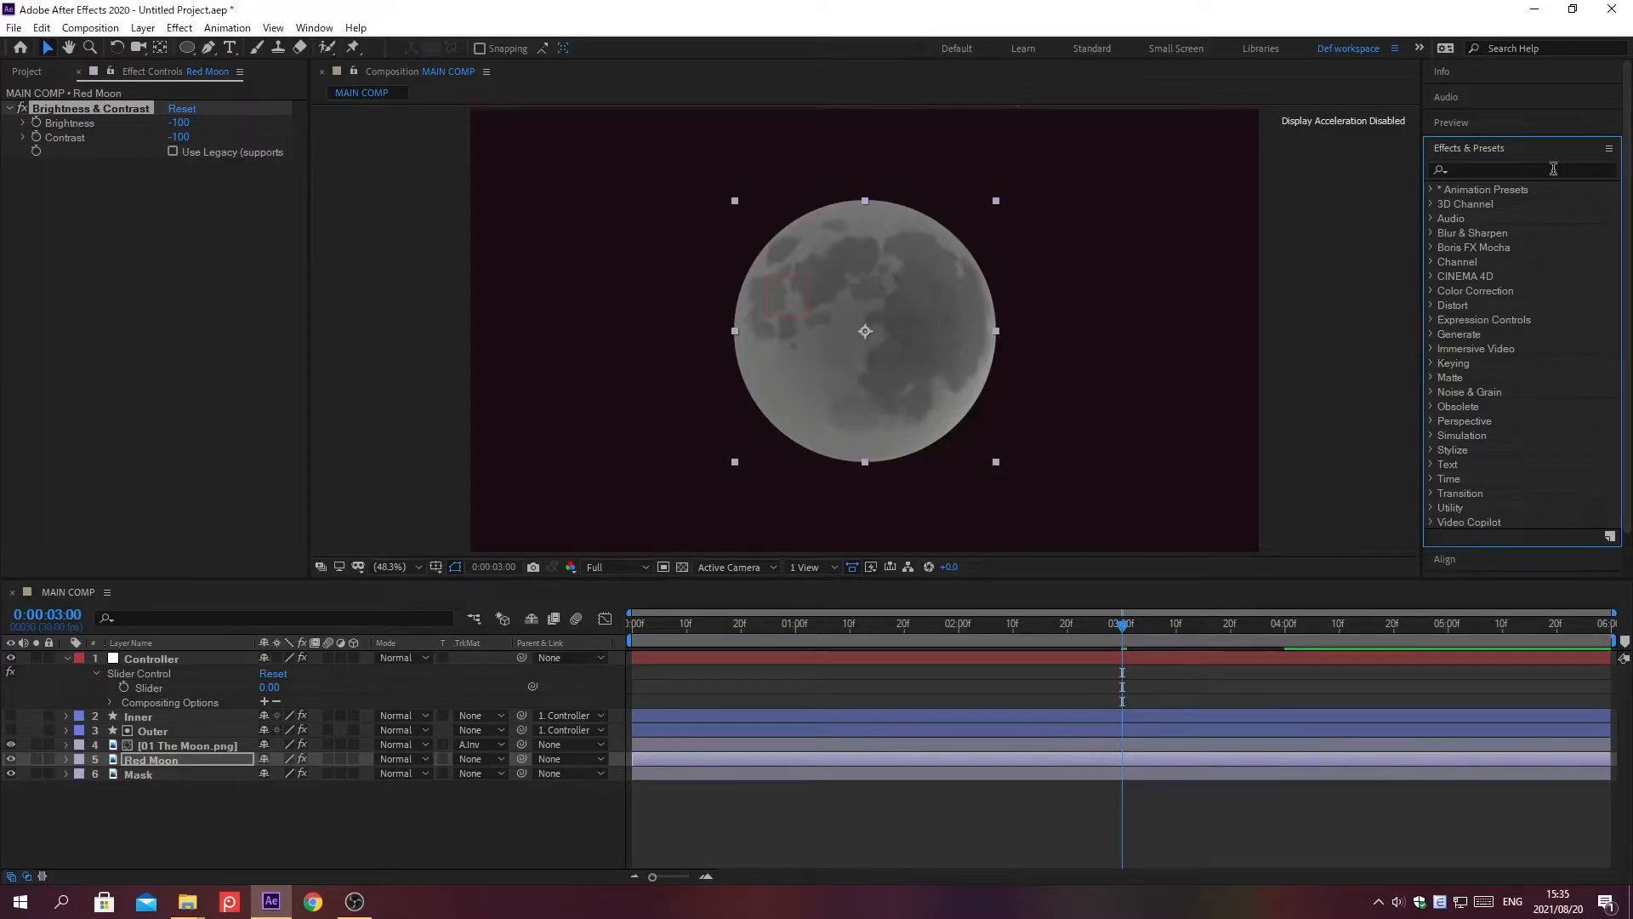
{"action": "left_click", "coordinate": [1473, 169]}
{"action": "type", "text": "Curves"}
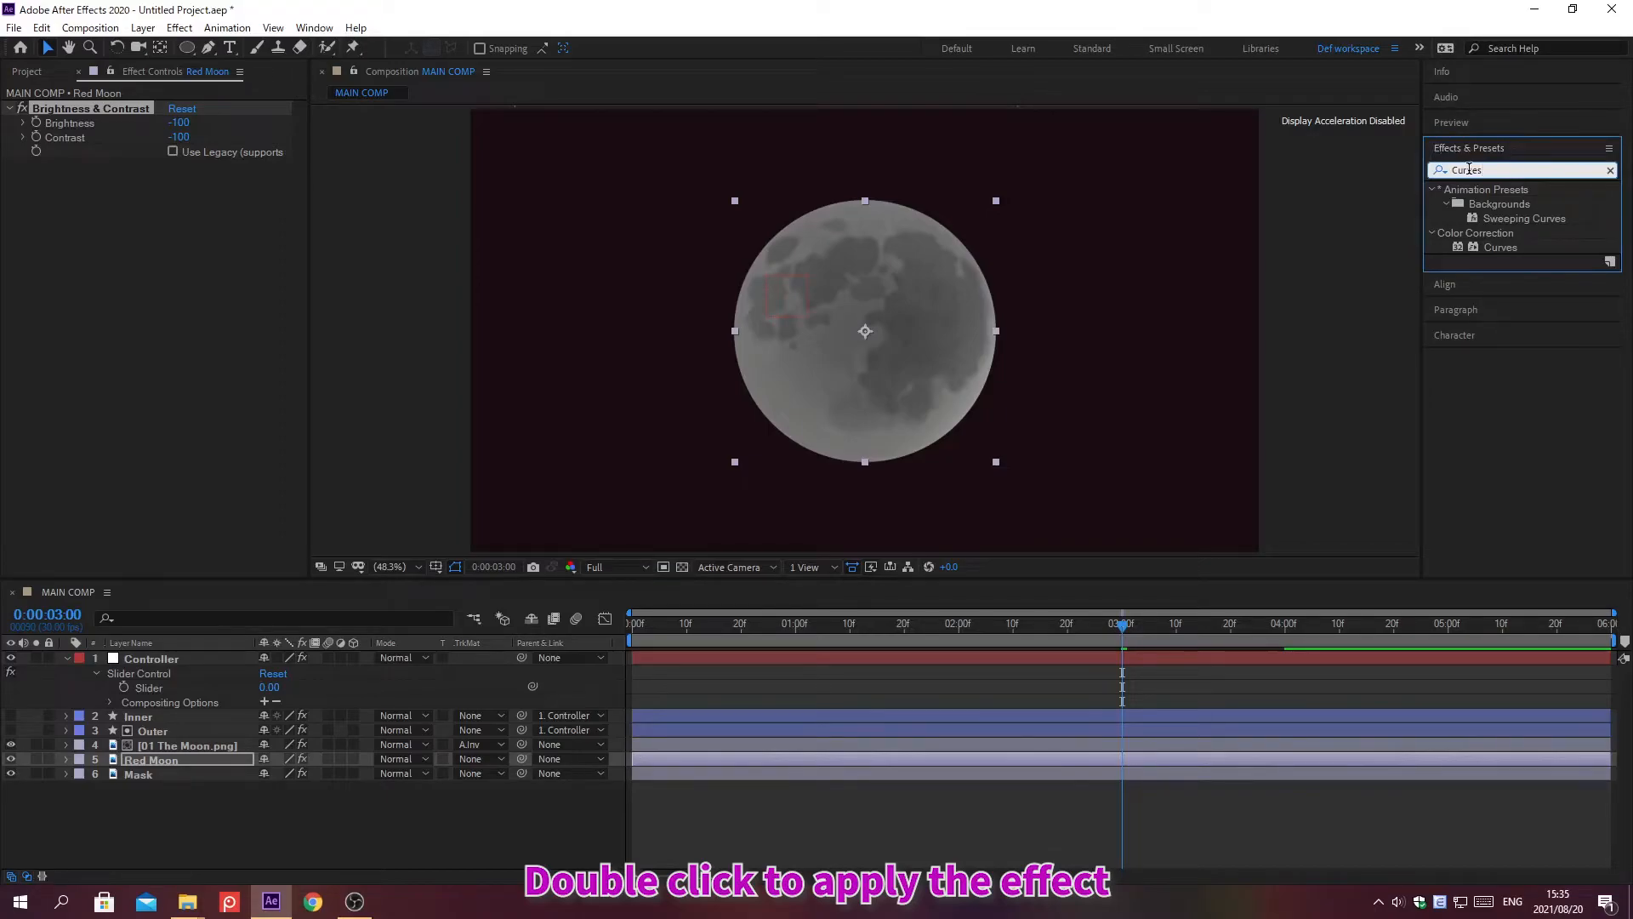
{"action": "double_click", "coordinate": [1487, 247]}
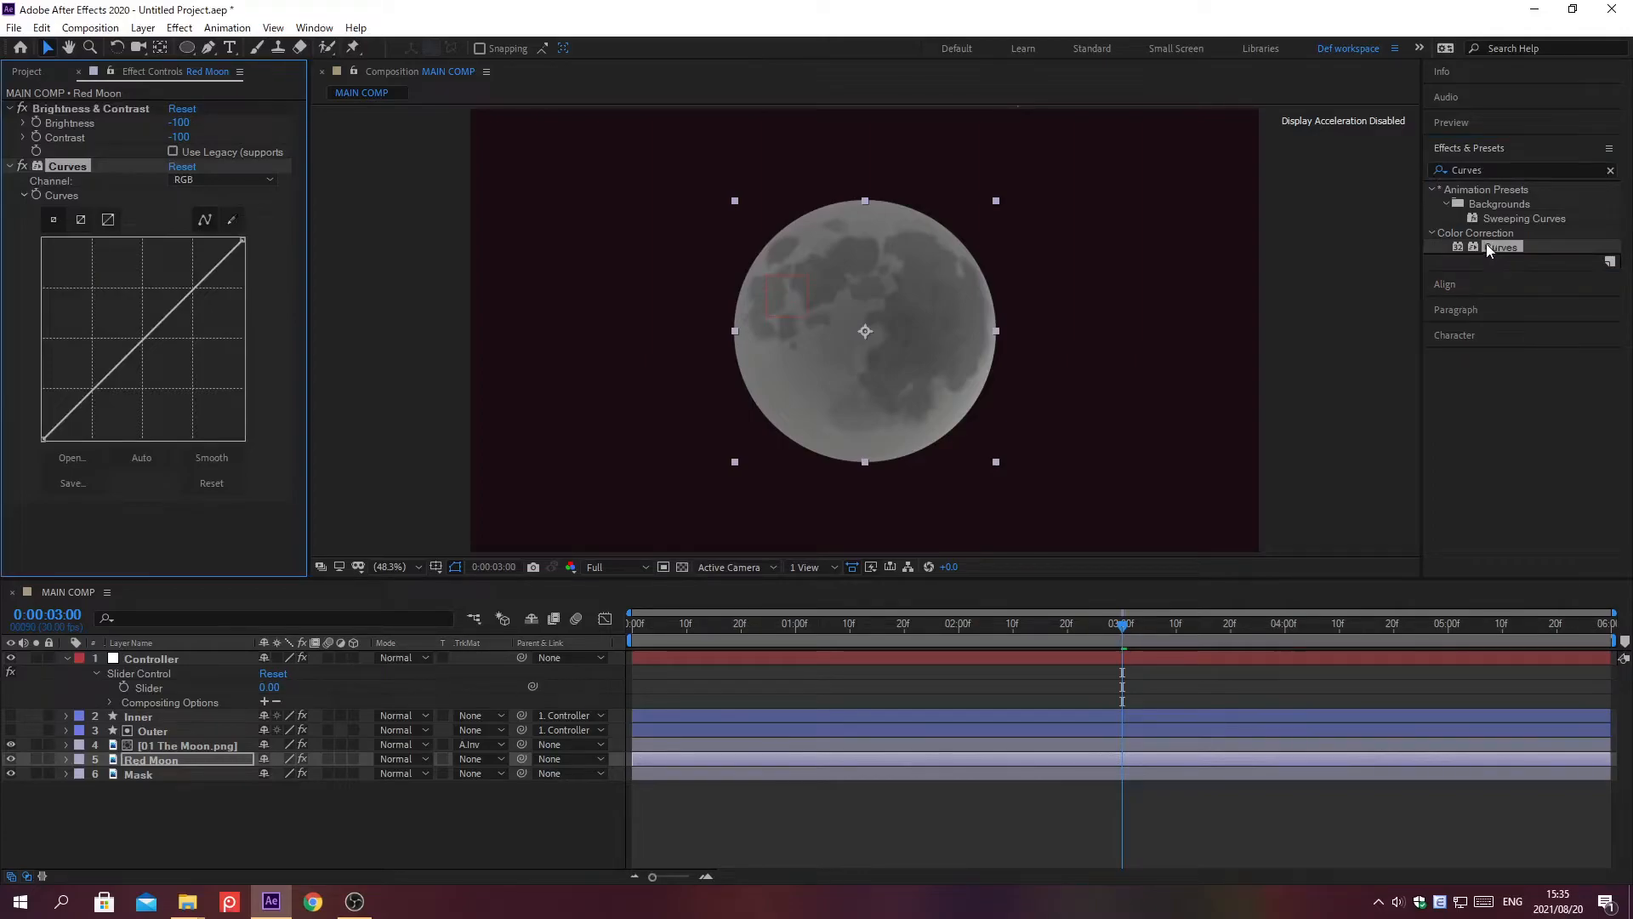
{"action": "left_click", "coordinate": [1468, 148]}
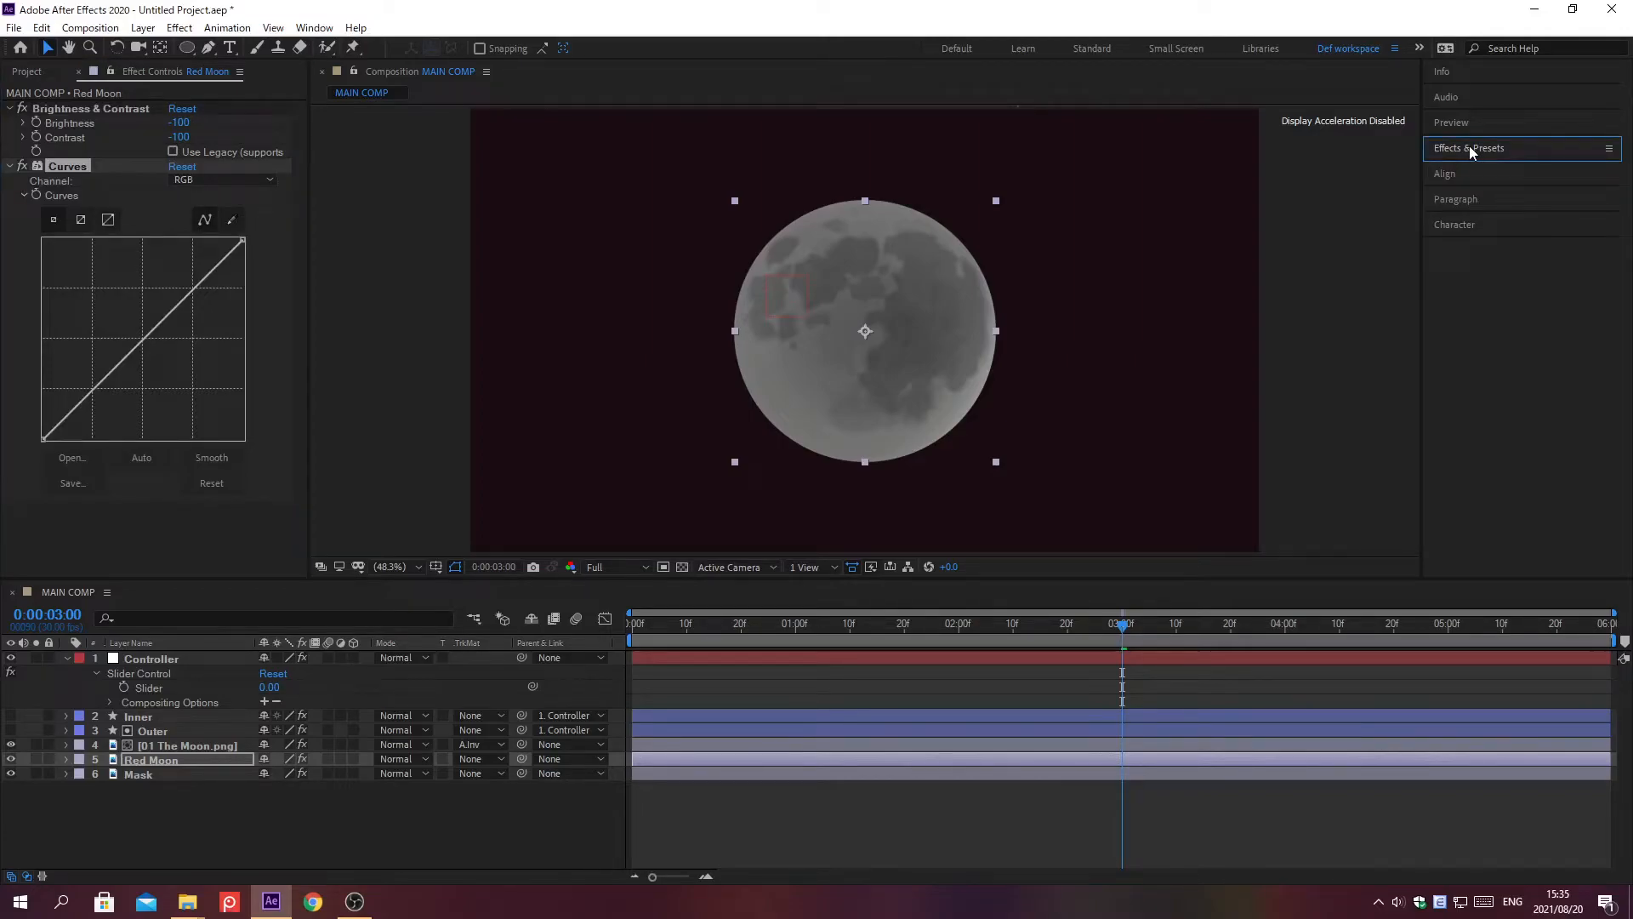
{"action": "left_click_drag", "start_coordinate": [244, 242], "coordinate": [244, 314]}
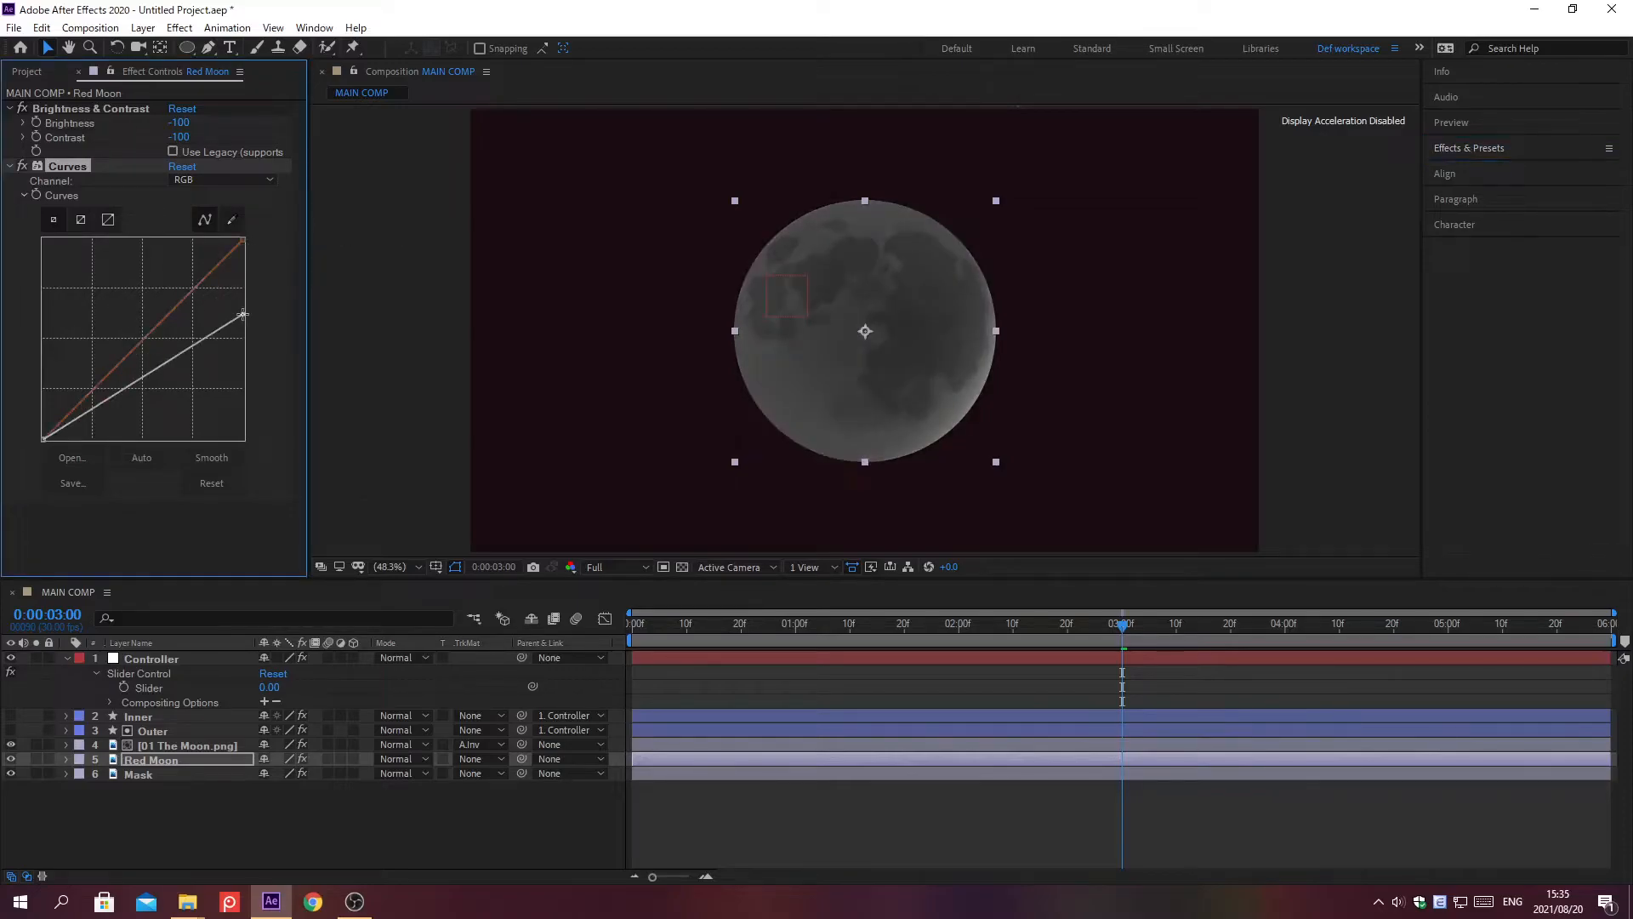
Lower the Green curve's highlight endpoint to about 30% of the graph height and bend its middle slightly downward
{"action": "left_click", "coordinate": [219, 180]}
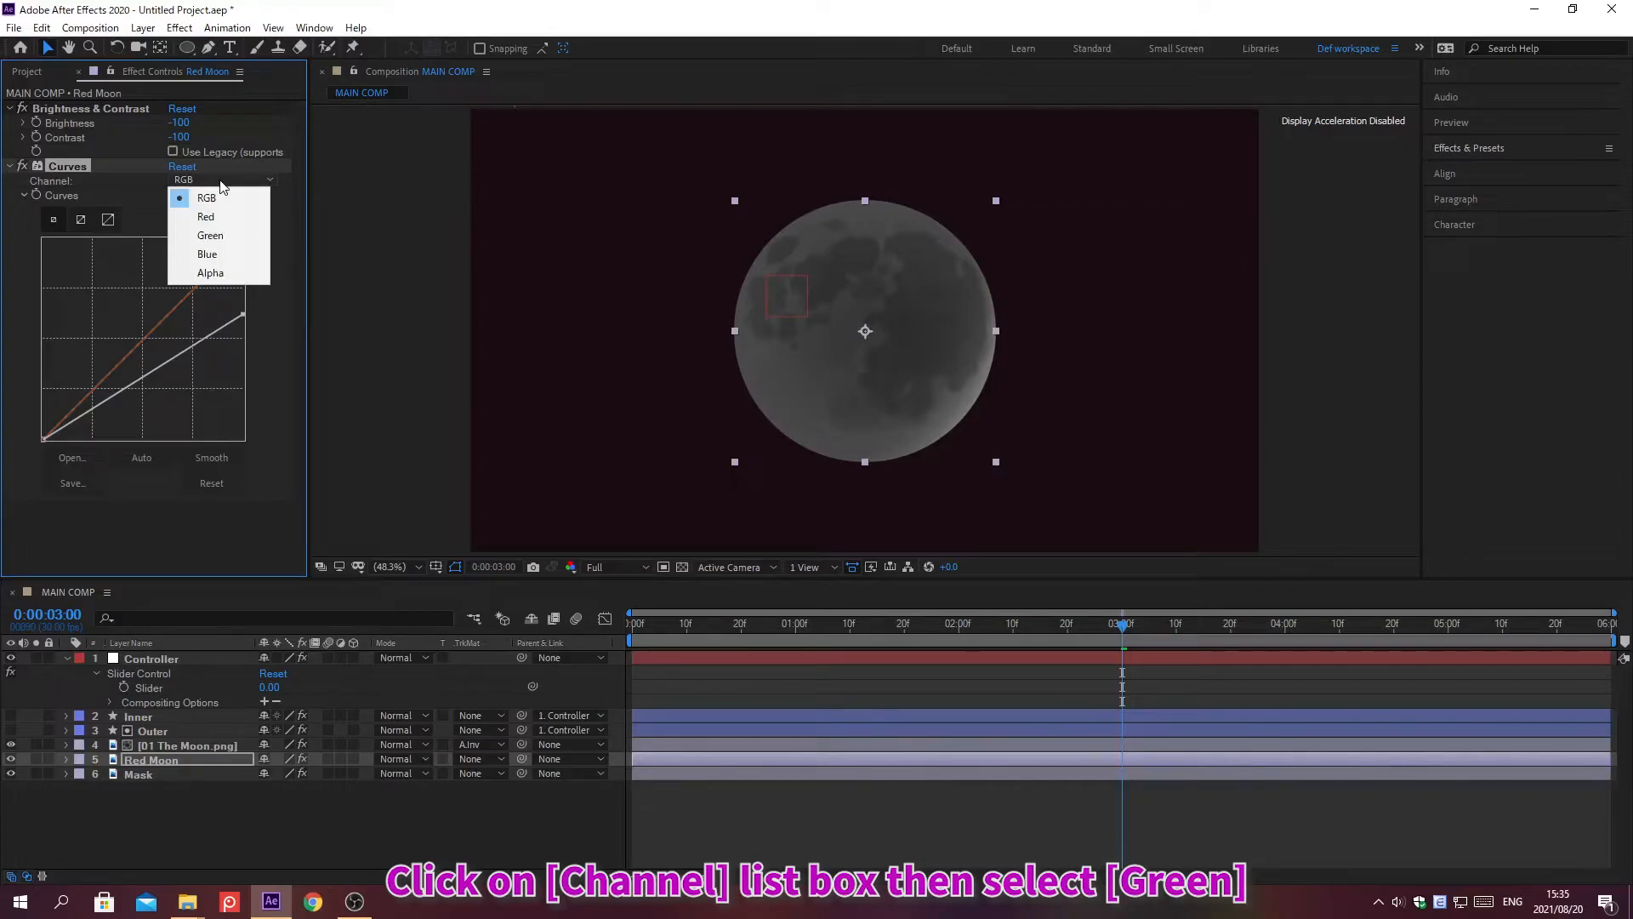
{"action": "left_click", "coordinate": [210, 234]}
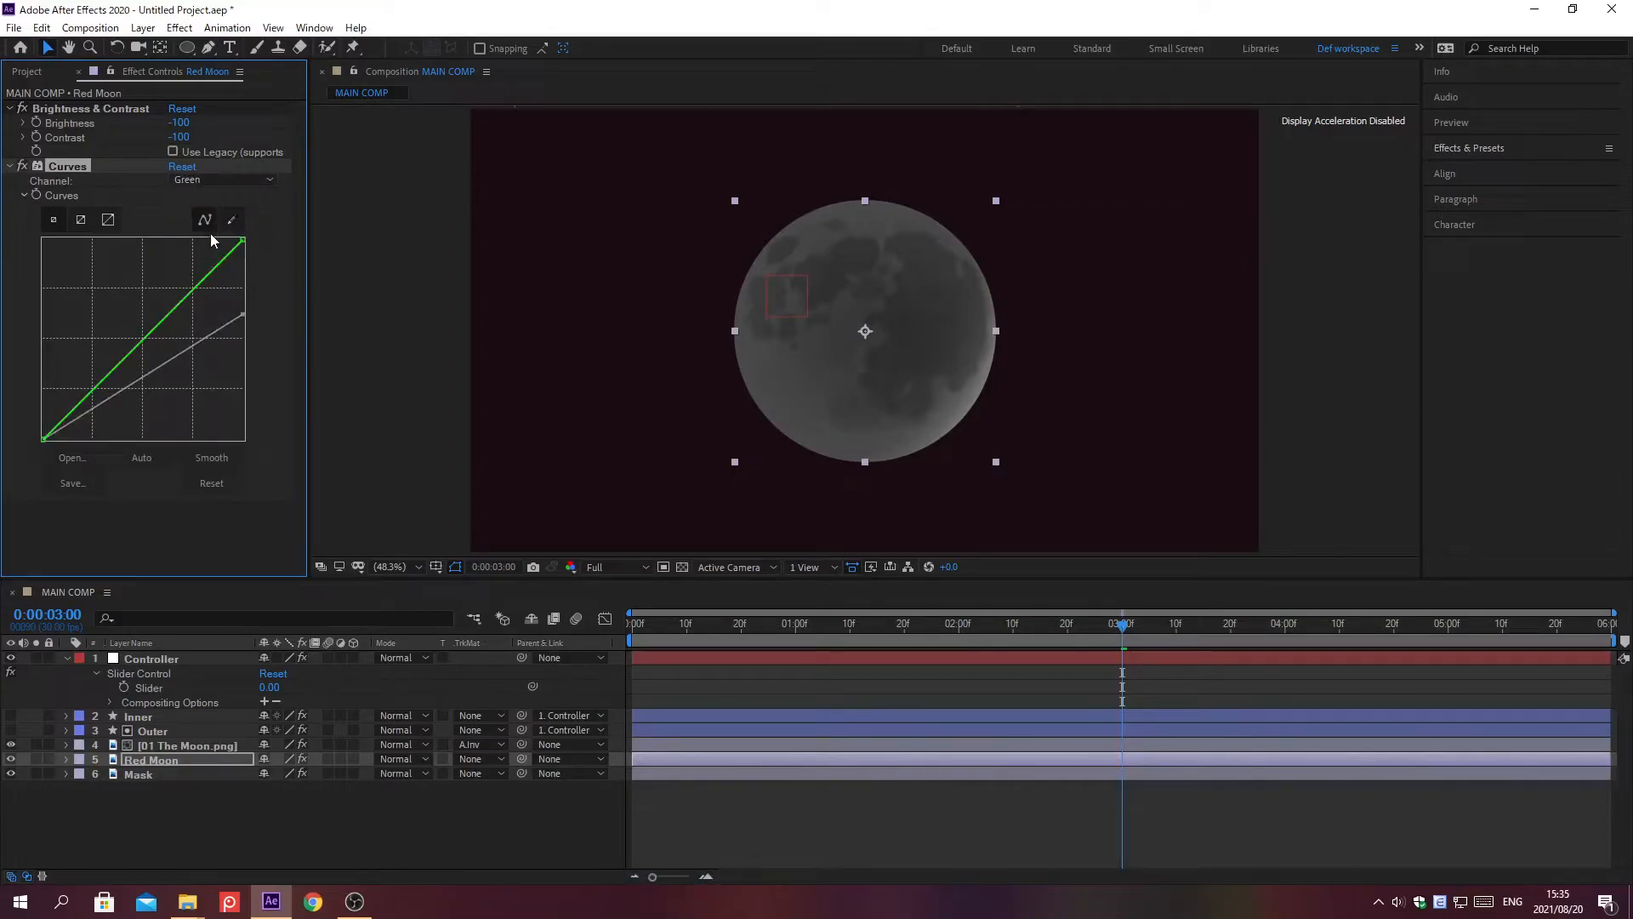
{"action": "left_click_drag", "start_coordinate": [242, 239], "coordinate": [243, 378]}
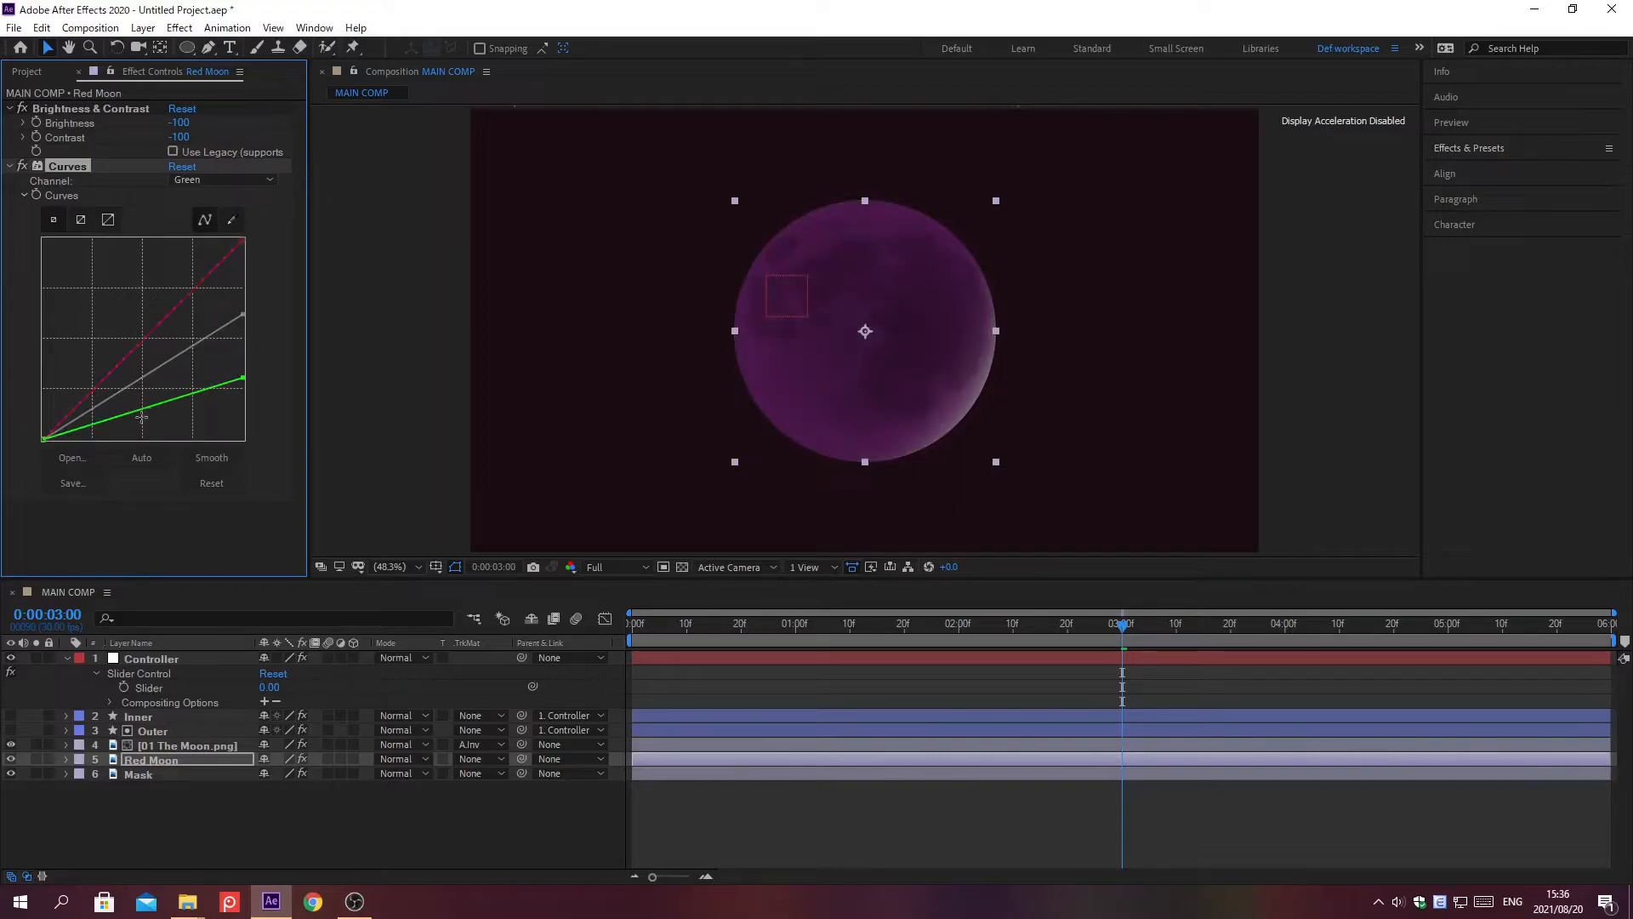
{"action": "left_click", "coordinate": [141, 417]}
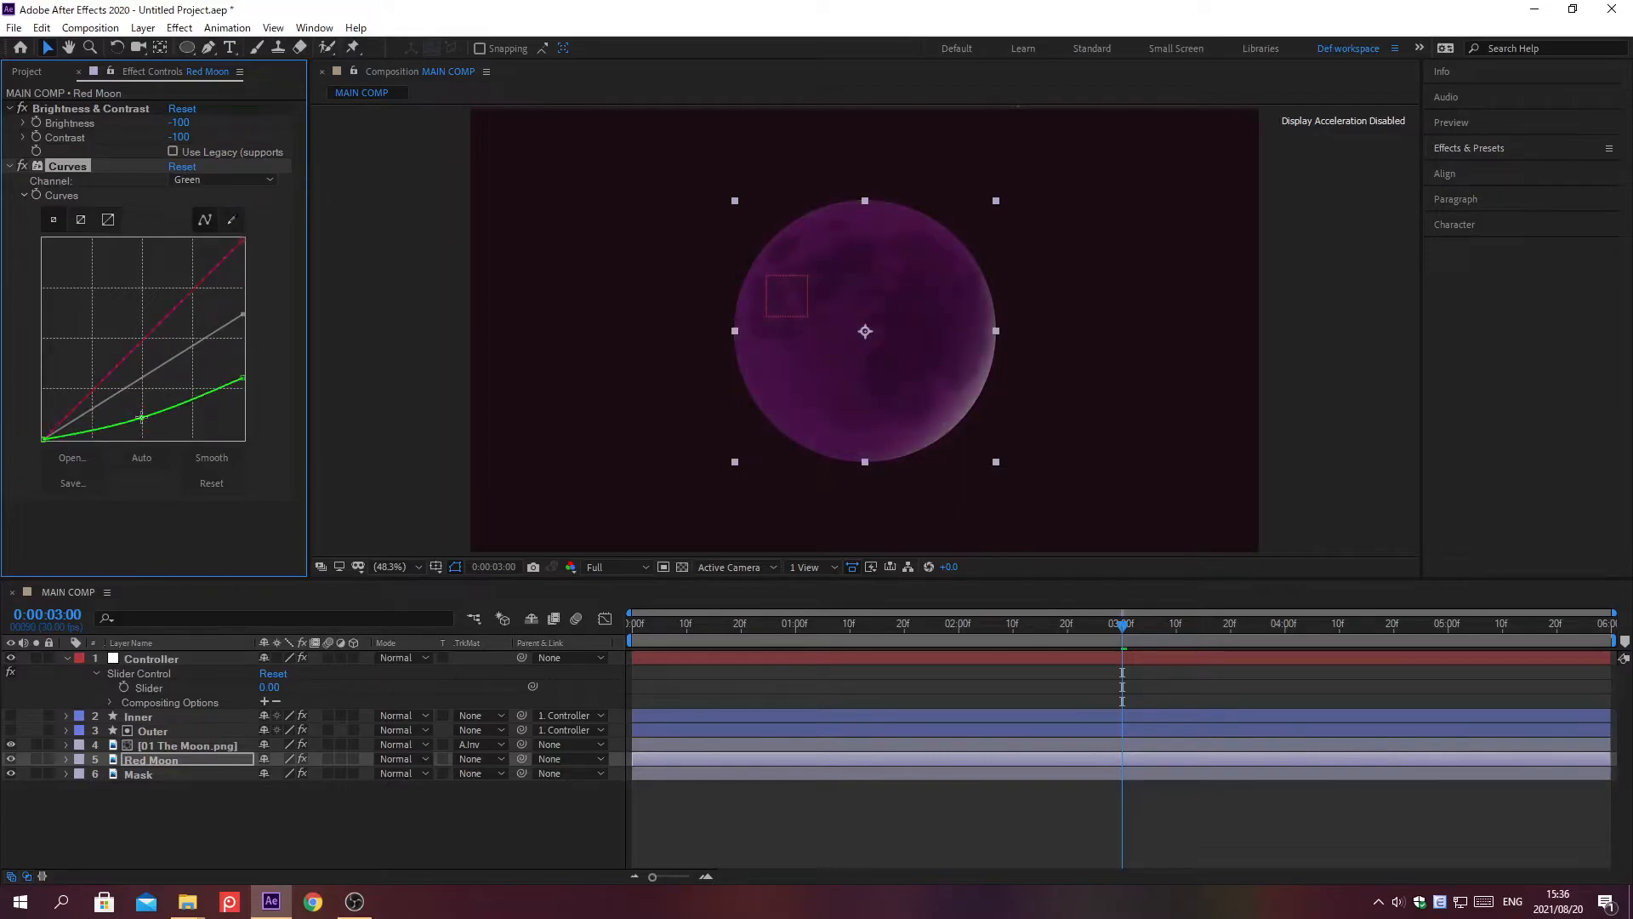
Lower the Blue curve's highlight endpoint to about 20% of the graph height and bend the curve downward just past its middle
{"action": "left_click", "coordinate": [221, 182]}
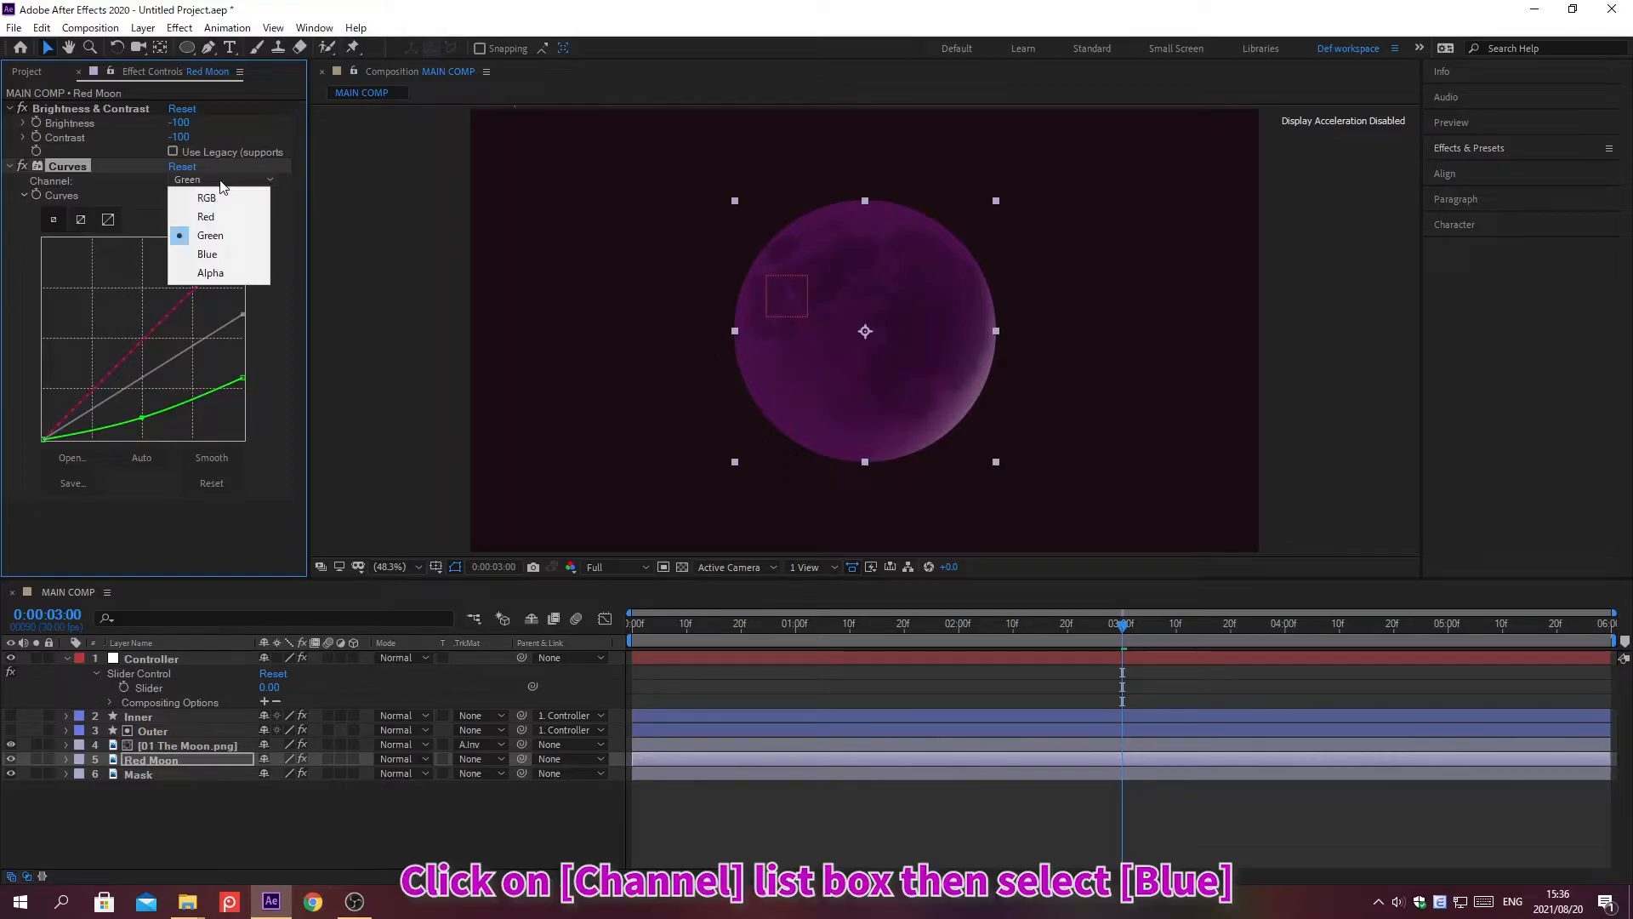
{"action": "left_click", "coordinate": [207, 253]}
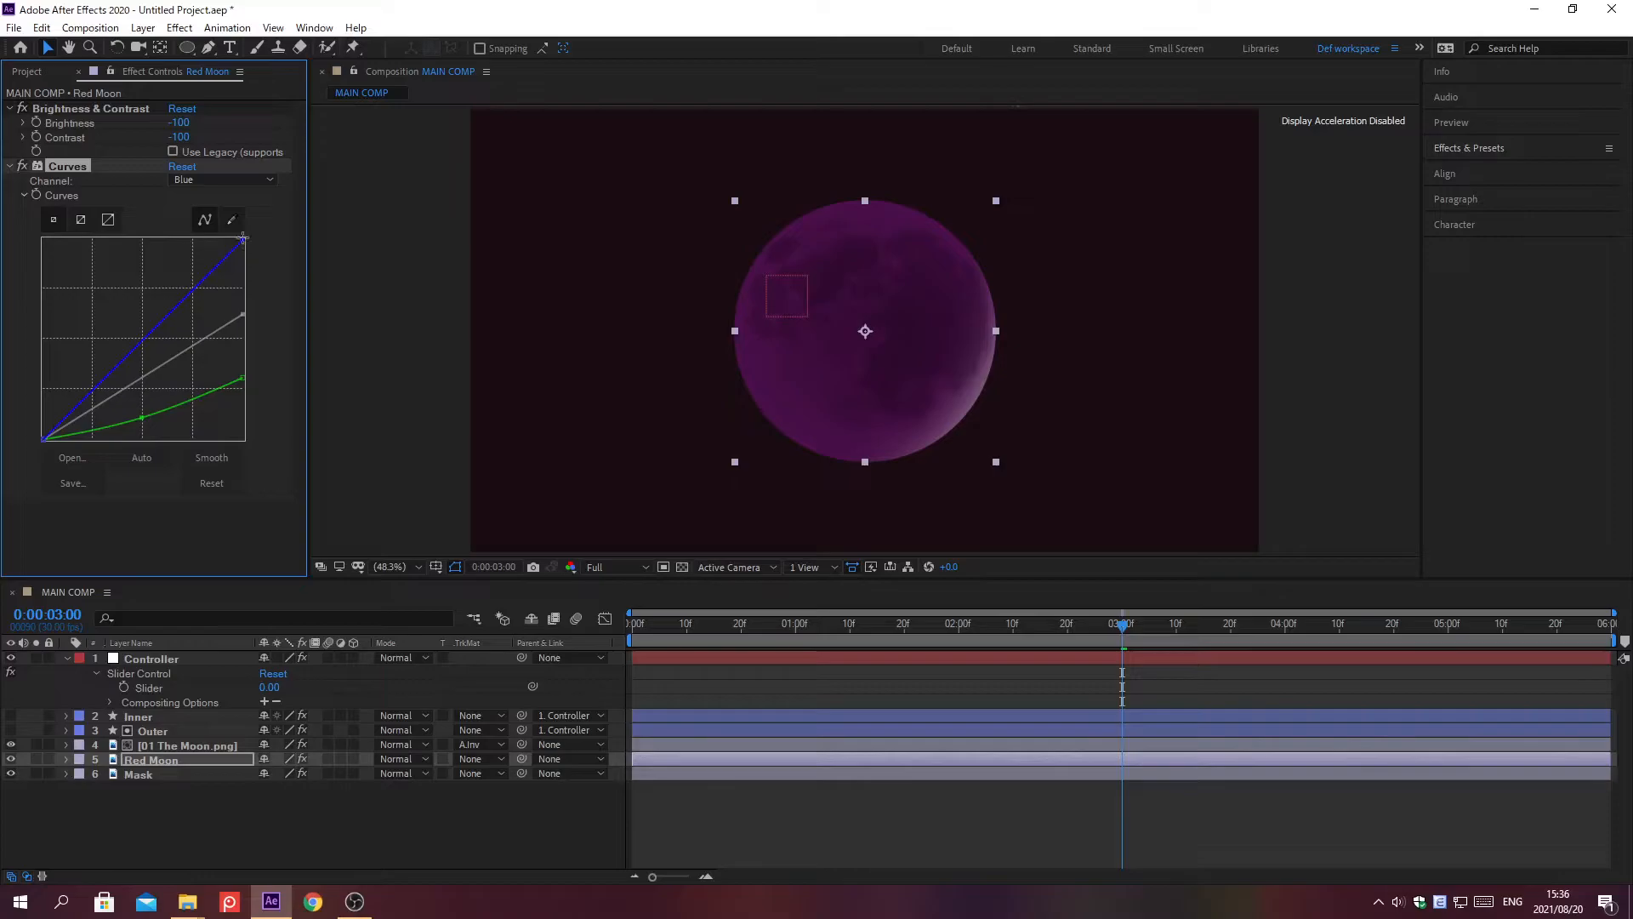
{"action": "left_click_drag", "start_coordinate": [244, 356], "coordinate": [245, 402]}
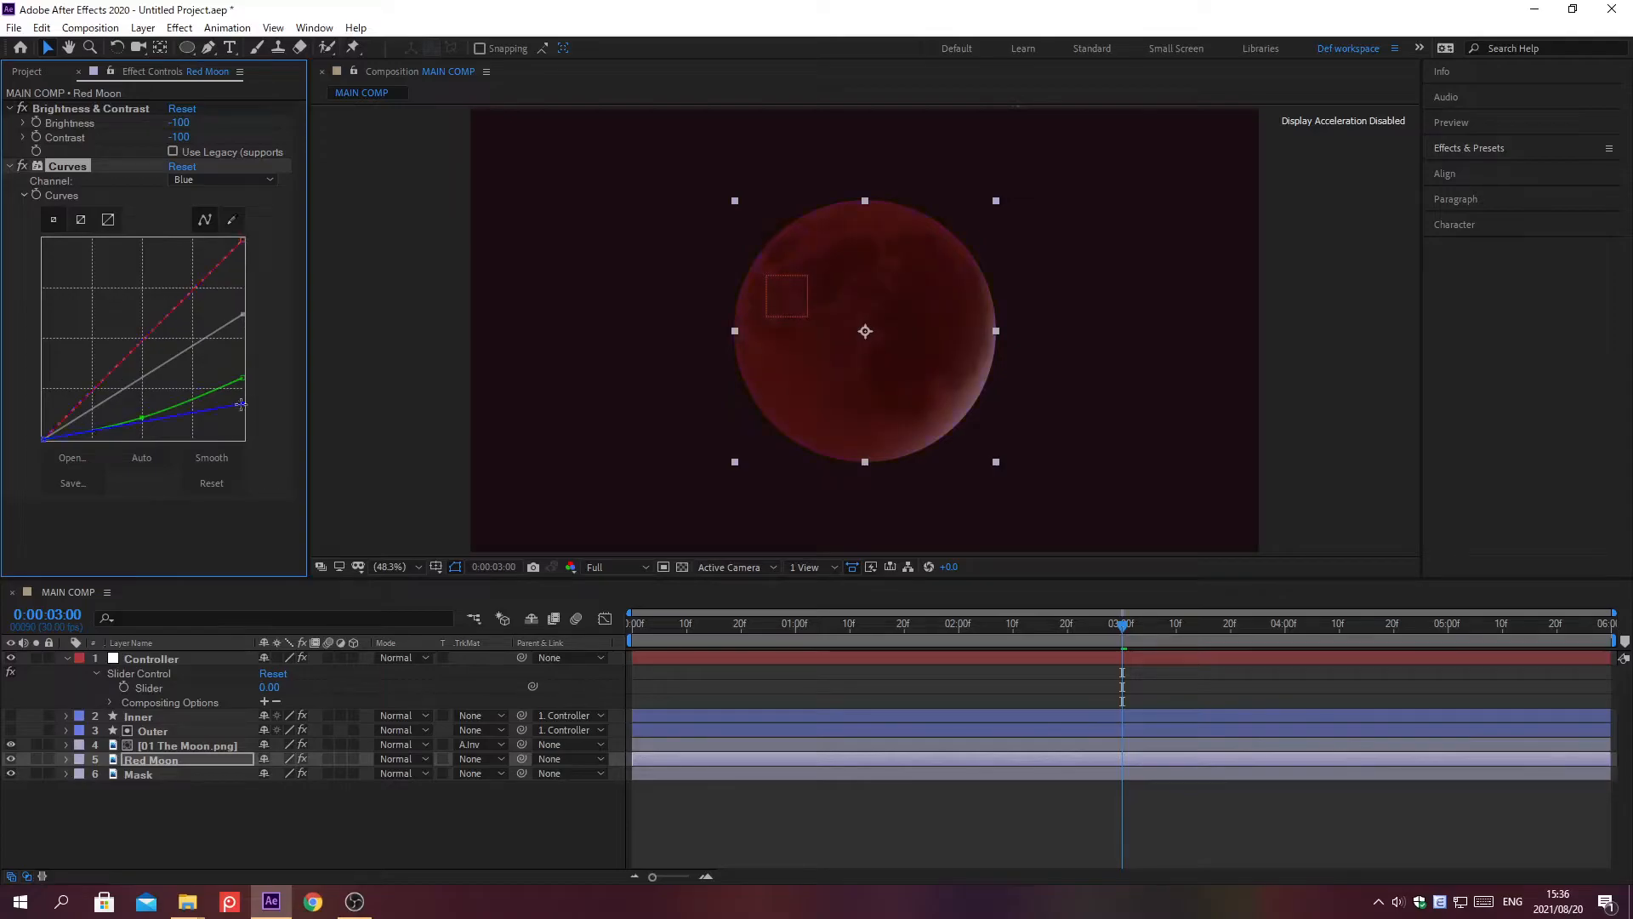
{"action": "left_click", "coordinate": [162, 429]}
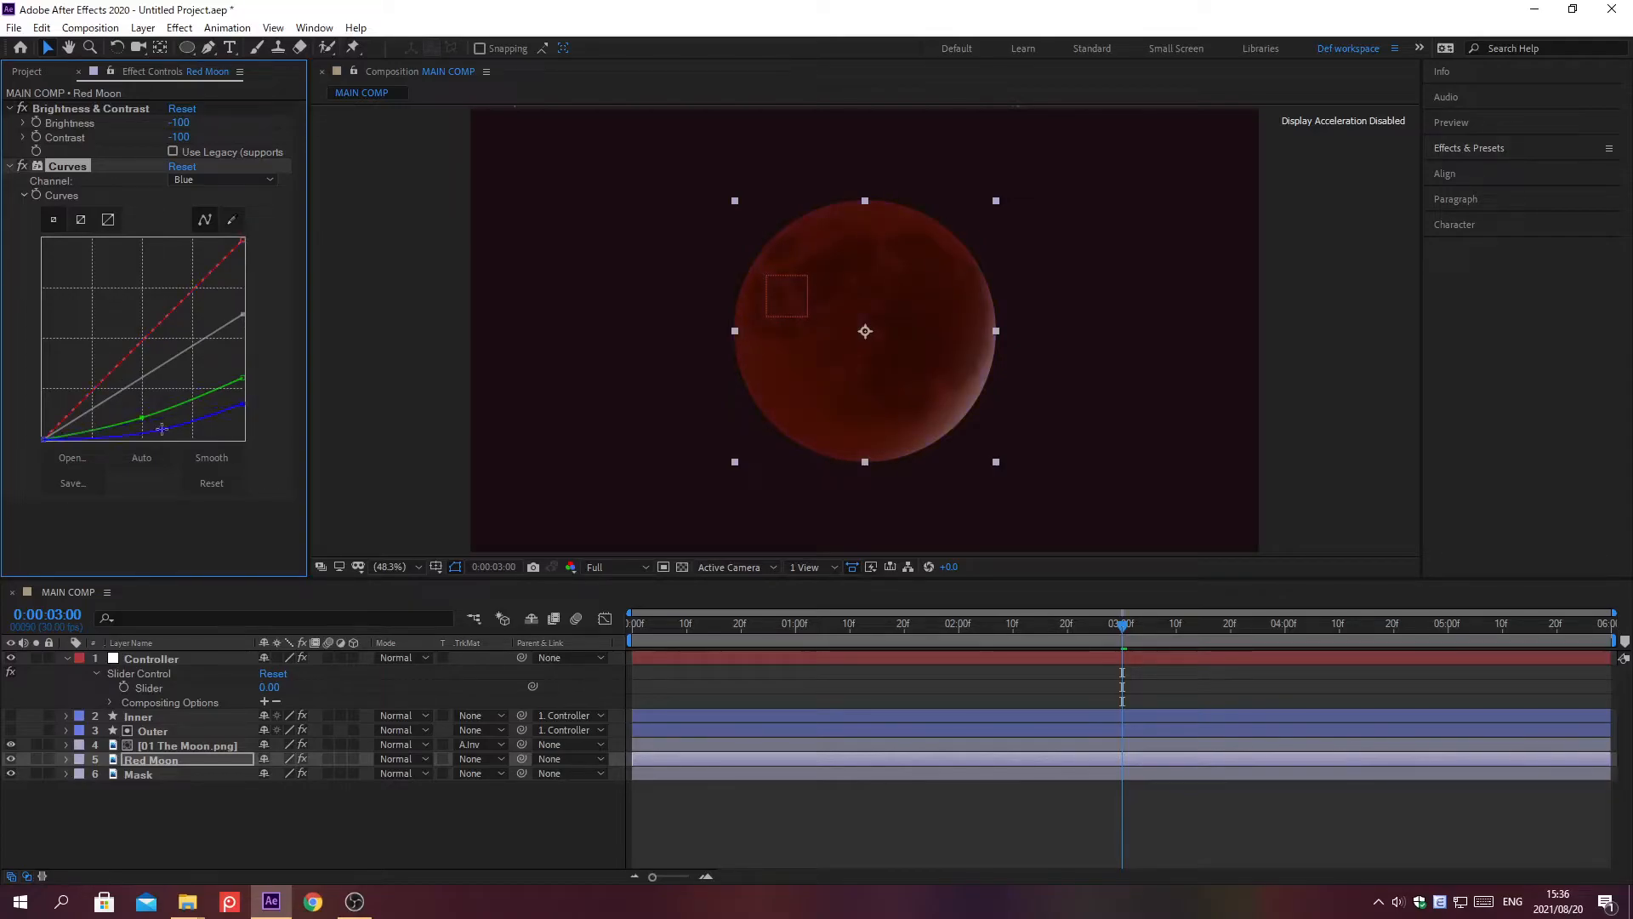
Lower the Red curve's highlight endpoint slightly, to about 87% of the graph height
{"action": "left_click", "coordinate": [220, 180]}
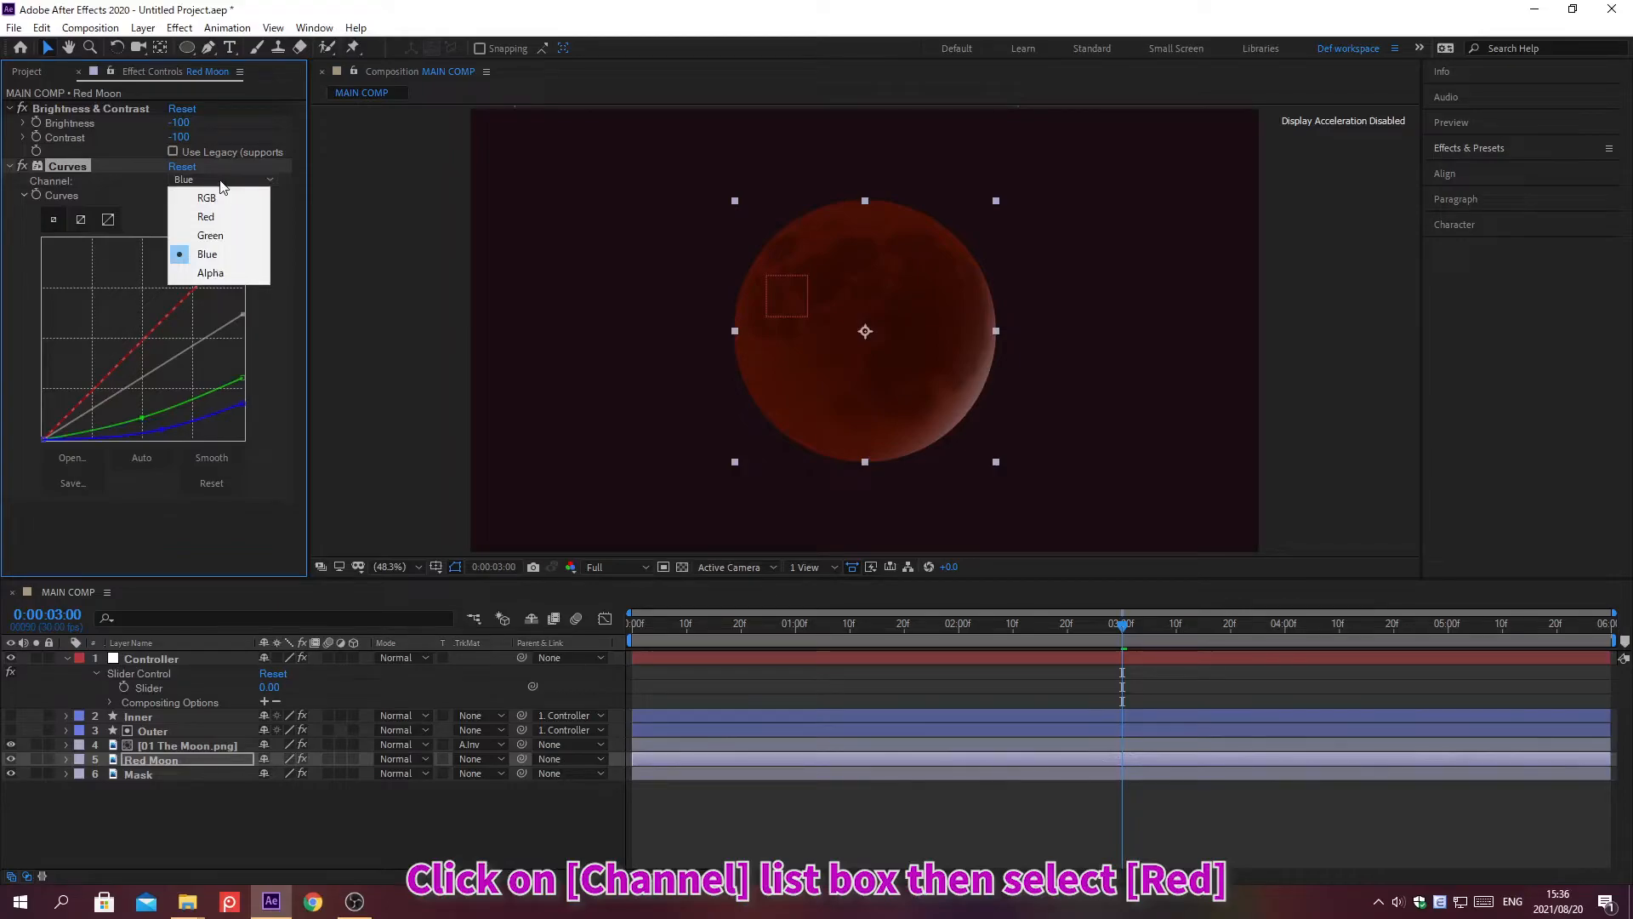
{"action": "left_click", "coordinate": [207, 217]}
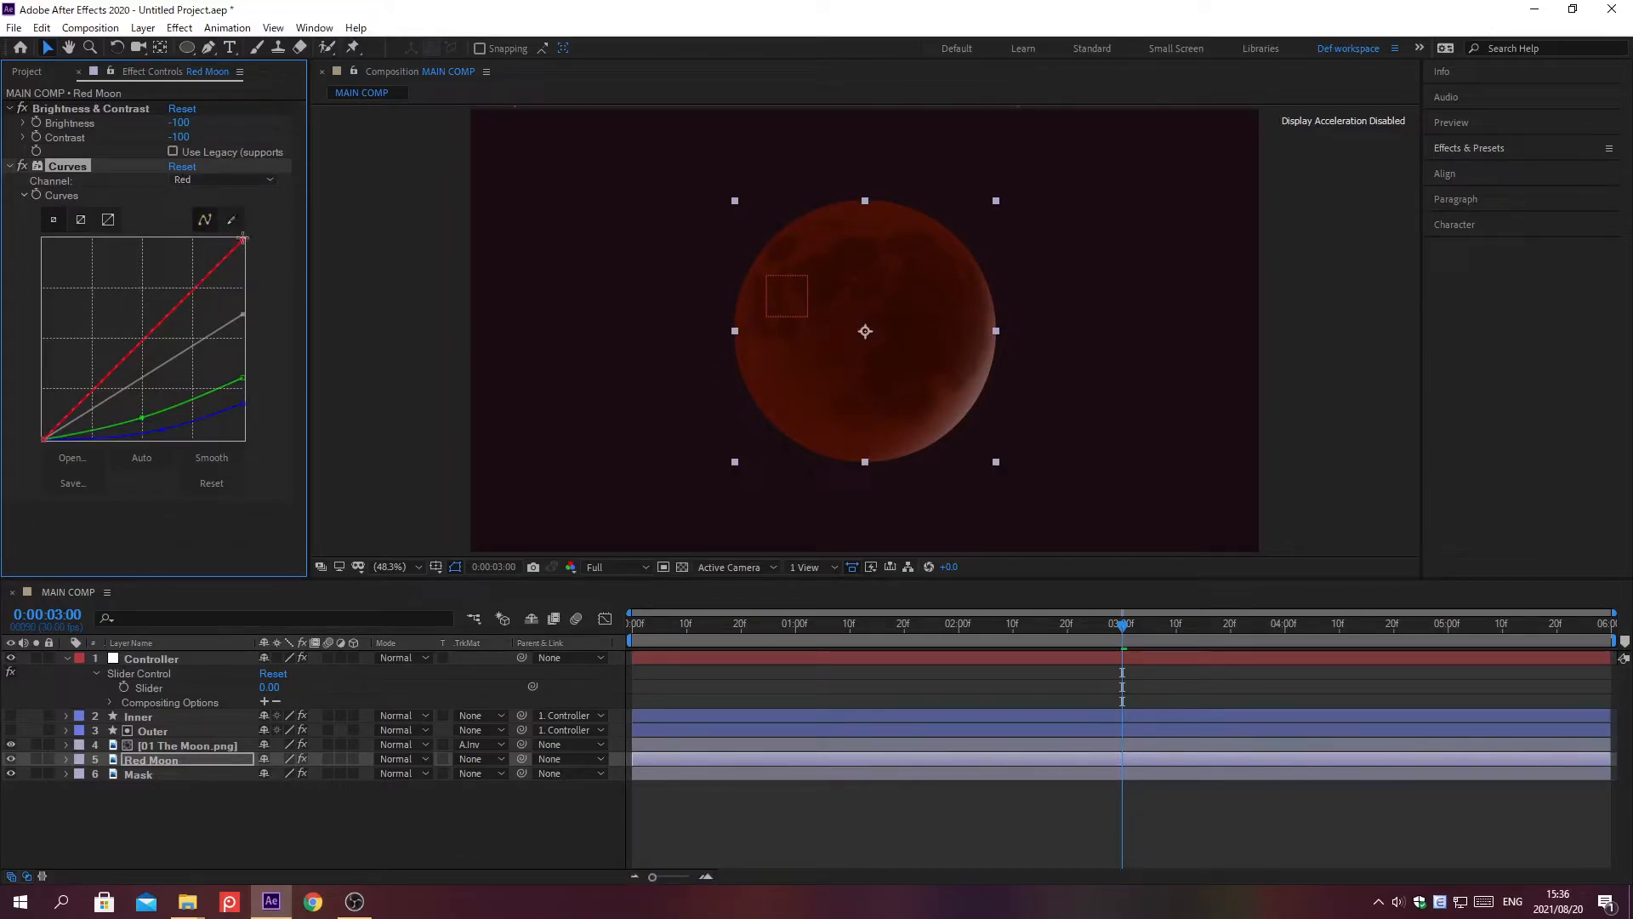
{"action": "left_click_drag", "start_coordinate": [244, 242], "coordinate": [243, 263]}
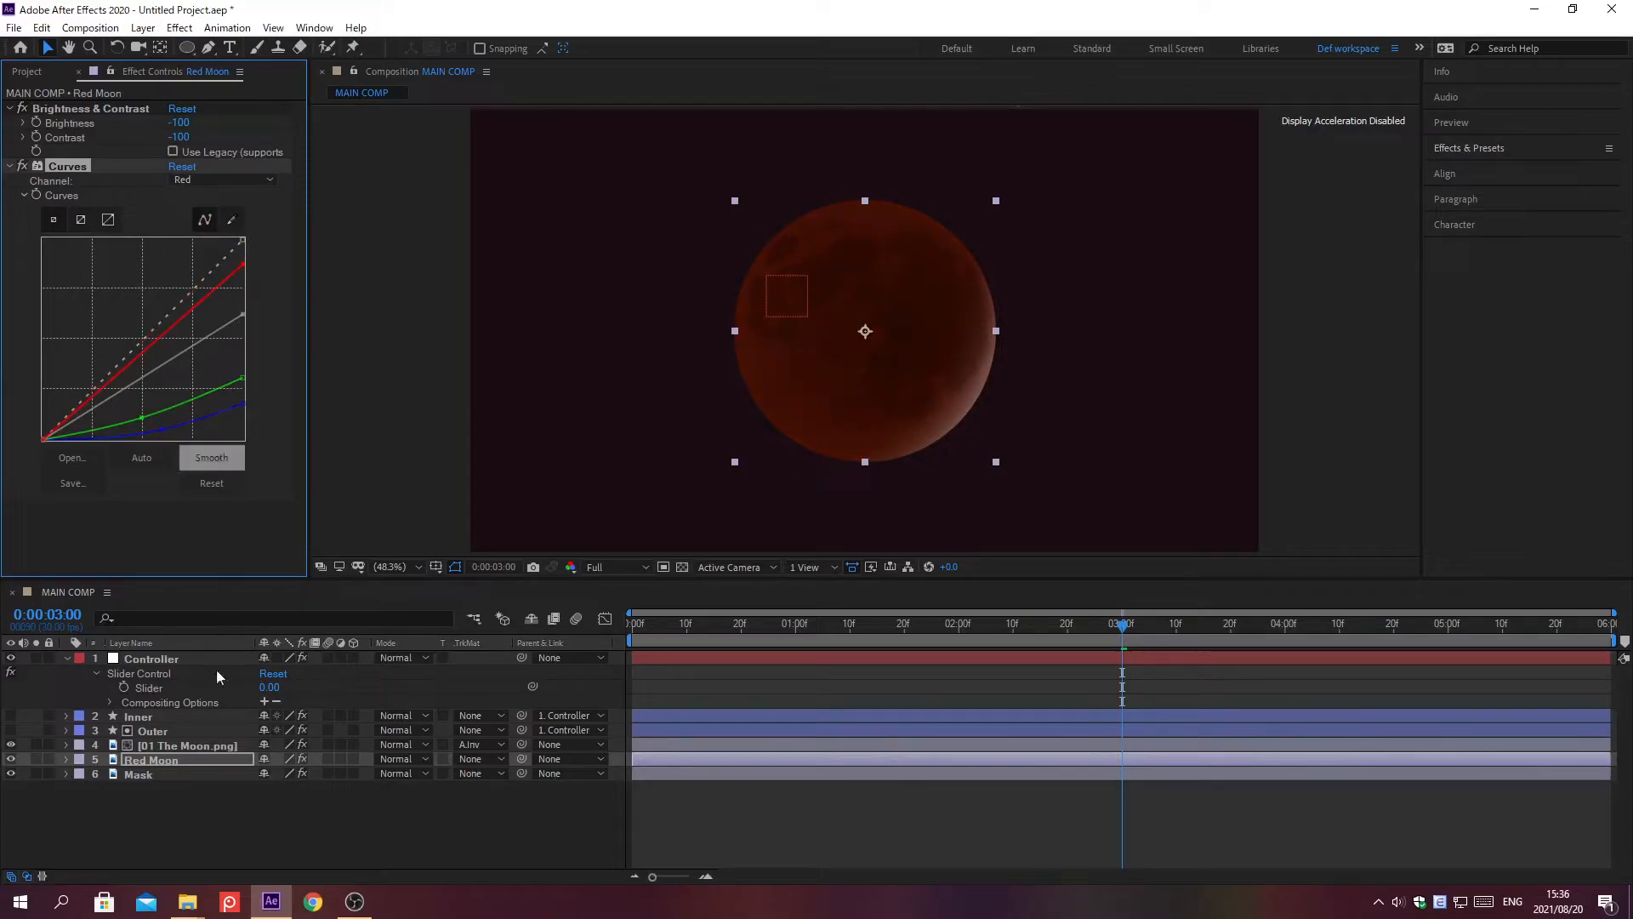
Give Red Moon's Opacity the expression ease(thisComp.layer("Controller").effect("Slider Control")("Slider"),15,100,0,100)
{"action": "left_click", "coordinate": [210, 759]}
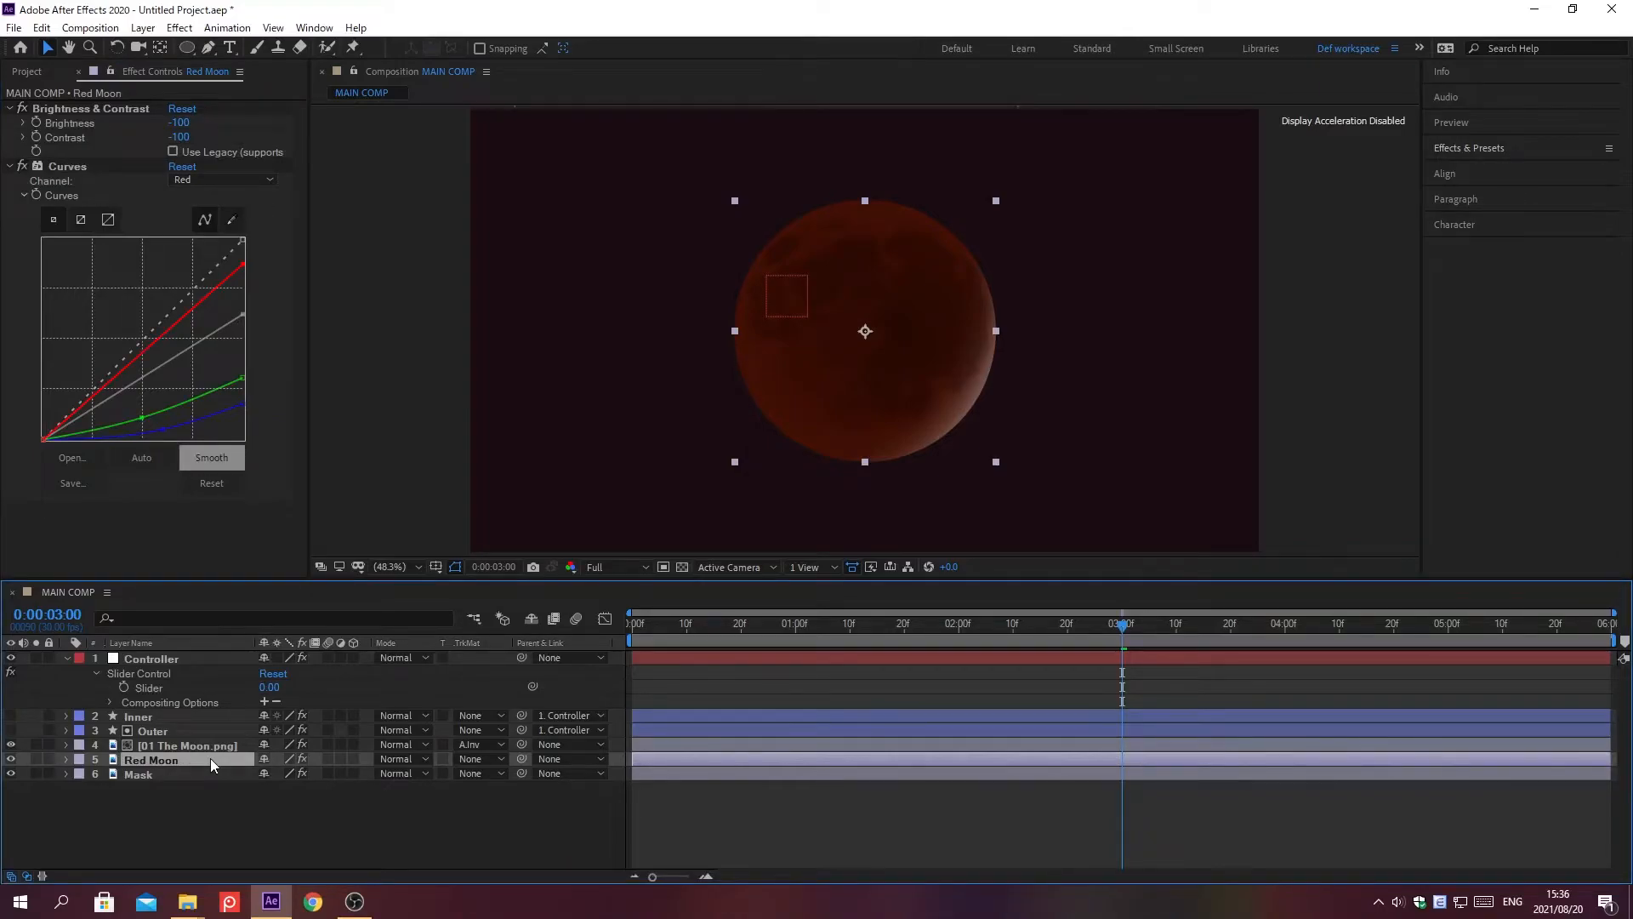
{"action": "key", "text": "t"}
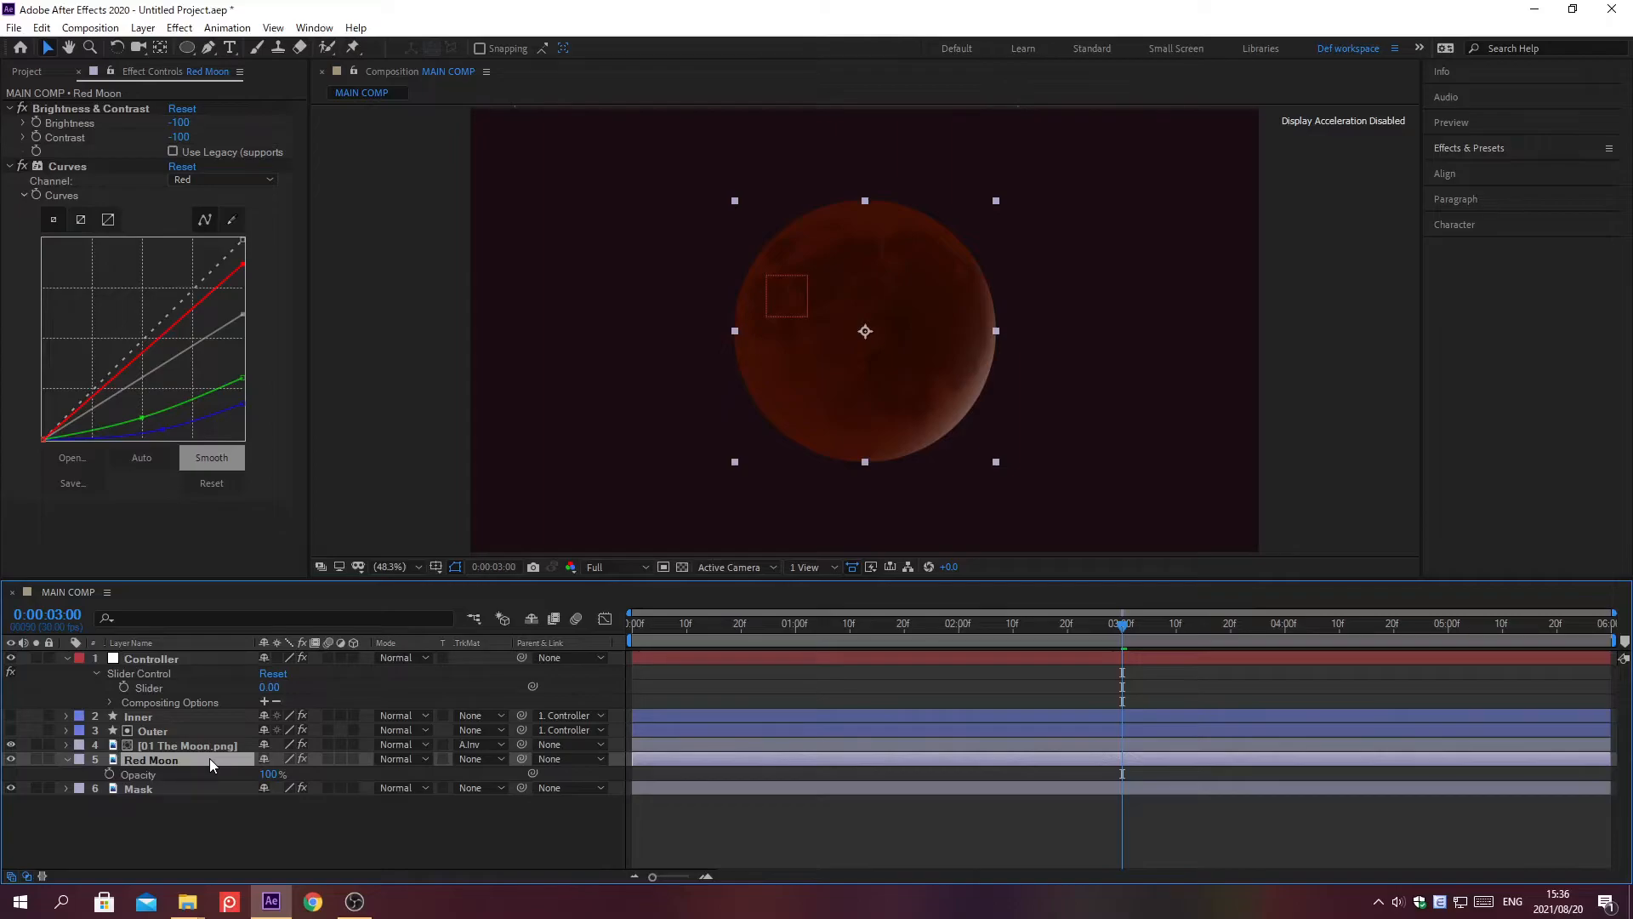
{"action": "left_click", "coordinate": [110, 774], "text": "alt"}
{"action": "type", "text": "ease("}
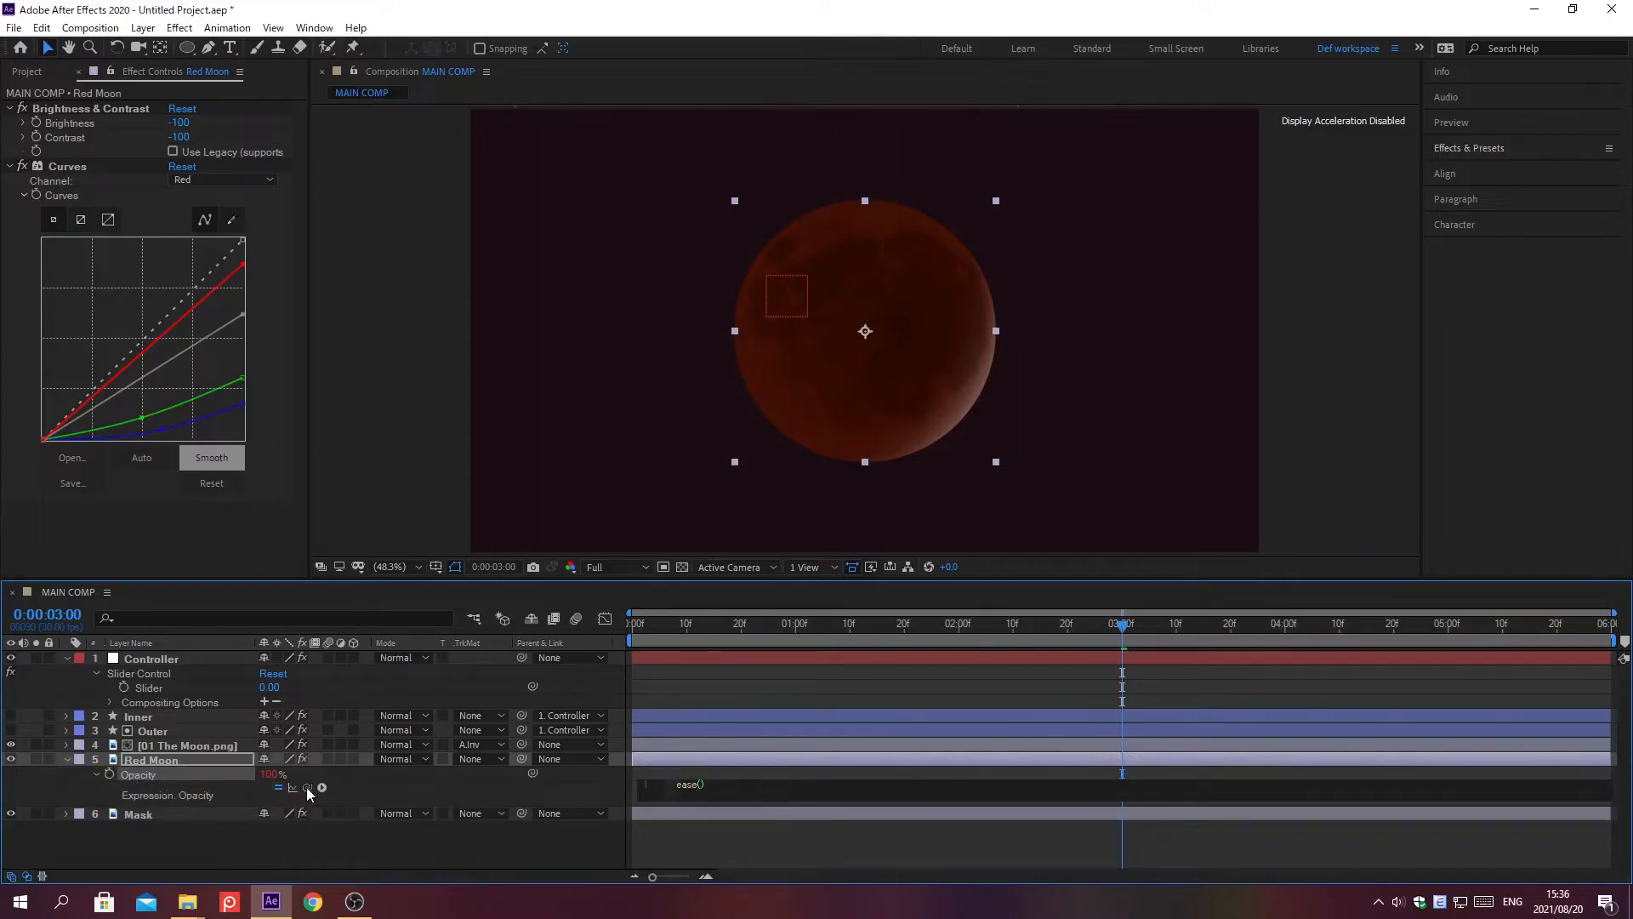
{"action": "left_click_drag", "start_coordinate": [307, 787], "coordinate": [187, 686]}
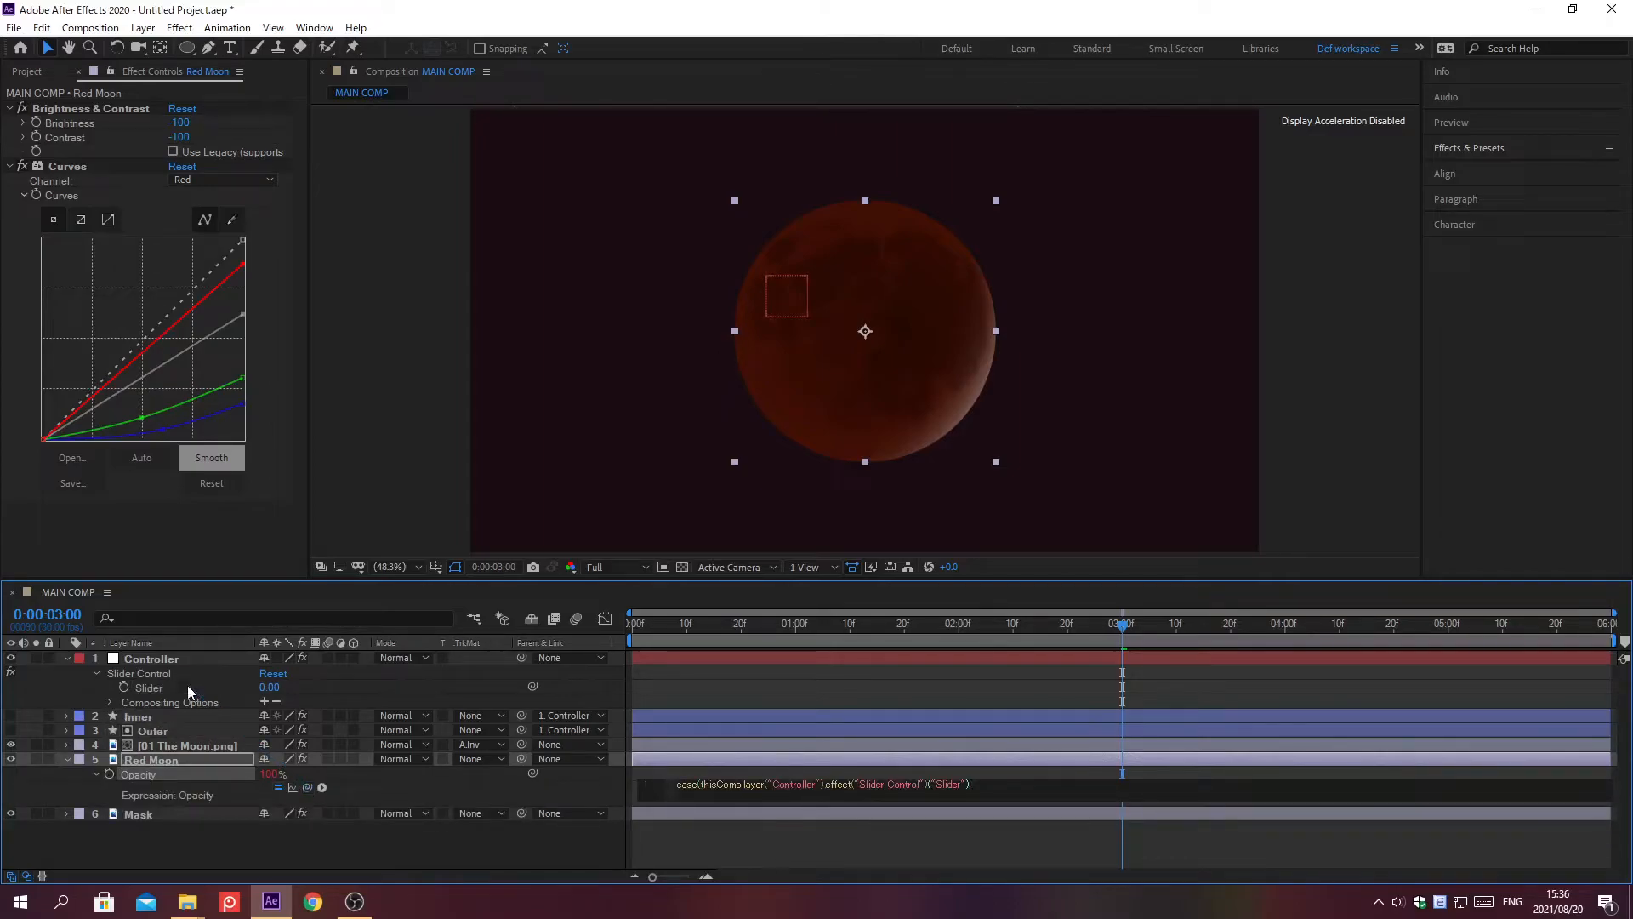
{"action": "type", "text": ",15,100,0,100)"}
{"action": "left_click", "coordinate": [68, 759]}
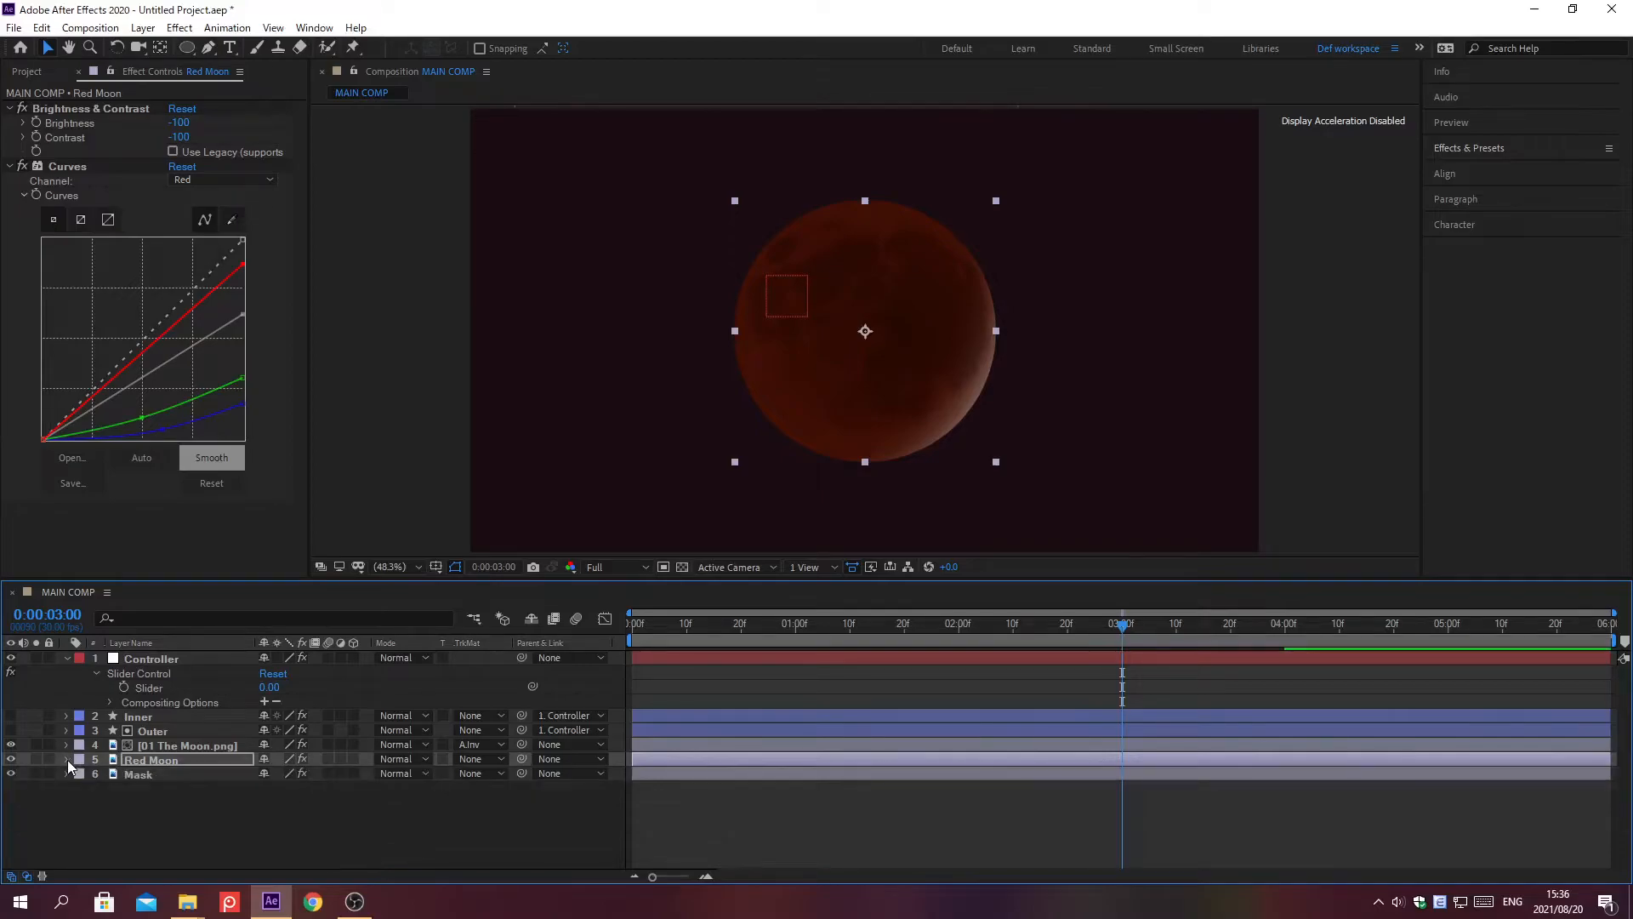
Duplicate the Red Moon layer and rename the copy Inner Red Moon
{"action": "left_click", "coordinate": [211, 757]}
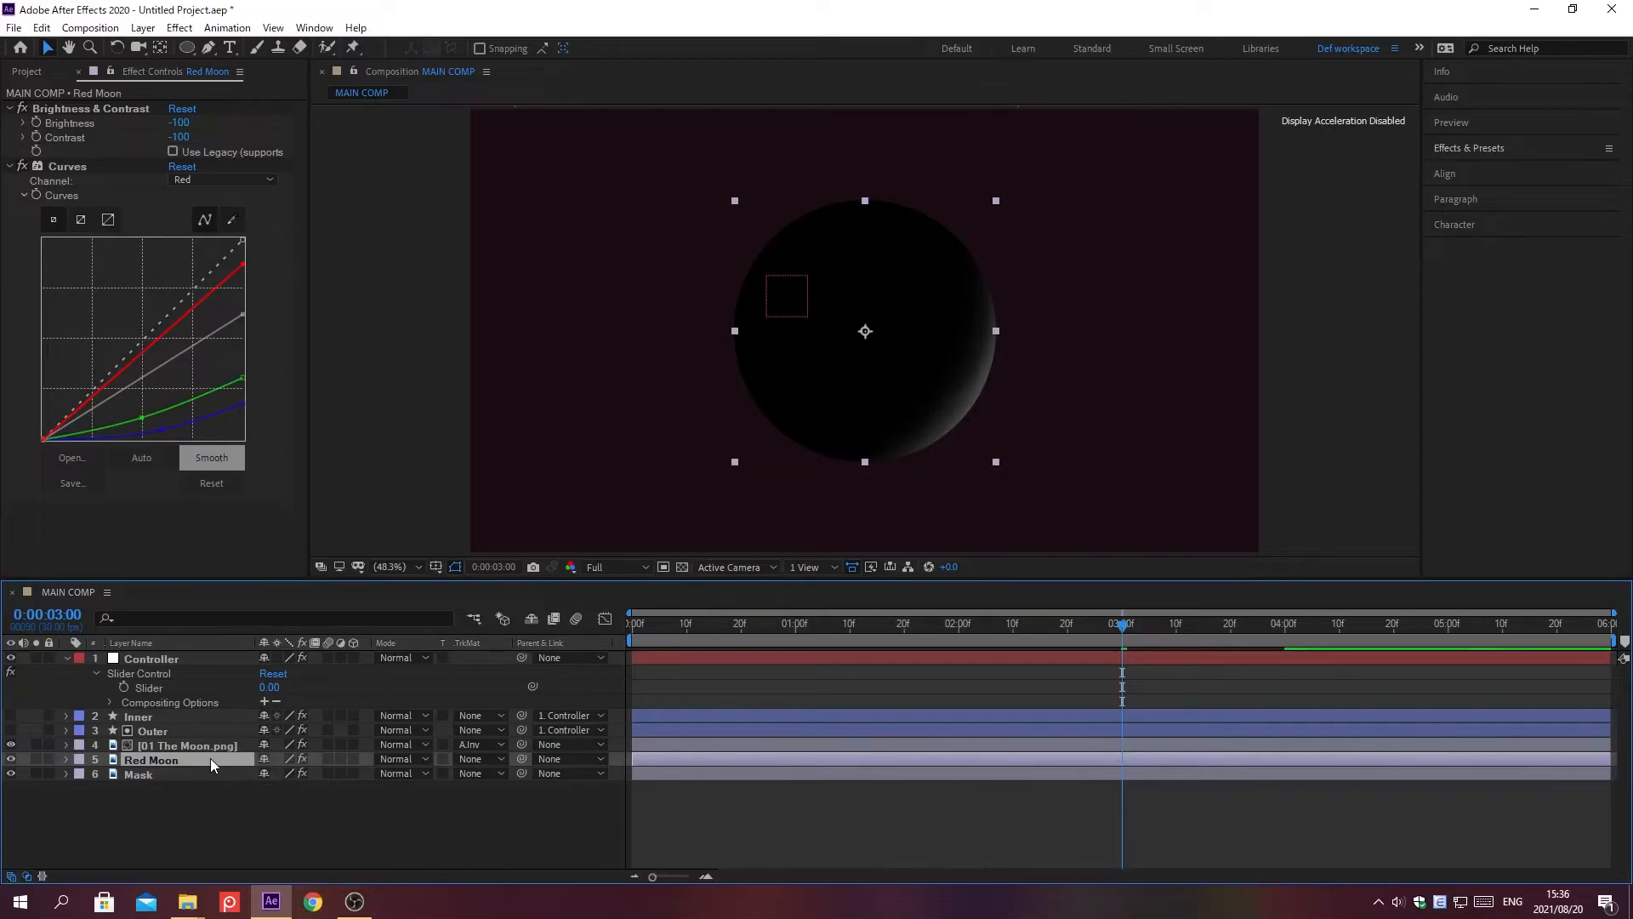
{"action": "key", "text": "ctrl+d"}
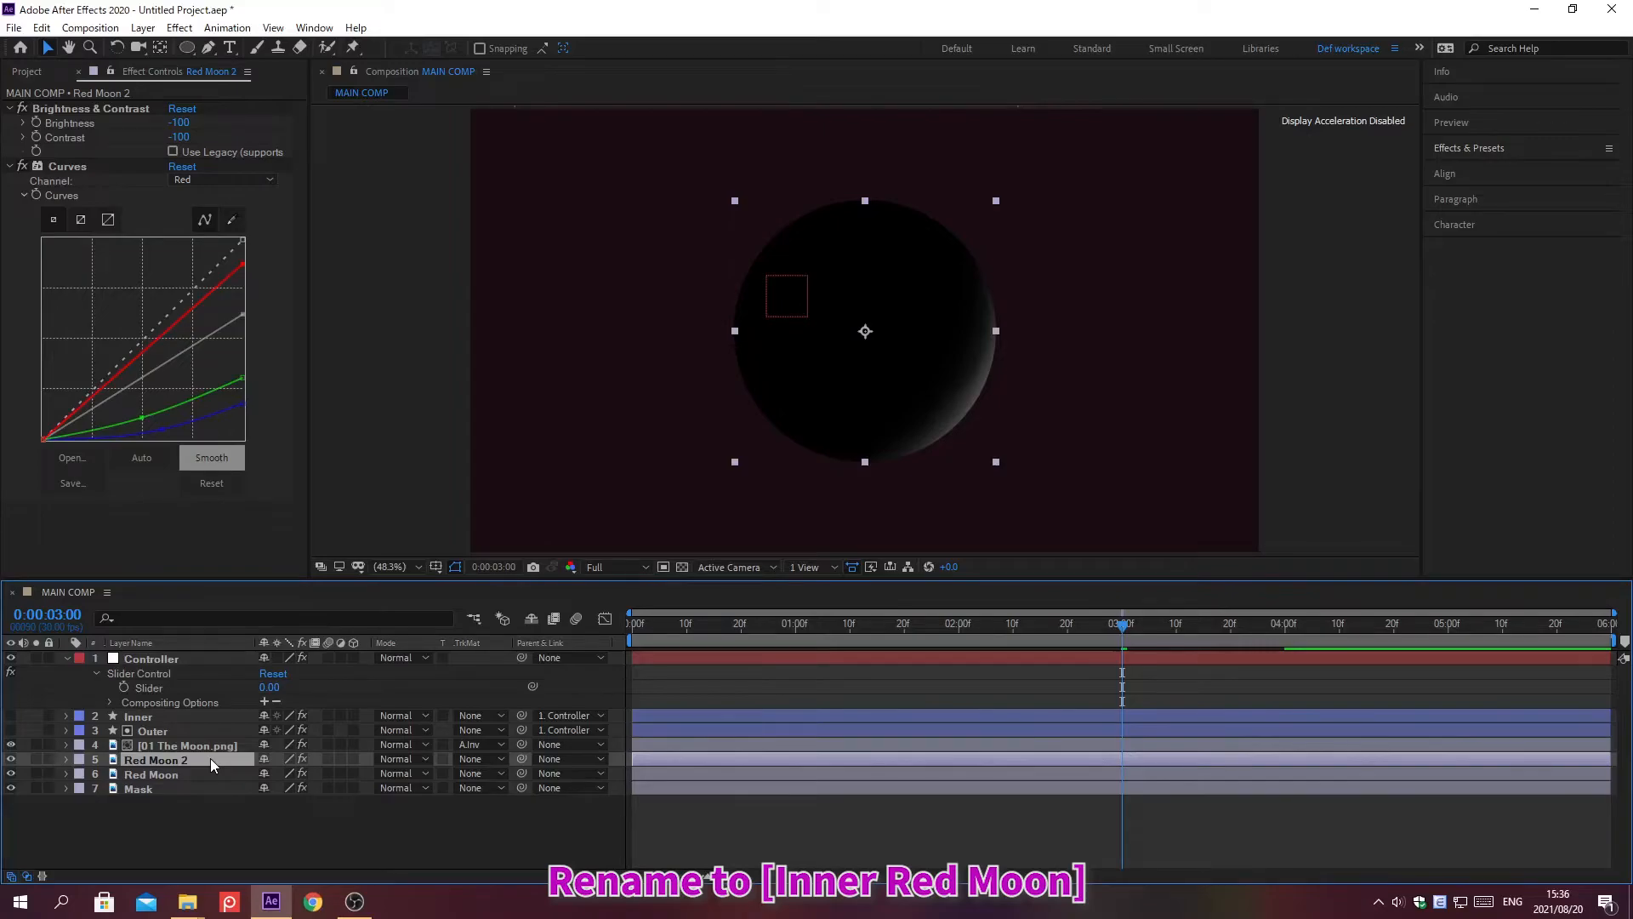
{"action": "key", "text": "Return"}
{"action": "type", "text": "Inn"}
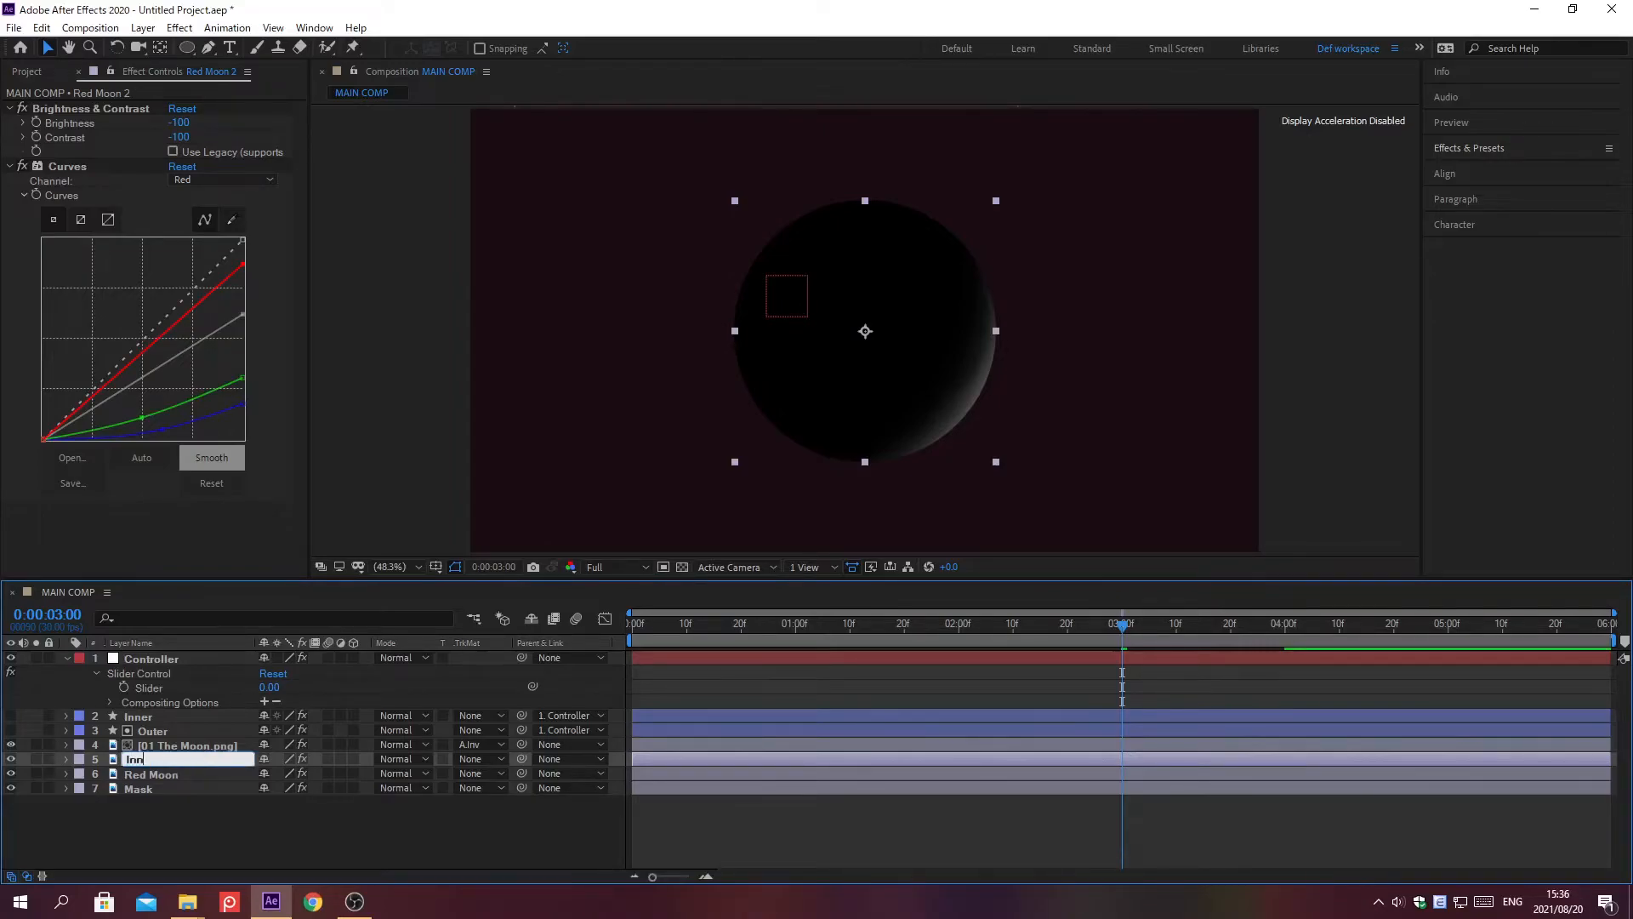
{"action": "type", "text": "er Red Moon"}
{"action": "key", "text": "Return"}
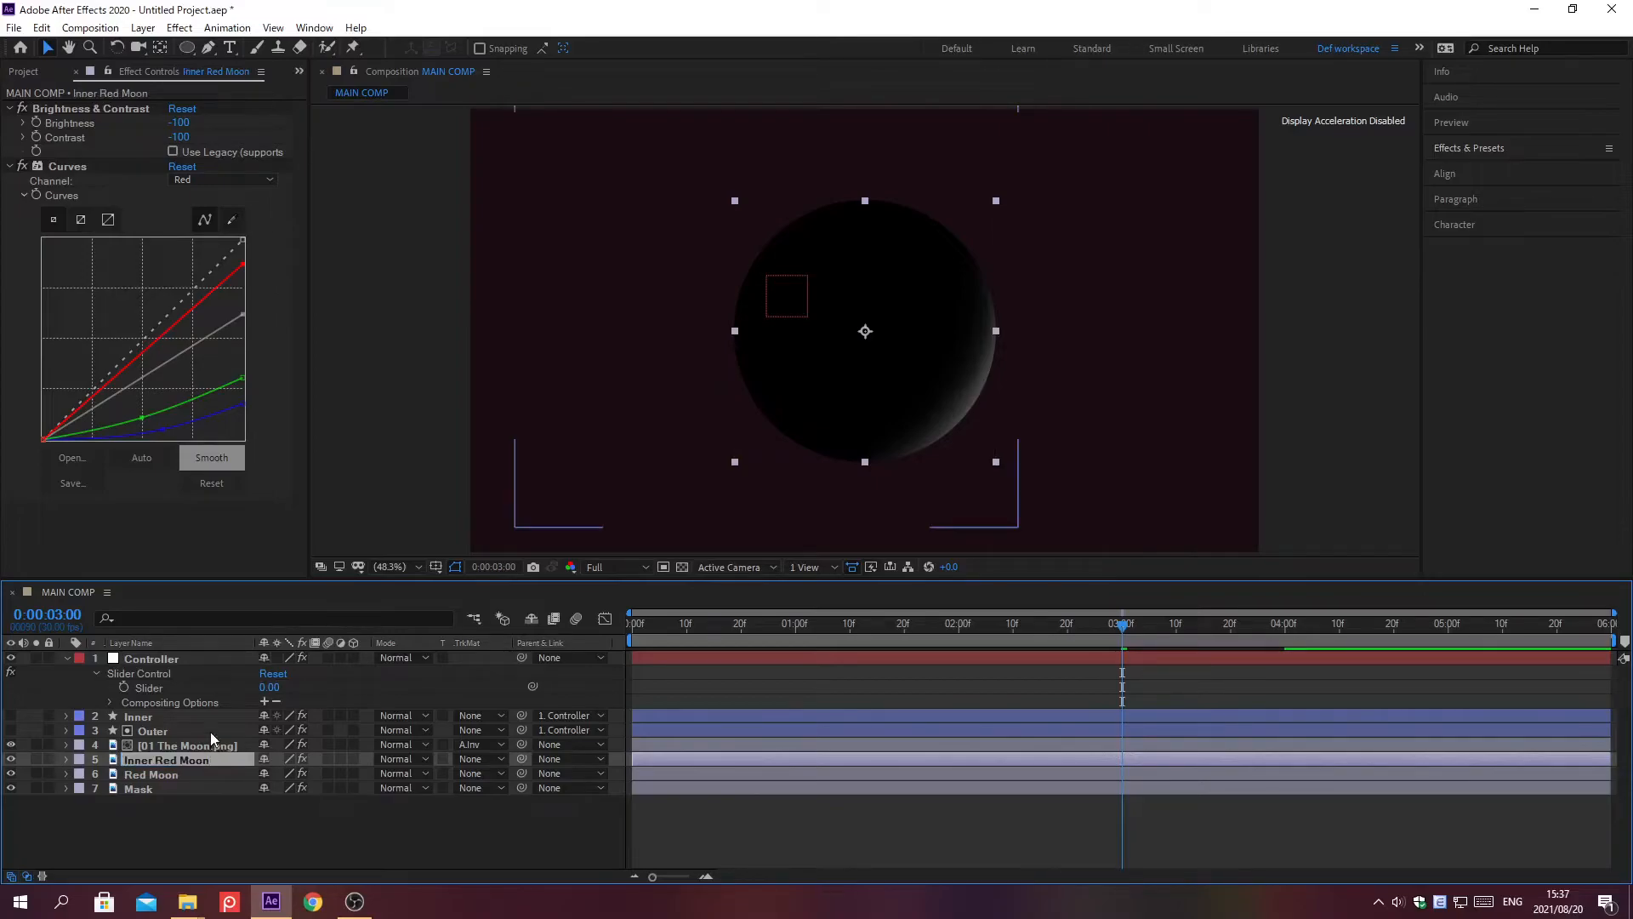
Move the Inner layer directly above Inner Red Moon and set Inner Red Moon's track matte to Alpha Inverted Matte "Inner"
{"action": "left_click", "coordinate": [211, 715]}
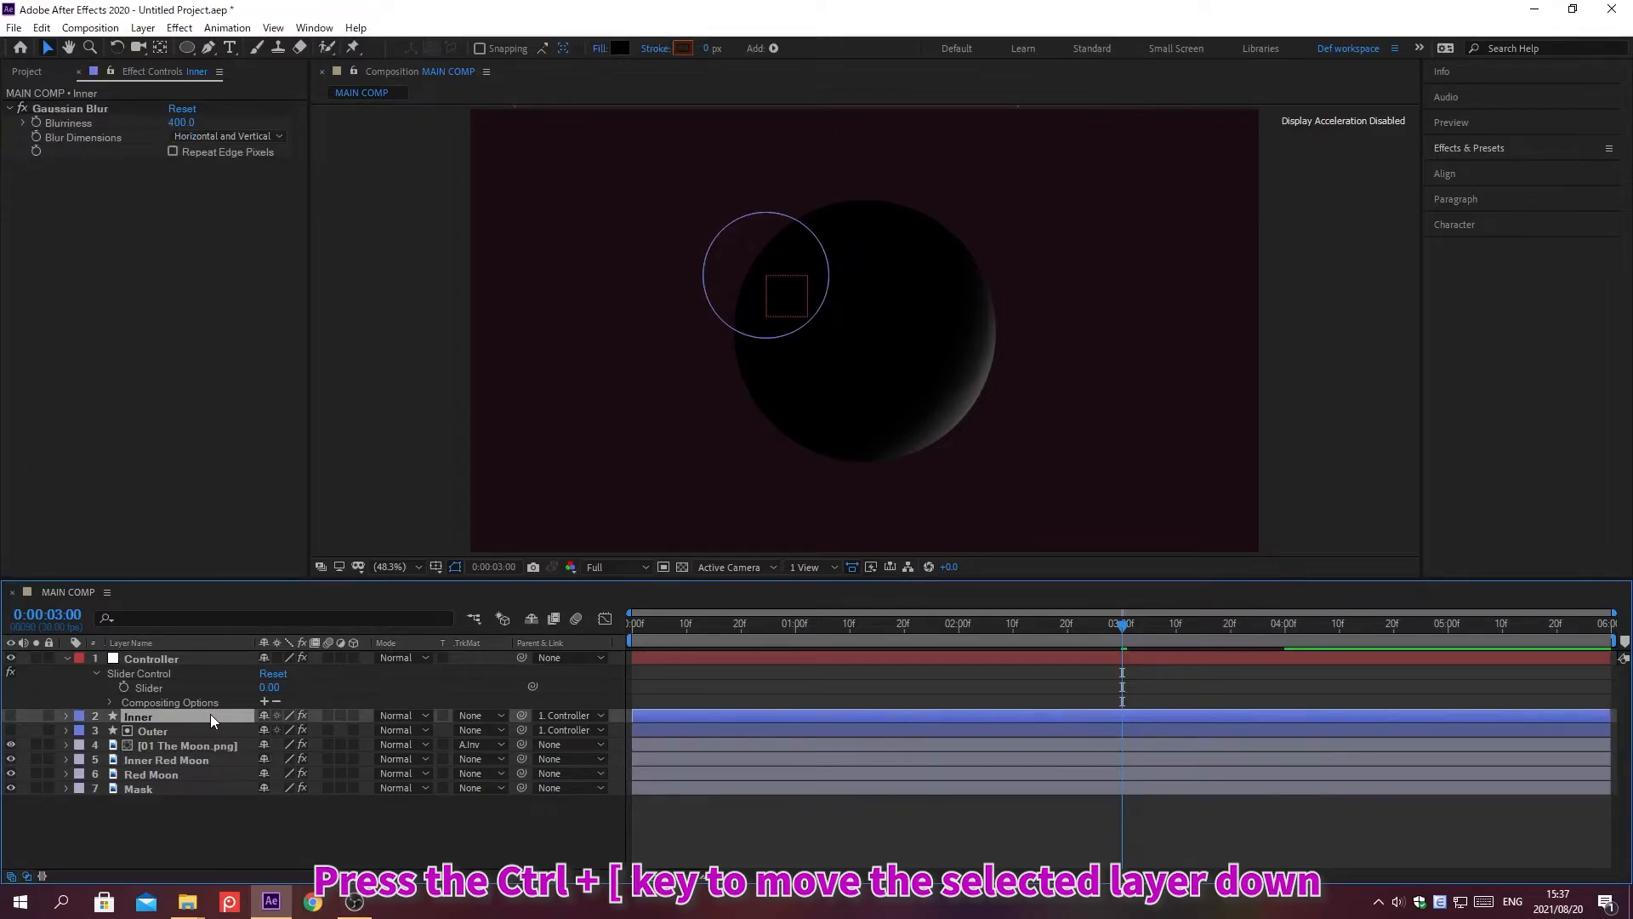
{"action": "key", "text": "ctrl+bracketleft"}
{"action": "key", "text": "ctrl+bracketleft"}
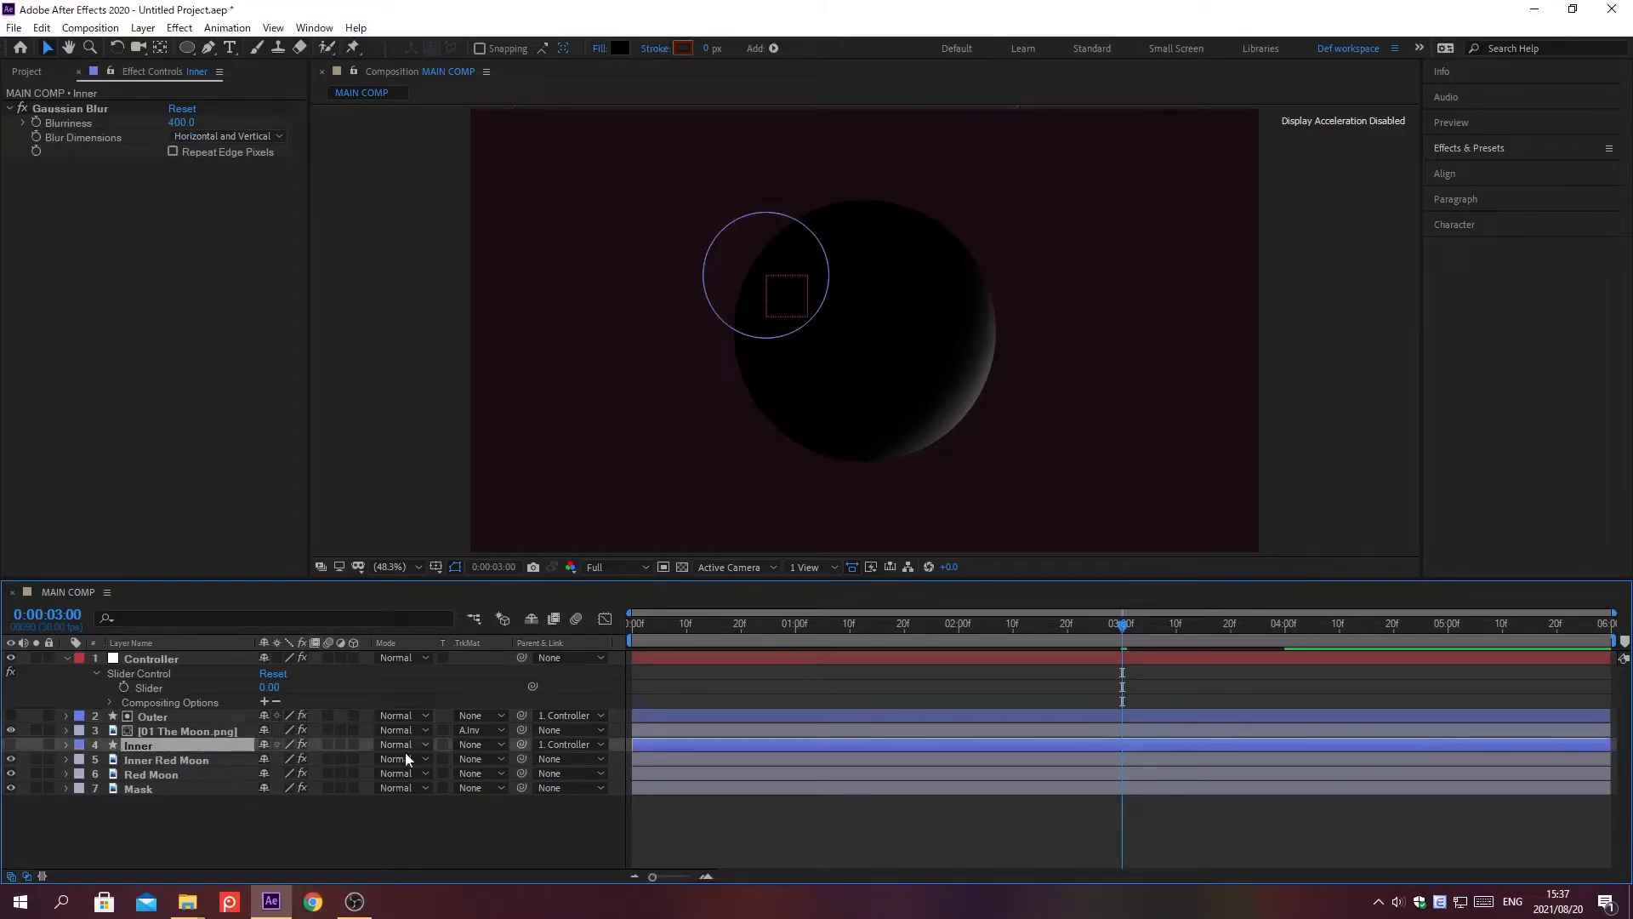
{"action": "left_click", "coordinate": [473, 759]}
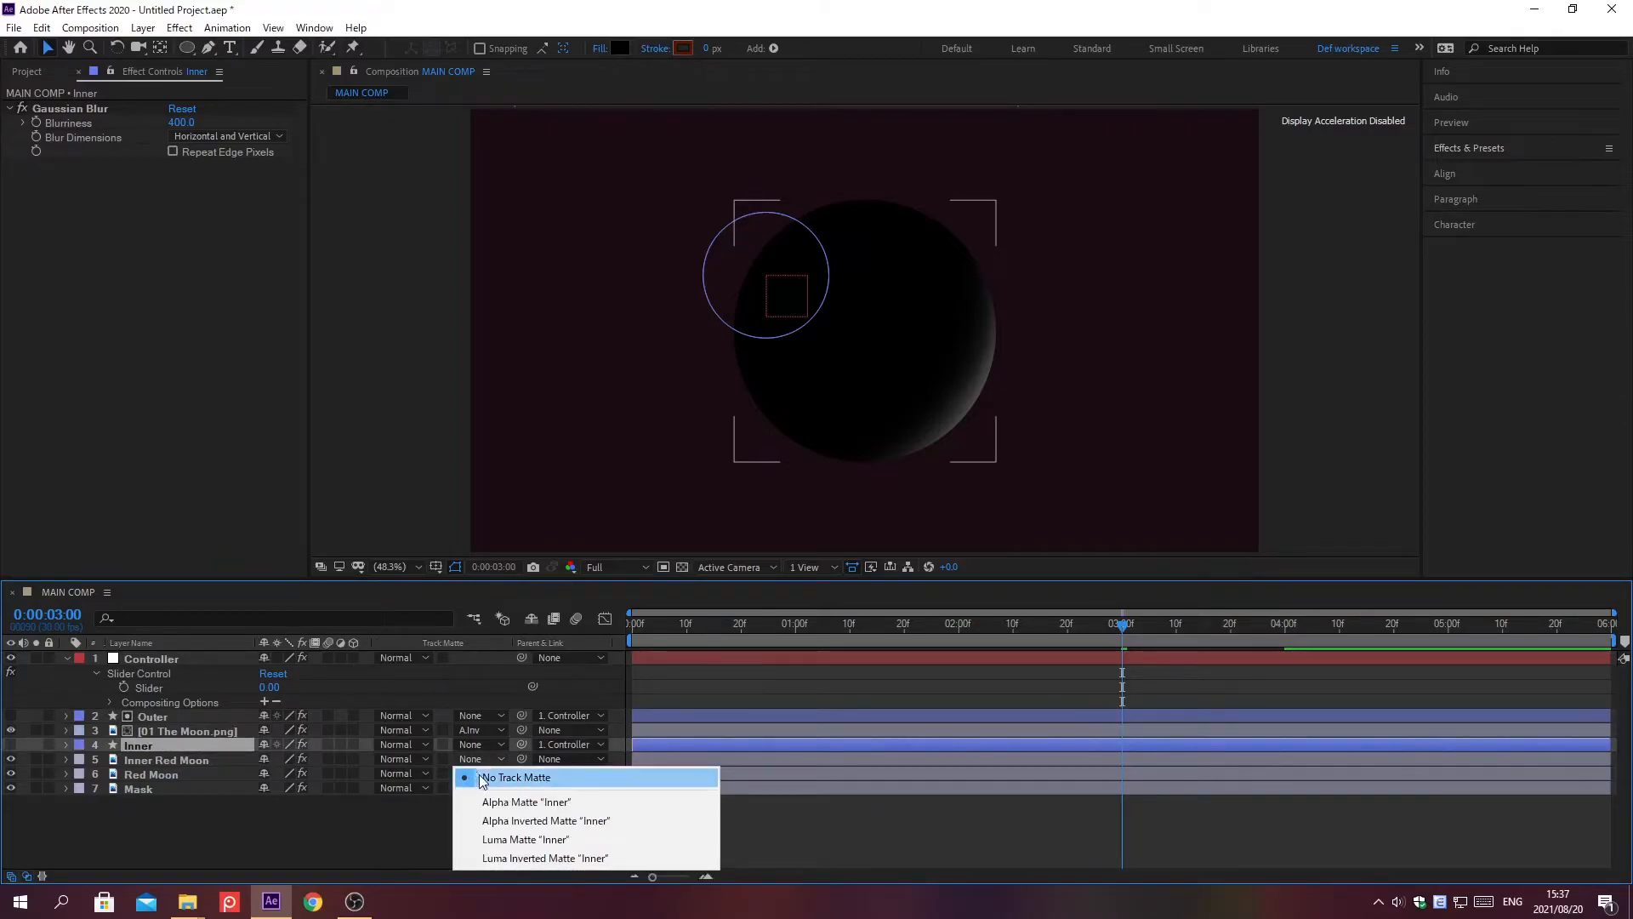
{"action": "left_click", "coordinate": [529, 820]}
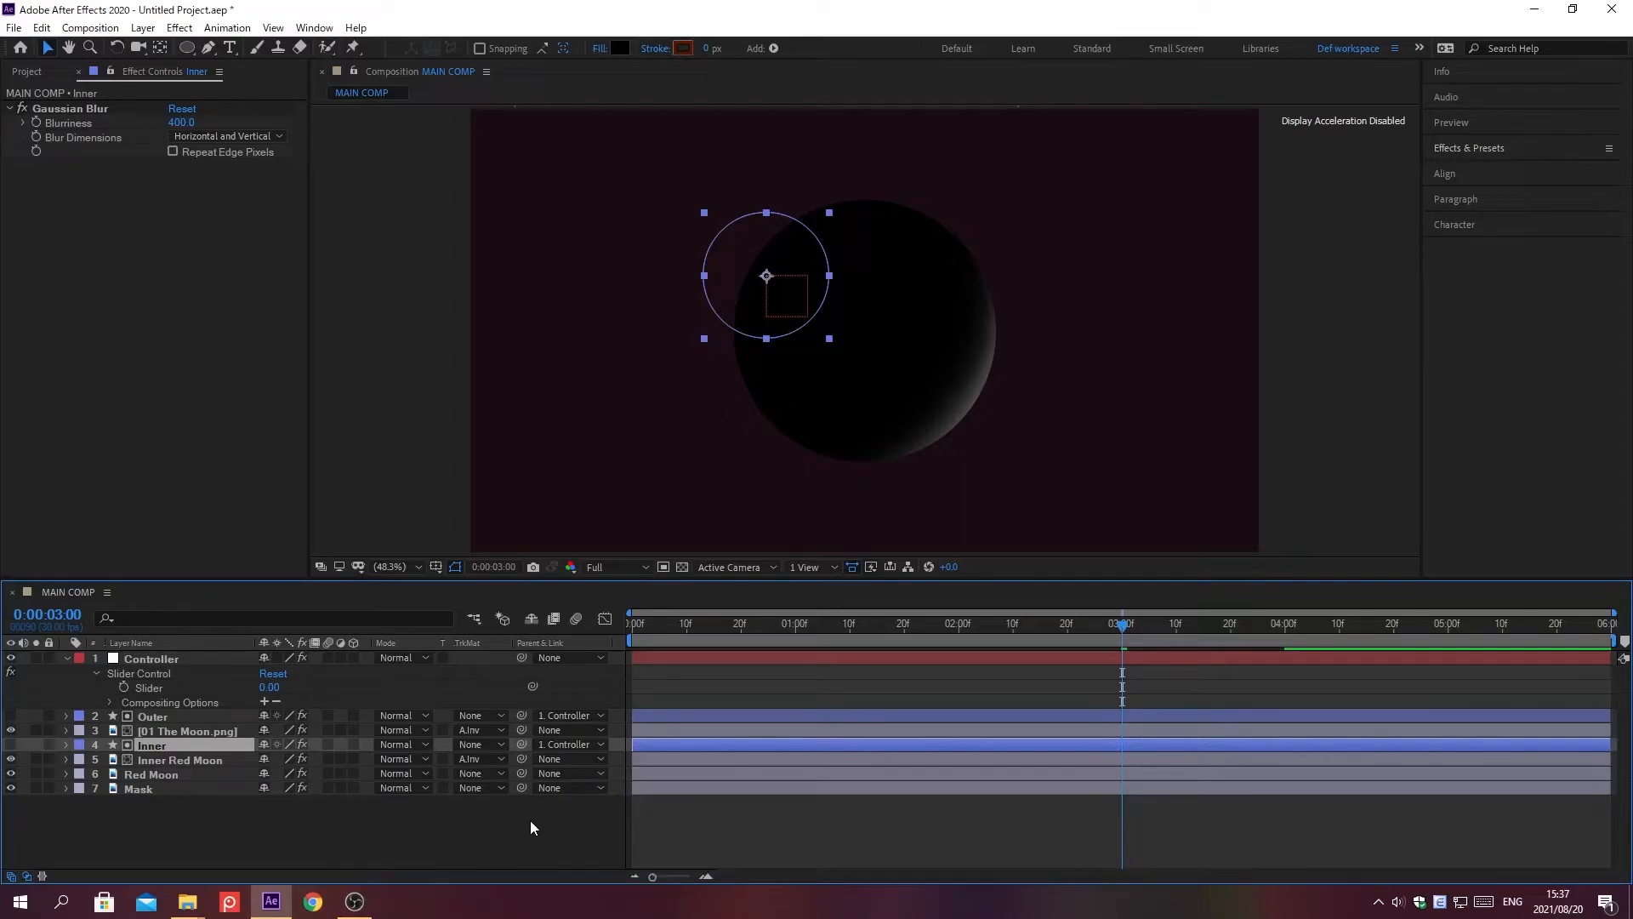
Raise the middle point of Inner Red Moon's Green curve slightly so the curve runs nearly straight
{"action": "key", "text": "ctrl+Down"}
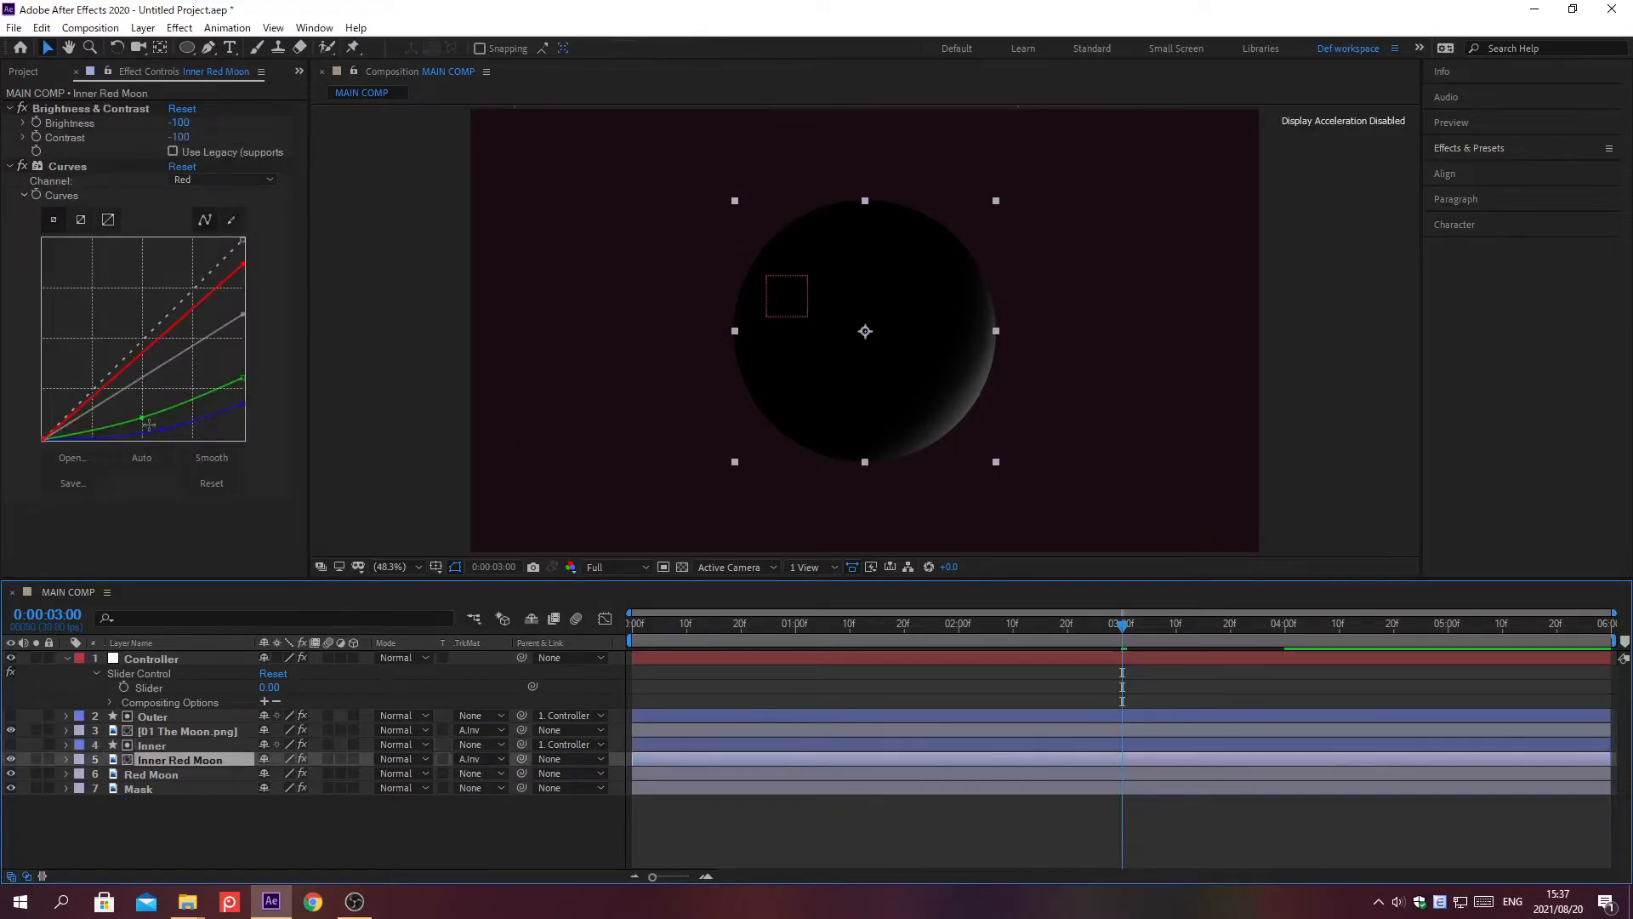
{"action": "left_click", "coordinate": [143, 419]}
{"action": "left_click_drag", "start_coordinate": [143, 419], "coordinate": [143, 414]}
Start keyframing the Controller's Slider at 0;00;05;00 with a value of 728
{"action": "key", "text": "alt+shift+j"}
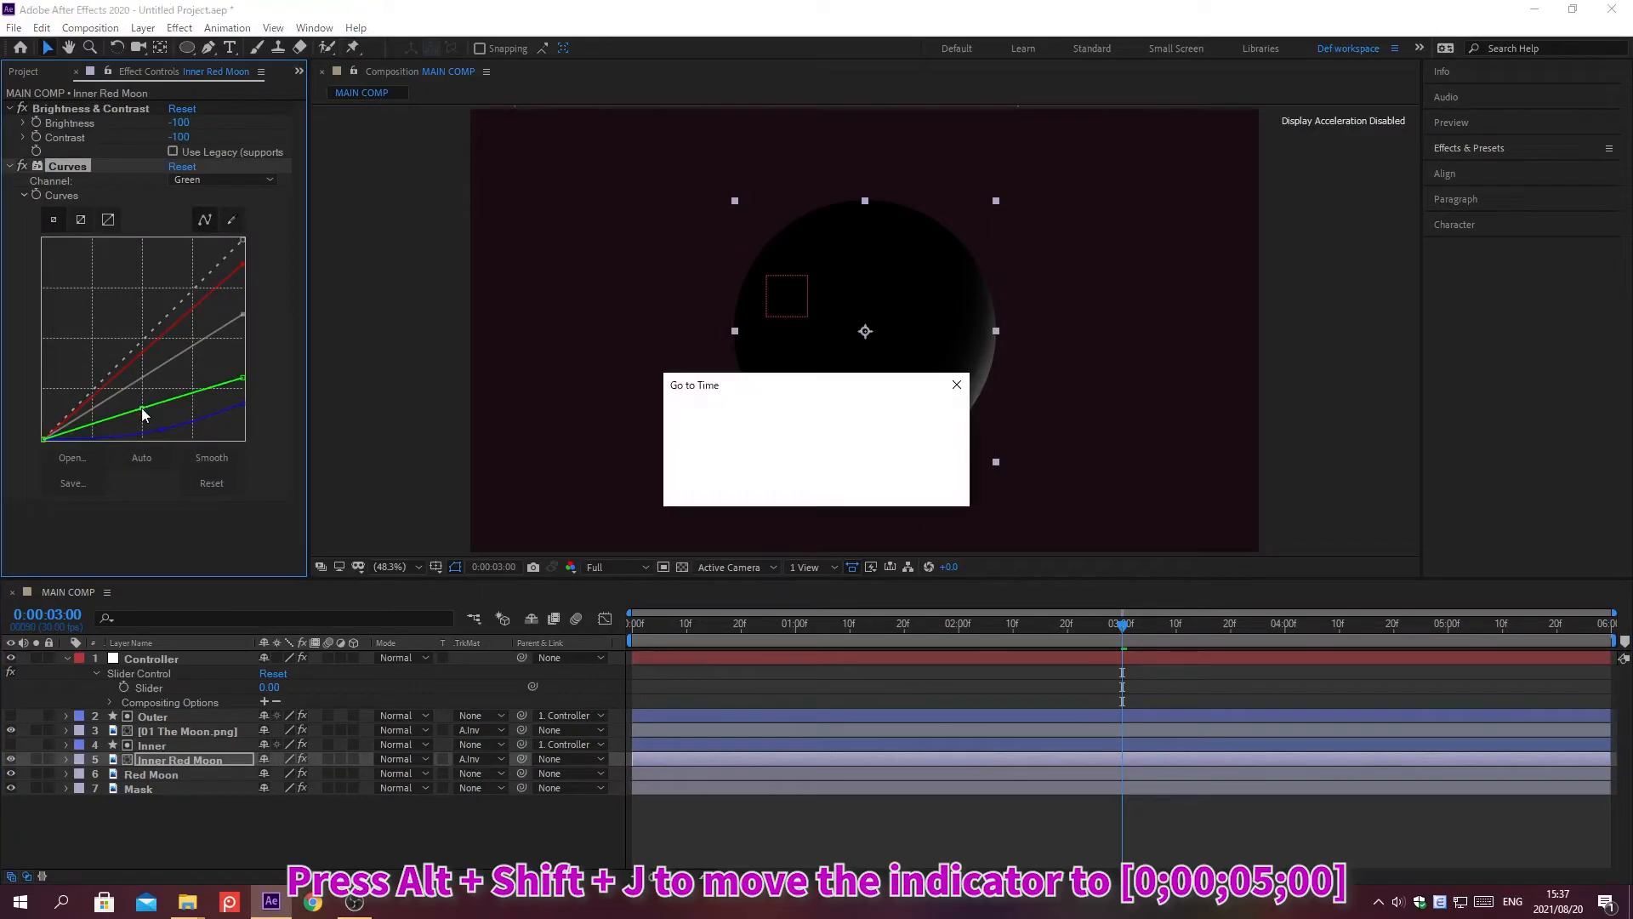
{"action": "type", "text": "0;00;05;00"}
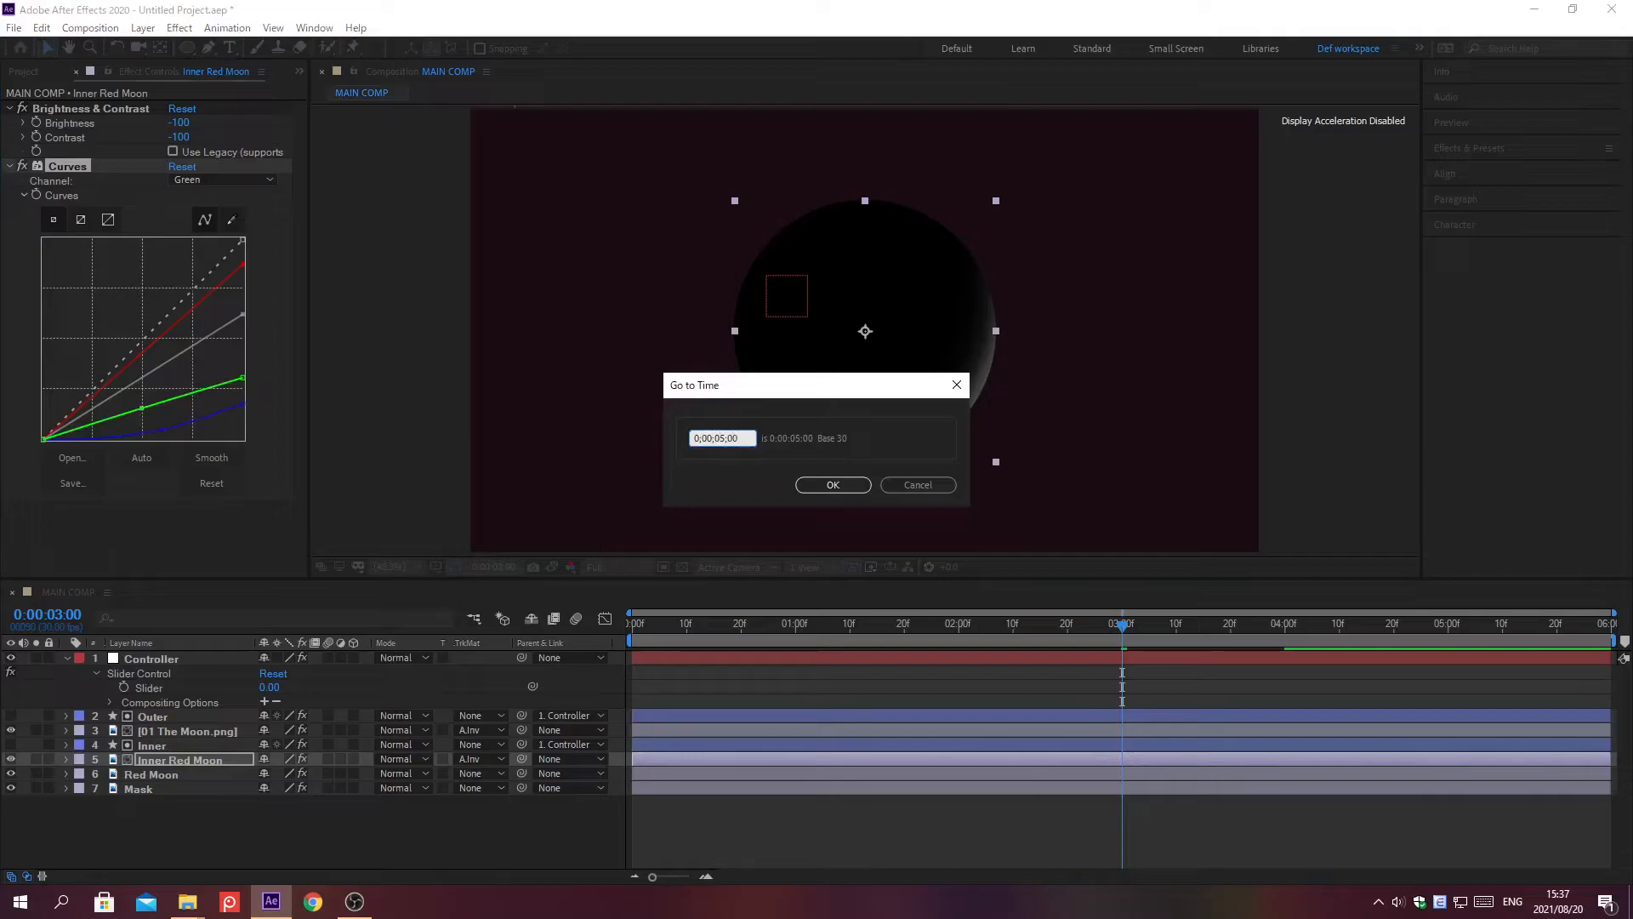
{"action": "key", "text": "Return"}
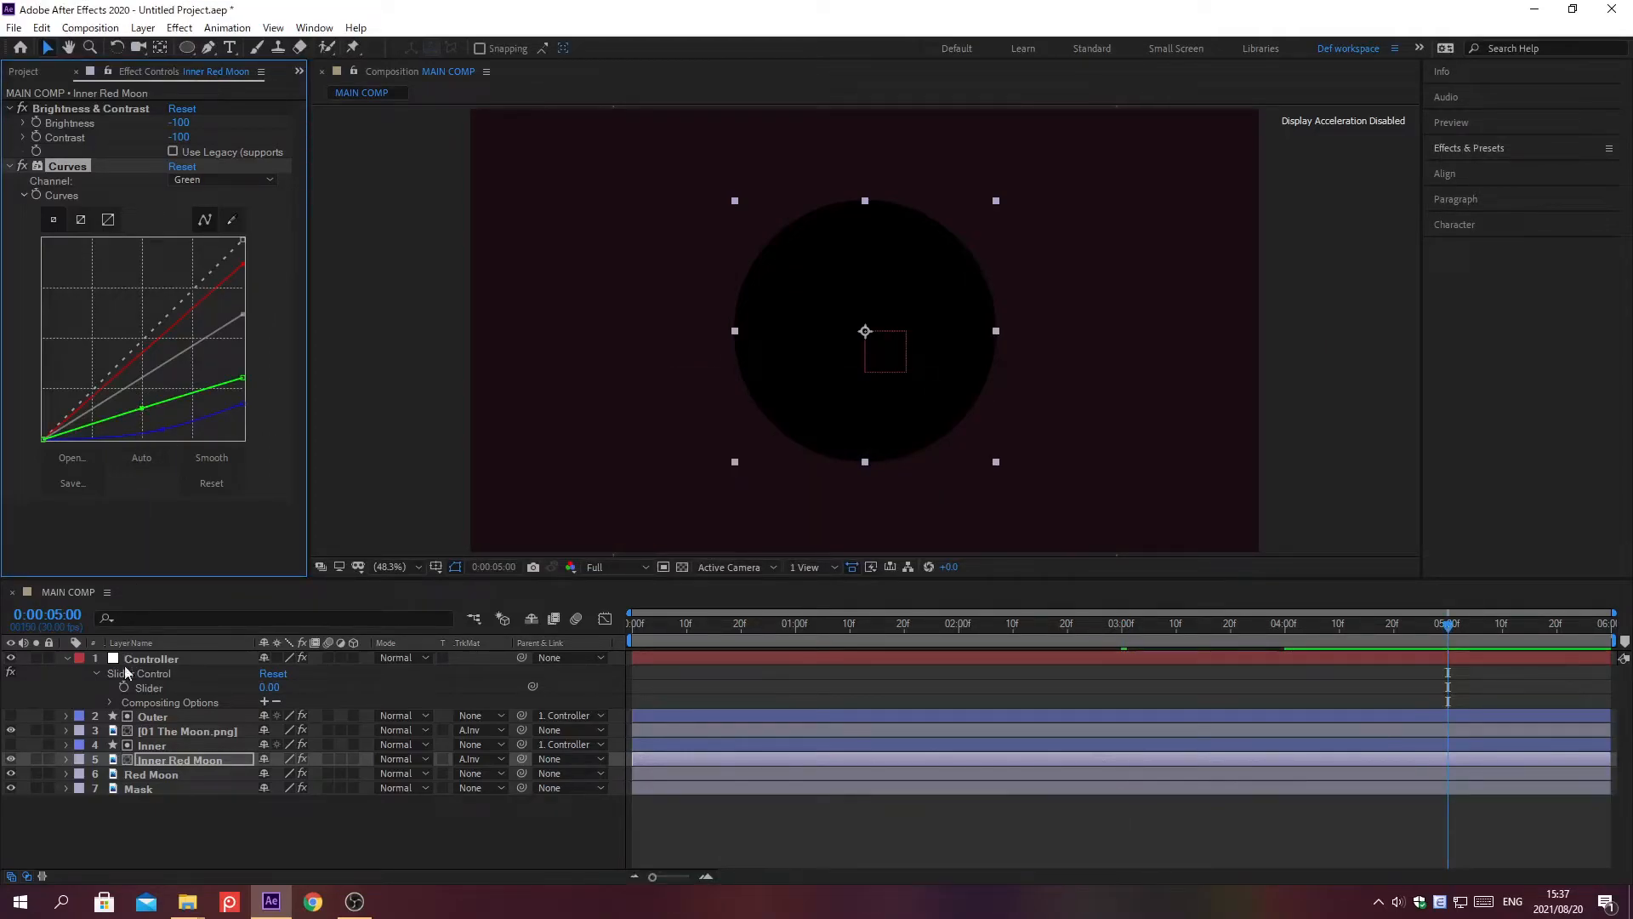
{"action": "left_click", "coordinate": [126, 687]}
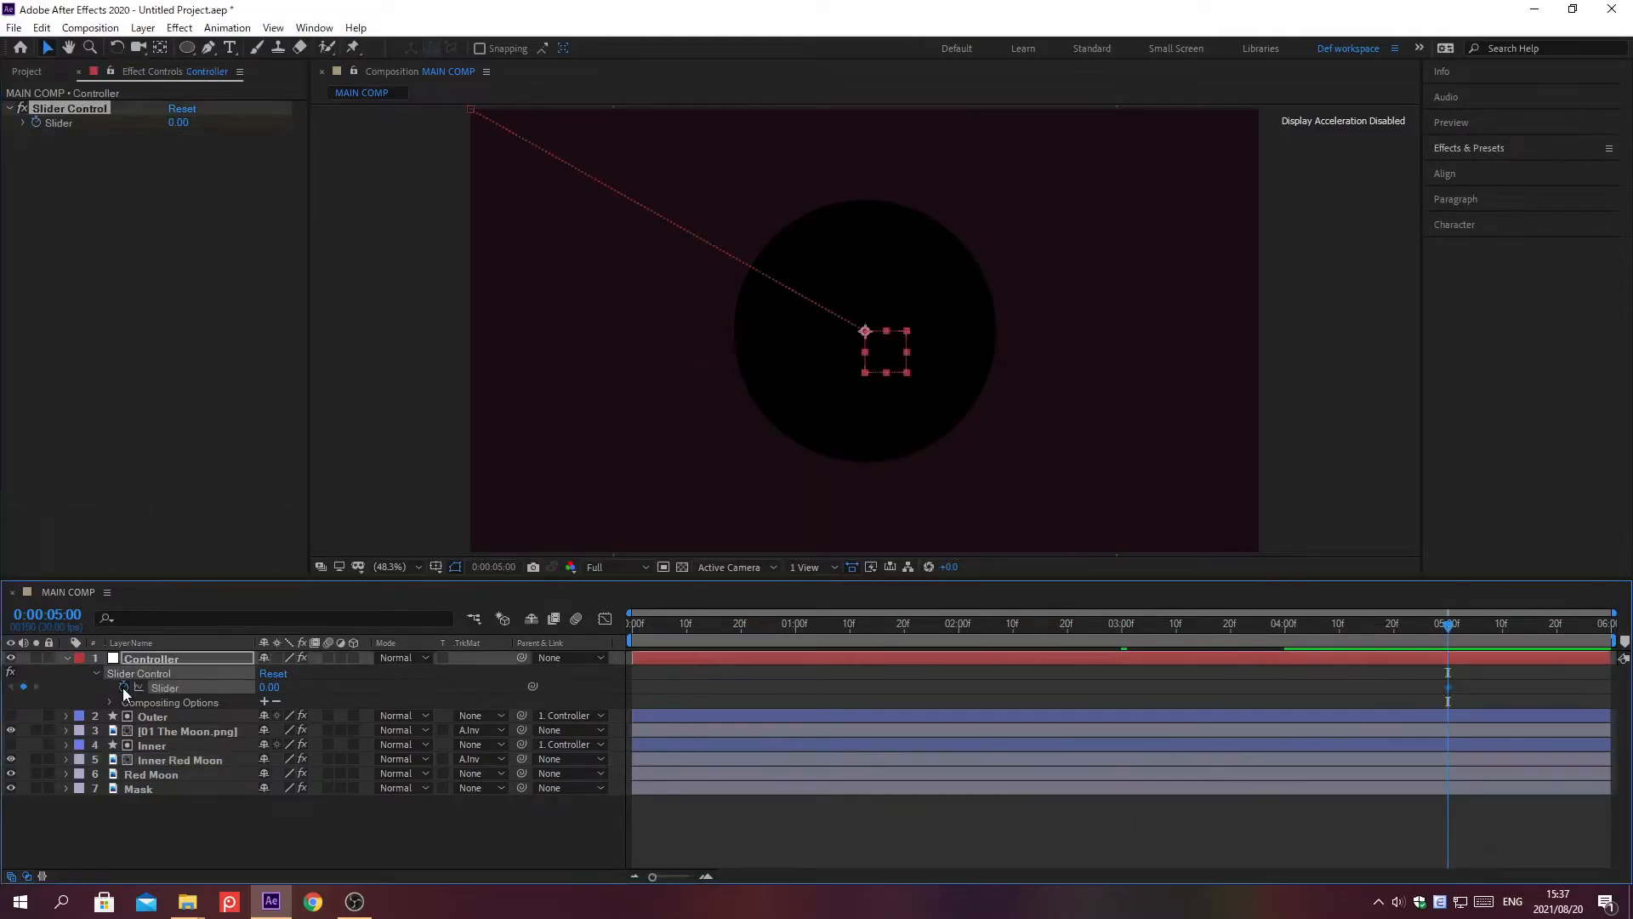
{"action": "left_click", "coordinate": [790, 85]}
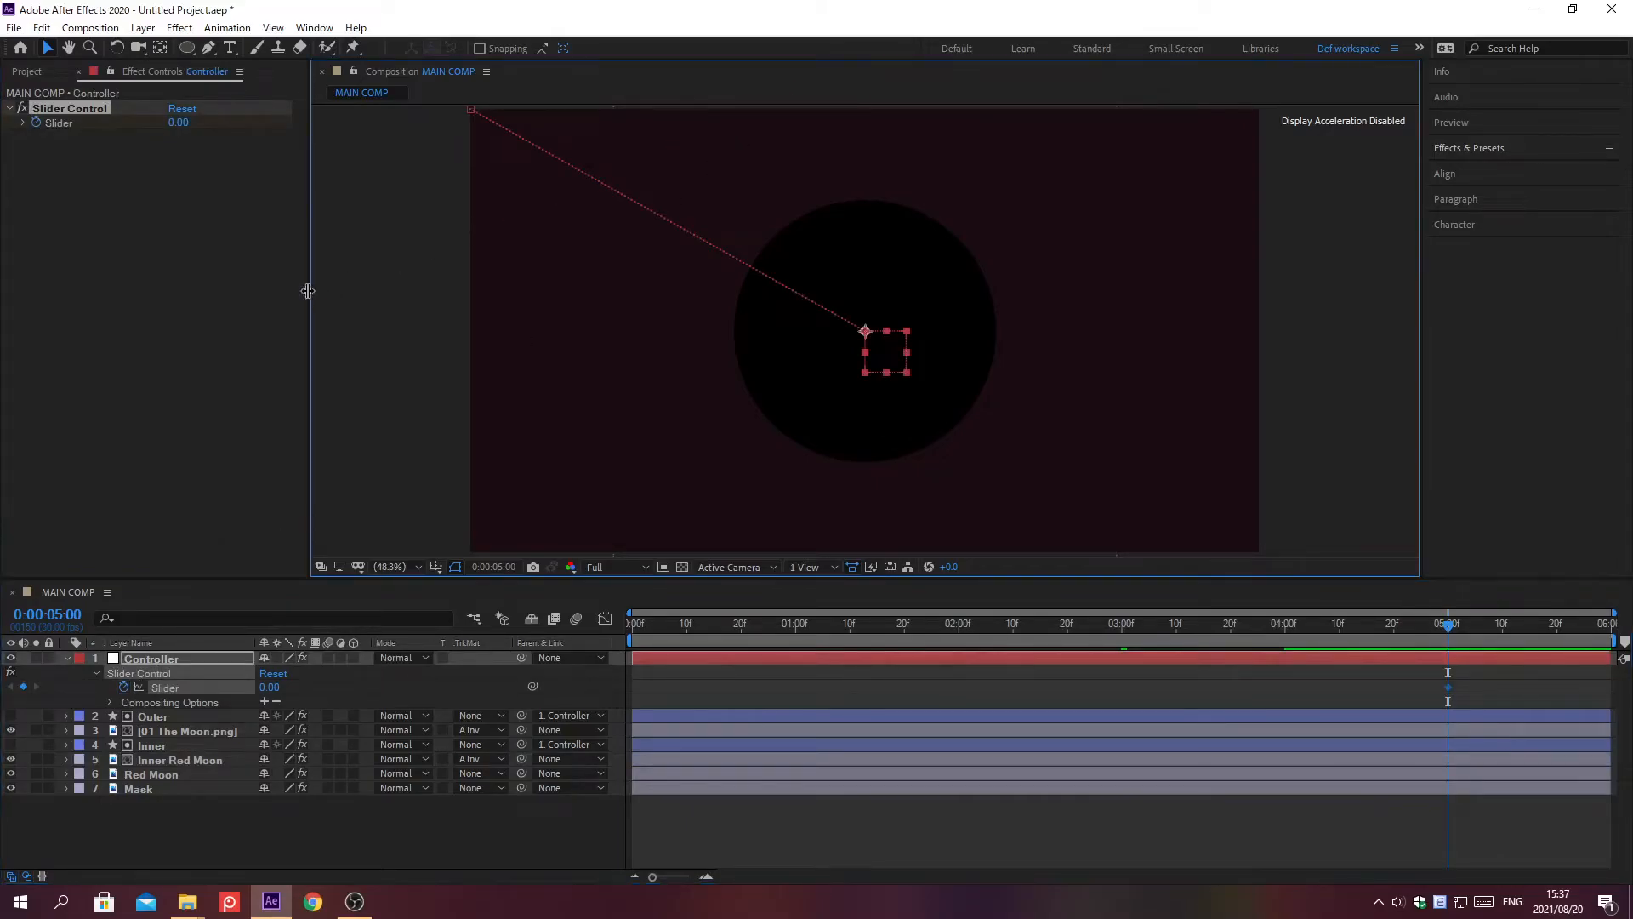
{"action": "left_click_drag", "start_coordinate": [311, 298], "coordinate": [277, 389]}
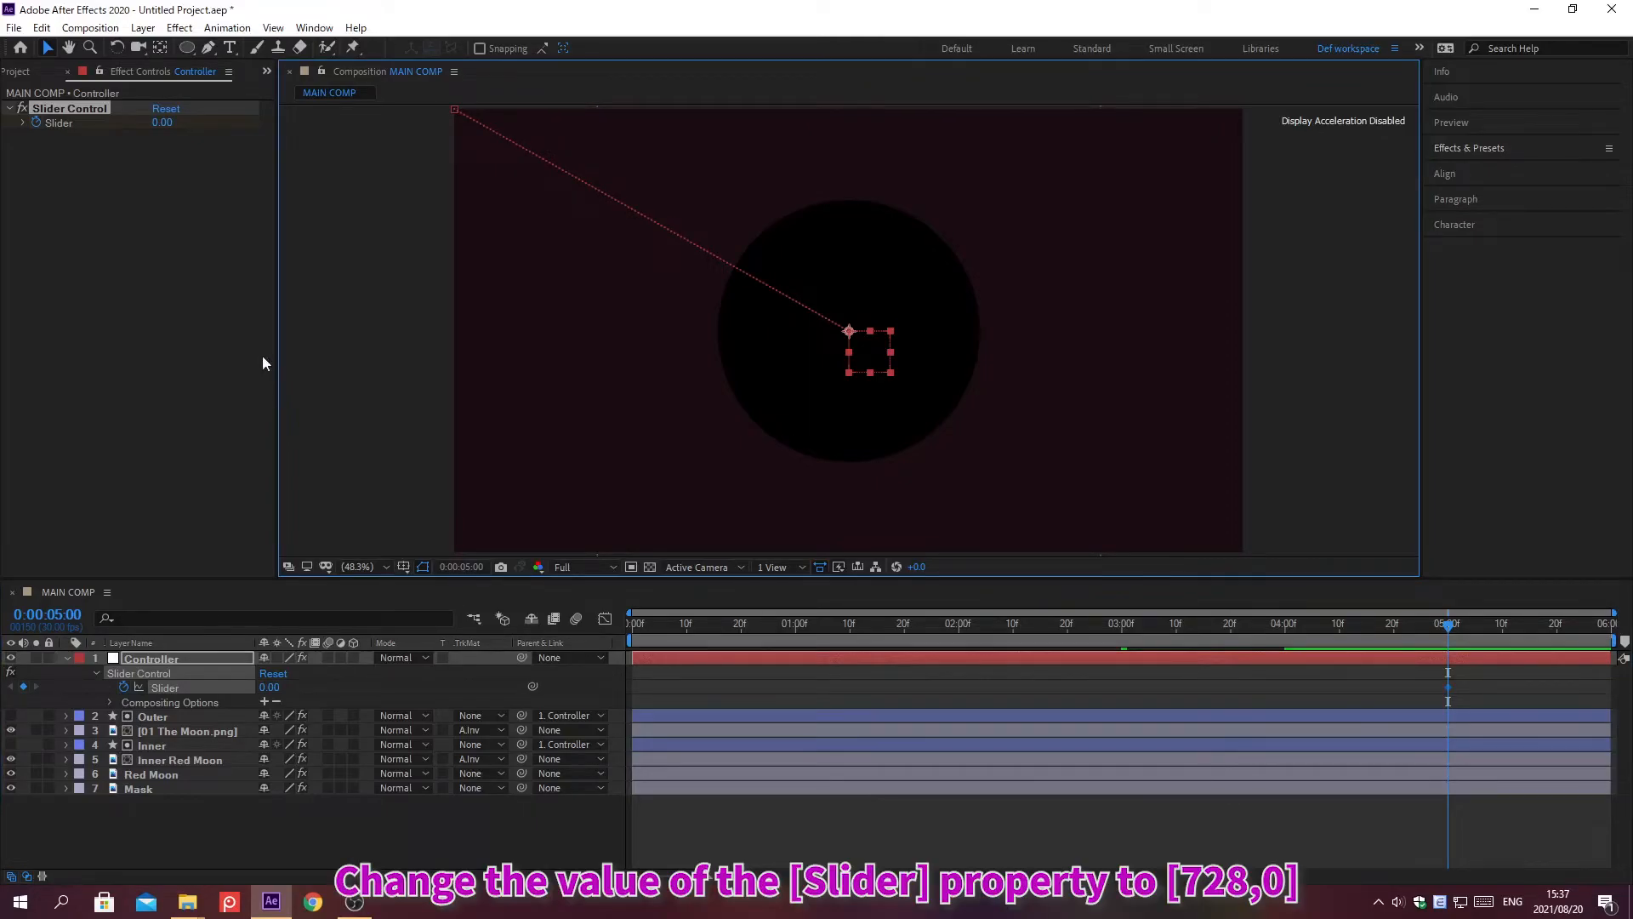
{"action": "left_click", "coordinate": [161, 122]}
{"action": "type", "text": "728"}
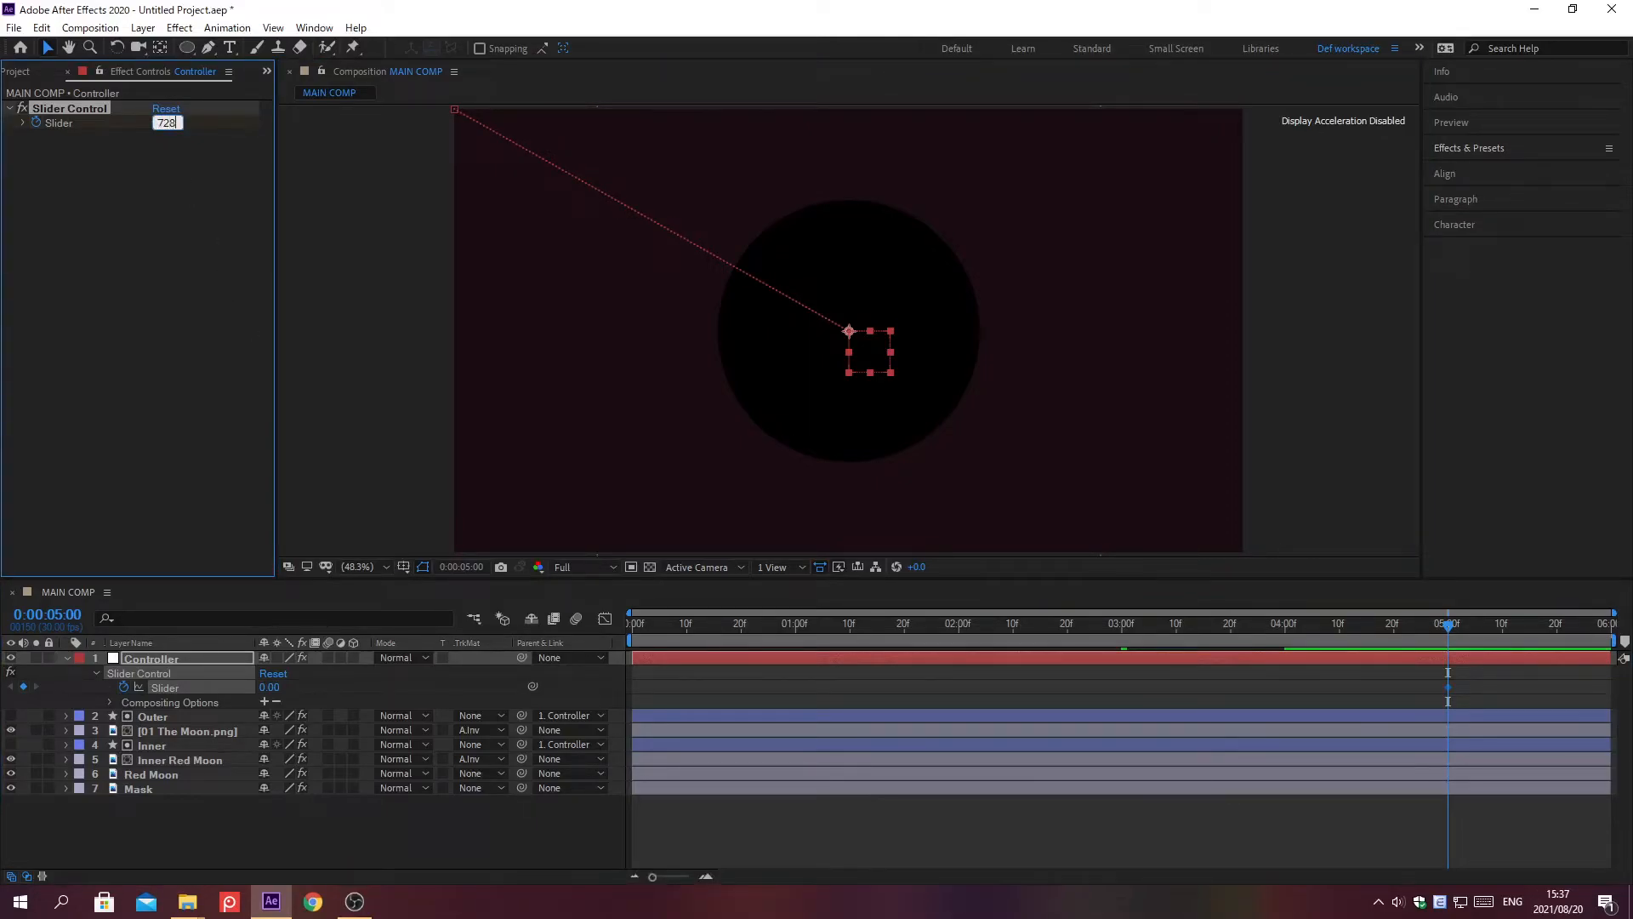
{"action": "key", "text": "Return"}
Add a Slider keyframe with a value of 40 at 0;00;03;00
{"action": "key", "text": "alt+shift+j"}
{"action": "type", "text": "0;00;03;00"}
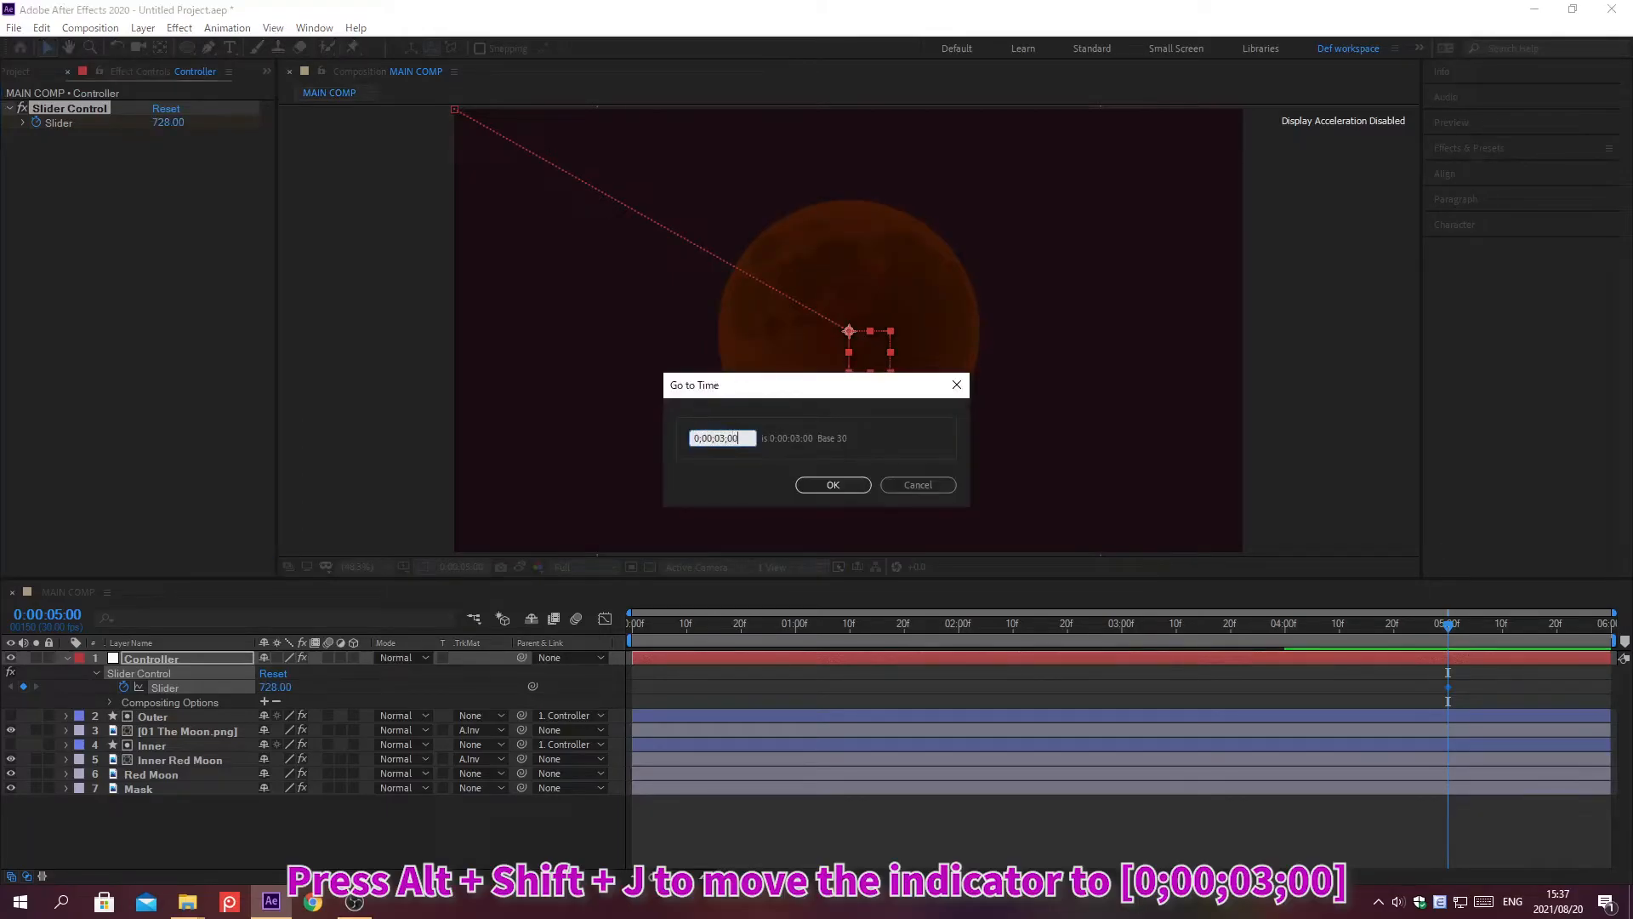
{"action": "key", "text": "Return"}
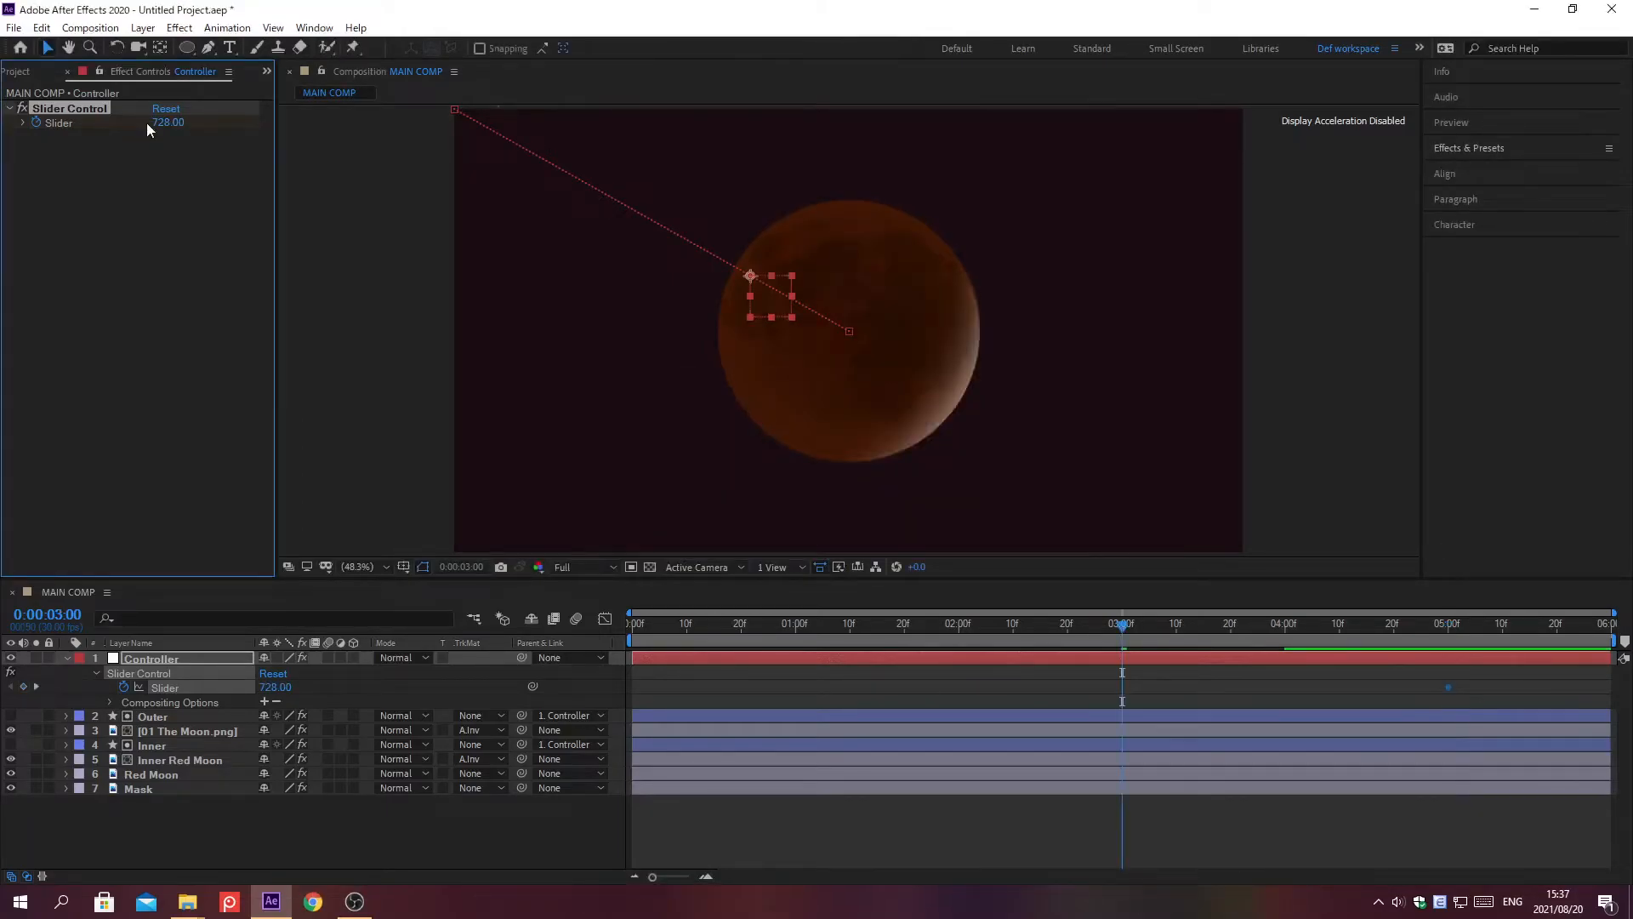
{"action": "left_click", "coordinate": [162, 123]}
{"action": "type", "text": "40"}
{"action": "key", "text": "Return"}
Add a Slider keyframe with a value of 10 at 0;00;01;00 and deselect the Controller layer
{"action": "key", "text": "alt+shift+j"}
{"action": "type", "text": "0;00;01;00"}
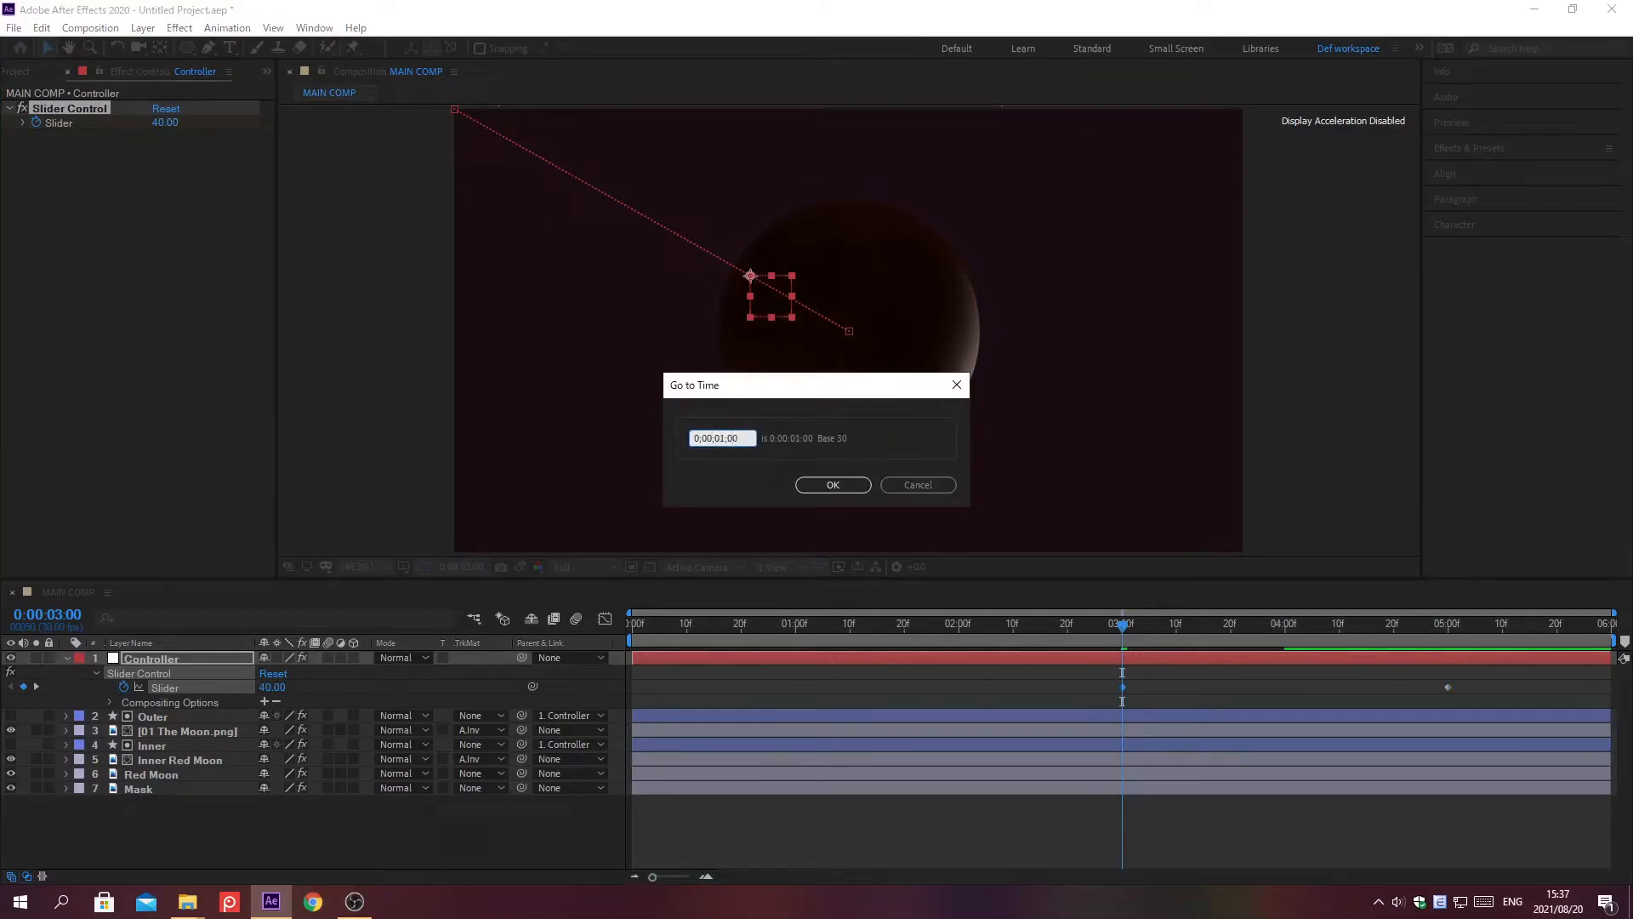
{"action": "key", "text": "Return"}
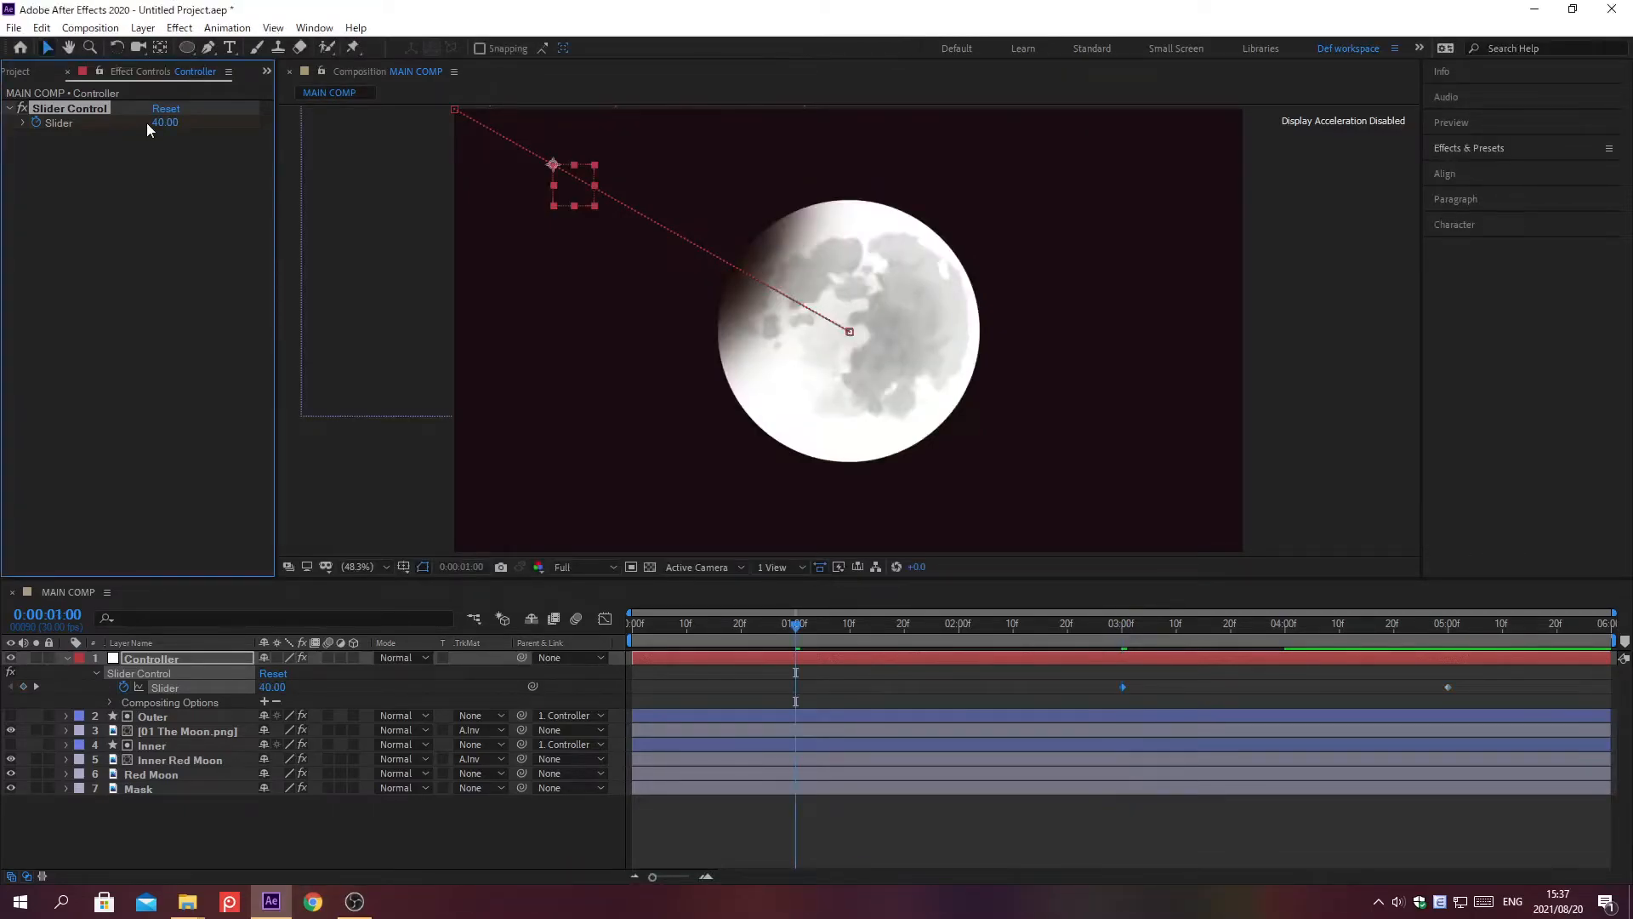
{"action": "left_click", "coordinate": [160, 122]}
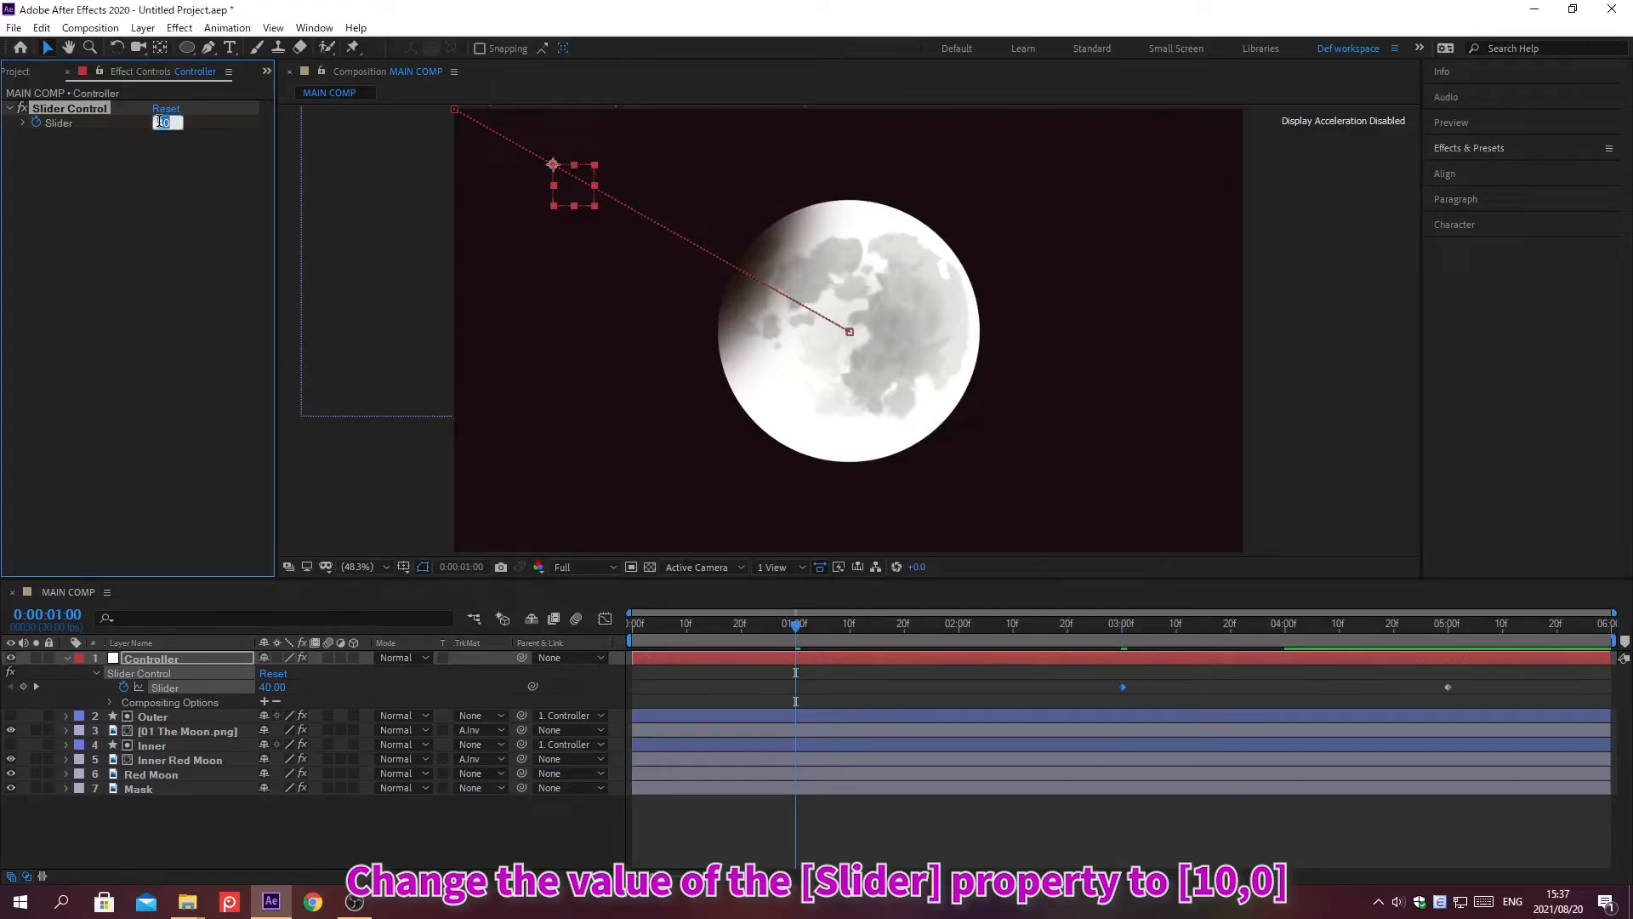
{"action": "type", "text": "10"}
{"action": "key", "text": "Return"}
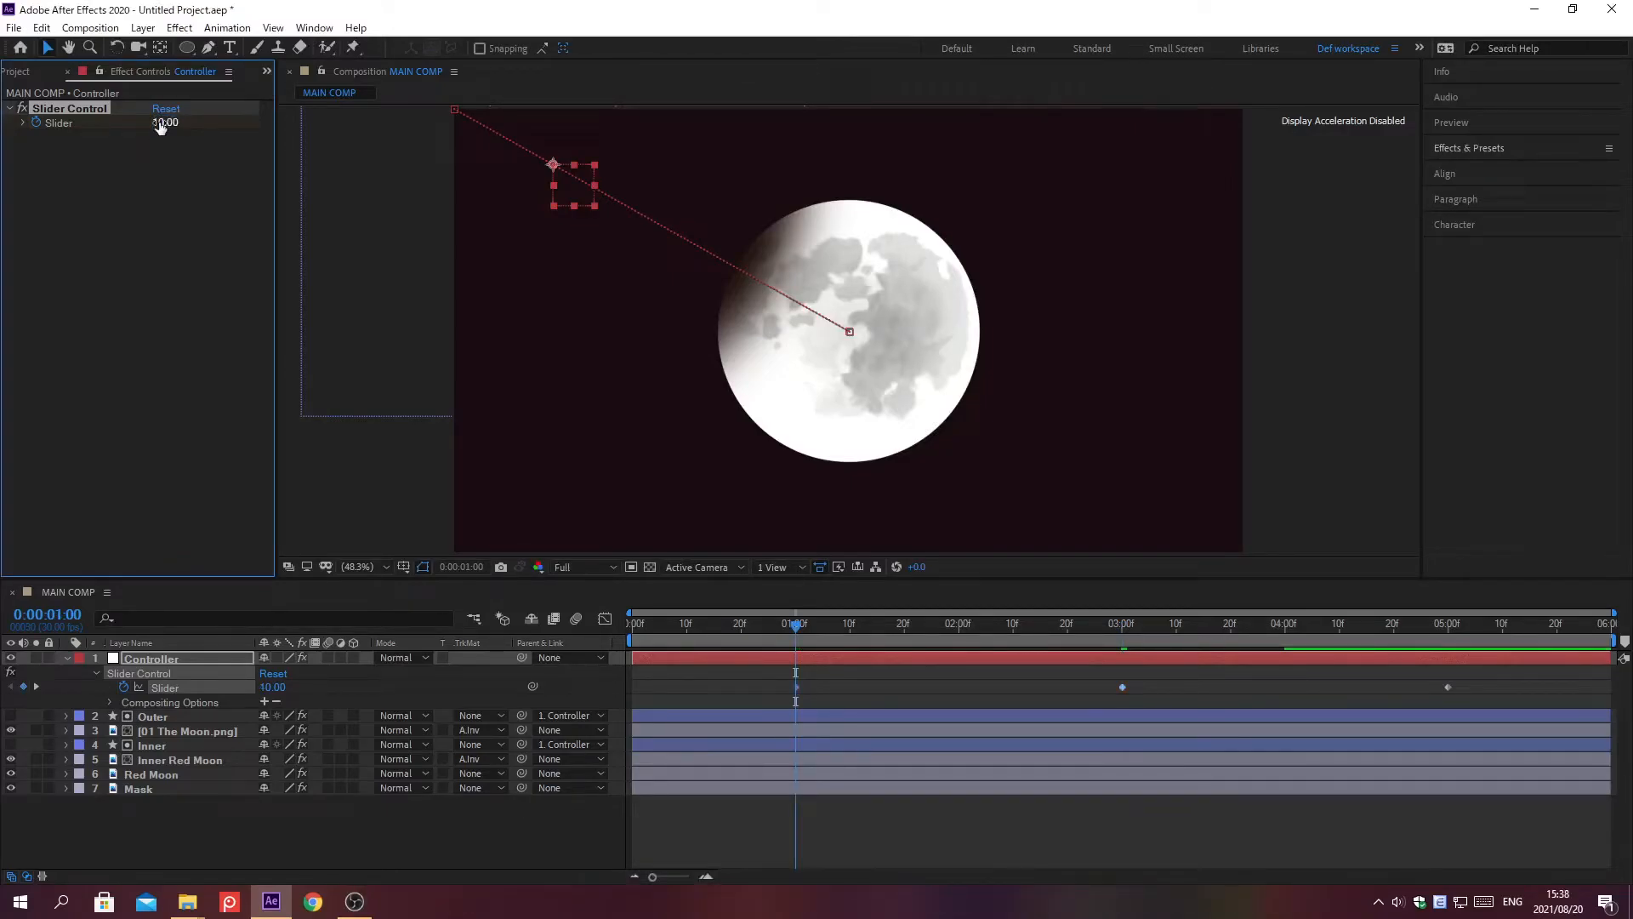
{"action": "left_click", "coordinate": [205, 834]}
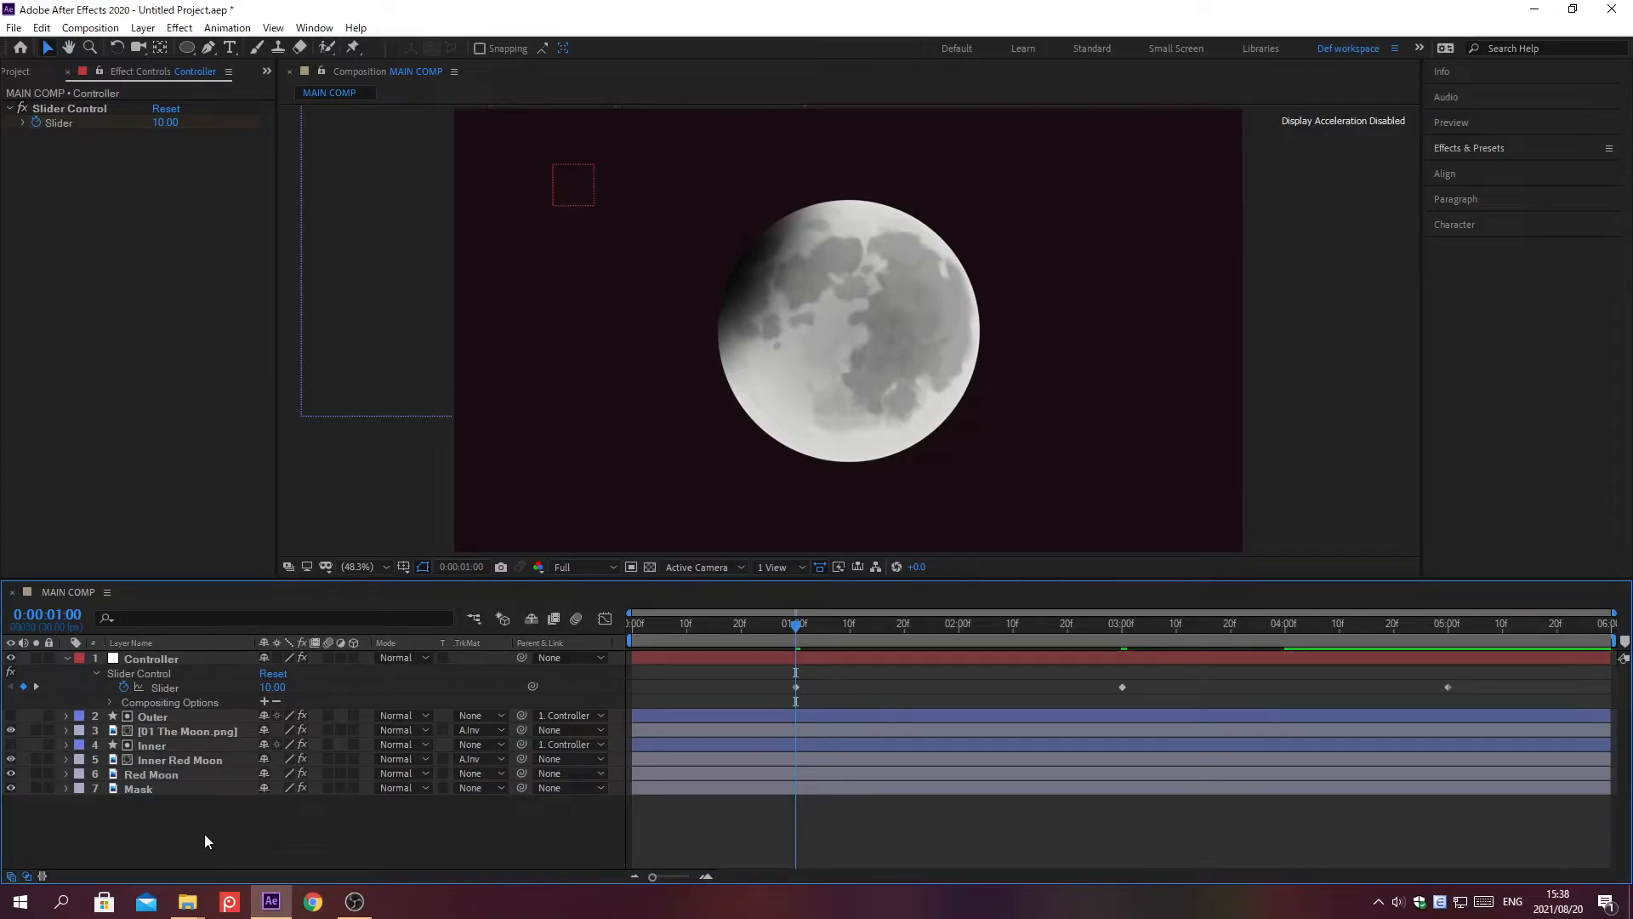
Pre-compose all layers as Eclipse Comp, moving all attributes into it and adjusting its duration to the selected layers' time span
{"action": "key", "text": "ctrl+a"}
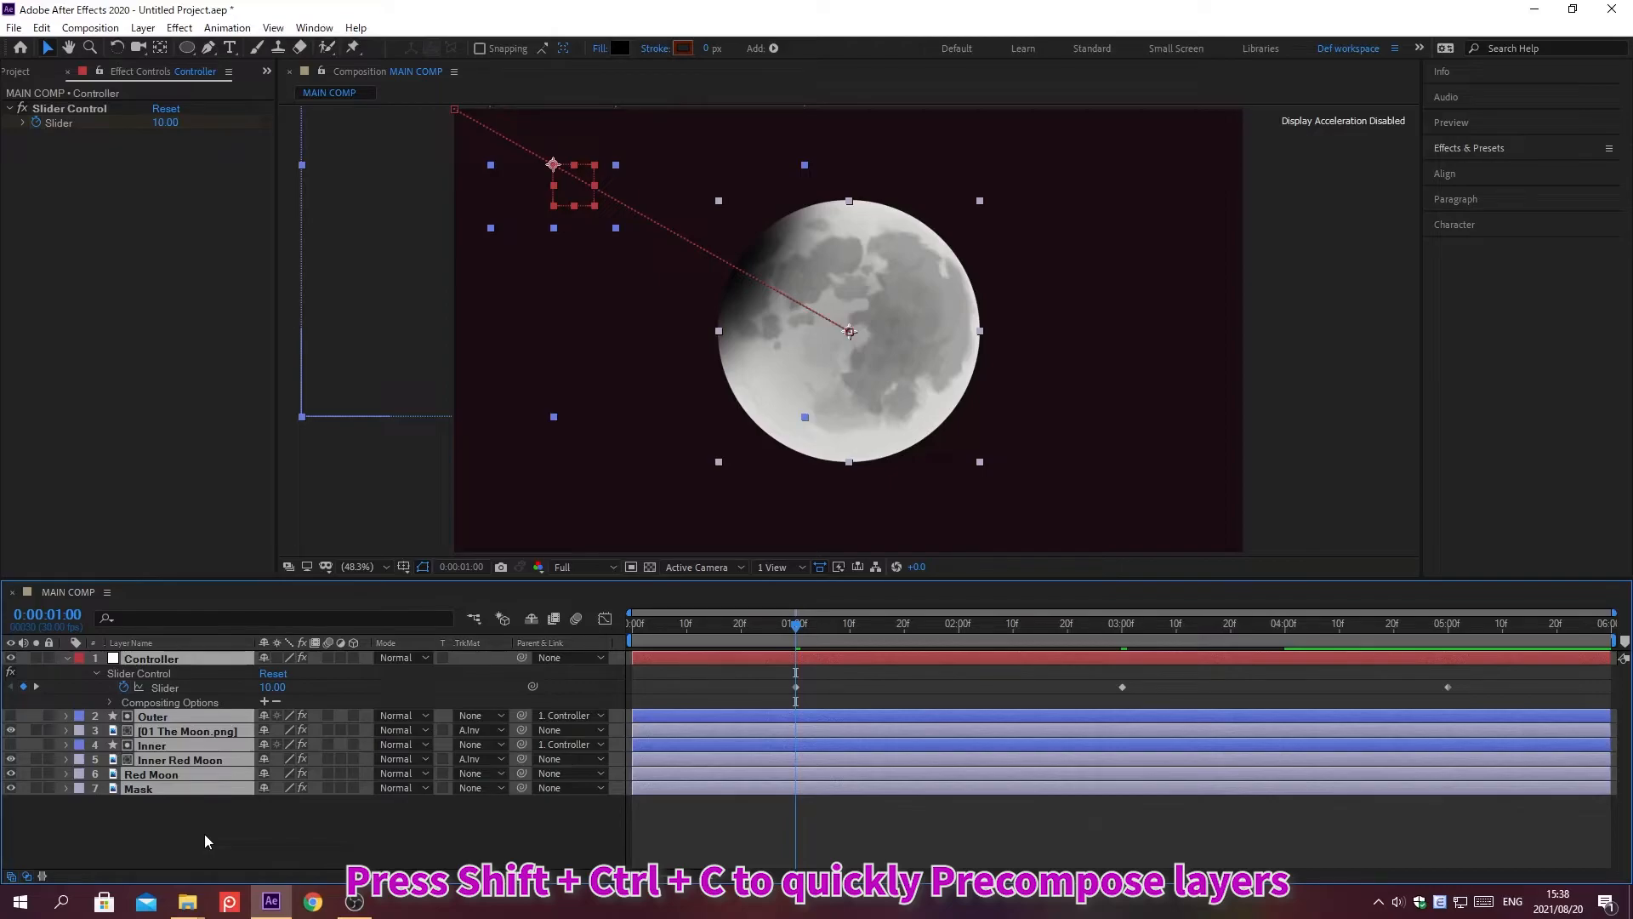
{"action": "key", "text": "ctrl+shift+c"}
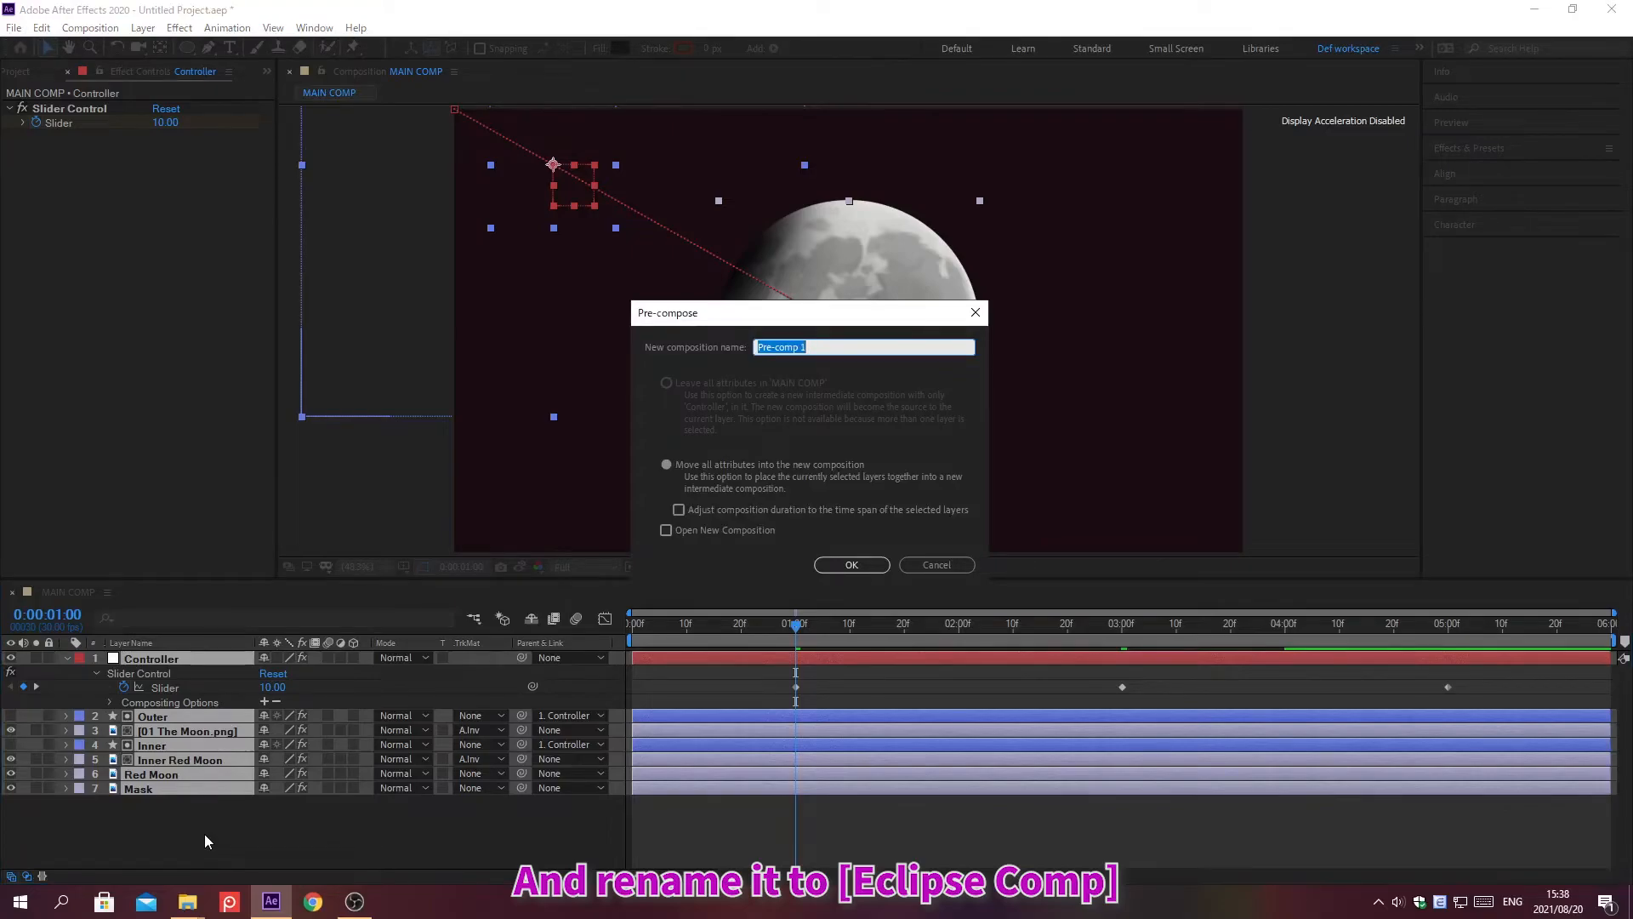
{"action": "type", "text": "Ecl"}
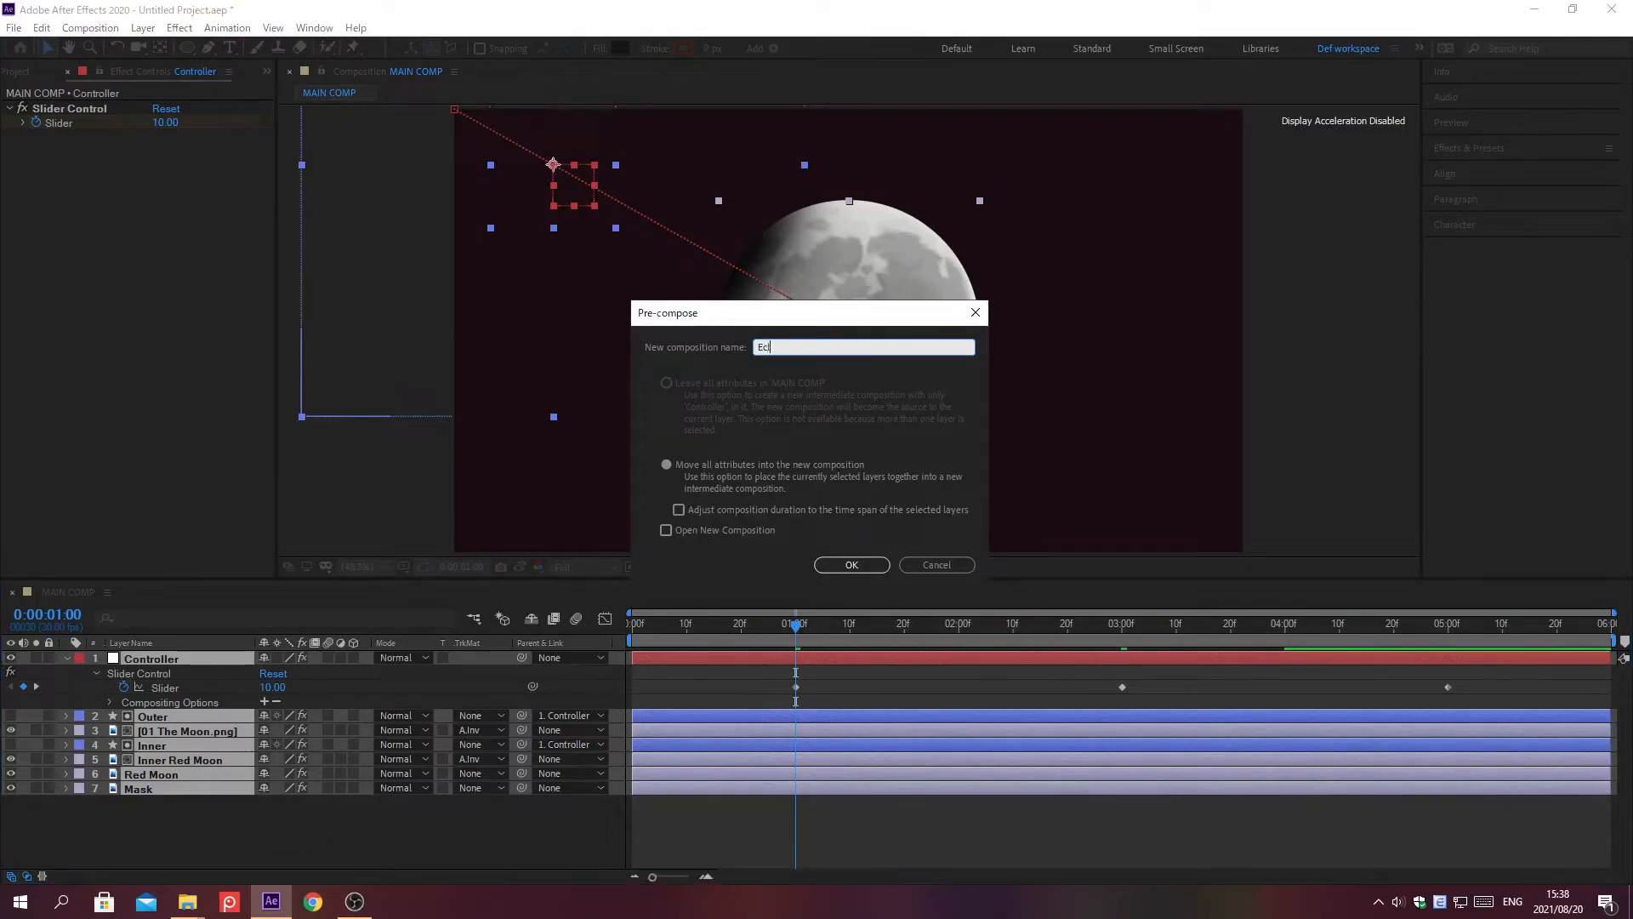
{"action": "type", "text": "ipse Comp"}
{"action": "left_click", "coordinate": [665, 465]}
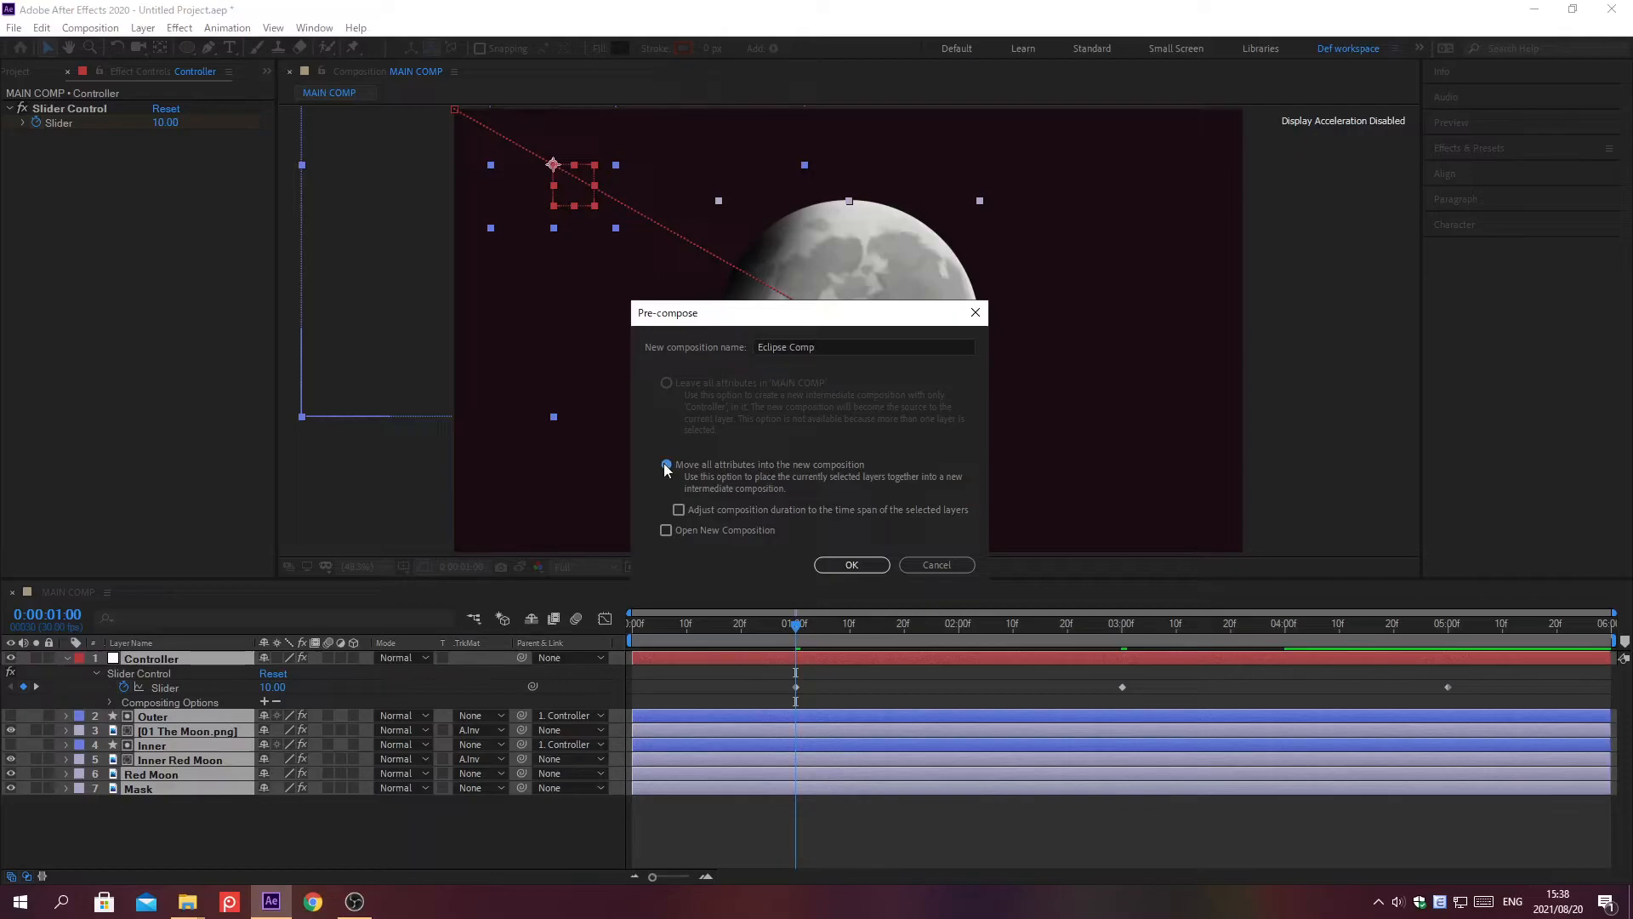
{"action": "left_click", "coordinate": [679, 510]}
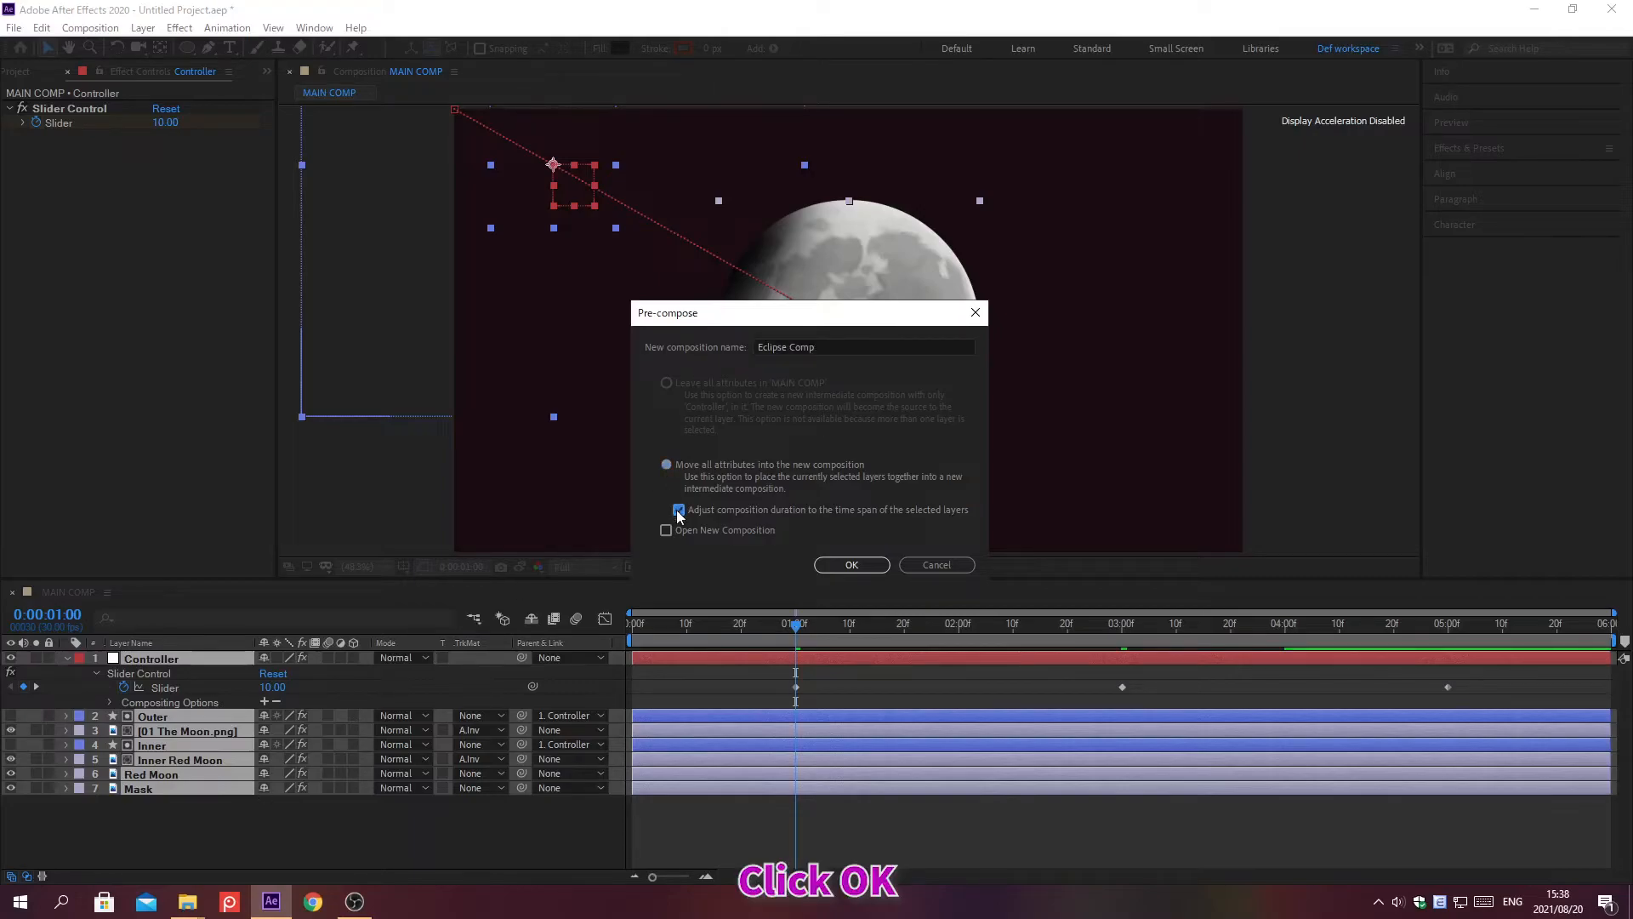
{"action": "left_click", "coordinate": [850, 566]}
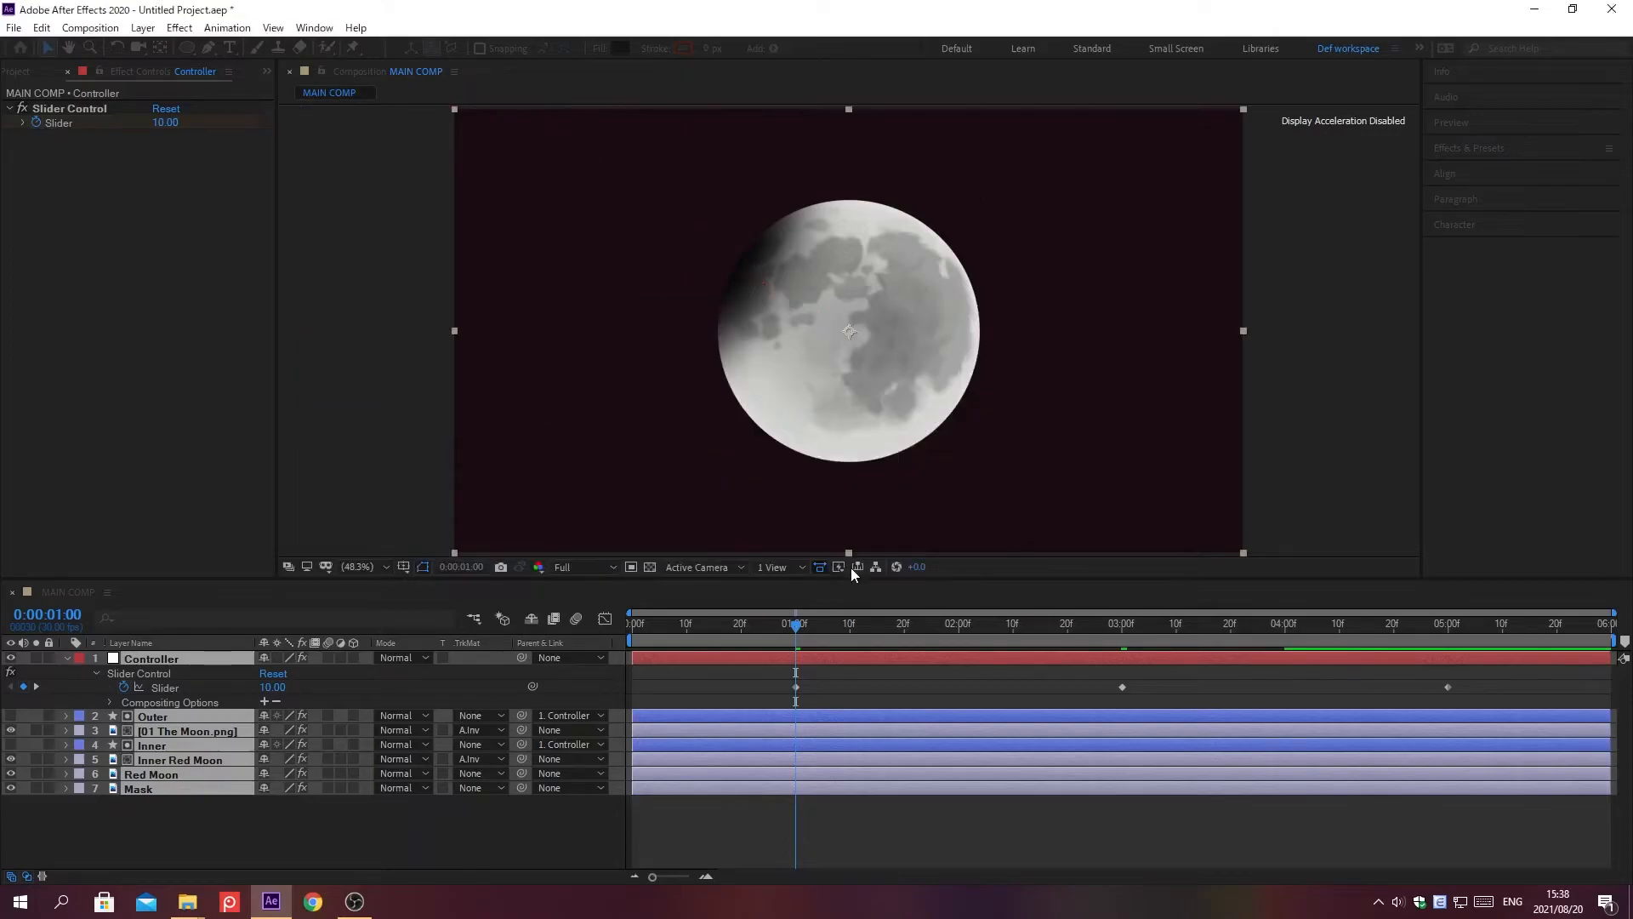
Find the Stylize Glow effect and apply it to the Eclipse Comp layer
{"action": "left_click", "coordinate": [1468, 147]}
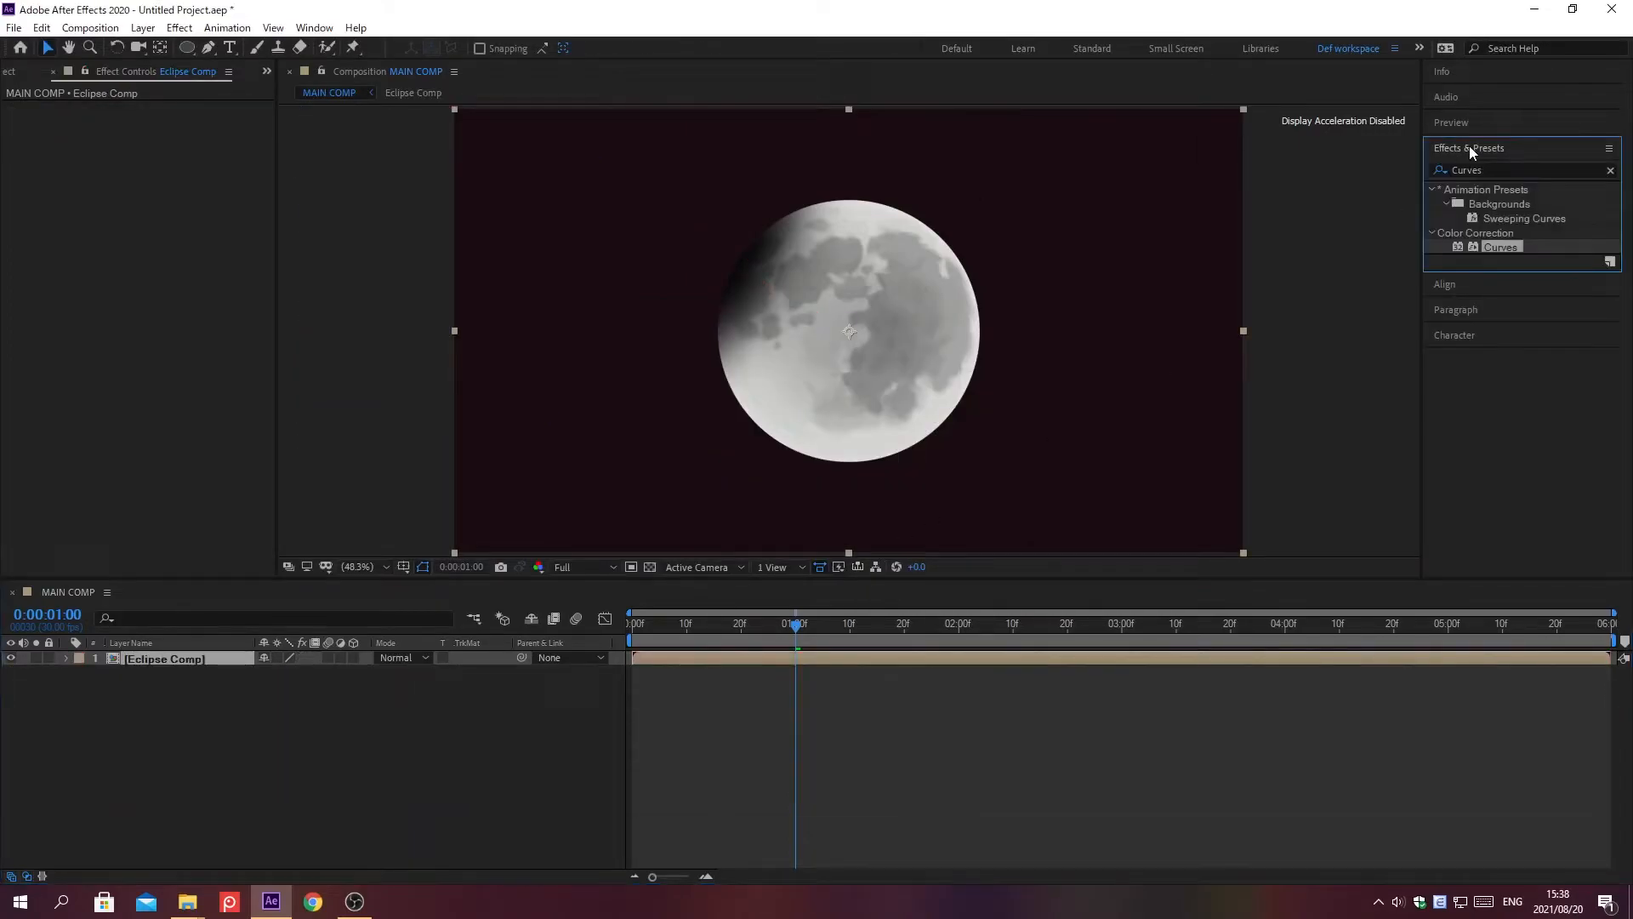
{"action": "left_click", "coordinate": [1610, 170]}
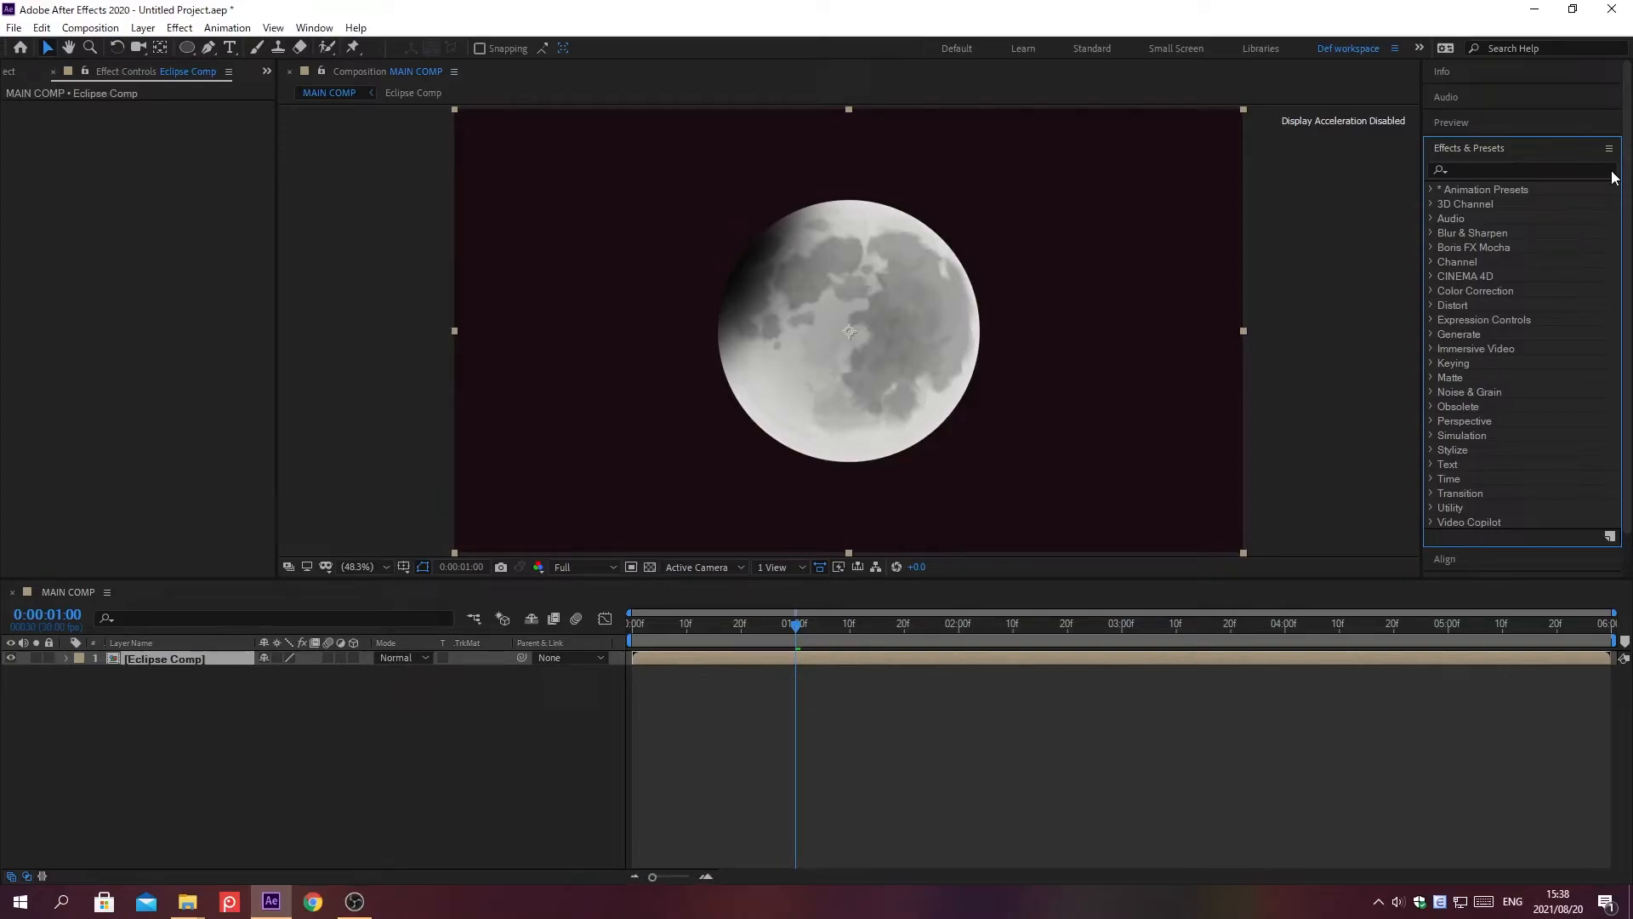
{"action": "left_click", "coordinate": [1475, 169]}
{"action": "type", "text": "Glow"}
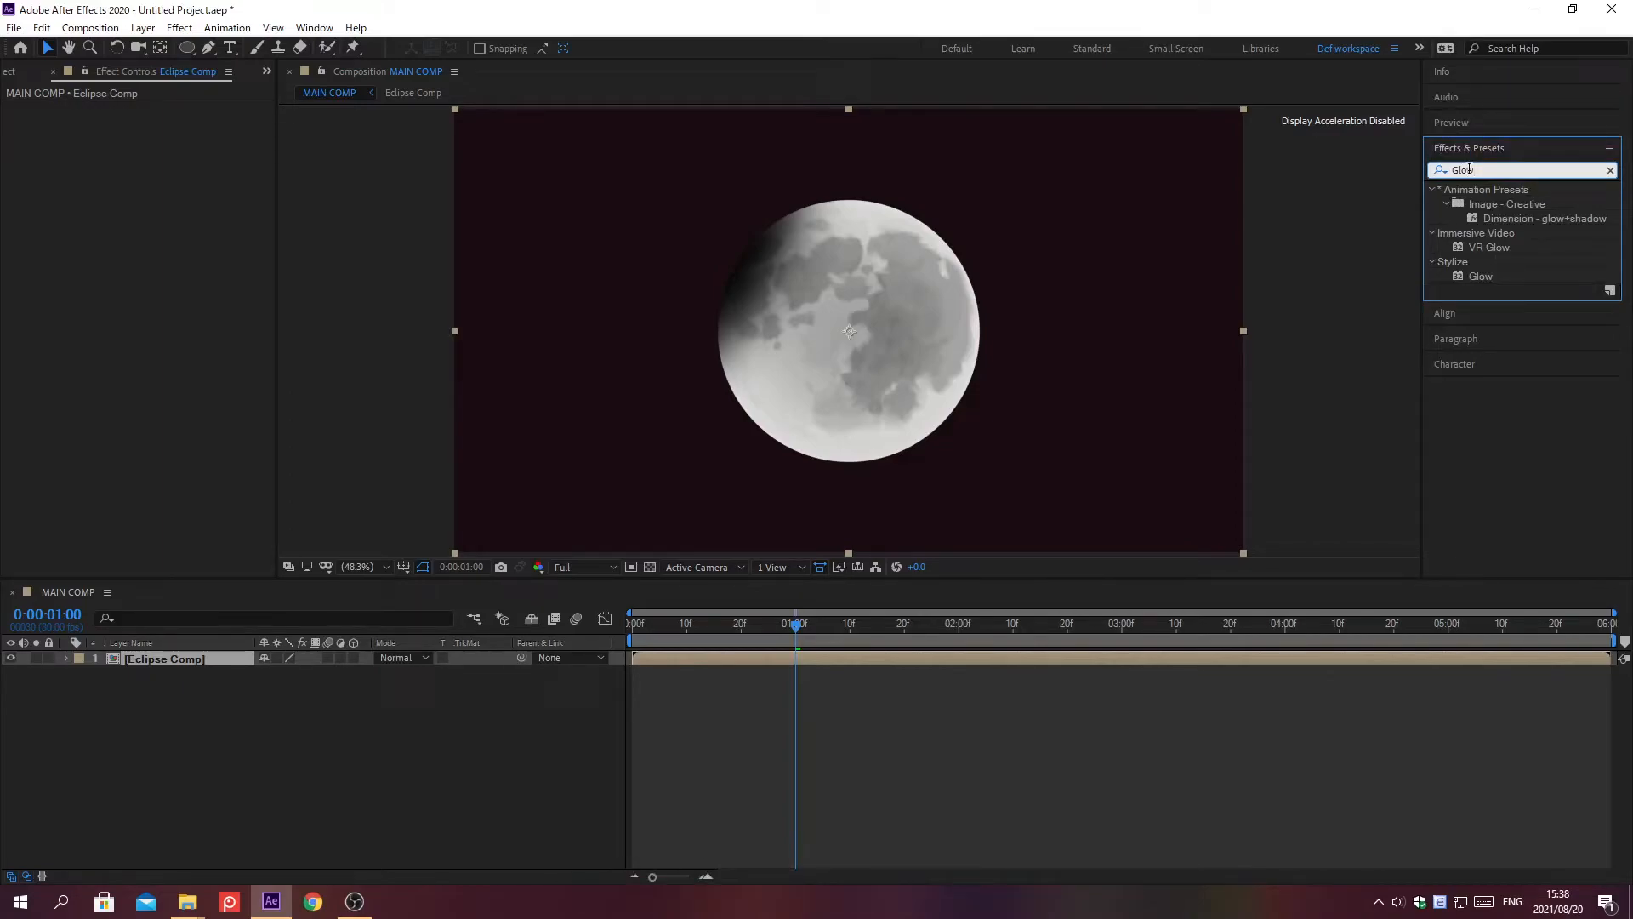
{"action": "double_click", "coordinate": [1480, 276]}
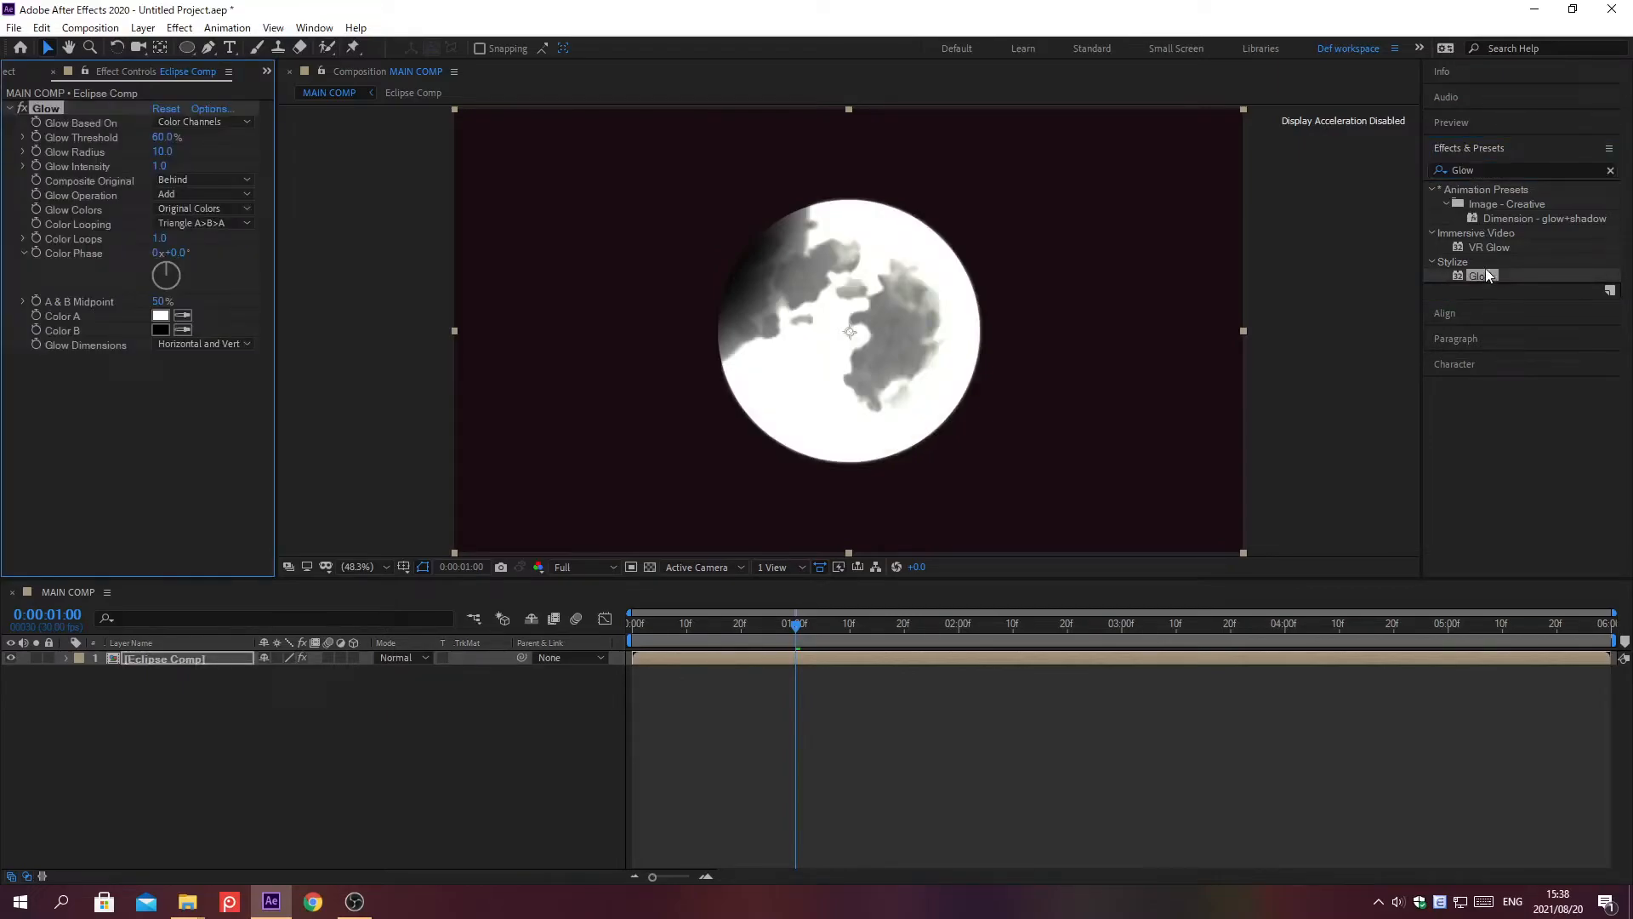
{"action": "left_click", "coordinate": [1470, 148]}
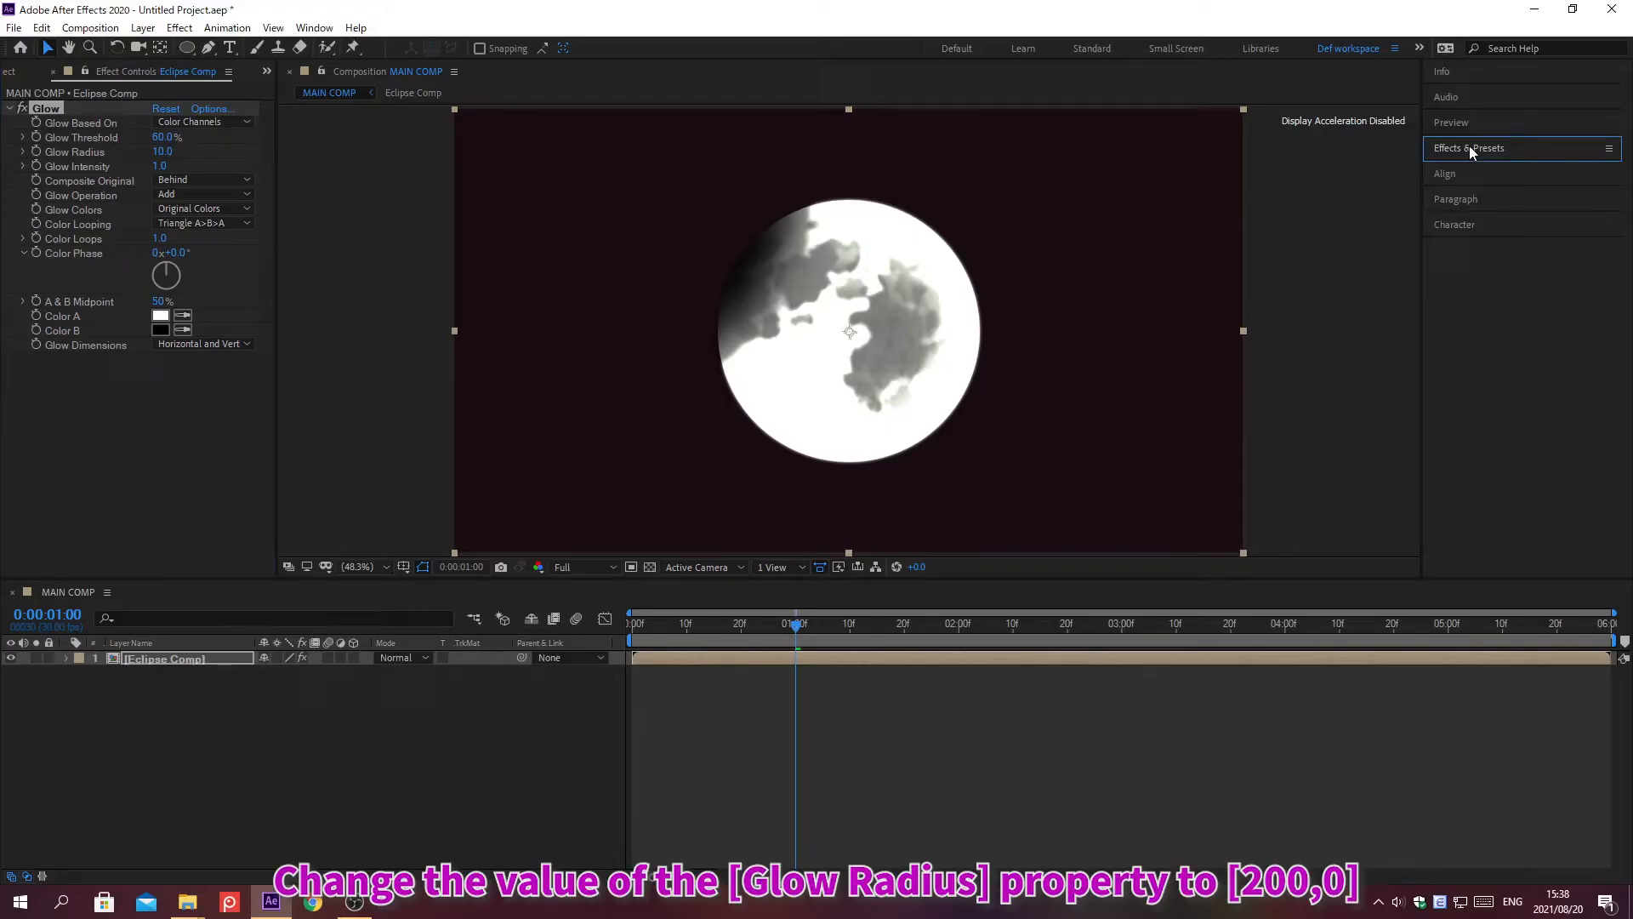
Set the Glow Radius of Eclipse Comp's Glow effect to 200
{"action": "left_click", "coordinate": [161, 152]}
{"action": "type", "text": "200"}
{"action": "key", "text": "Return"}
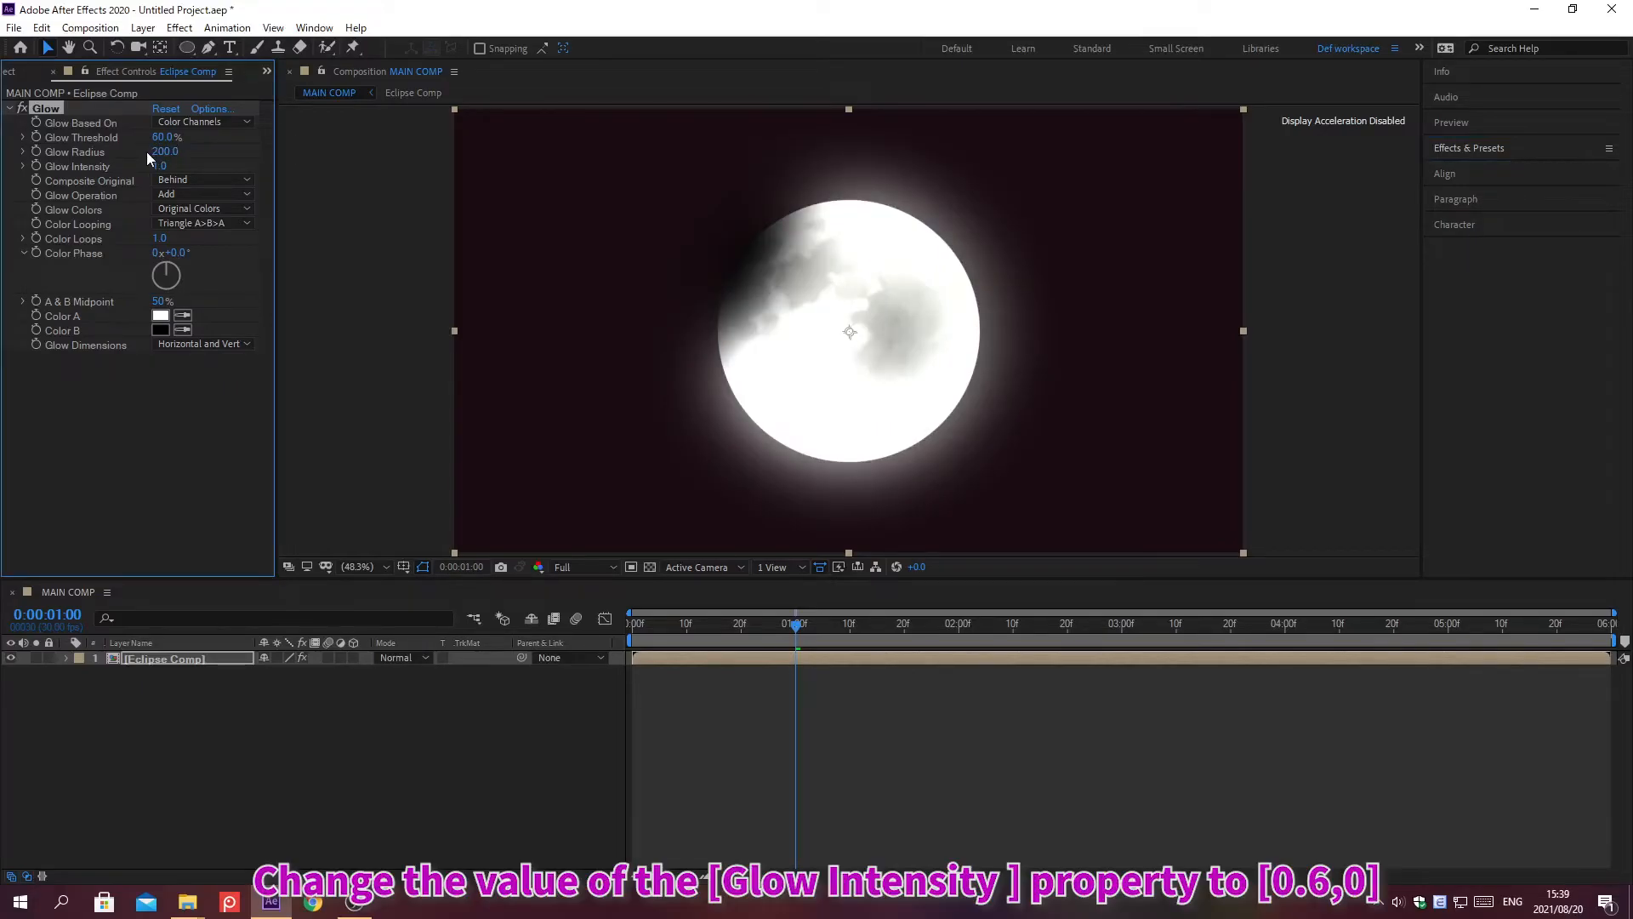
Set the Glow Intensity of Eclipse Comp to 0.6 and its Glow Colors to A & B Colors
{"action": "left_click", "coordinate": [160, 166]}
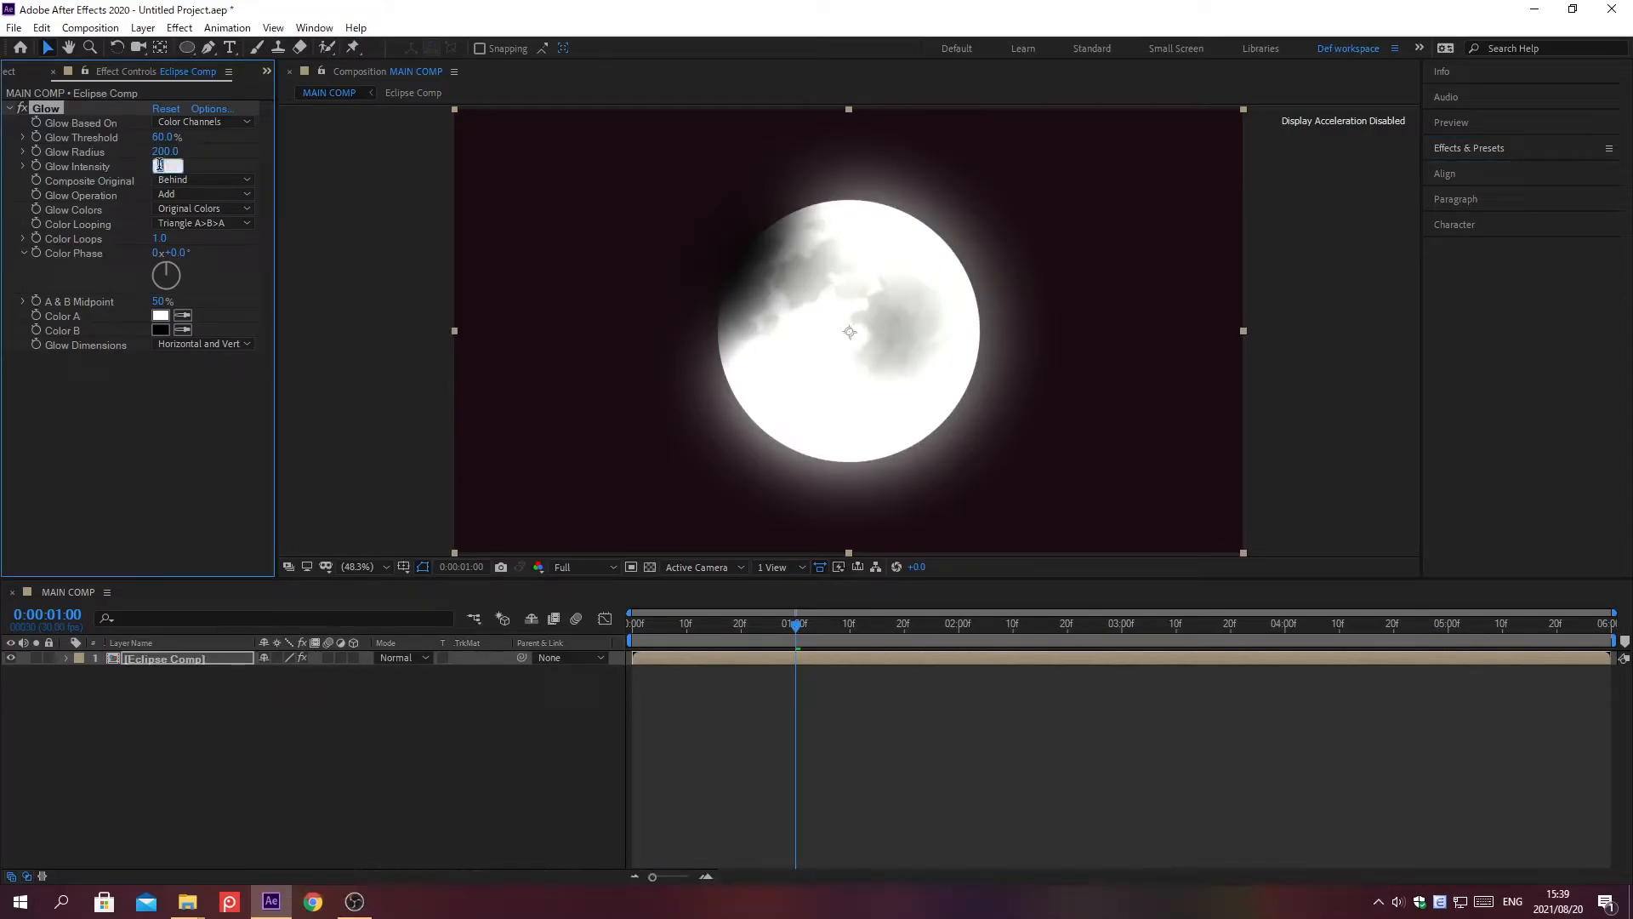
{"action": "type", "text": "0.6"}
{"action": "key", "text": "Return"}
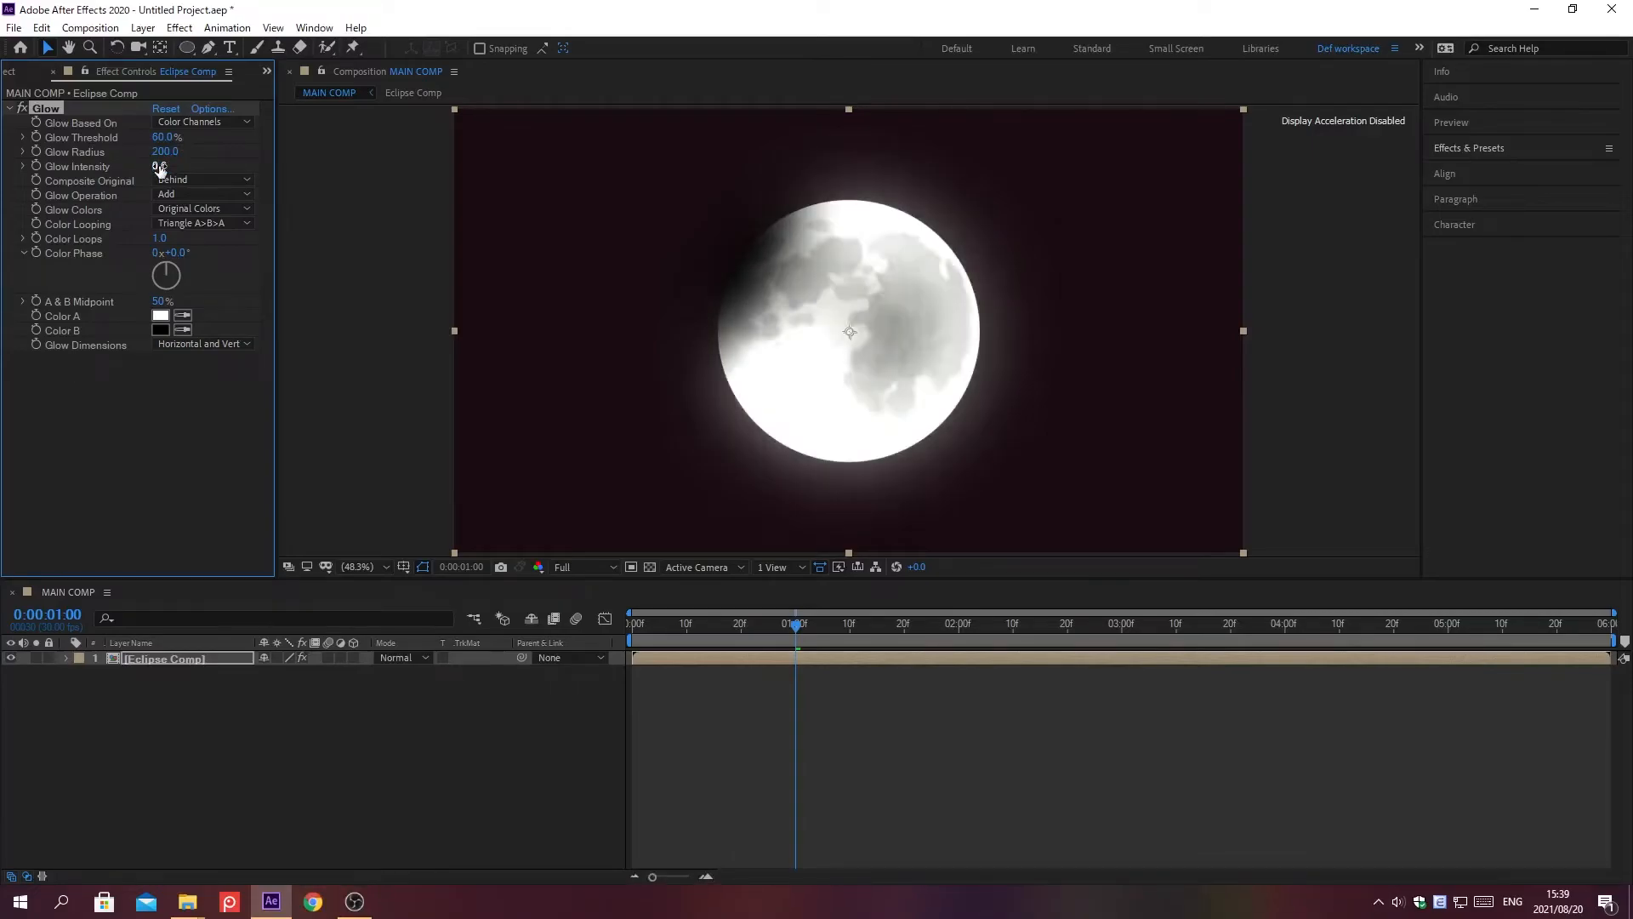
{"action": "left_click", "coordinate": [218, 208]}
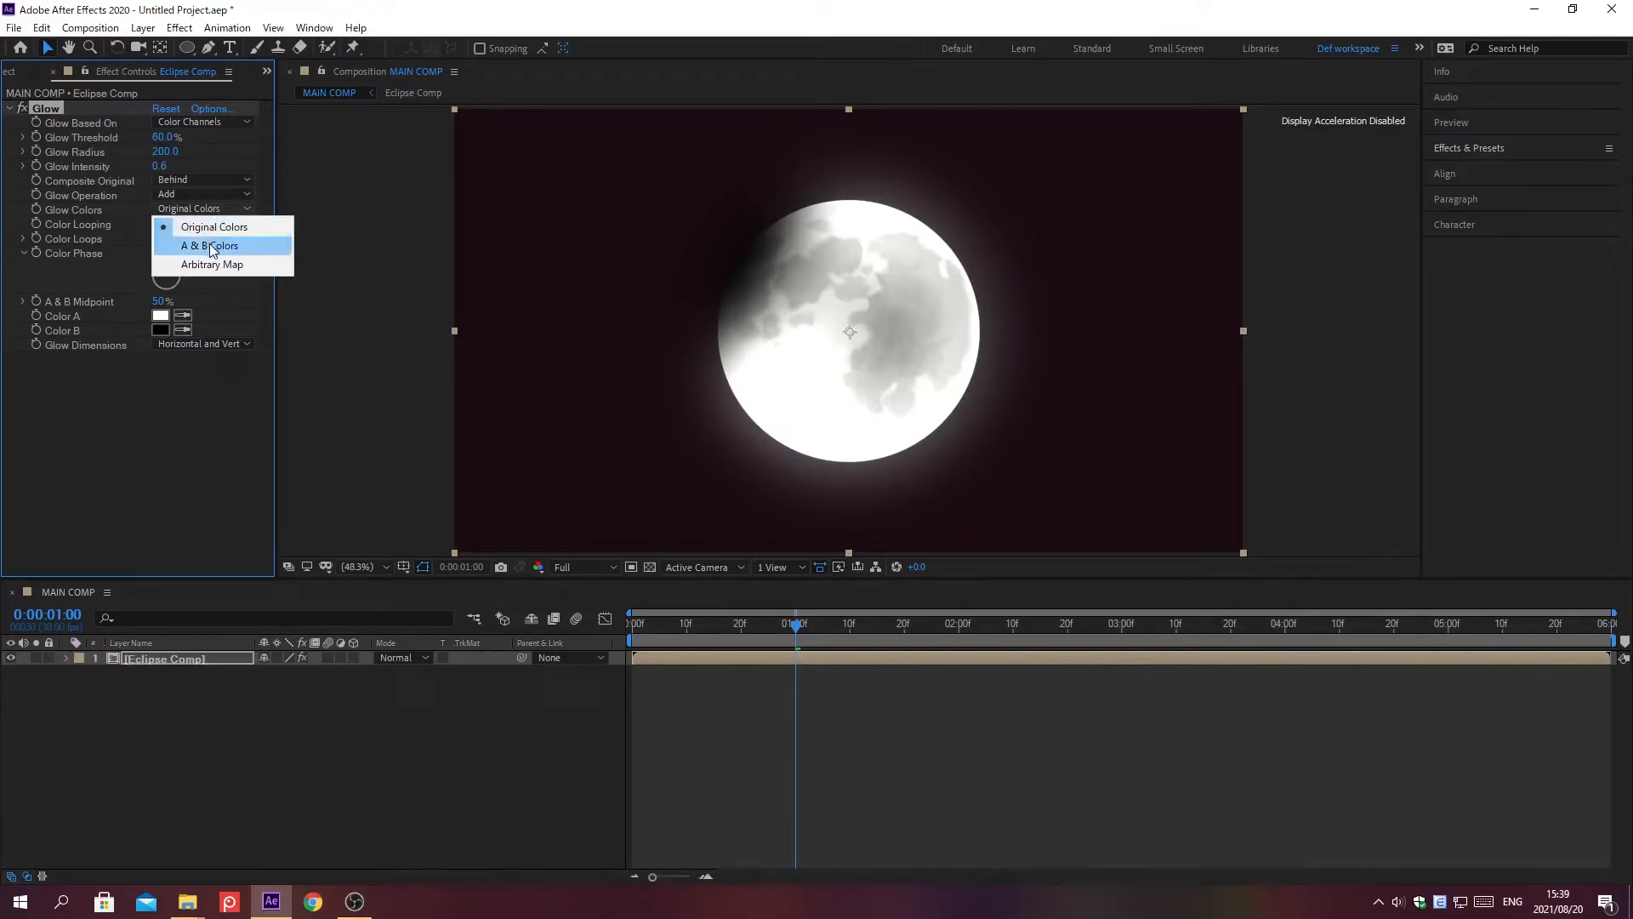
{"action": "left_click", "coordinate": [210, 245]}
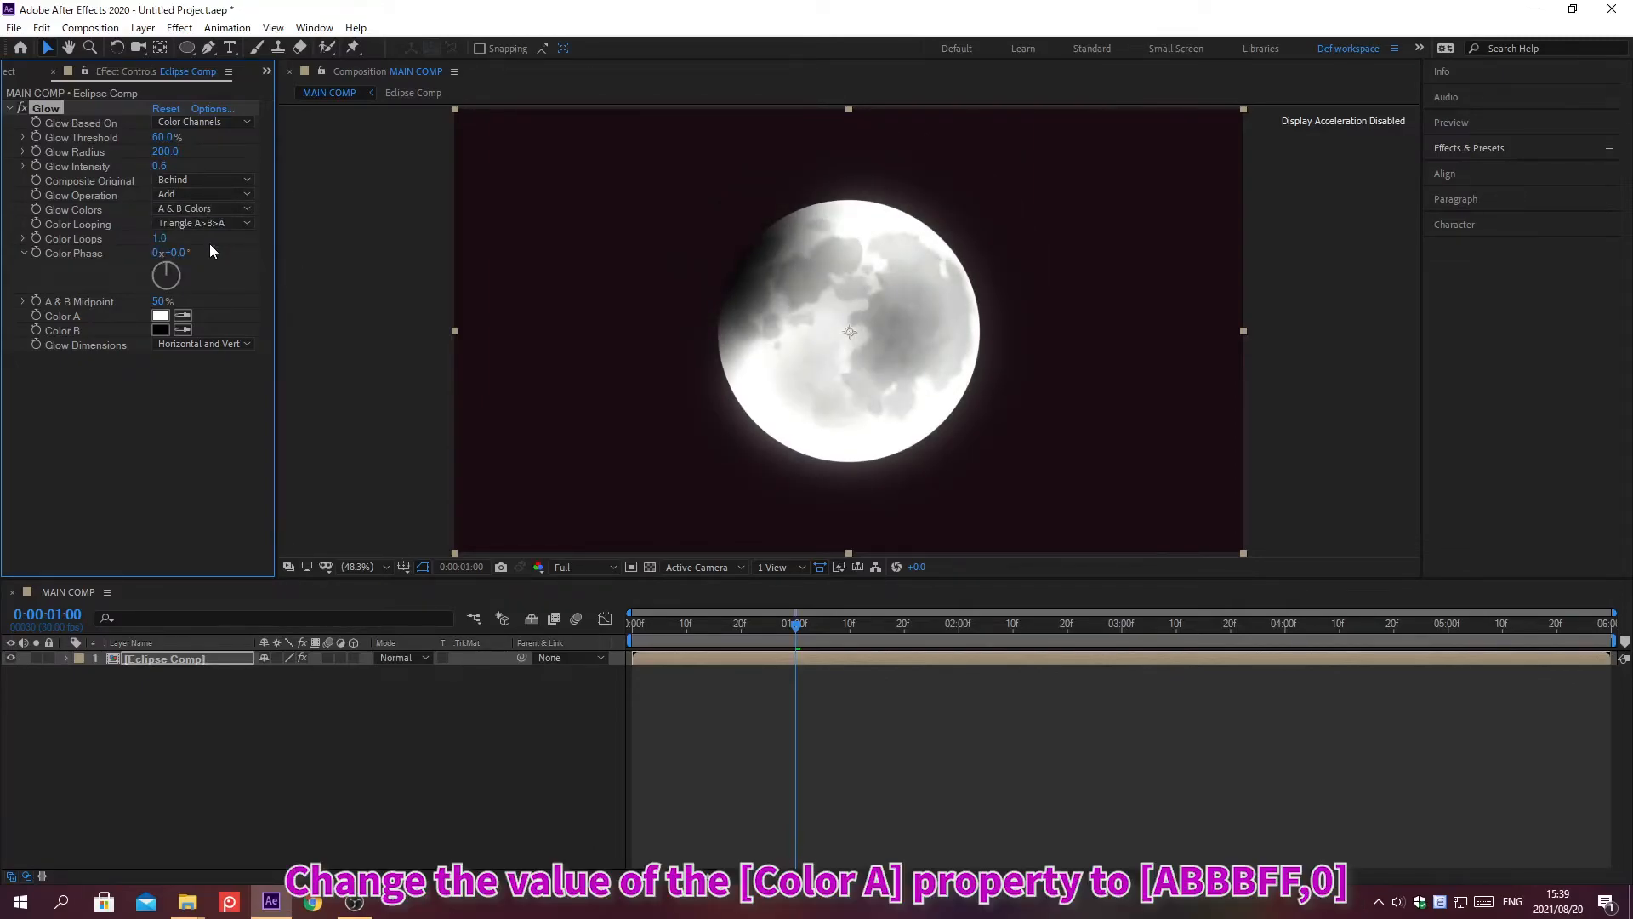
Set the Glow effect's Color A to ABBBFF and Color B to 17171B
{"action": "left_click", "coordinate": [160, 318]}
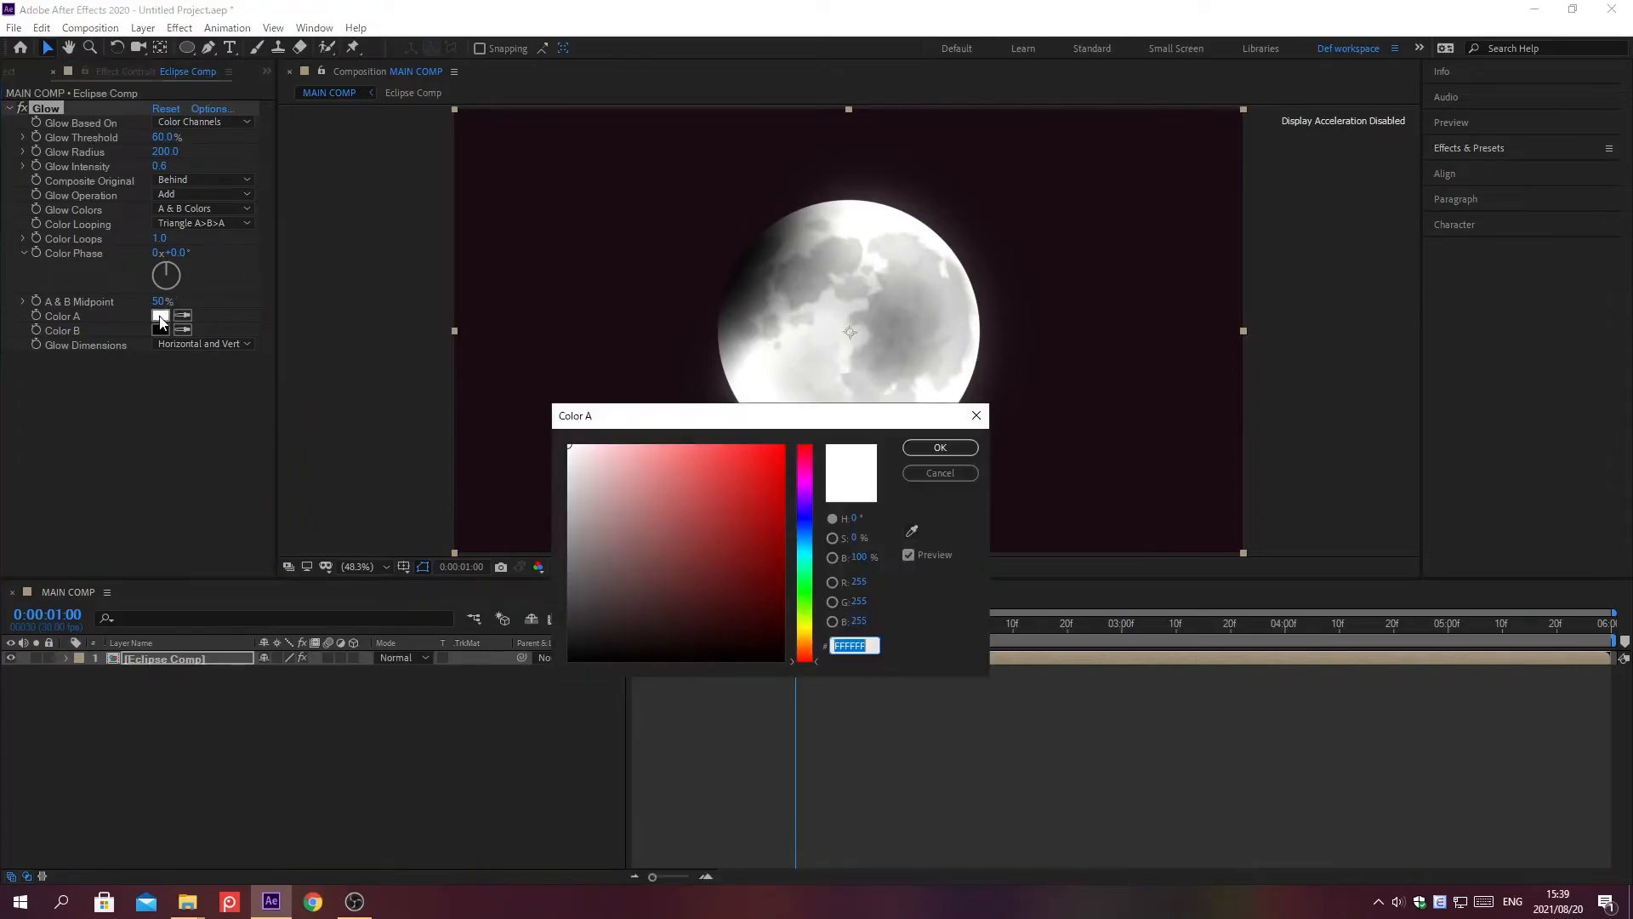
{"action": "type", "text": "DAF0FF"}
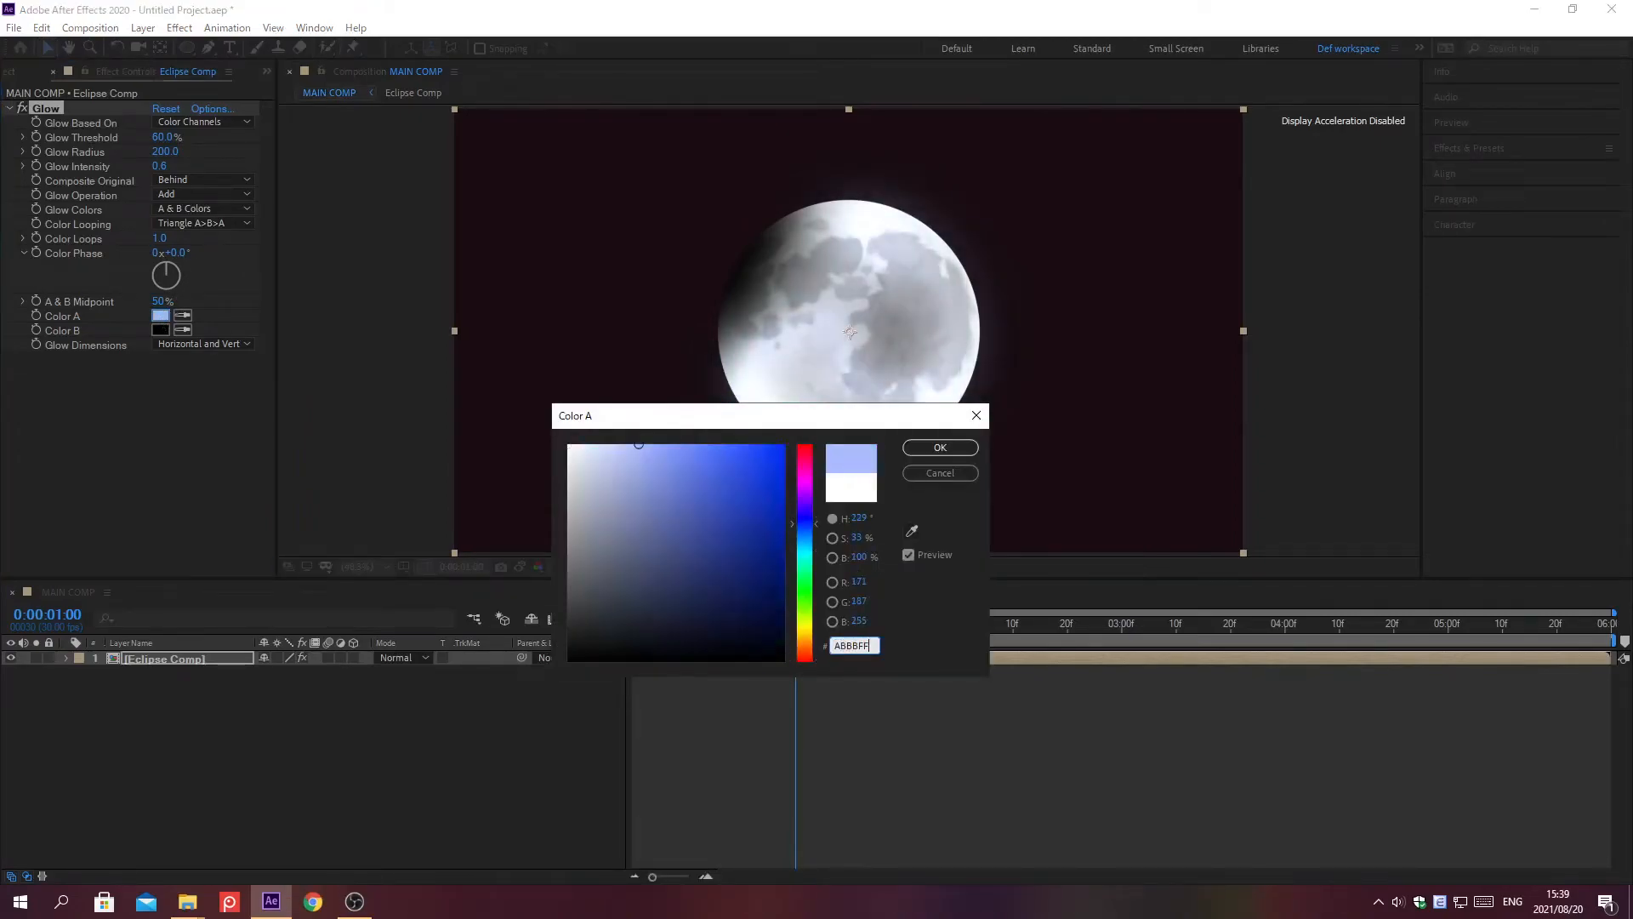
{"action": "key", "text": "Return"}
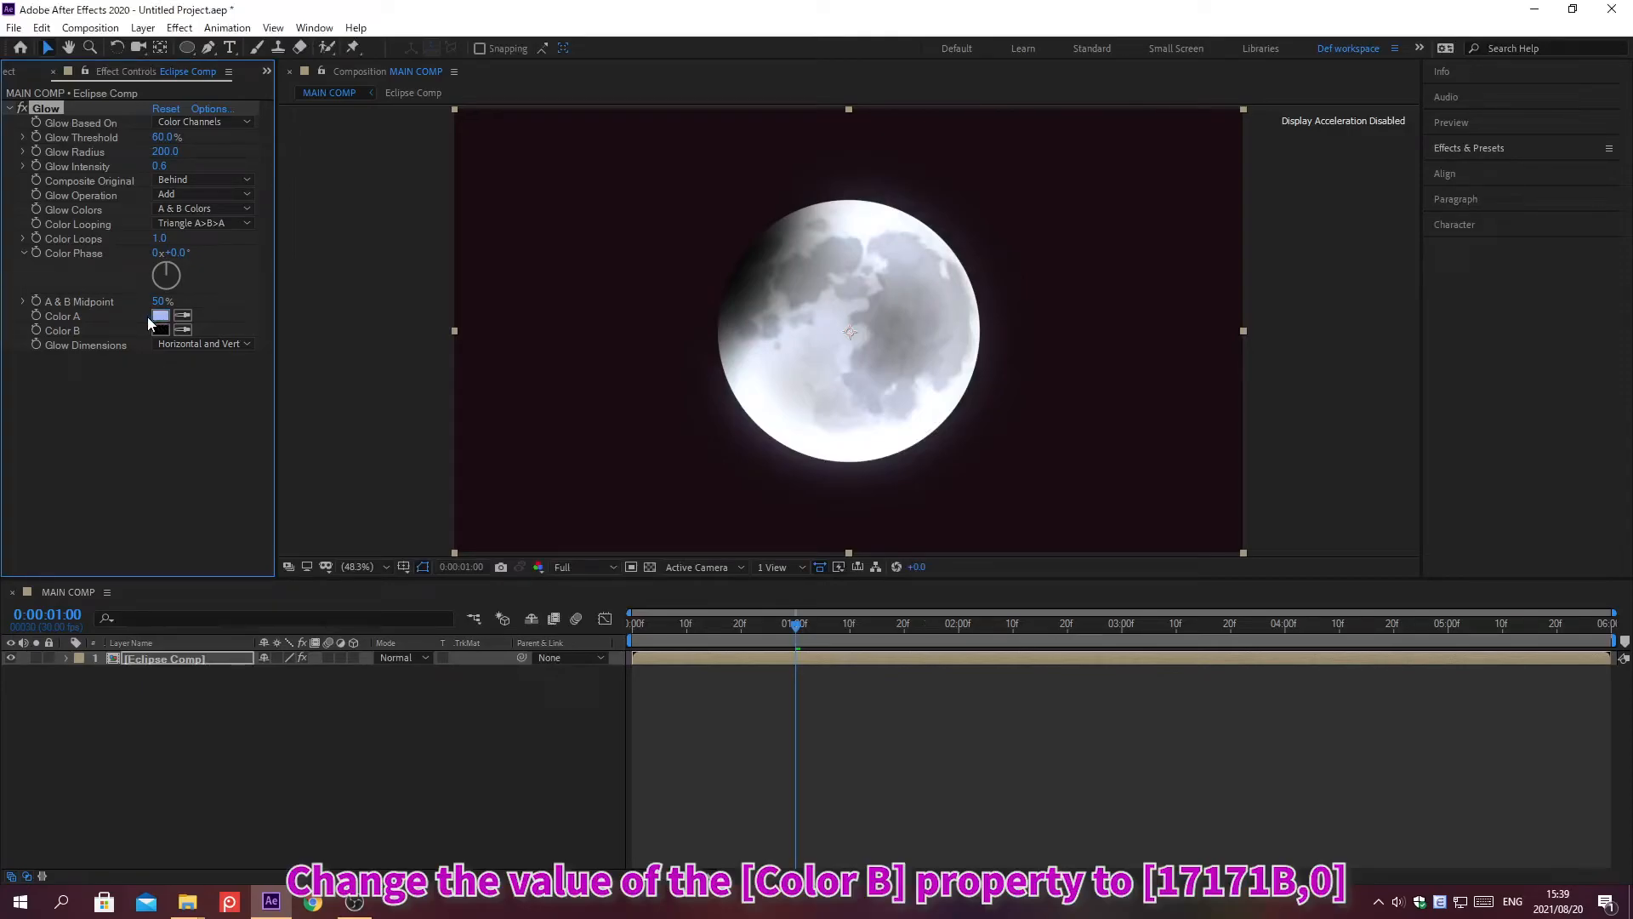
{"action": "left_click", "coordinate": [160, 330]}
{"action": "type", "text": "17171B"}
{"action": "key", "text": "Return"}
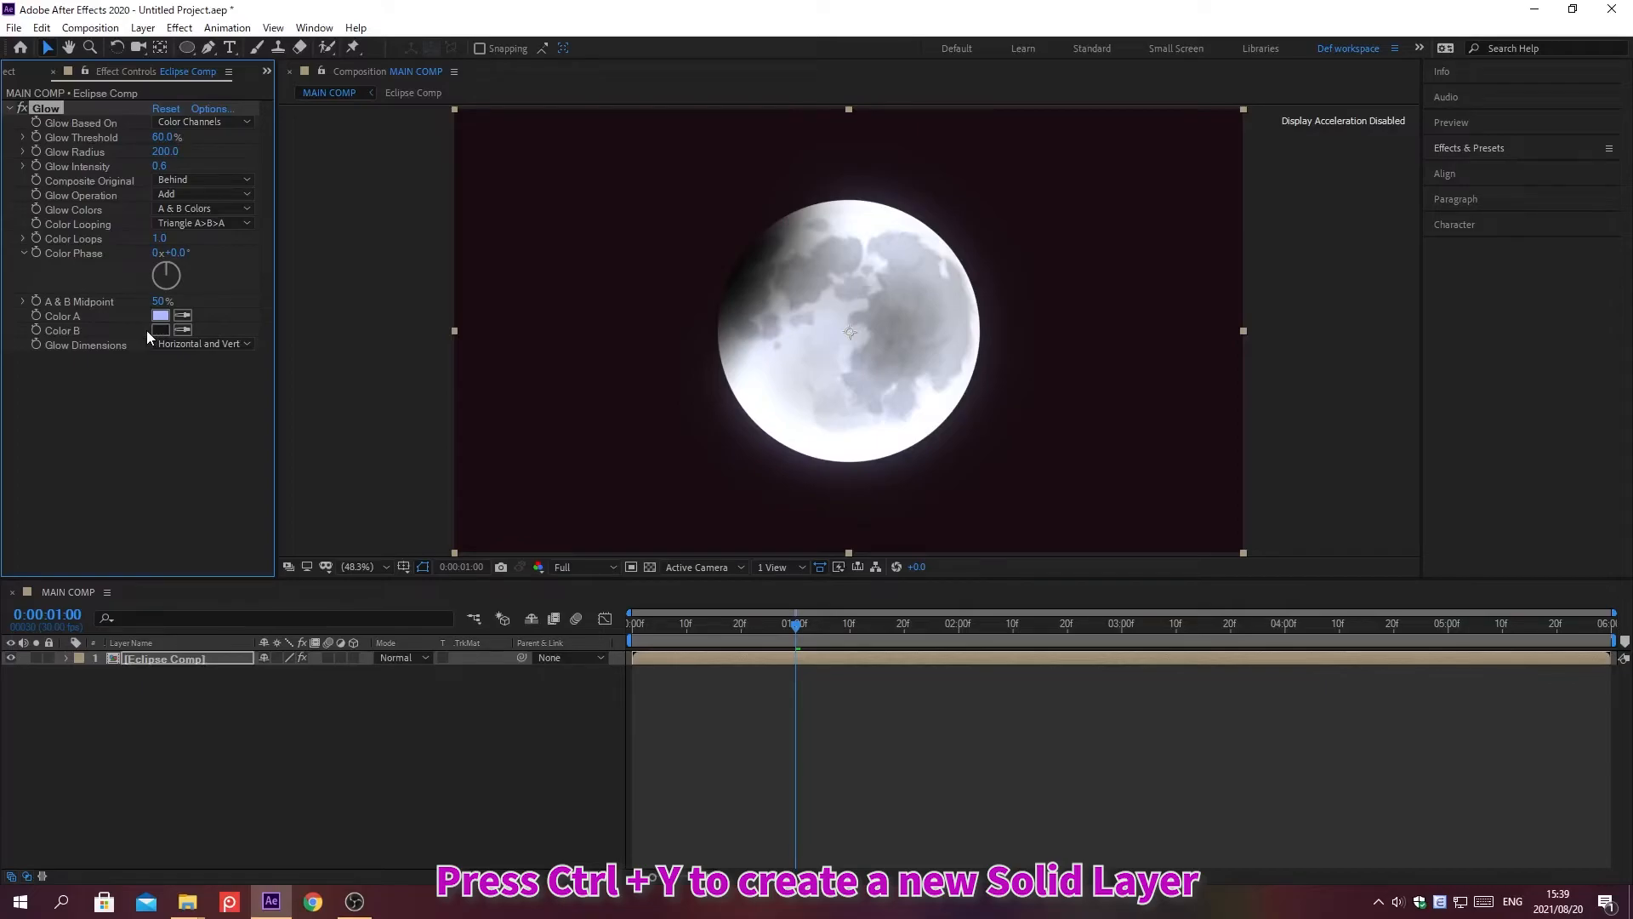
Create a 1920 × 1080 solid named Star with colour FEE5F1 and place it beneath the Eclipse Comp layer
{"action": "key", "text": "ctrl+y"}
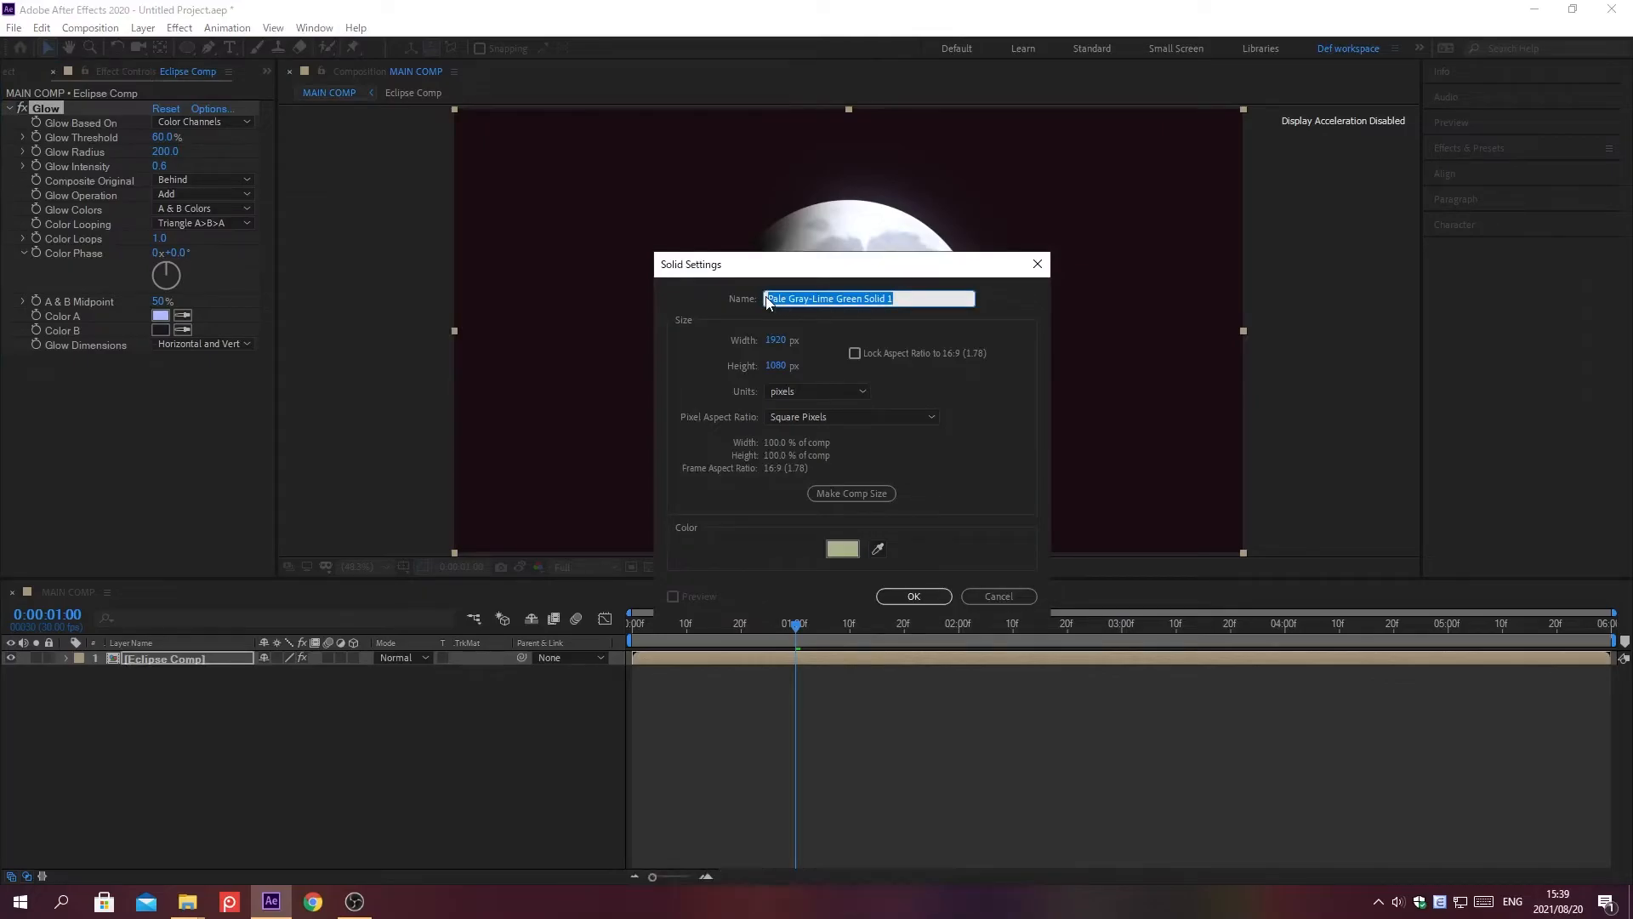
{"action": "type", "text": "Star"}
{"action": "left_click", "coordinate": [843, 549]}
{"action": "key", "text": "ctrl+v"}
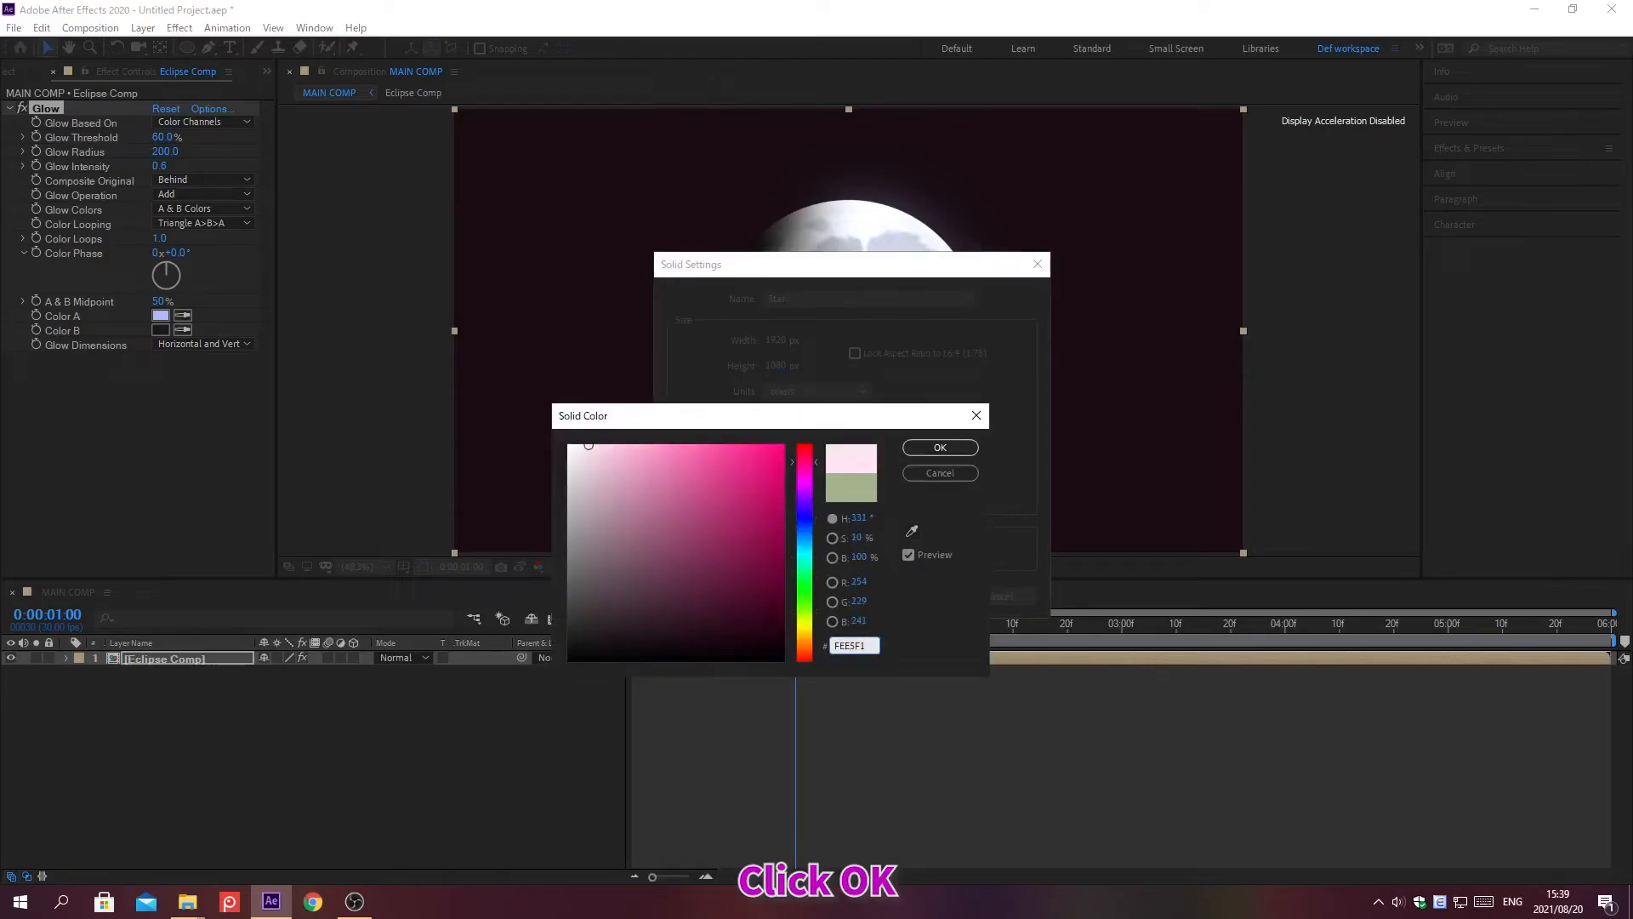
{"action": "left_click", "coordinate": [940, 447]}
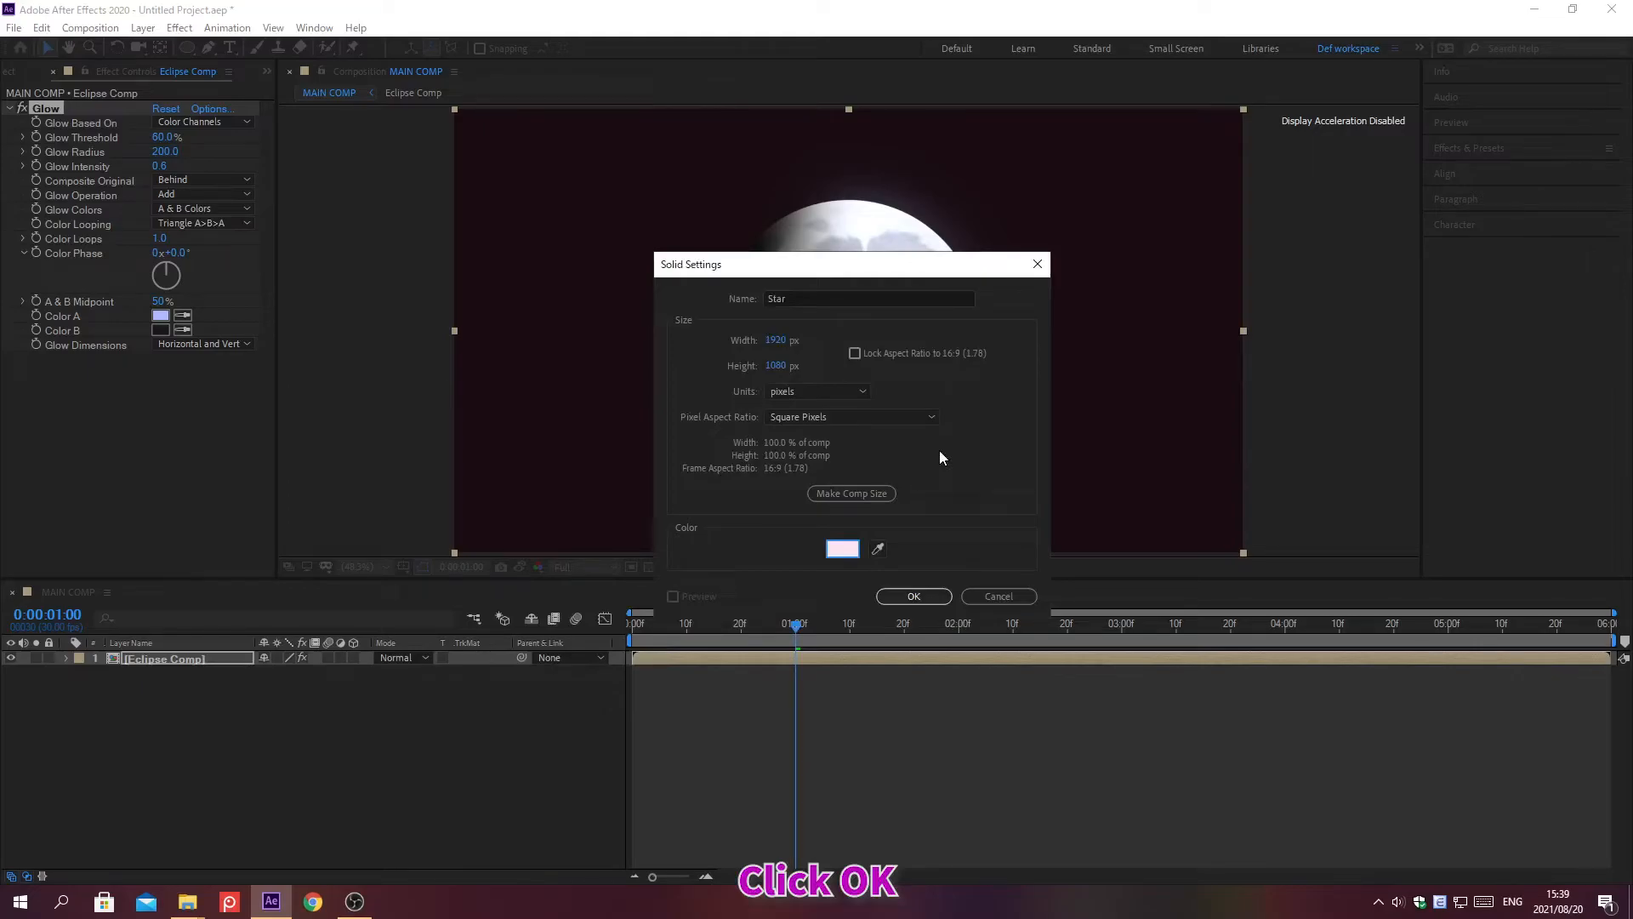
{"action": "left_click", "coordinate": [913, 597]}
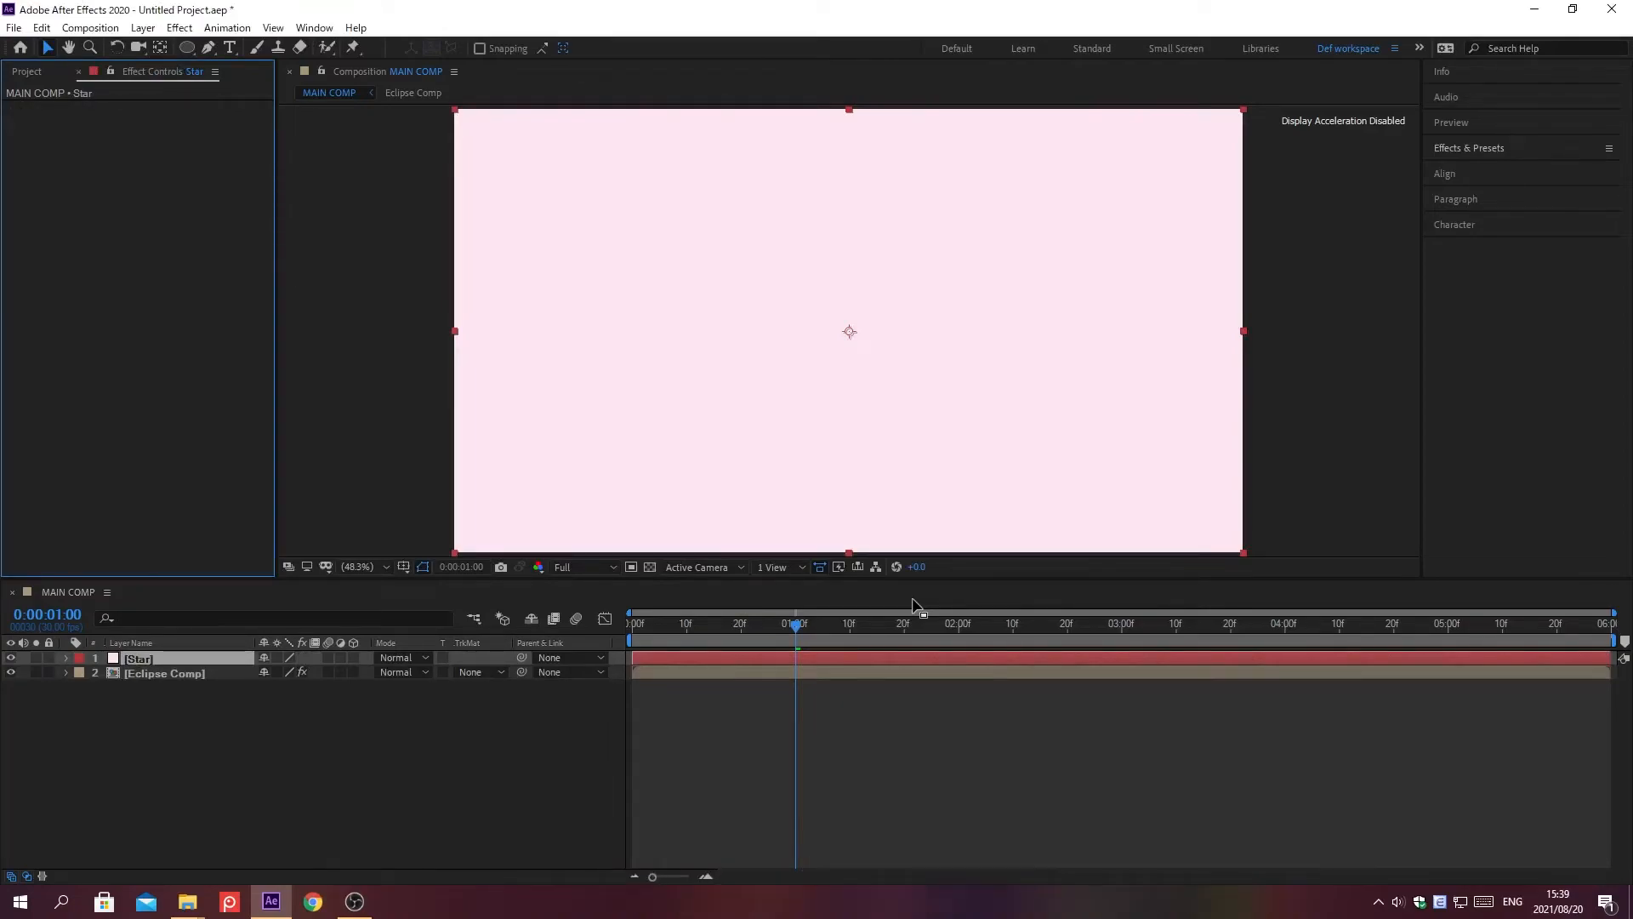
{"action": "key", "text": "ctrl+["}
Find the CC Star Burst effect and apply it to the Star layer
{"action": "left_click", "coordinate": [1468, 147]}
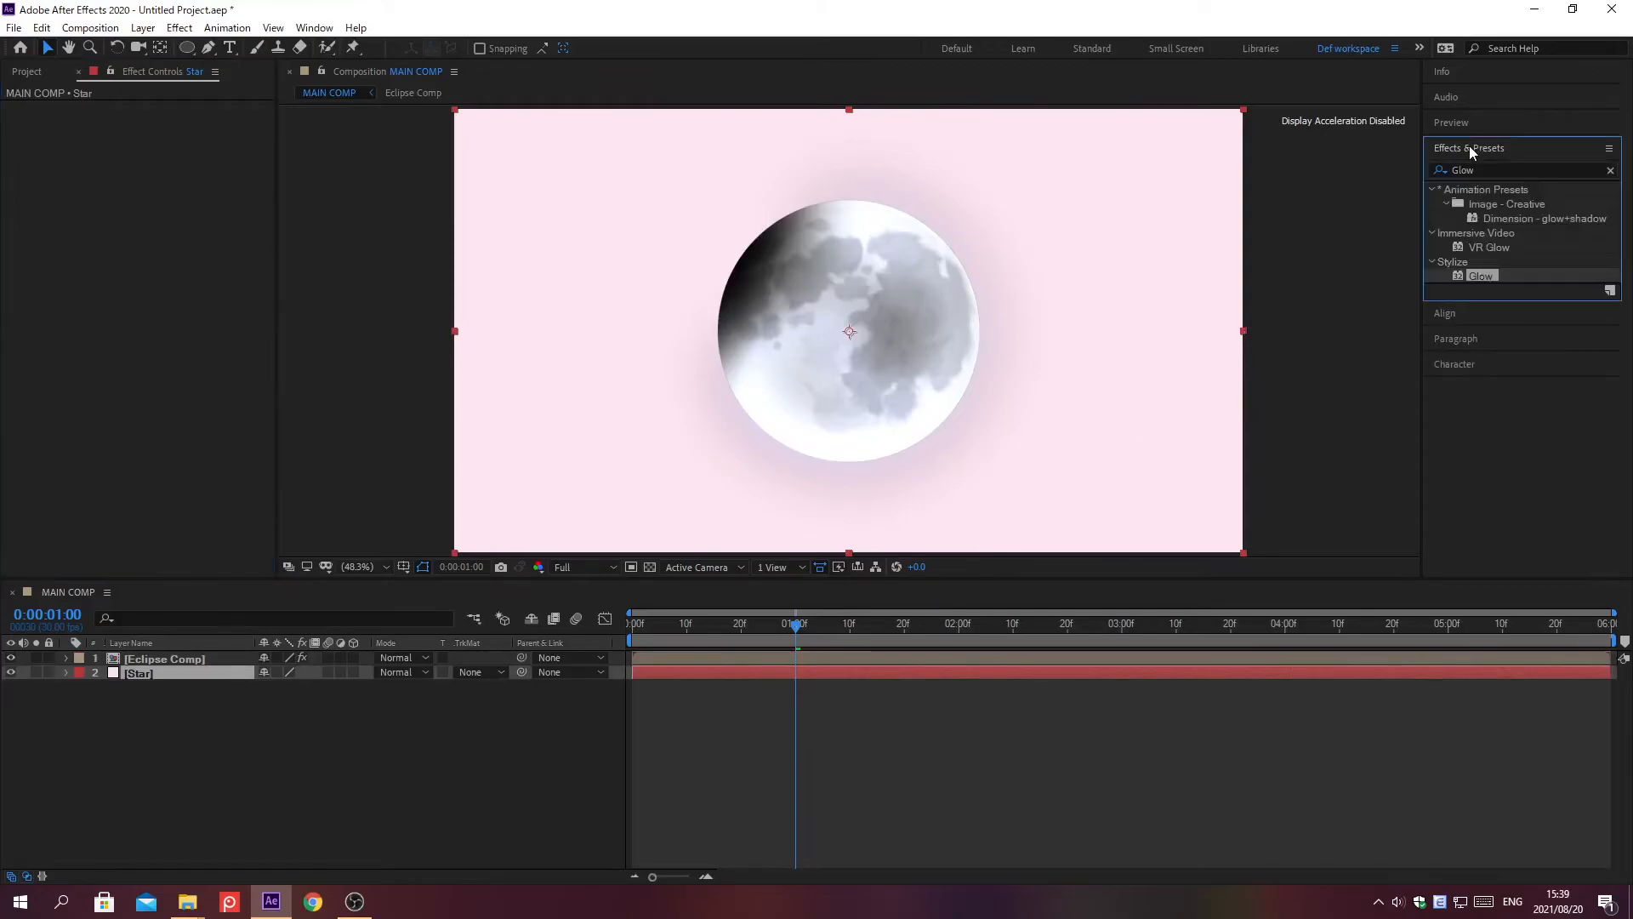
{"action": "left_click", "coordinate": [1610, 171]}
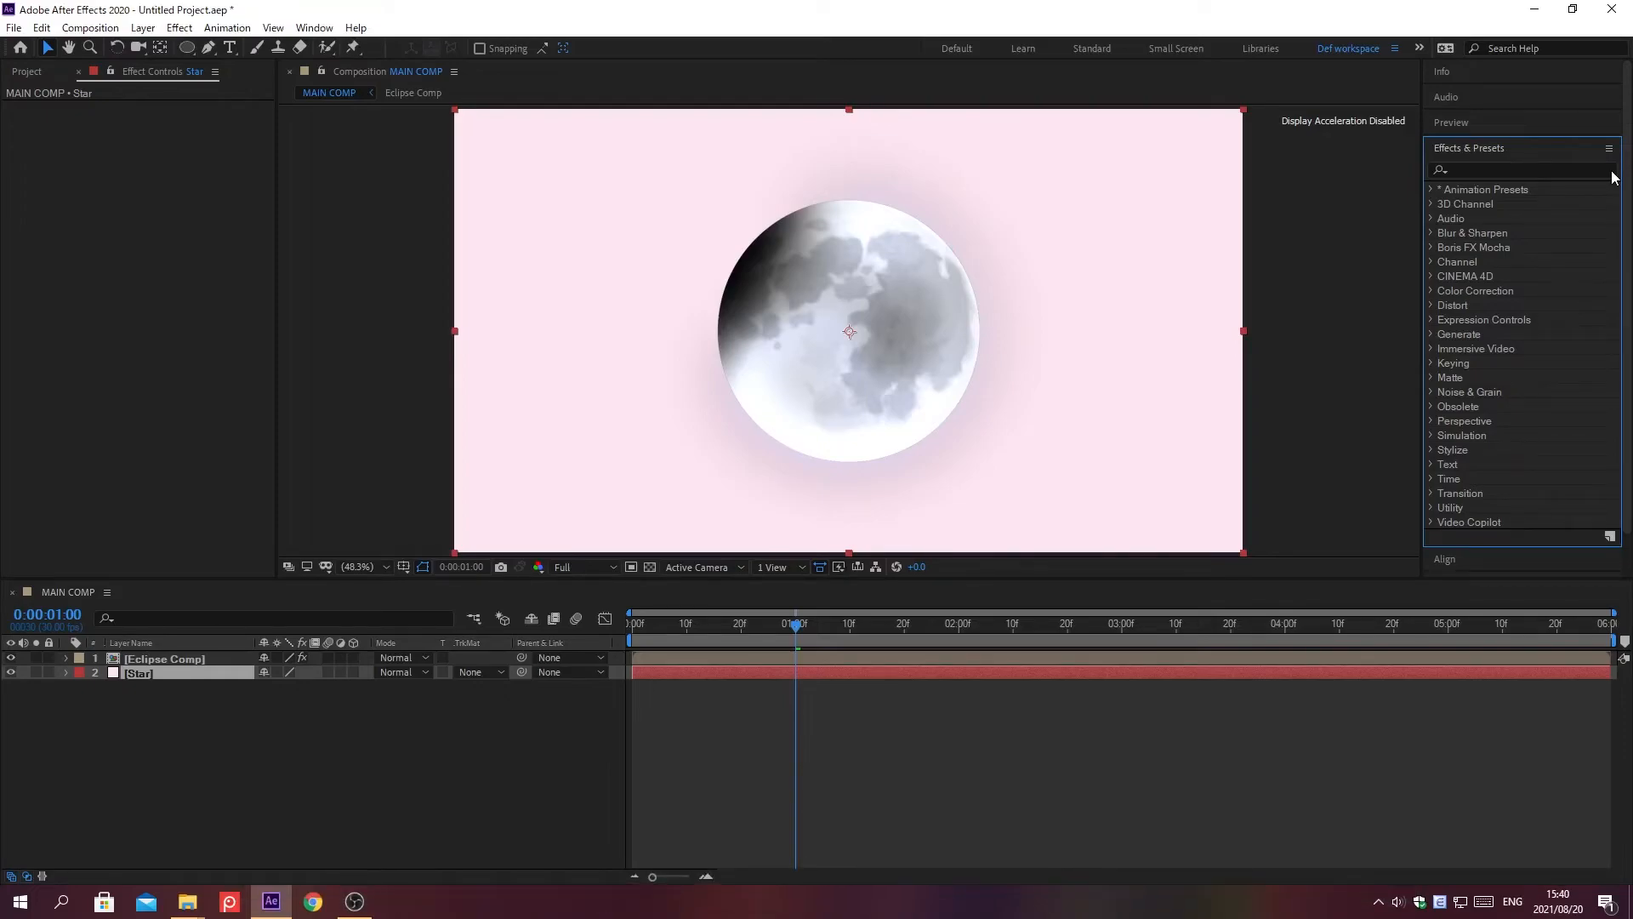
{"action": "left_click", "coordinate": [1469, 169]}
{"action": "type", "text": "cc Star Burst"}
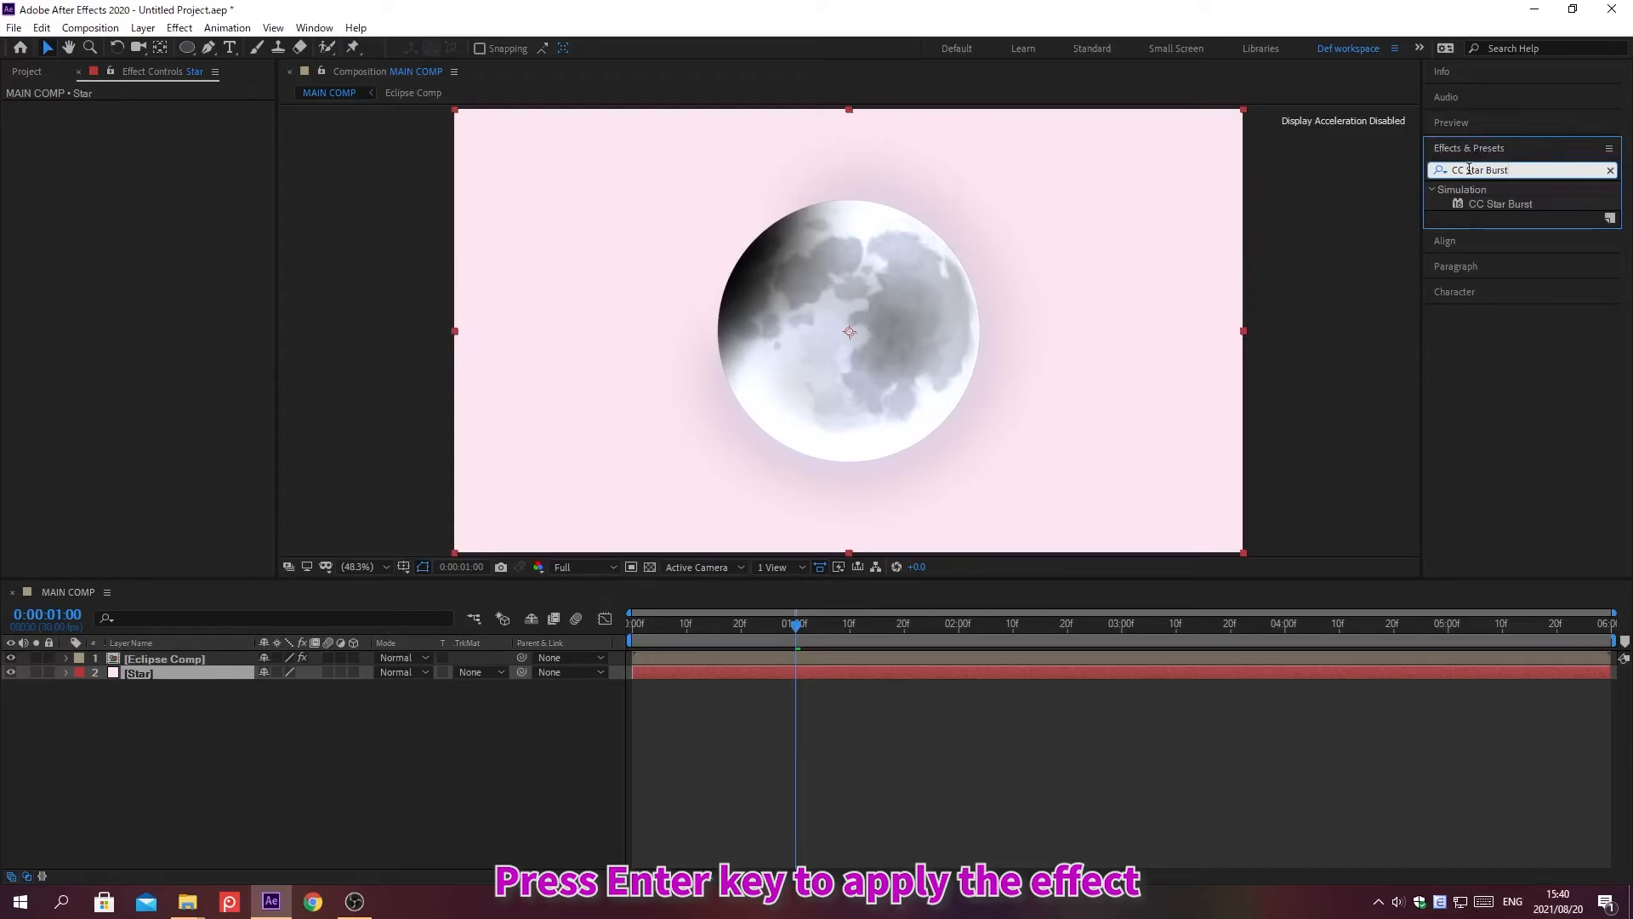
{"action": "key", "text": "Return"}
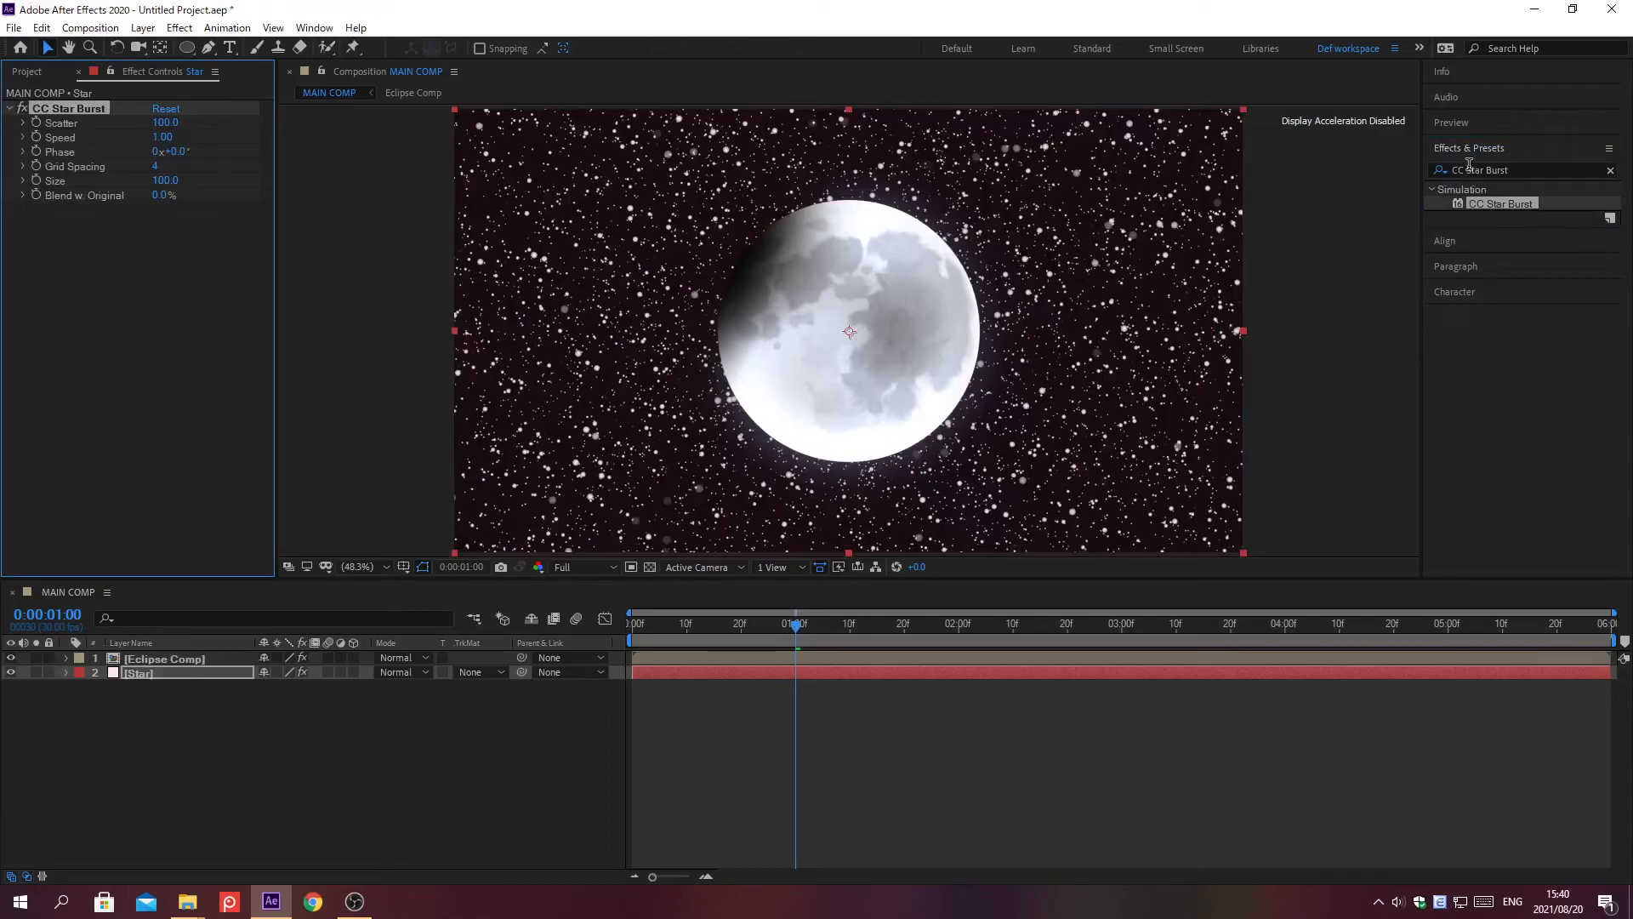
{"action": "left_click", "coordinate": [1468, 147]}
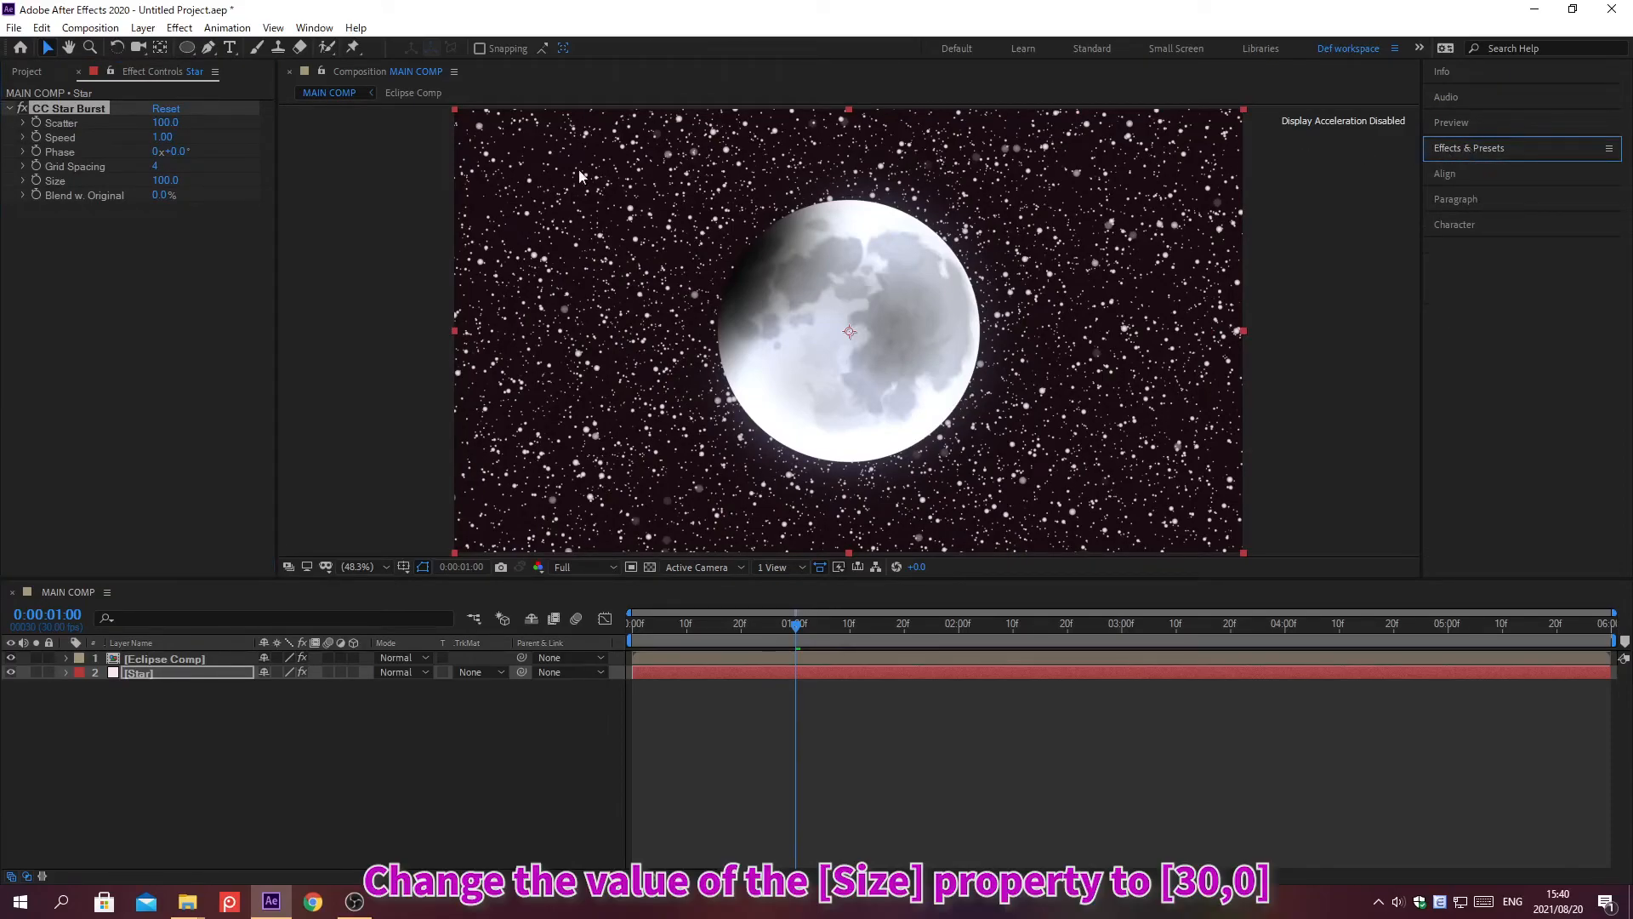
Set the Star layer's CC Star Burst Size to 30 and Speed to 0.01
{"action": "left_click", "coordinate": [161, 180]}
{"action": "type", "text": "30"}
{"action": "key", "text": "Return"}
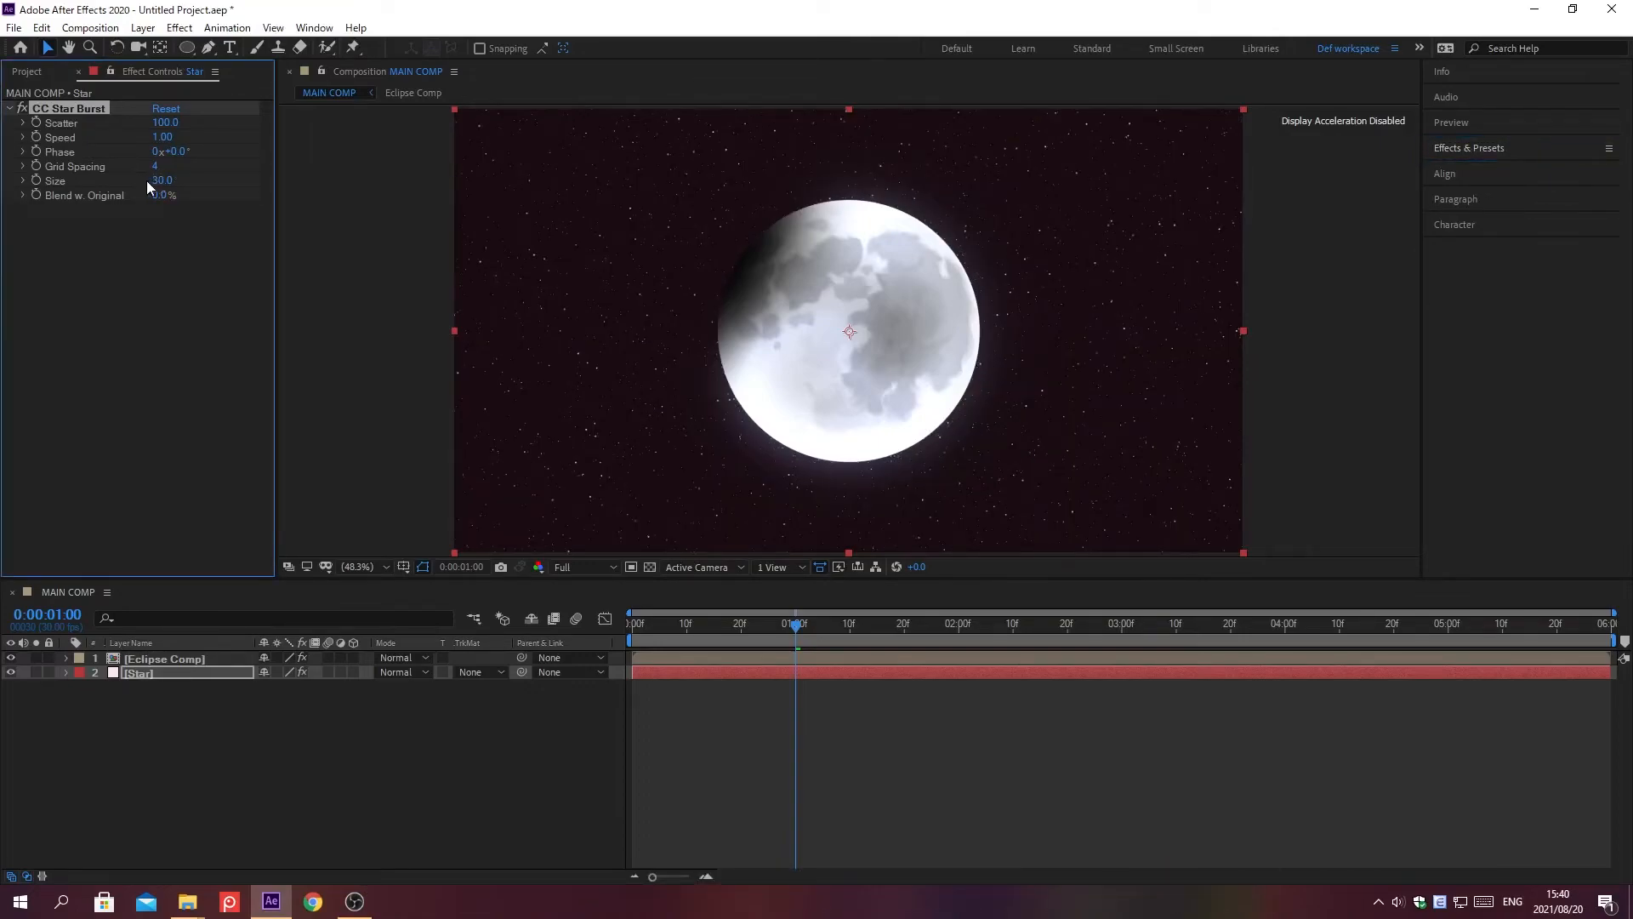
{"action": "left_click", "coordinate": [160, 137]}
{"action": "type", "text": "0.01"}
{"action": "key", "text": "Return"}
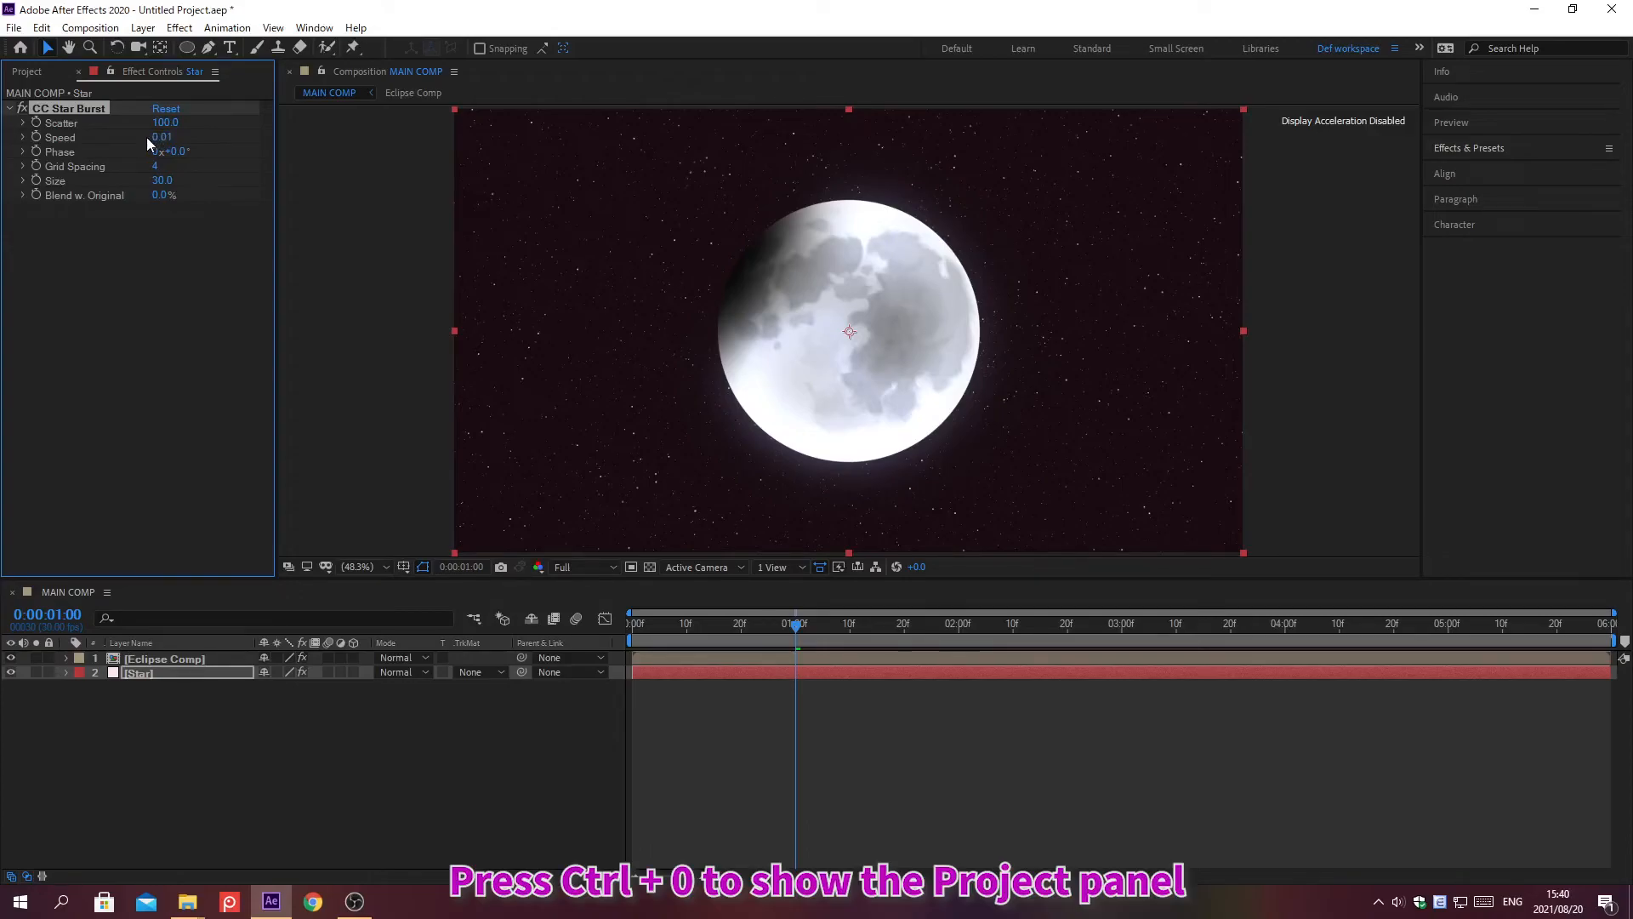
Return to the start of MAIN COMP and add the 02 forest.png footage as its topmost layer
{"action": "key", "text": "Home"}
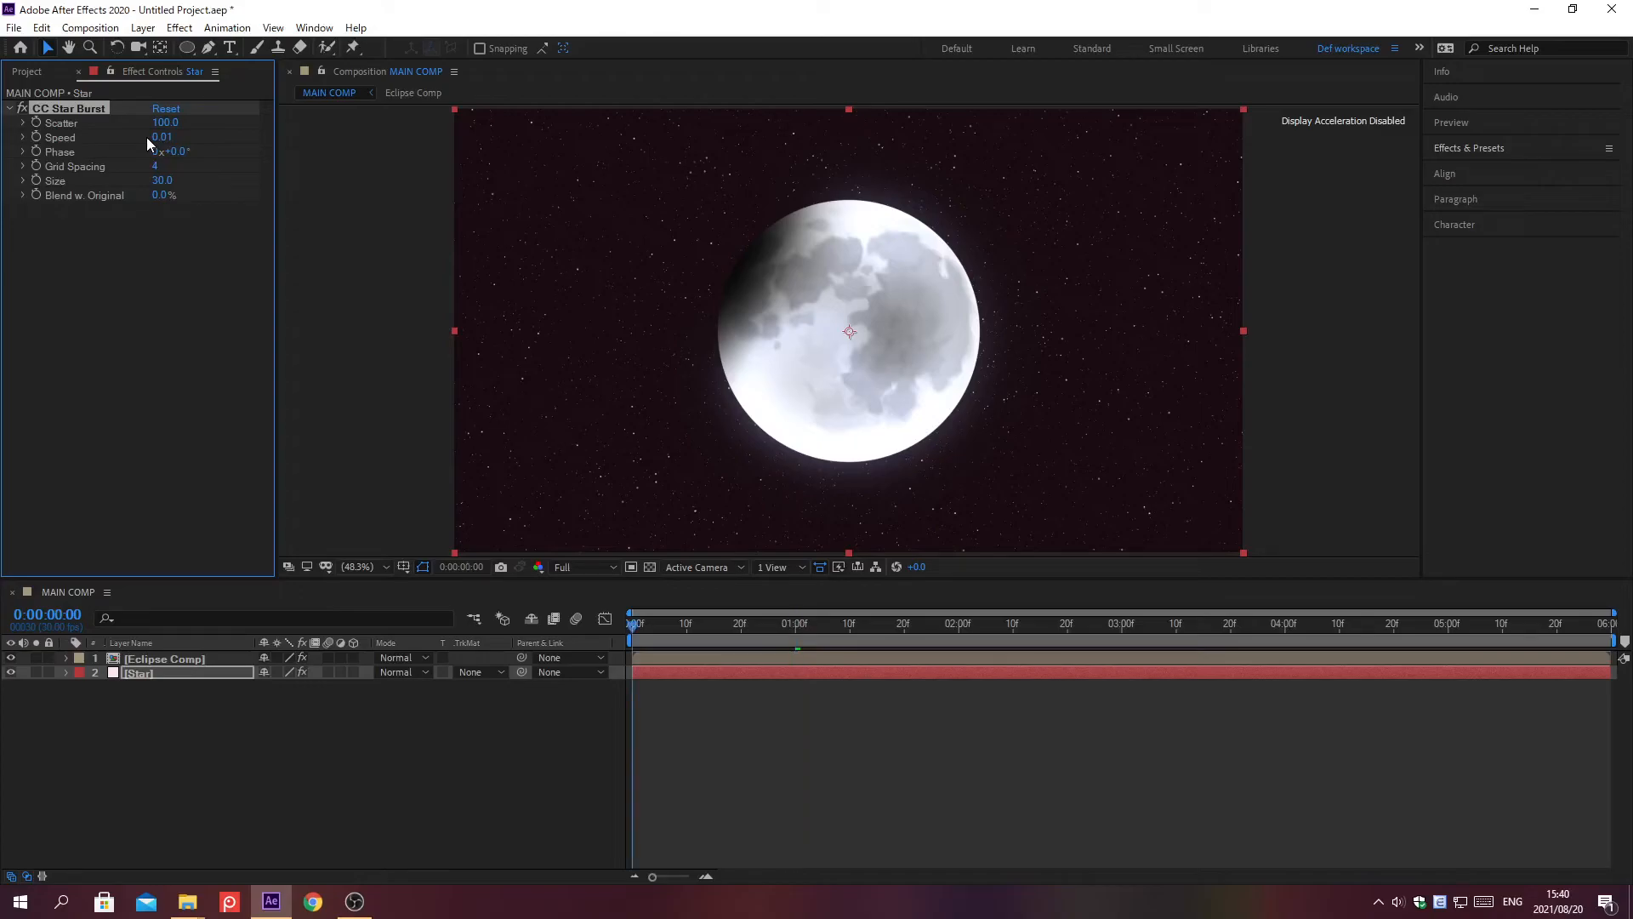
{"action": "key", "text": "ctrl+0"}
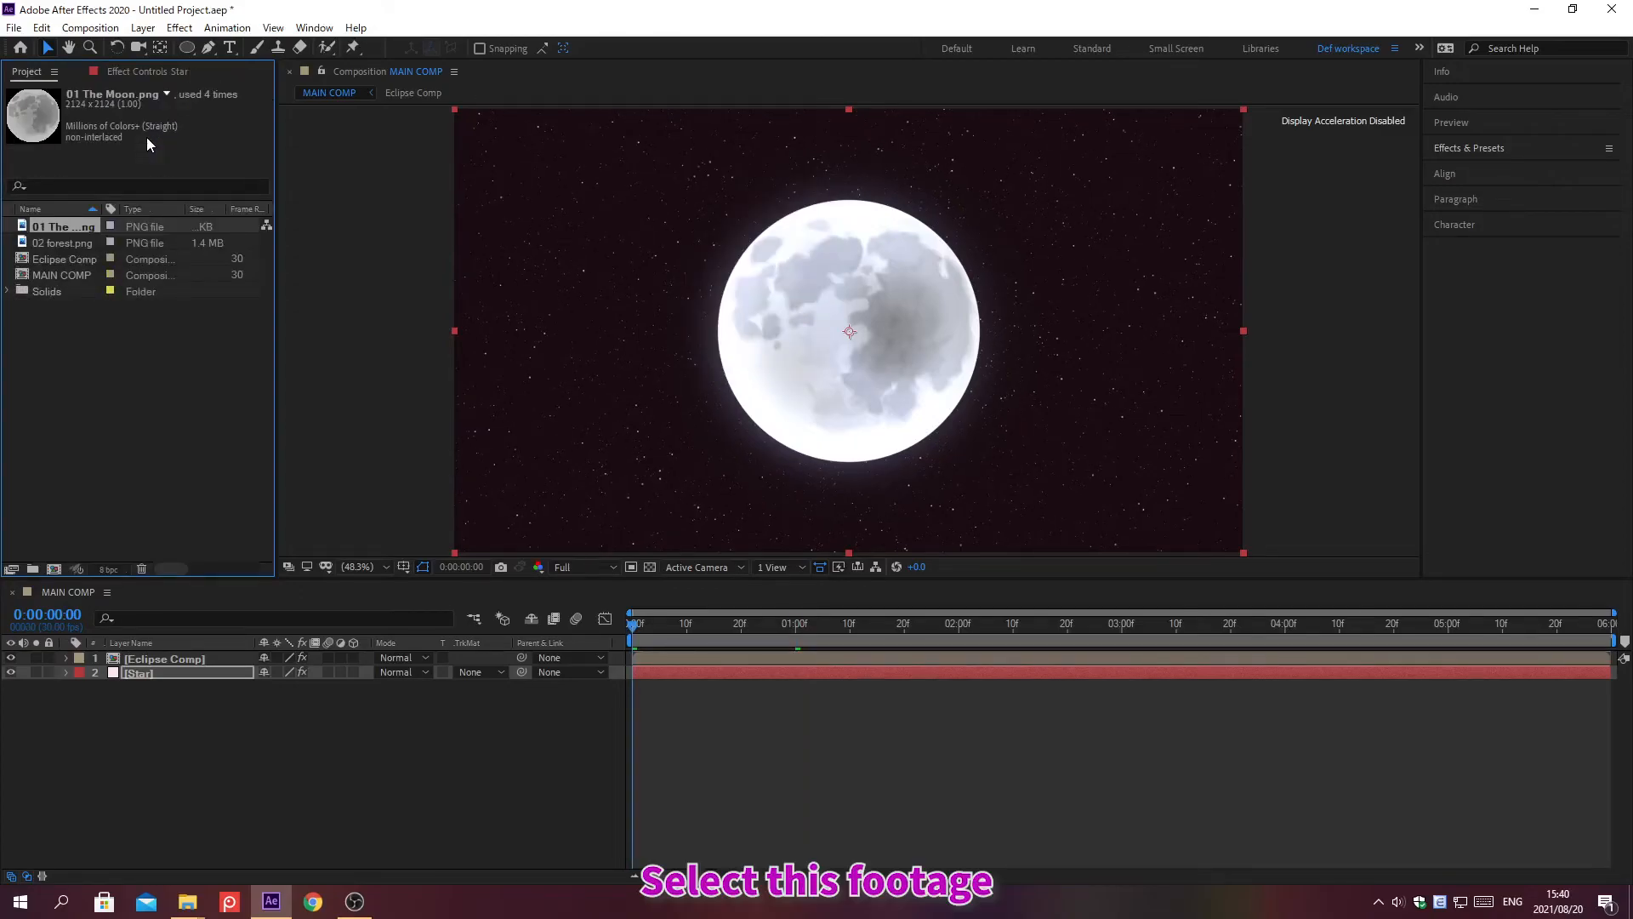
{"action": "left_click", "coordinate": [56, 243]}
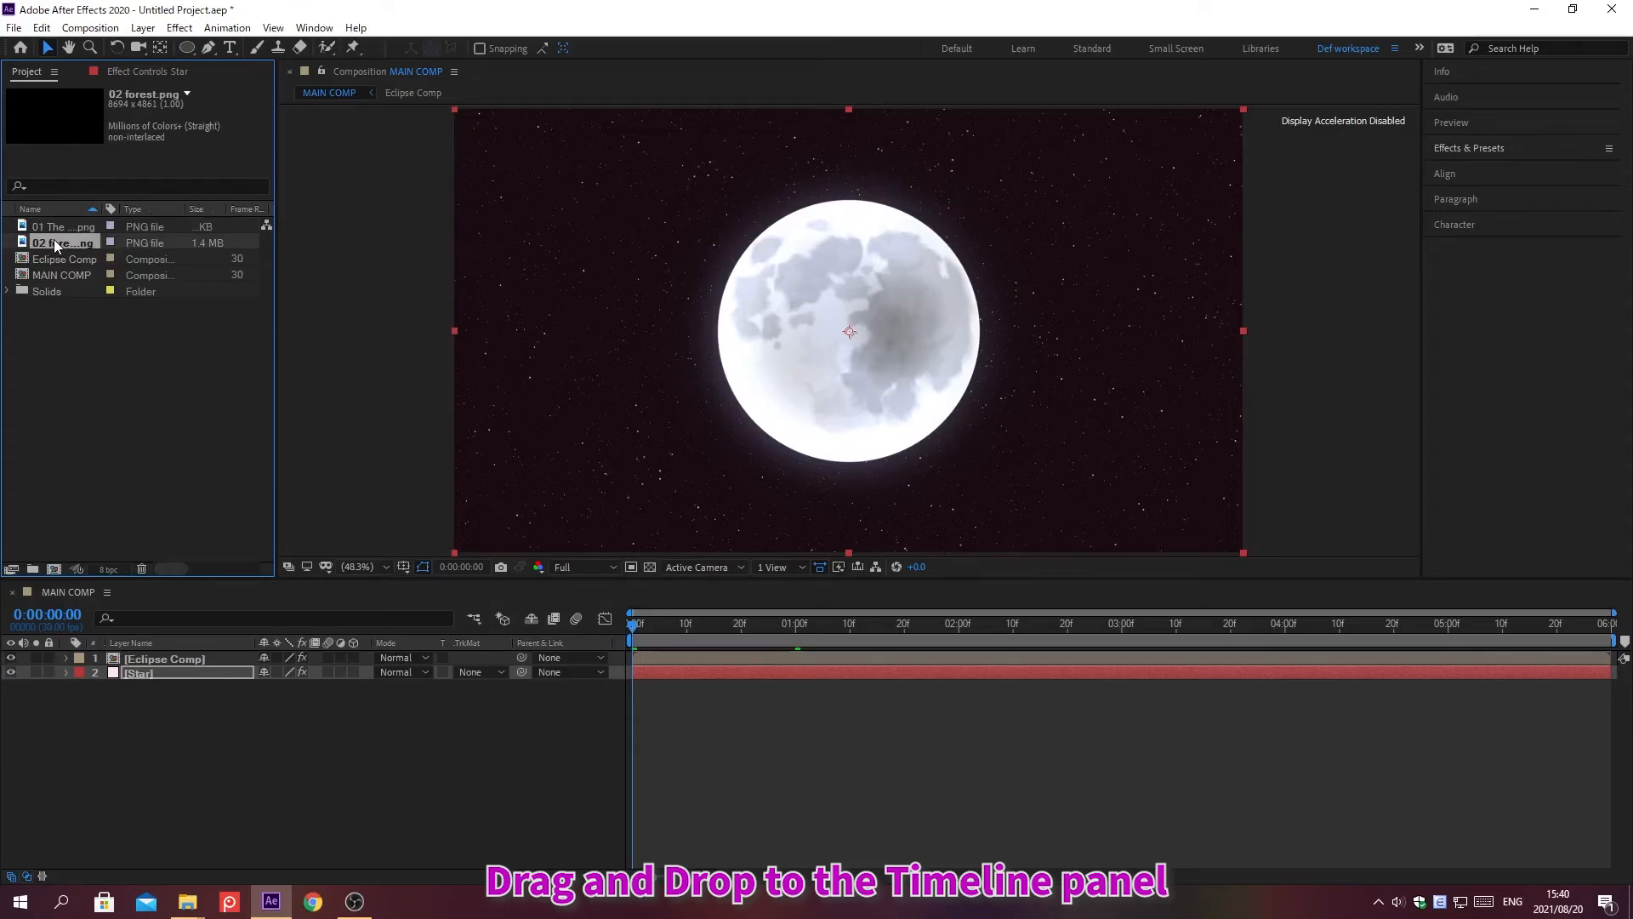
{"action": "left_click_drag", "start_coordinate": [53, 239], "coordinate": [197, 661]}
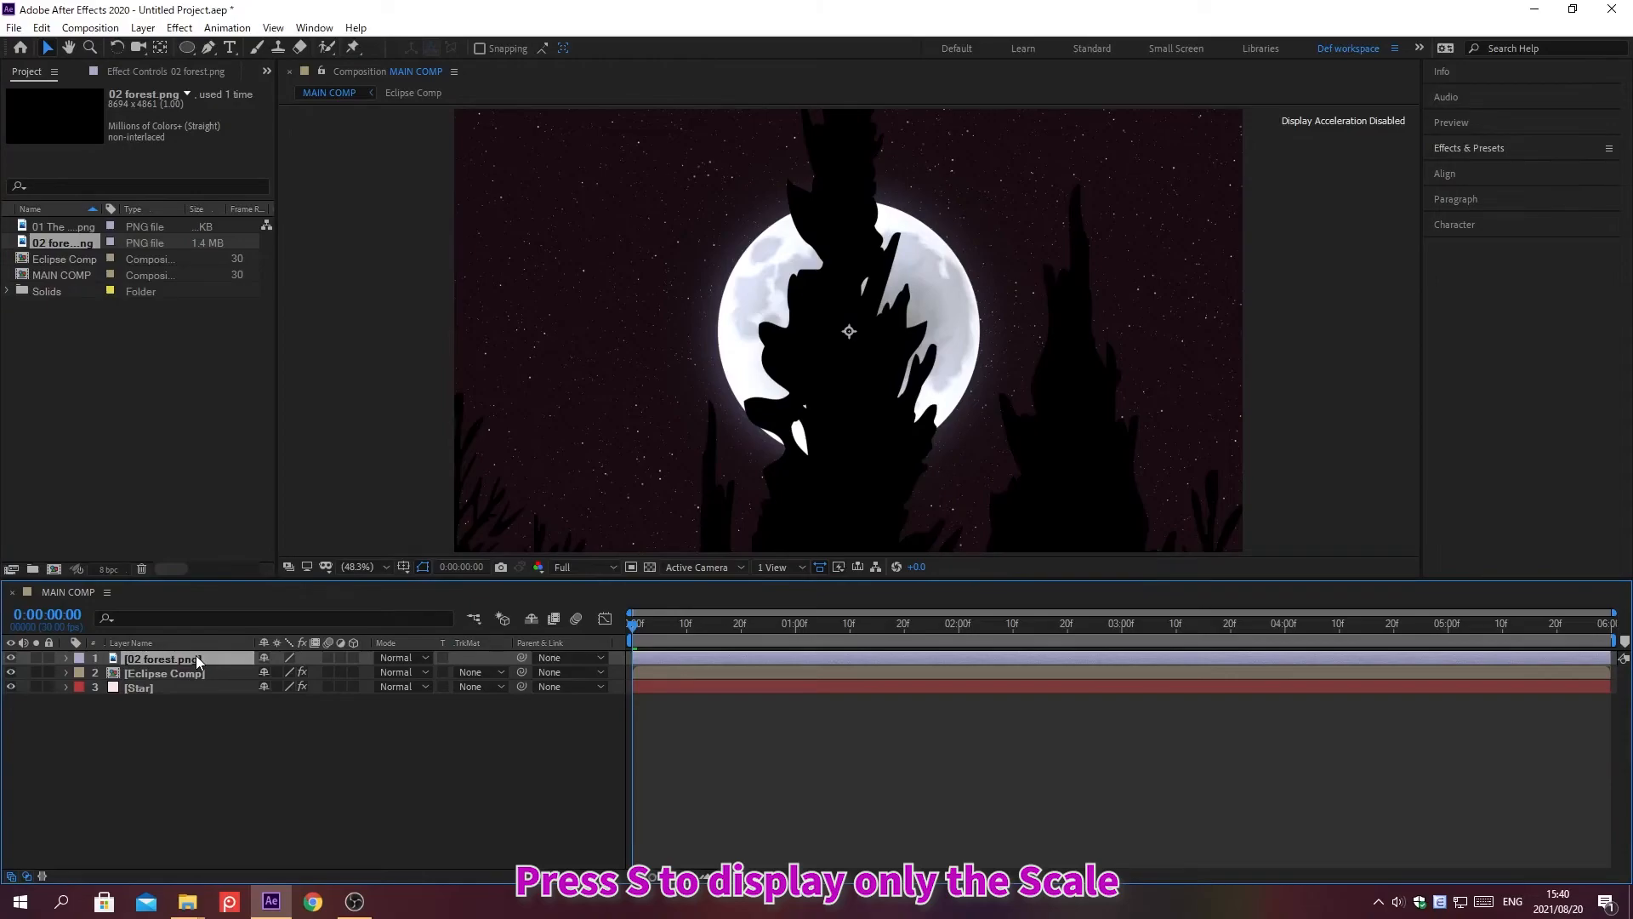
Set the Scale of the 02 forest.png layer to 26%
{"action": "key", "text": "s"}
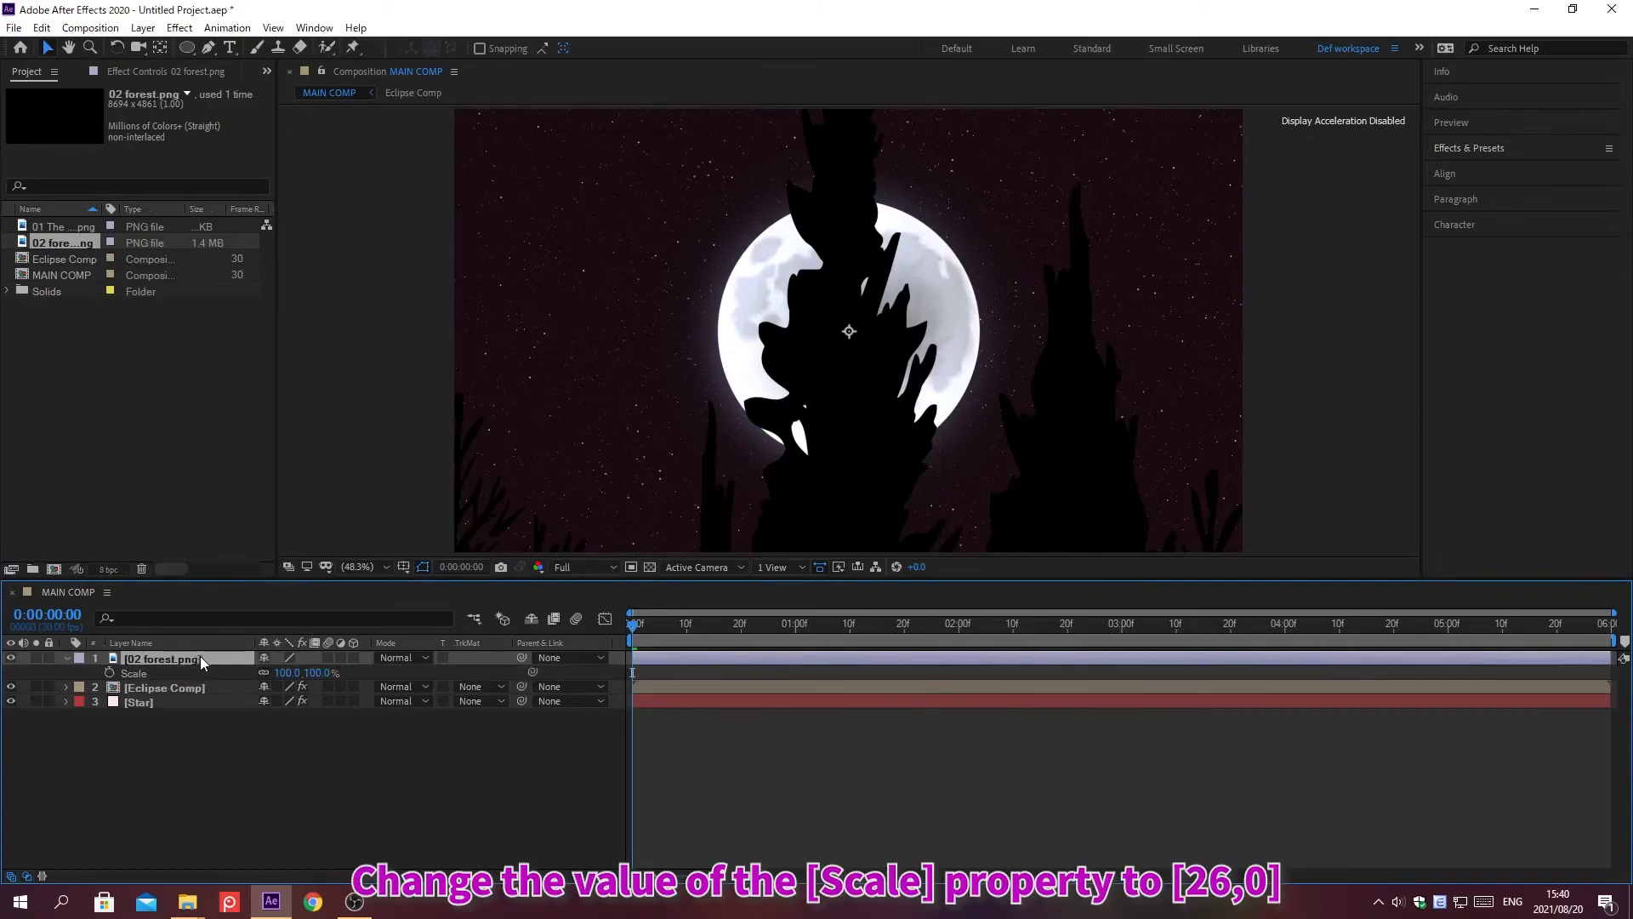
{"action": "left_click", "coordinate": [283, 672]}
{"action": "type", "text": "26"}
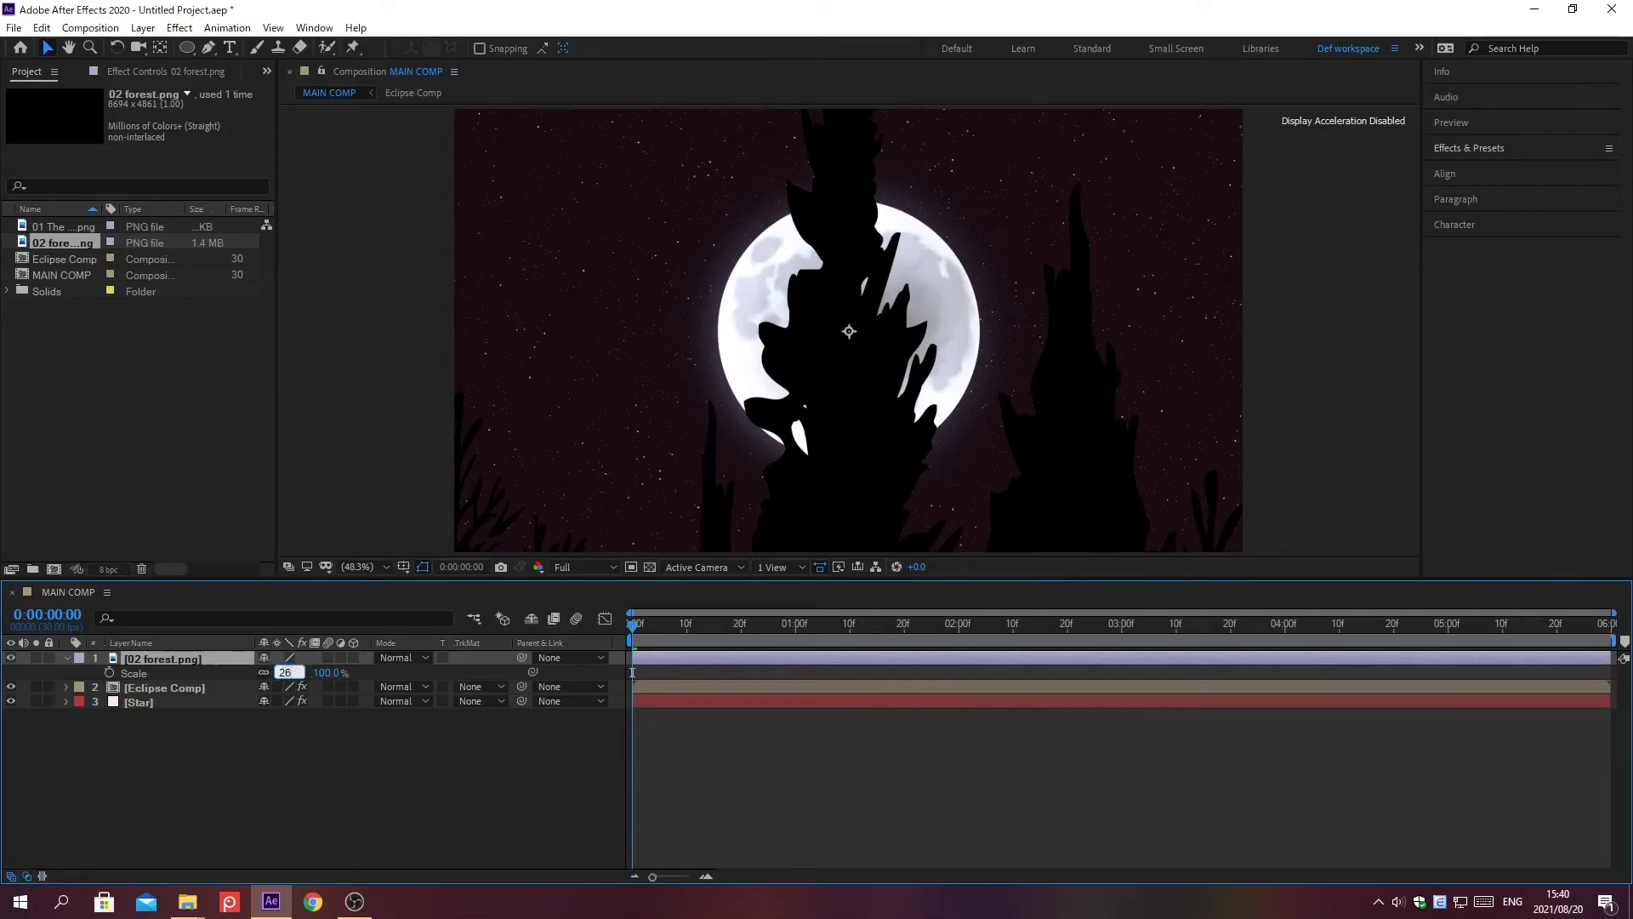
{"action": "key", "text": "Return"}
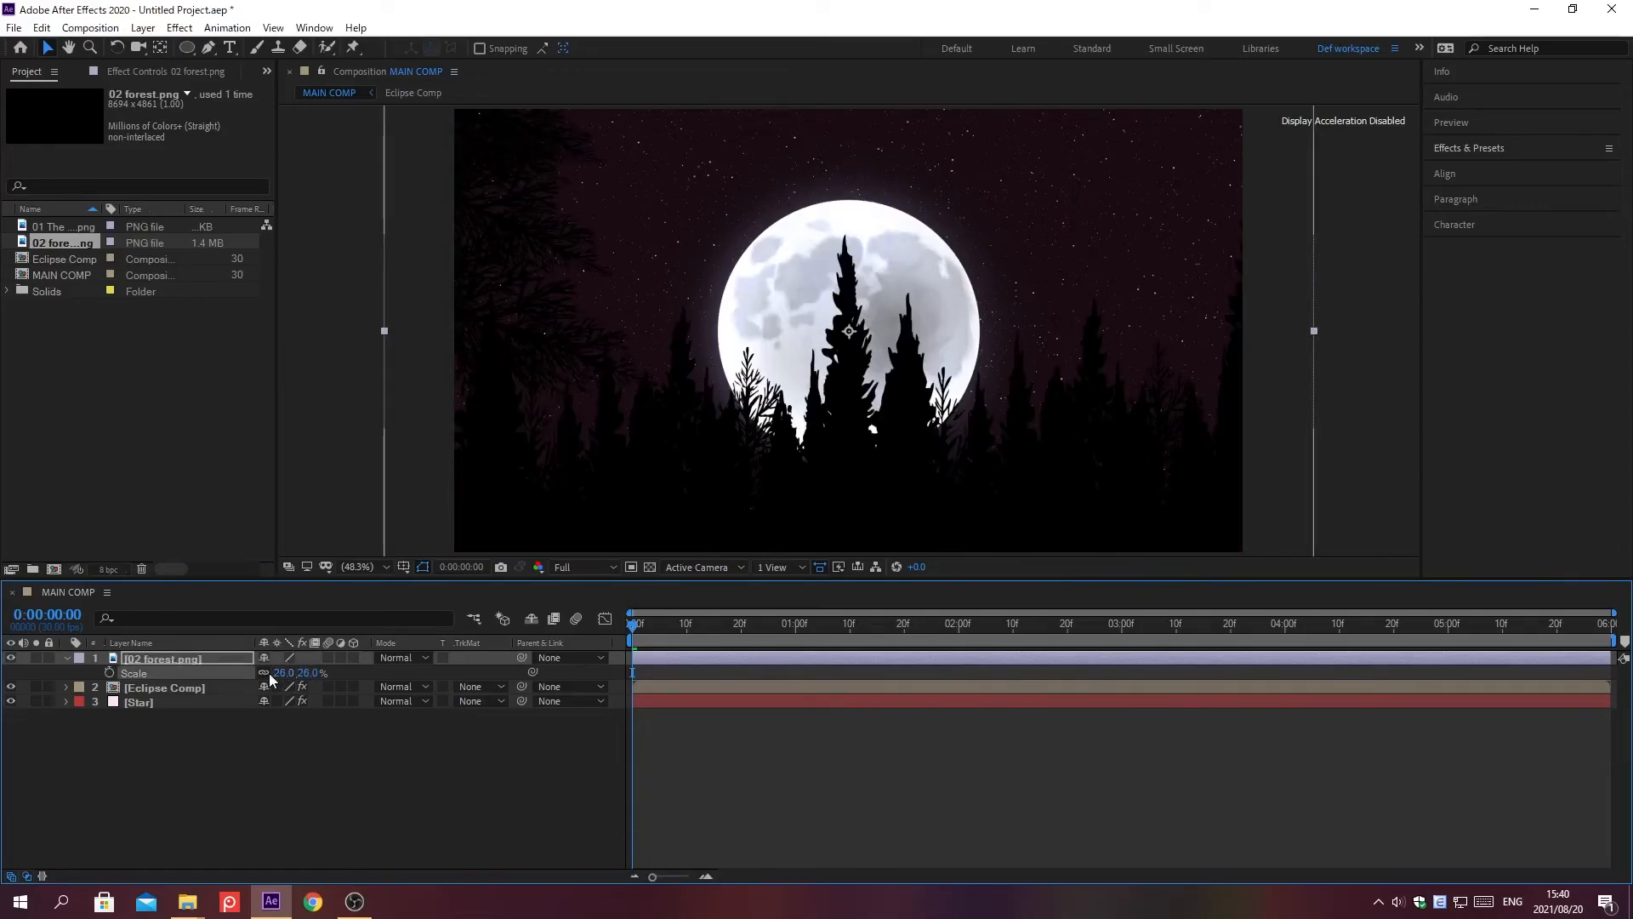
Add a Position keyframe of 340, 360 to the Eclipse Comp layer at 0;00;00;00
{"action": "left_click", "coordinate": [214, 687]}
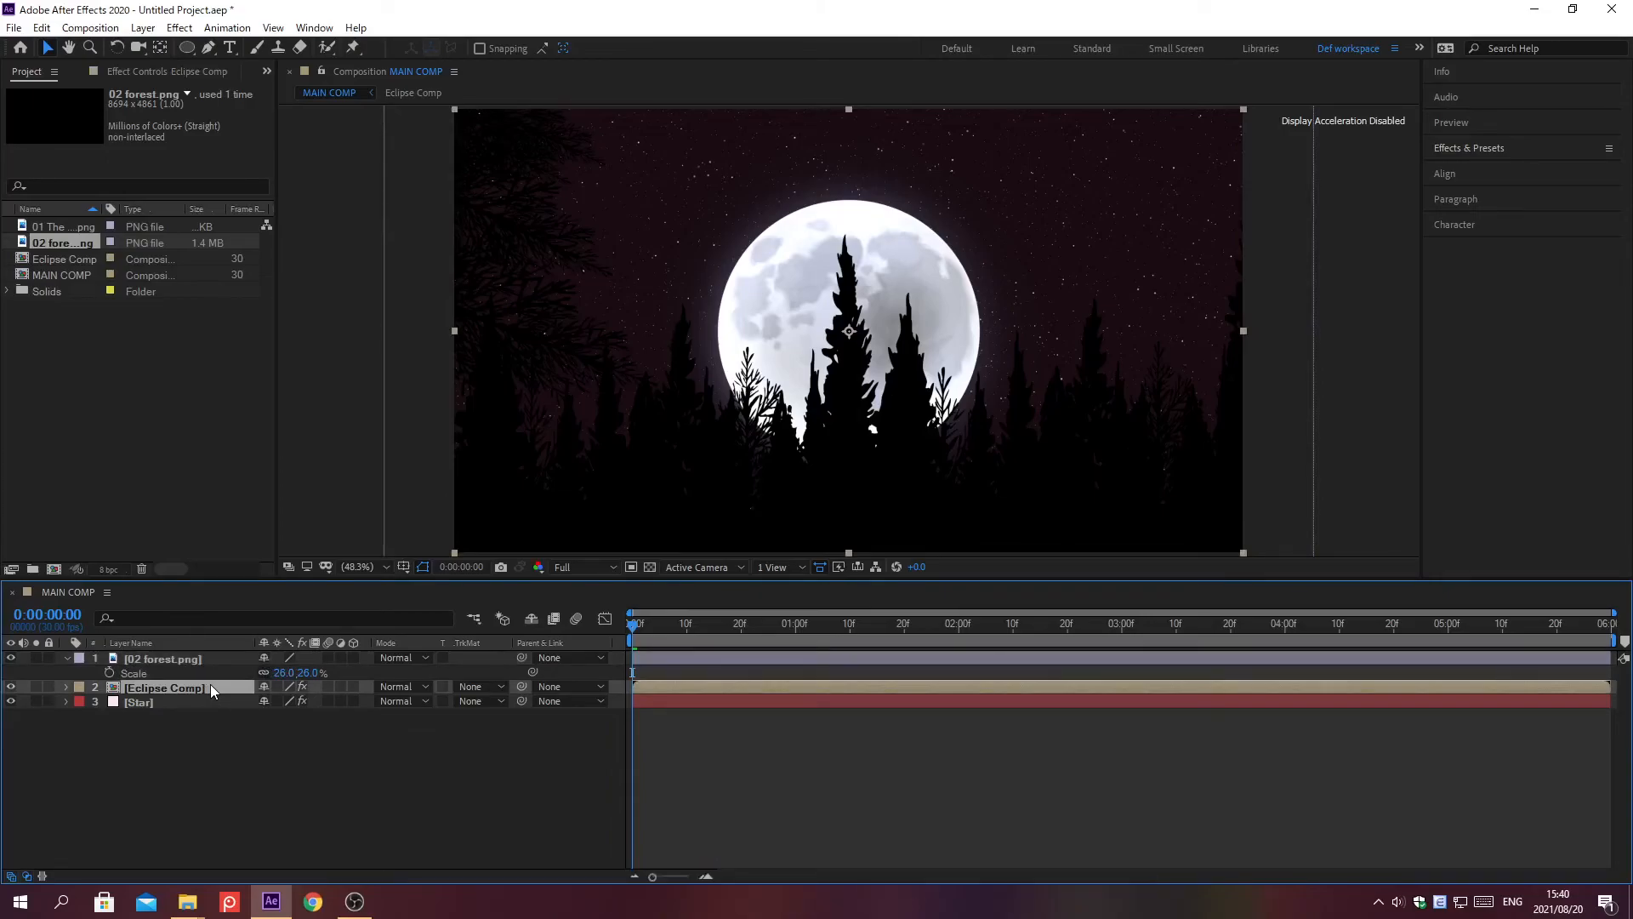
{"action": "key", "text": "p"}
{"action": "key", "text": "alt+shift+j"}
{"action": "type", "text": "0;00;00;00"}
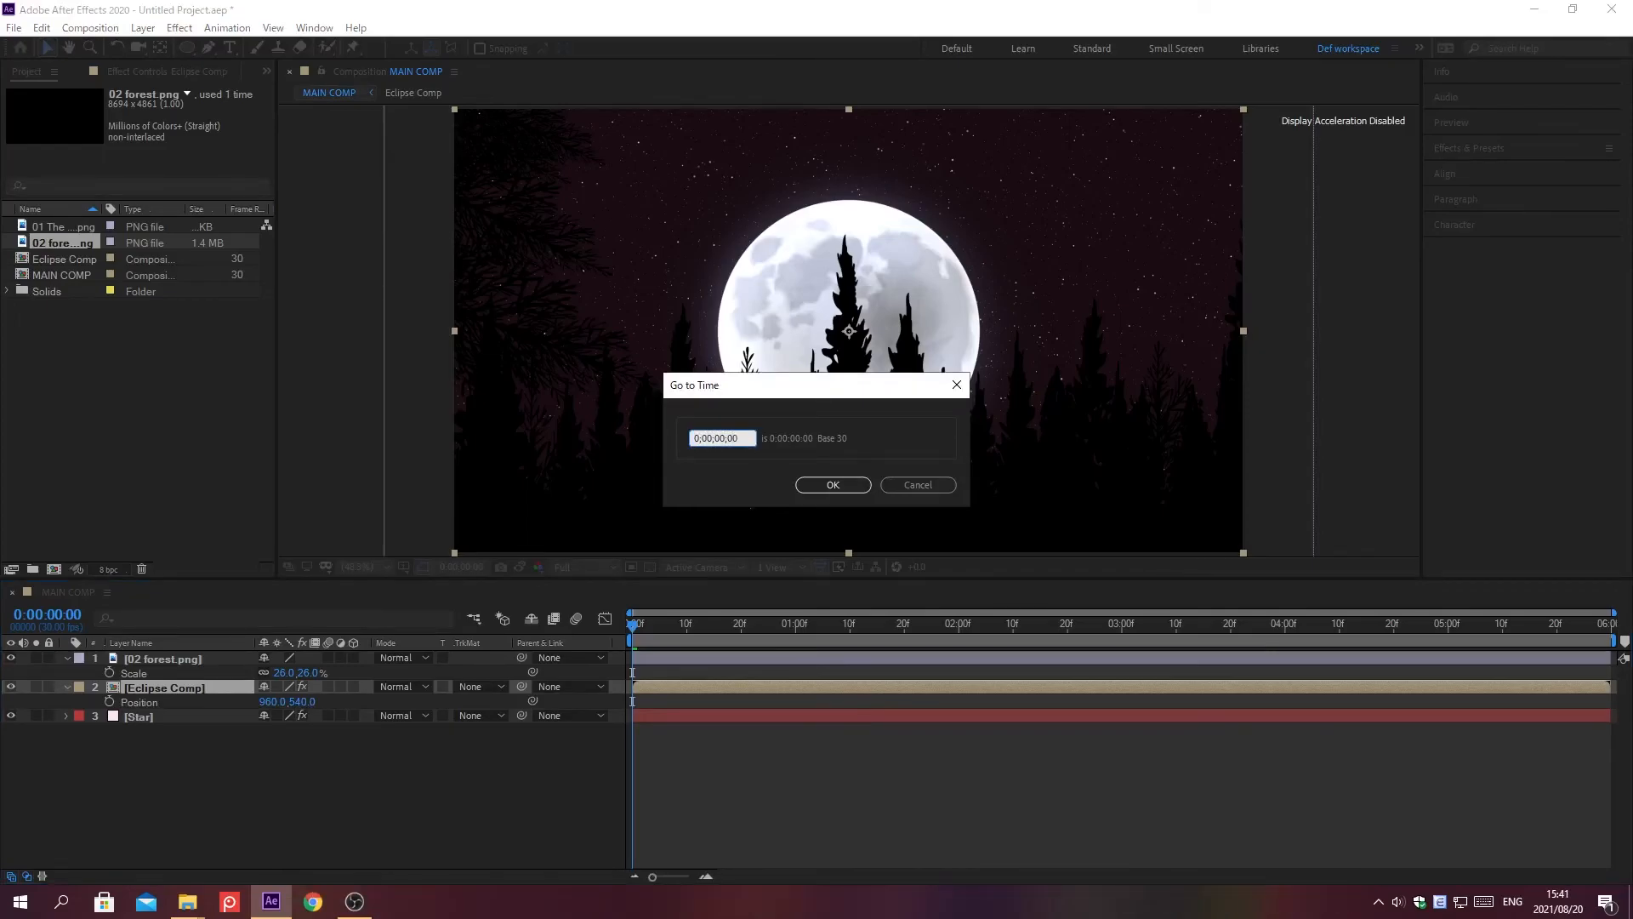
{"action": "key", "text": "Return"}
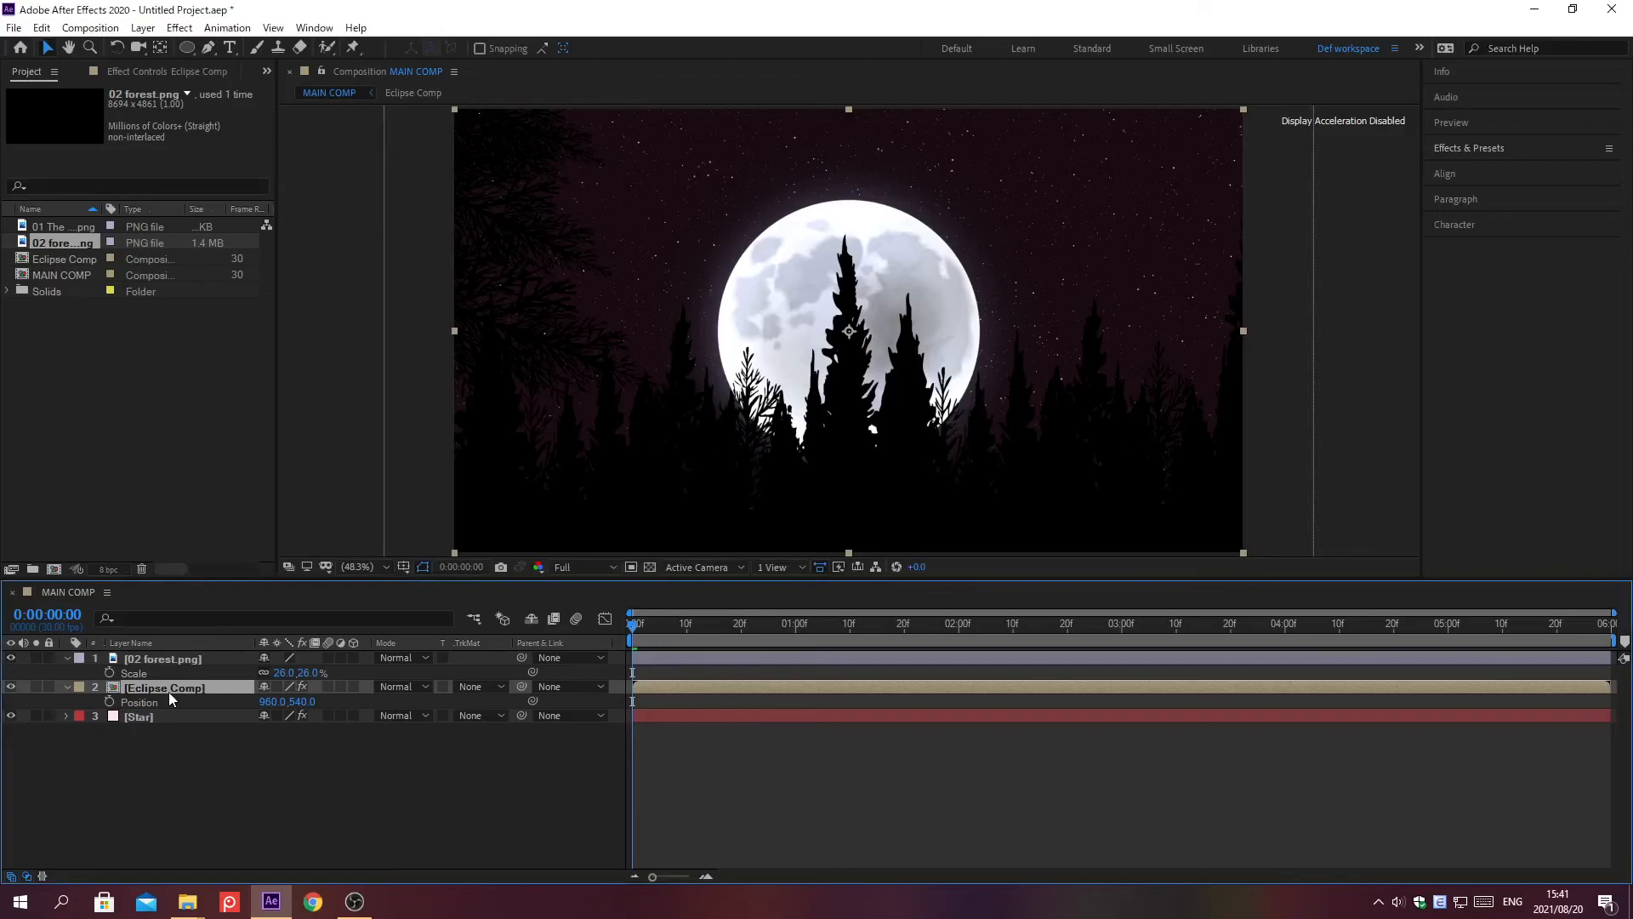
{"action": "left_click", "coordinate": [109, 701]}
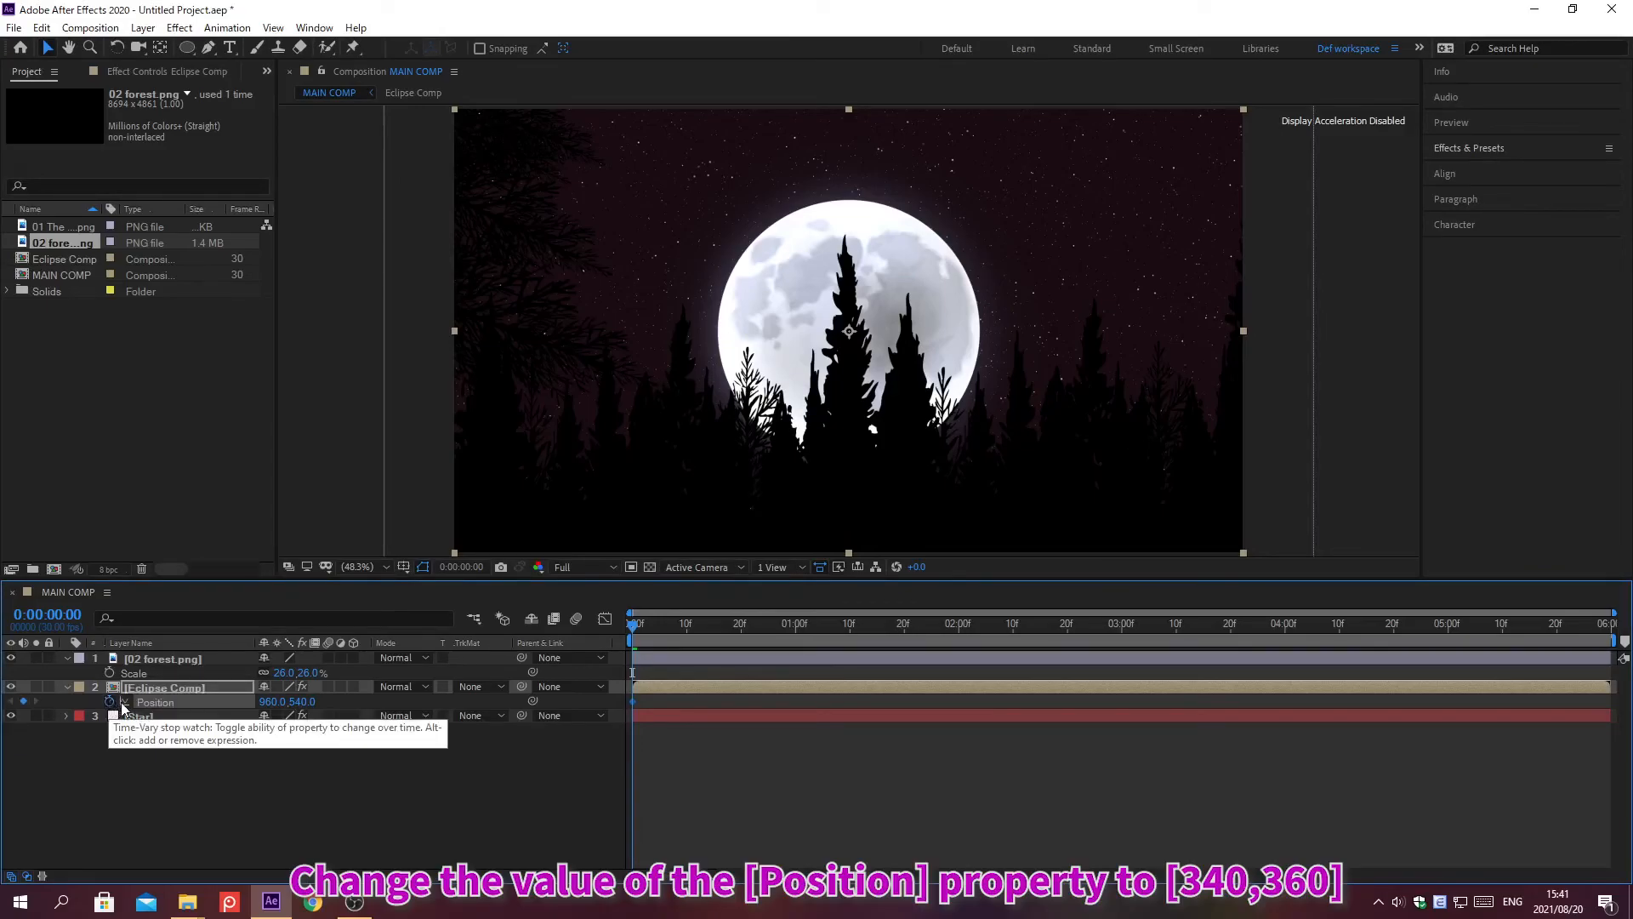
{"action": "left_click", "coordinate": [268, 701]}
{"action": "type", "text": "340"}
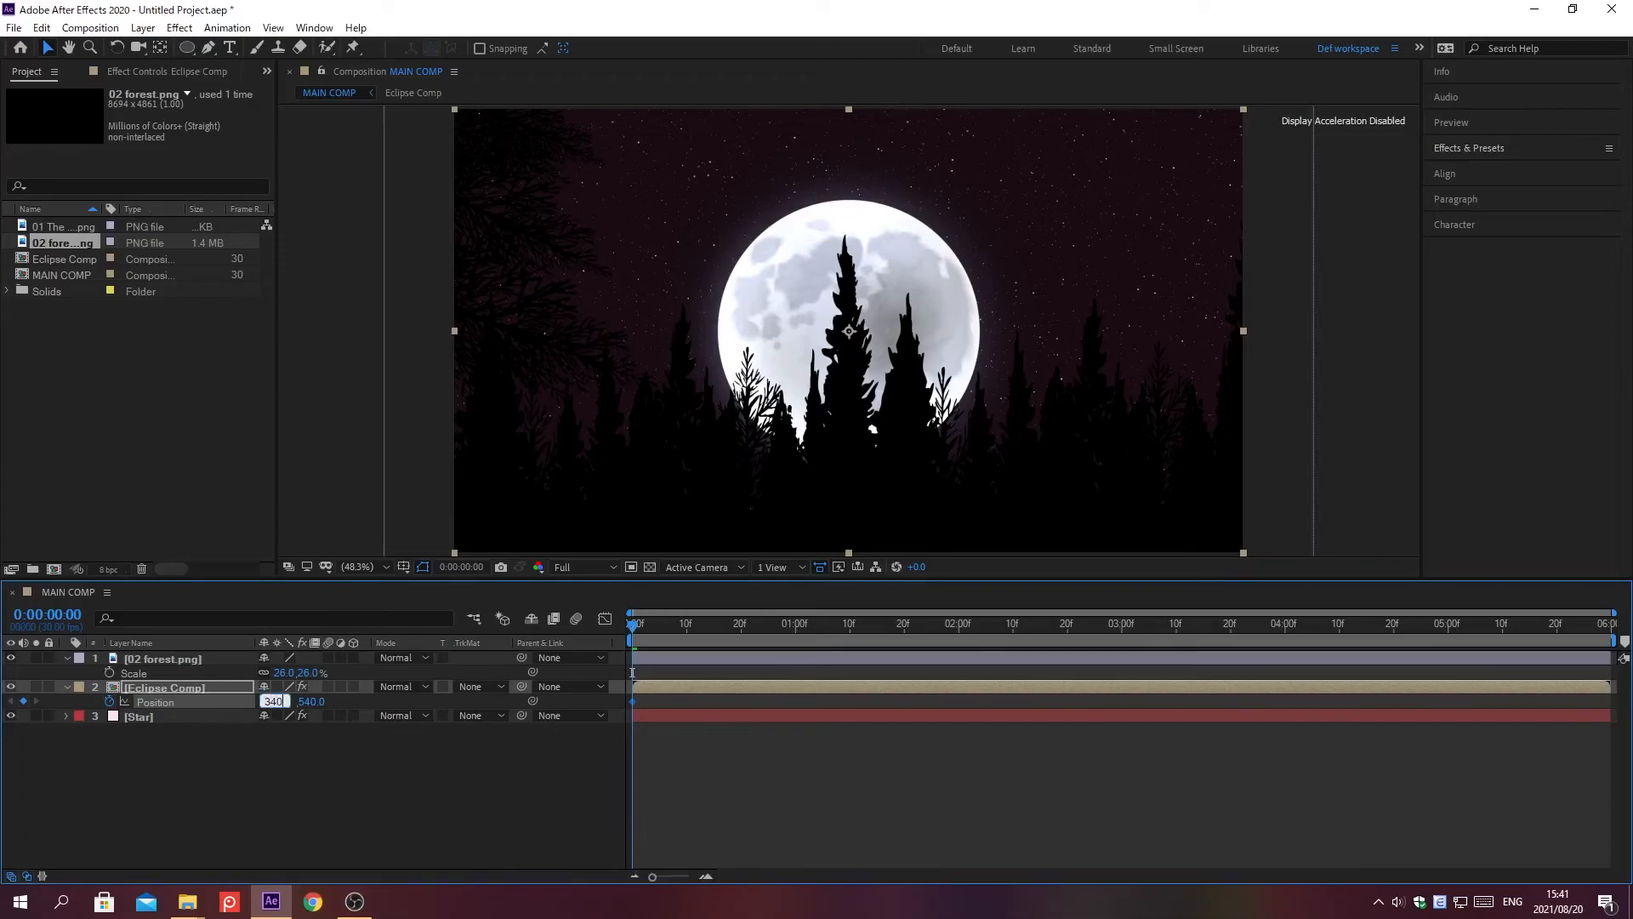
{"action": "key", "text": "Tab"}
{"action": "type", "text": "360"}
{"action": "key", "text": "Return"}
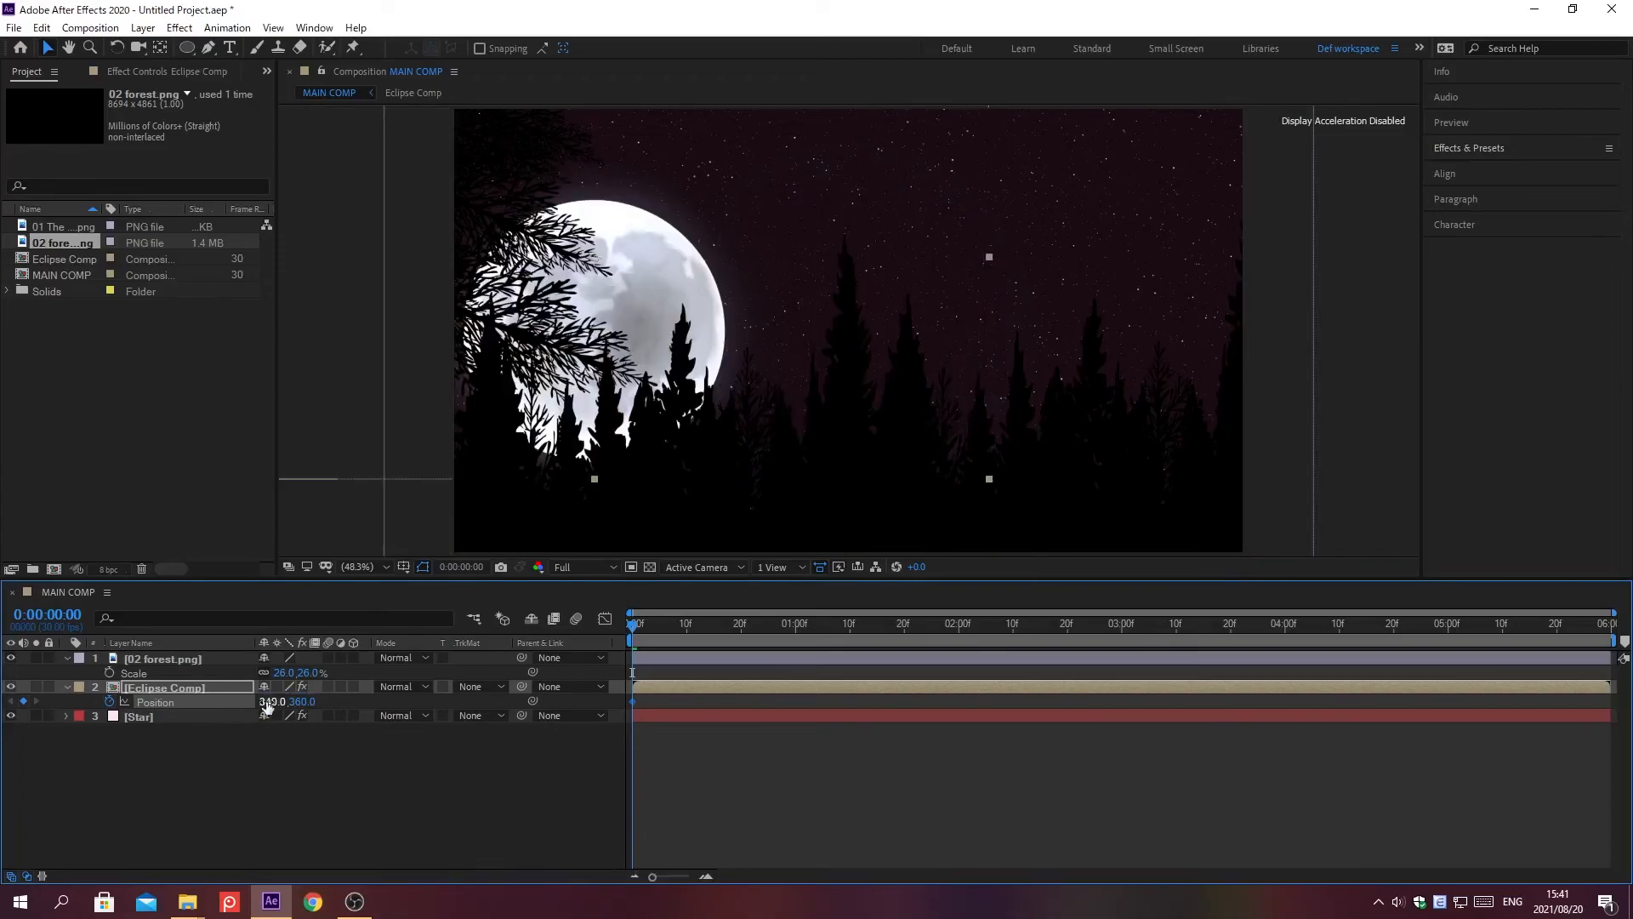
Add a Position keyframe of 1240, 330 to the Eclipse Comp layer at 0;00;05;00
{"action": "key", "text": "alt+shift+j"}
{"action": "type", "text": "0;00;05;00"}
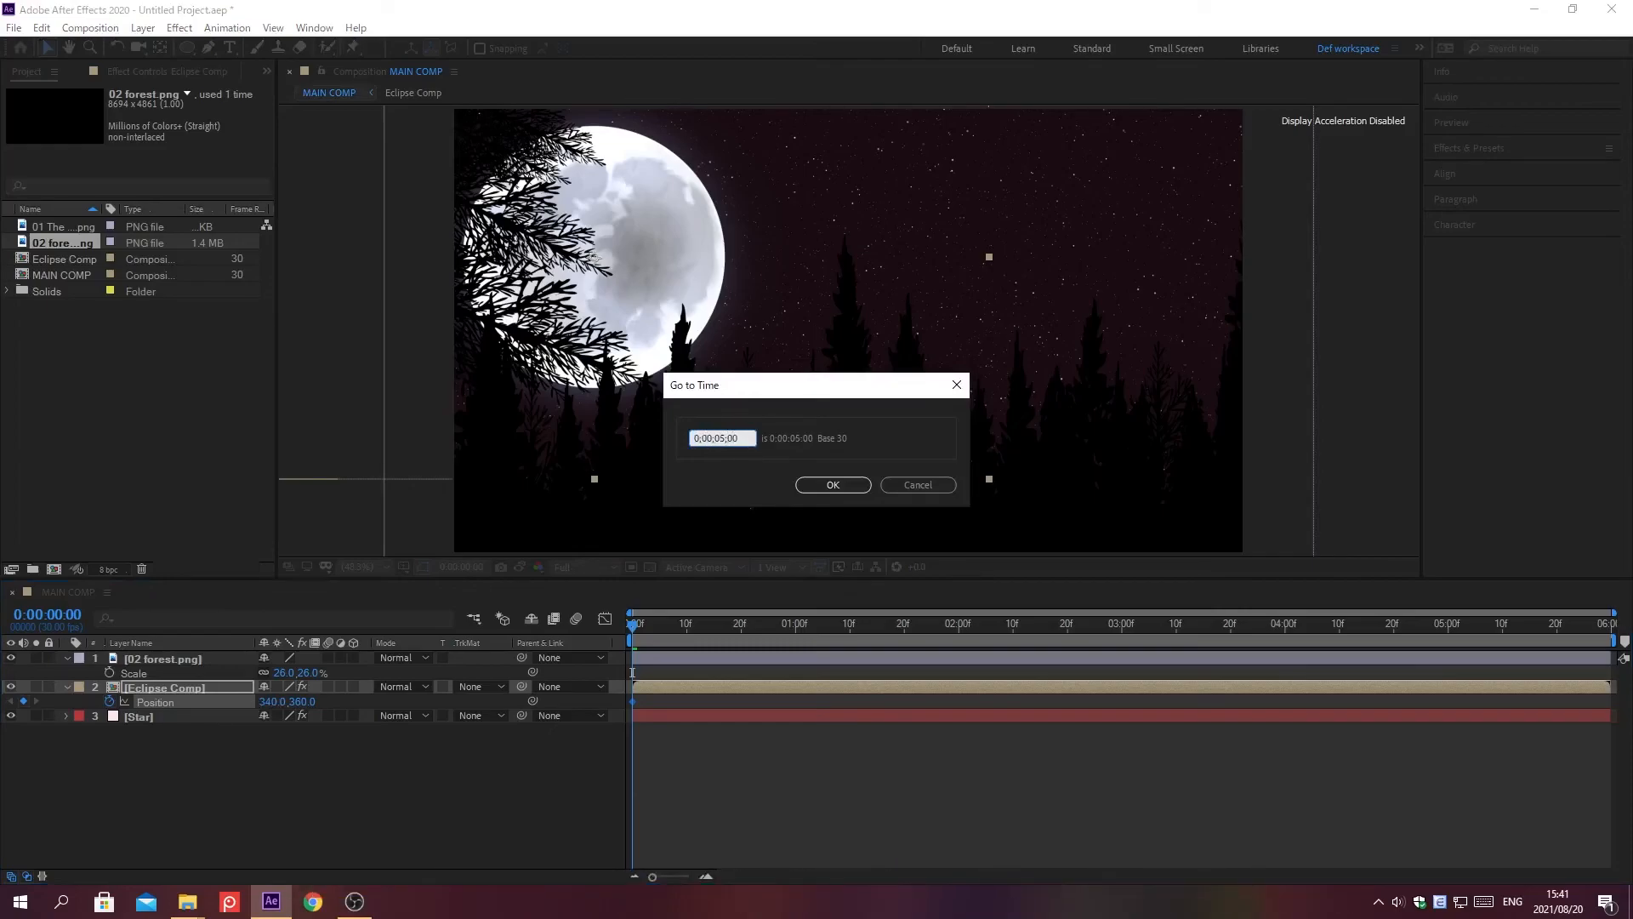
{"action": "key", "text": "Return"}
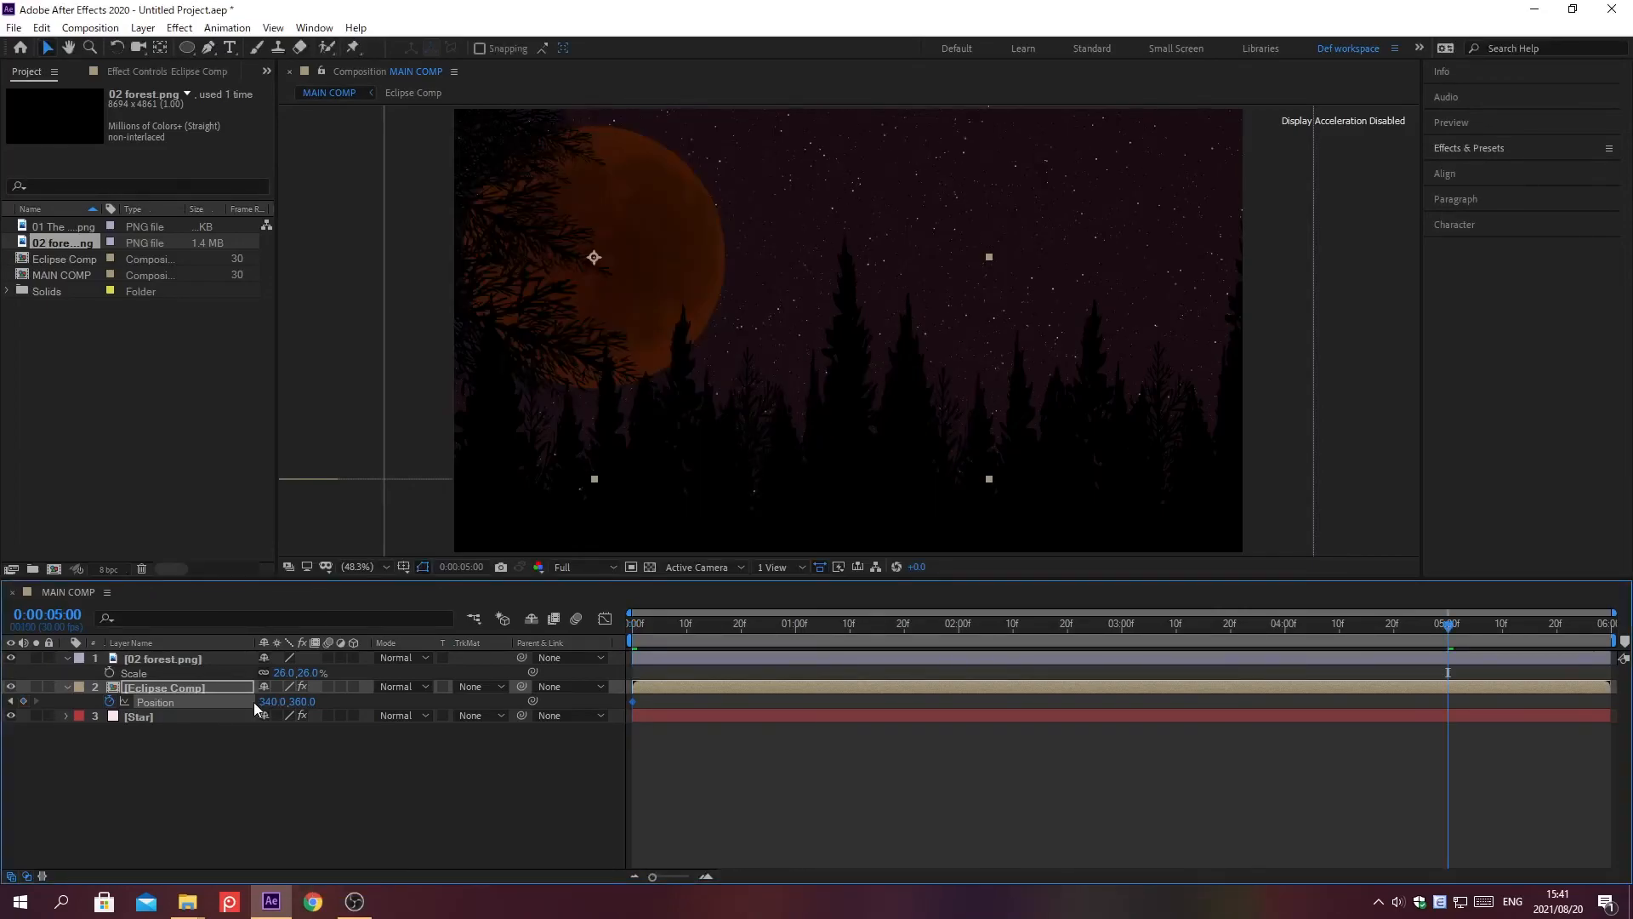
{"action": "left_click", "coordinate": [270, 701]}
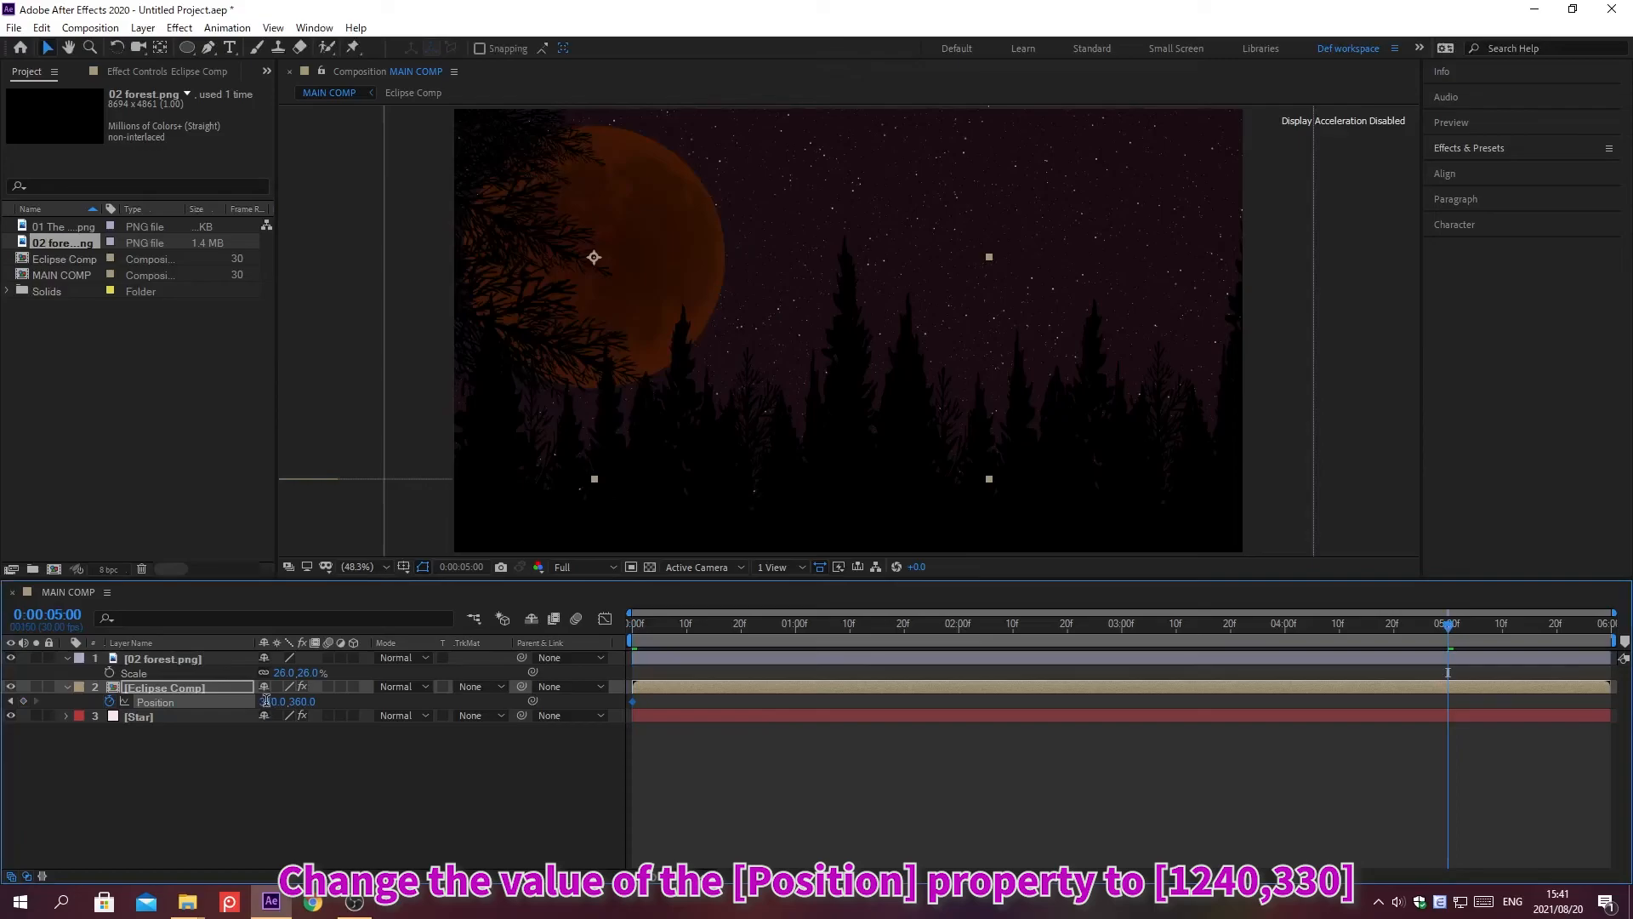
{"action": "type", "text": "1240"}
{"action": "key", "text": "Return"}
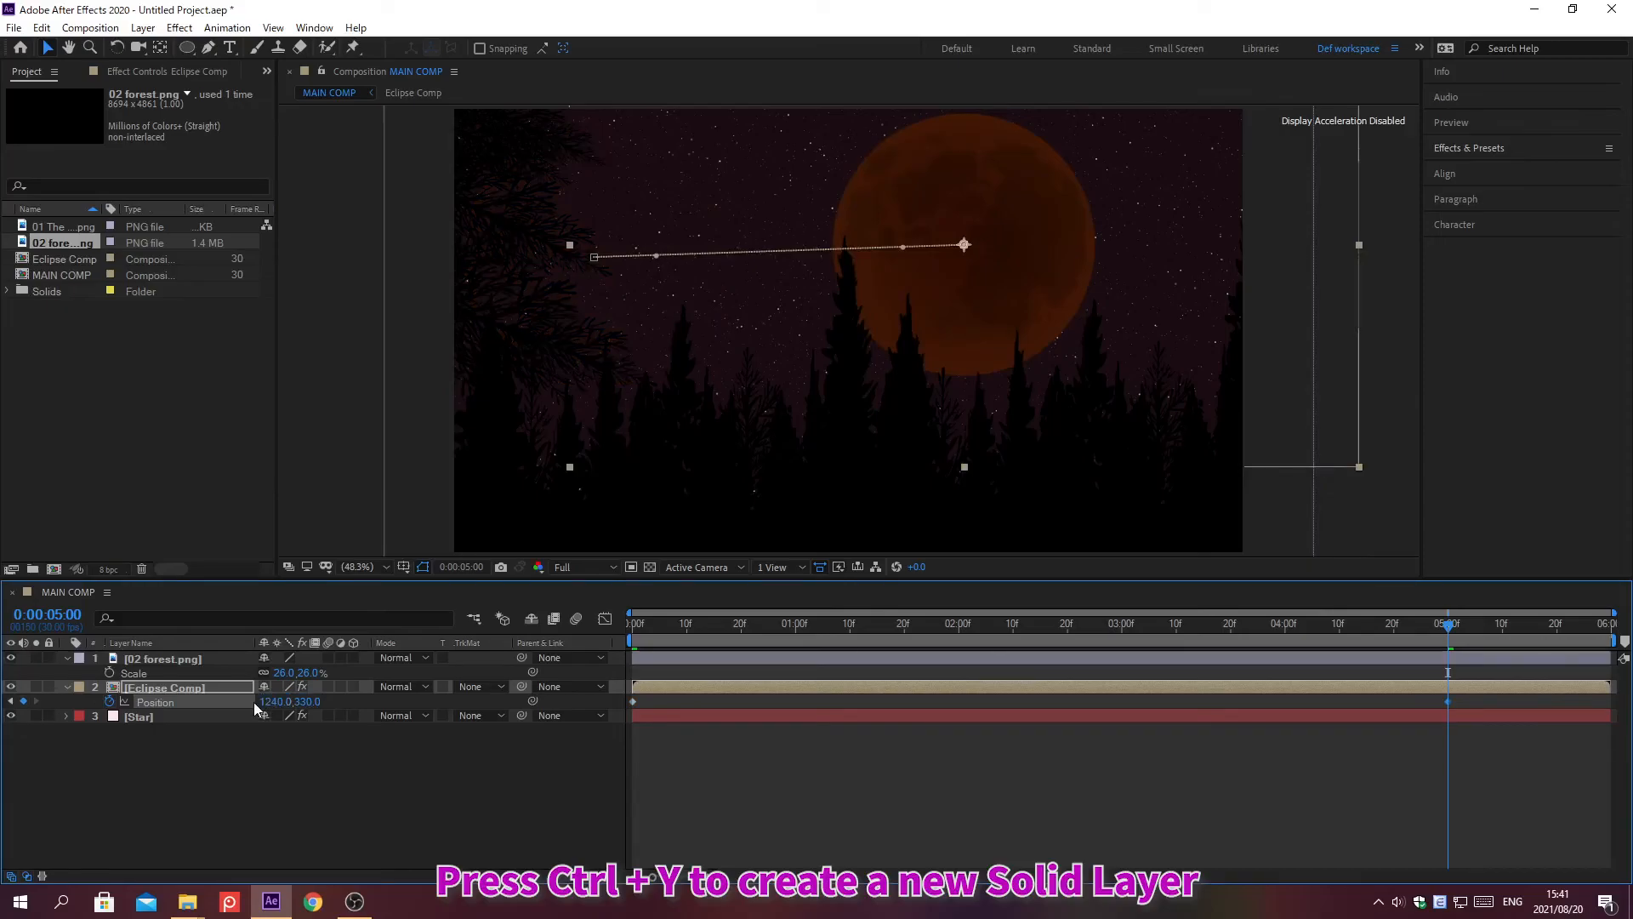
Create a 1920 × 1080 px solid named Background in colour 190C11 and place it beneath all other layers
{"action": "key", "text": "ctrl+y"}
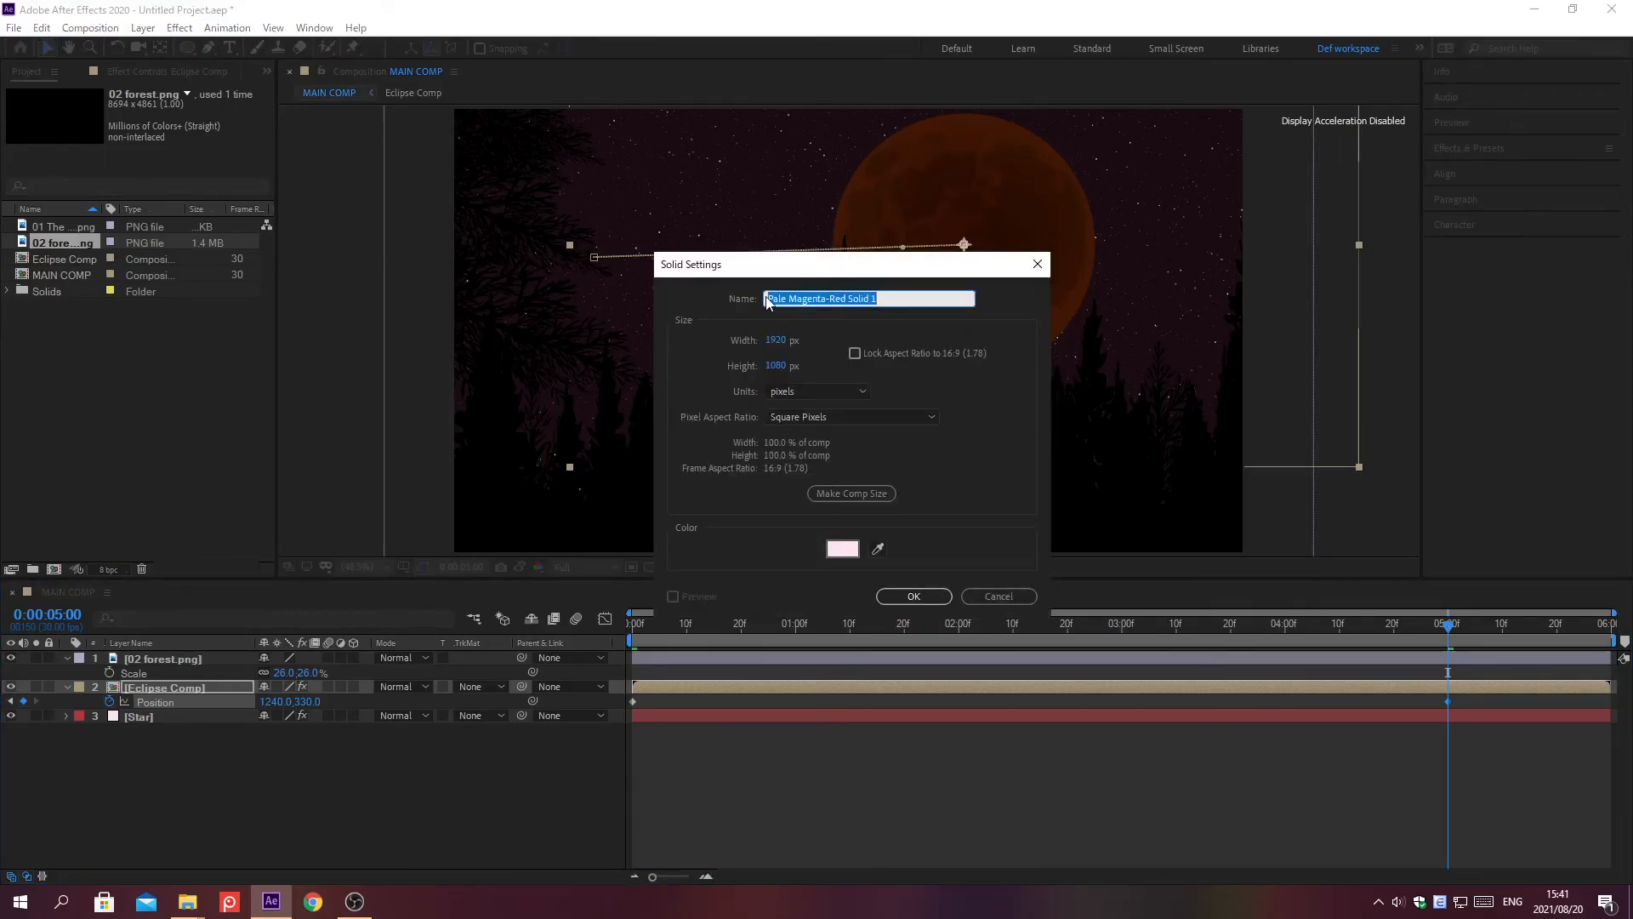
{"action": "type", "text": "Background"}
{"action": "left_click", "coordinate": [842, 549]}
{"action": "type", "text": "190C11"}
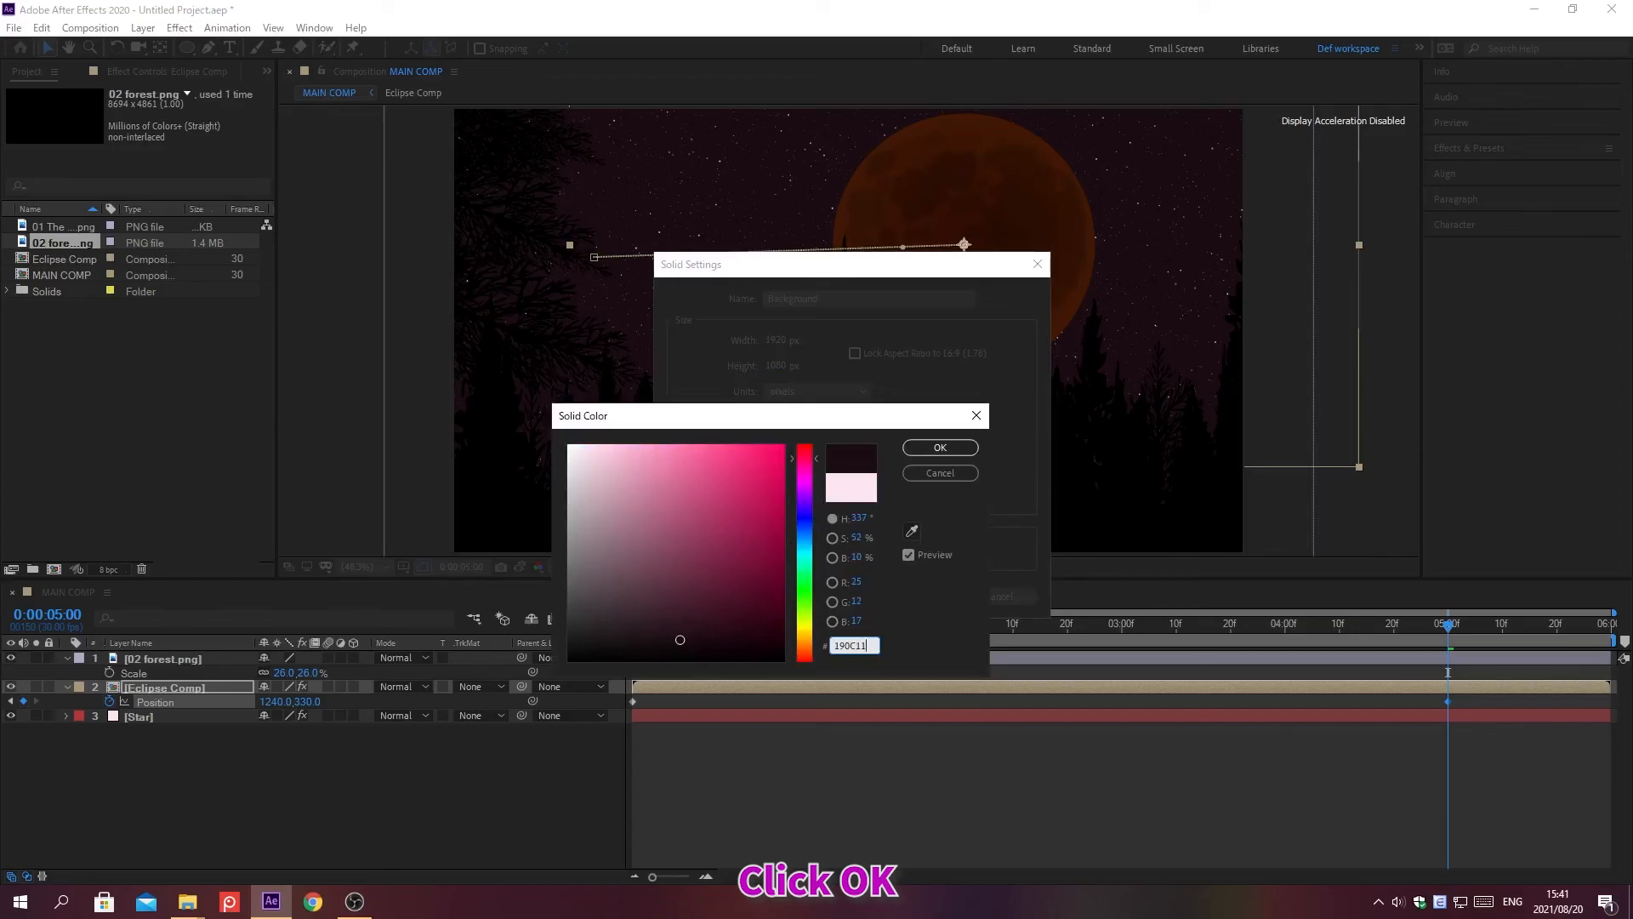
{"action": "left_click", "coordinate": [939, 447]}
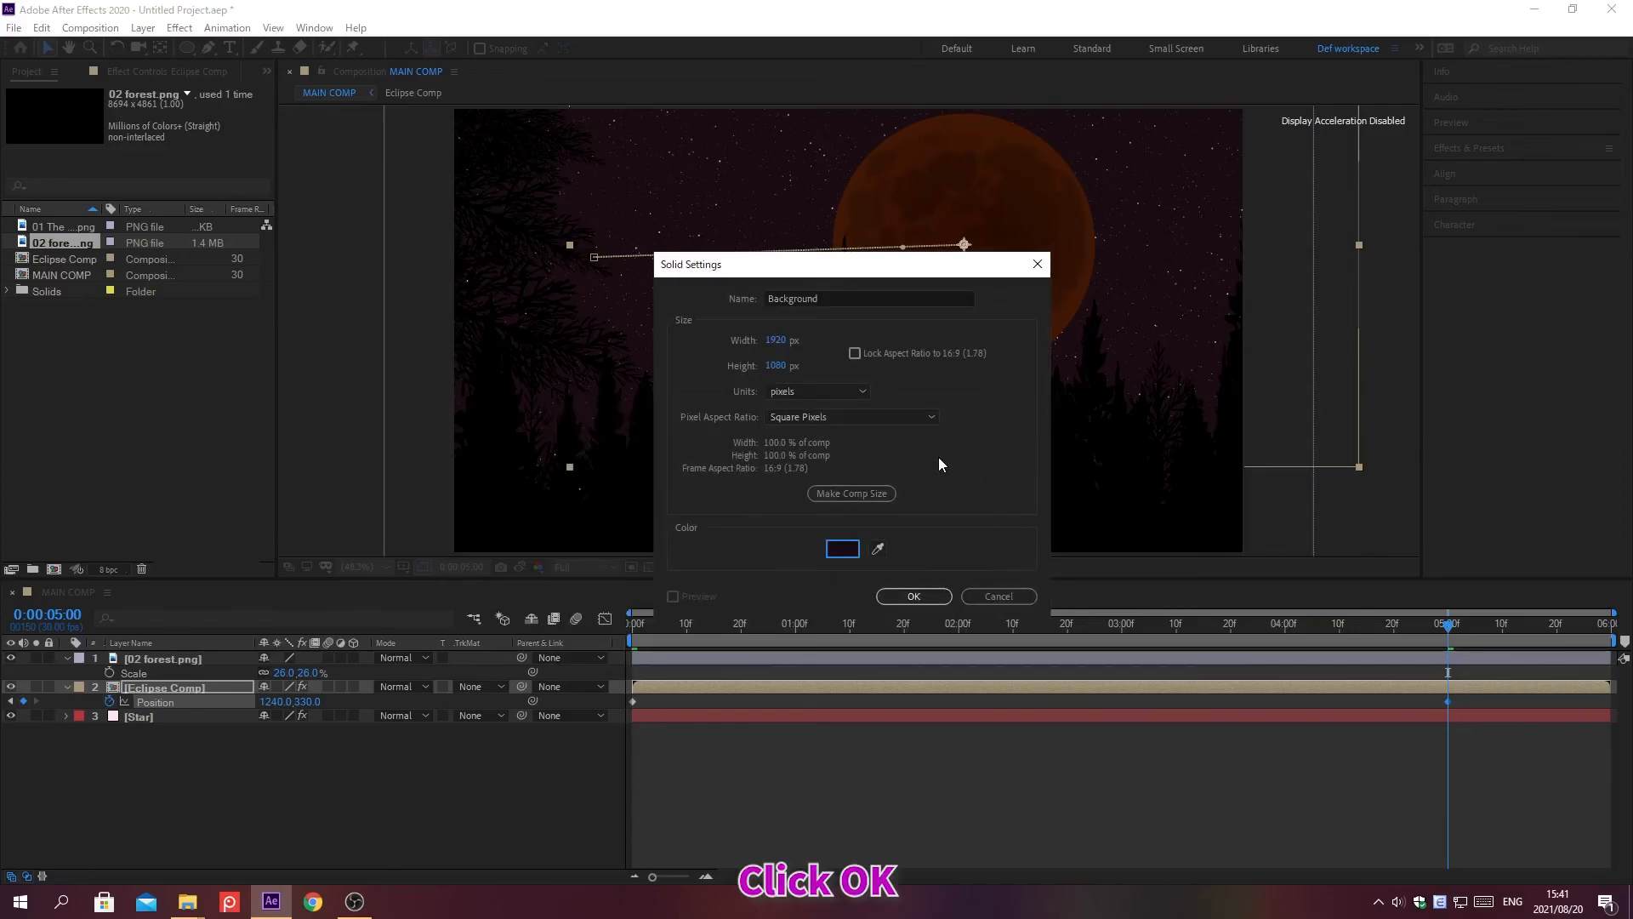
{"action": "left_click", "coordinate": [914, 595]}
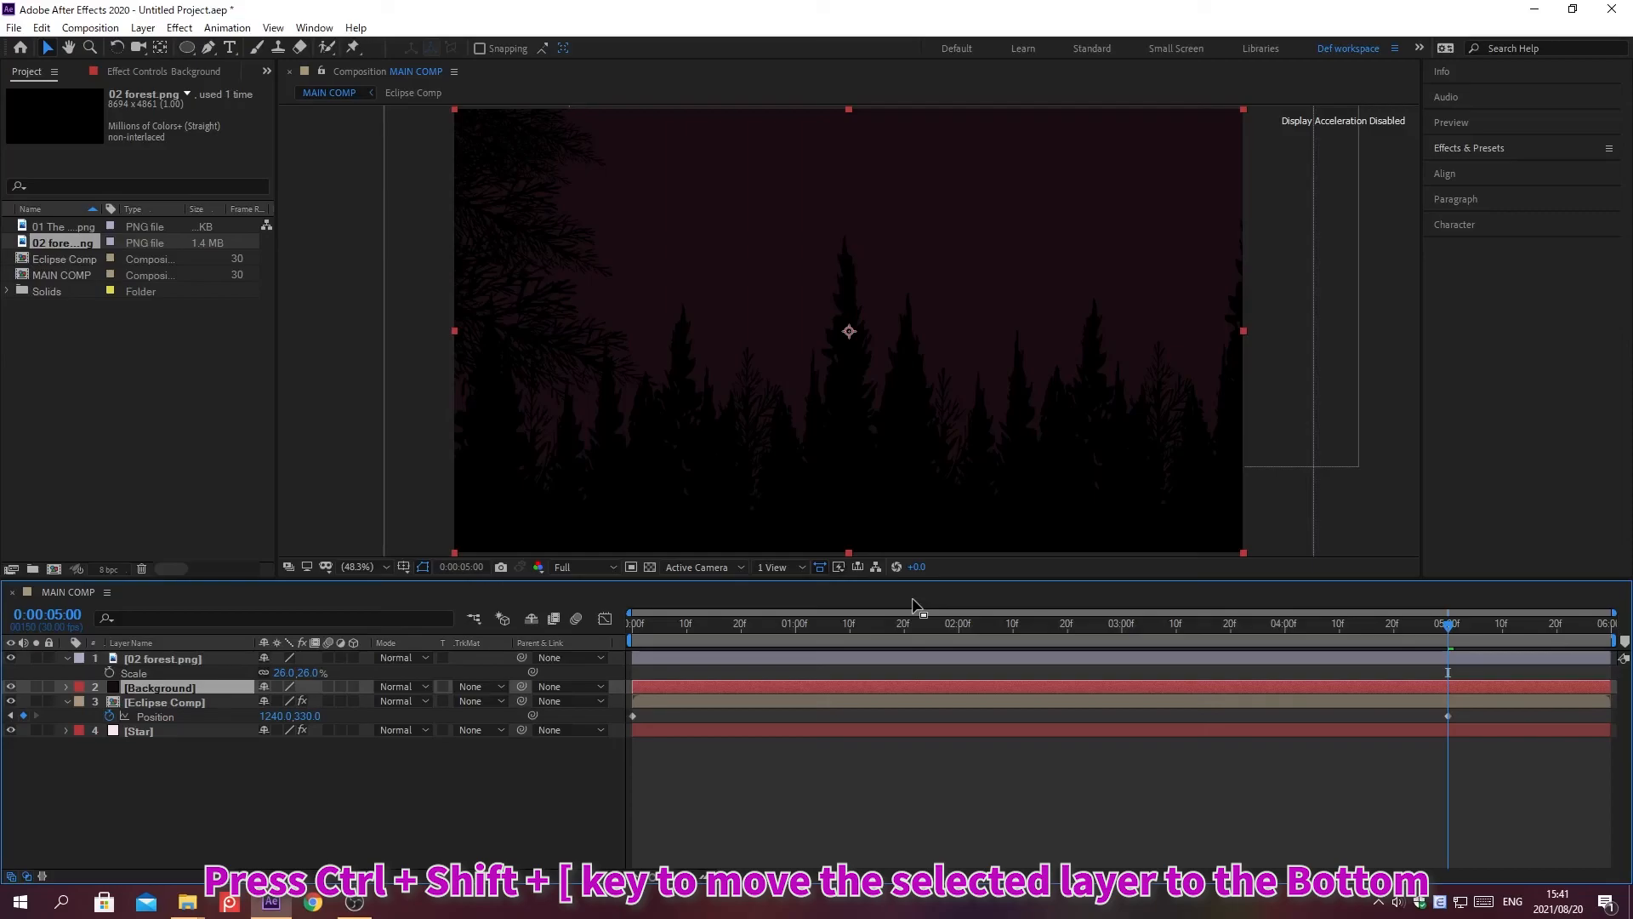
{"action": "key", "text": "ctrl+shift+bracketleft"}
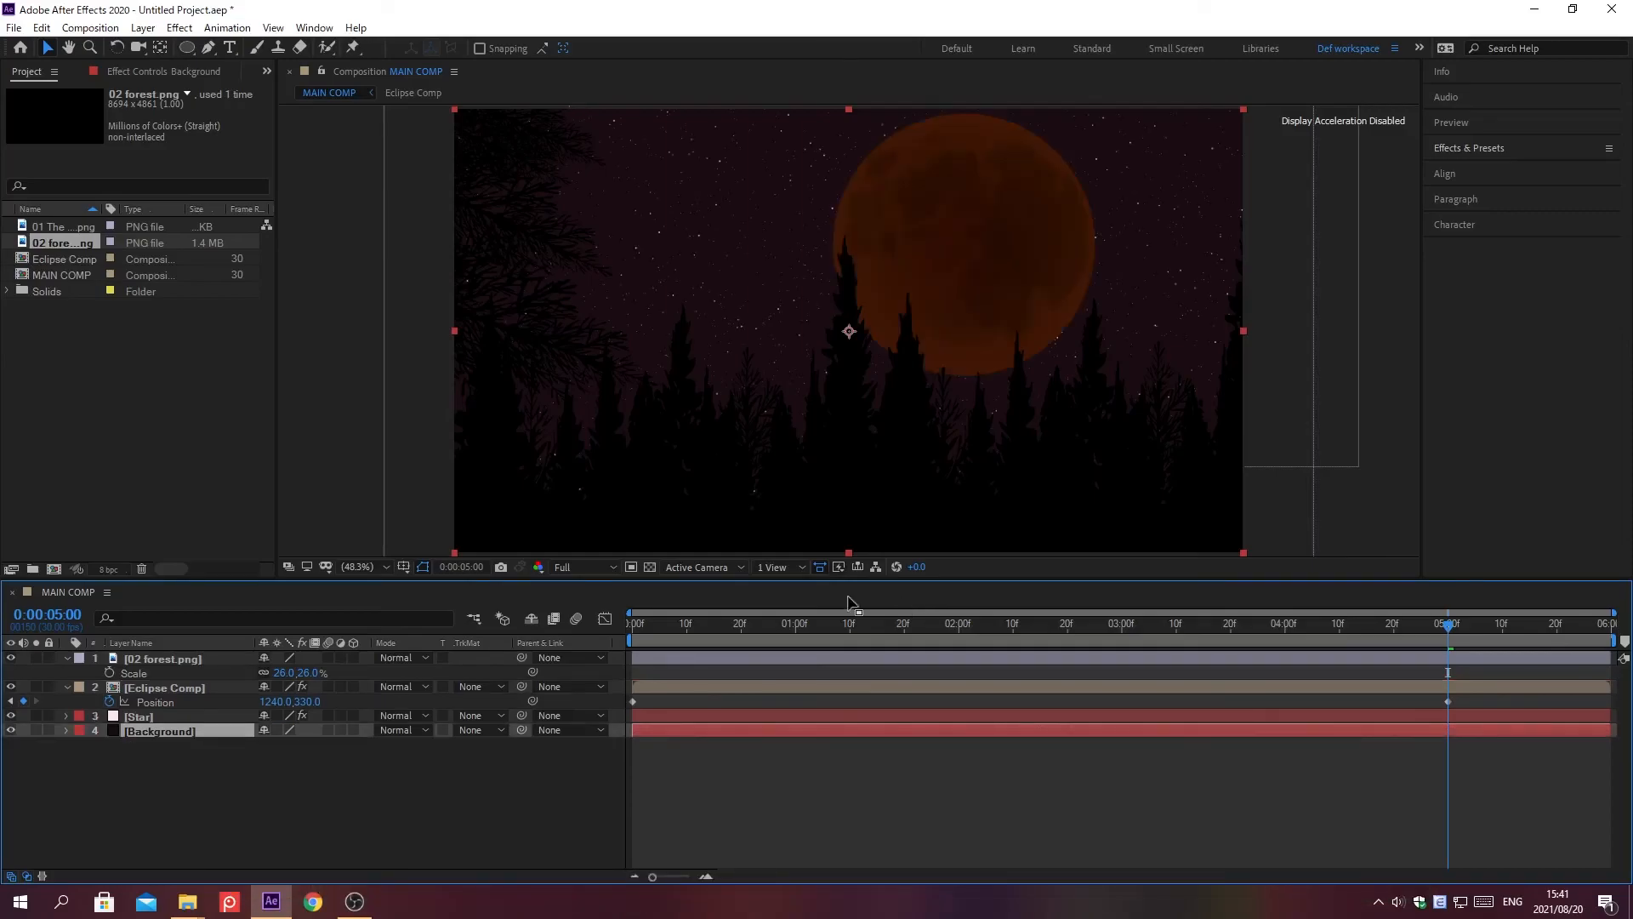
Set the project's colour depth to 16 bits per channel and preview the MAIN COMP animation
{"action": "left_click", "coordinate": [108, 570]}
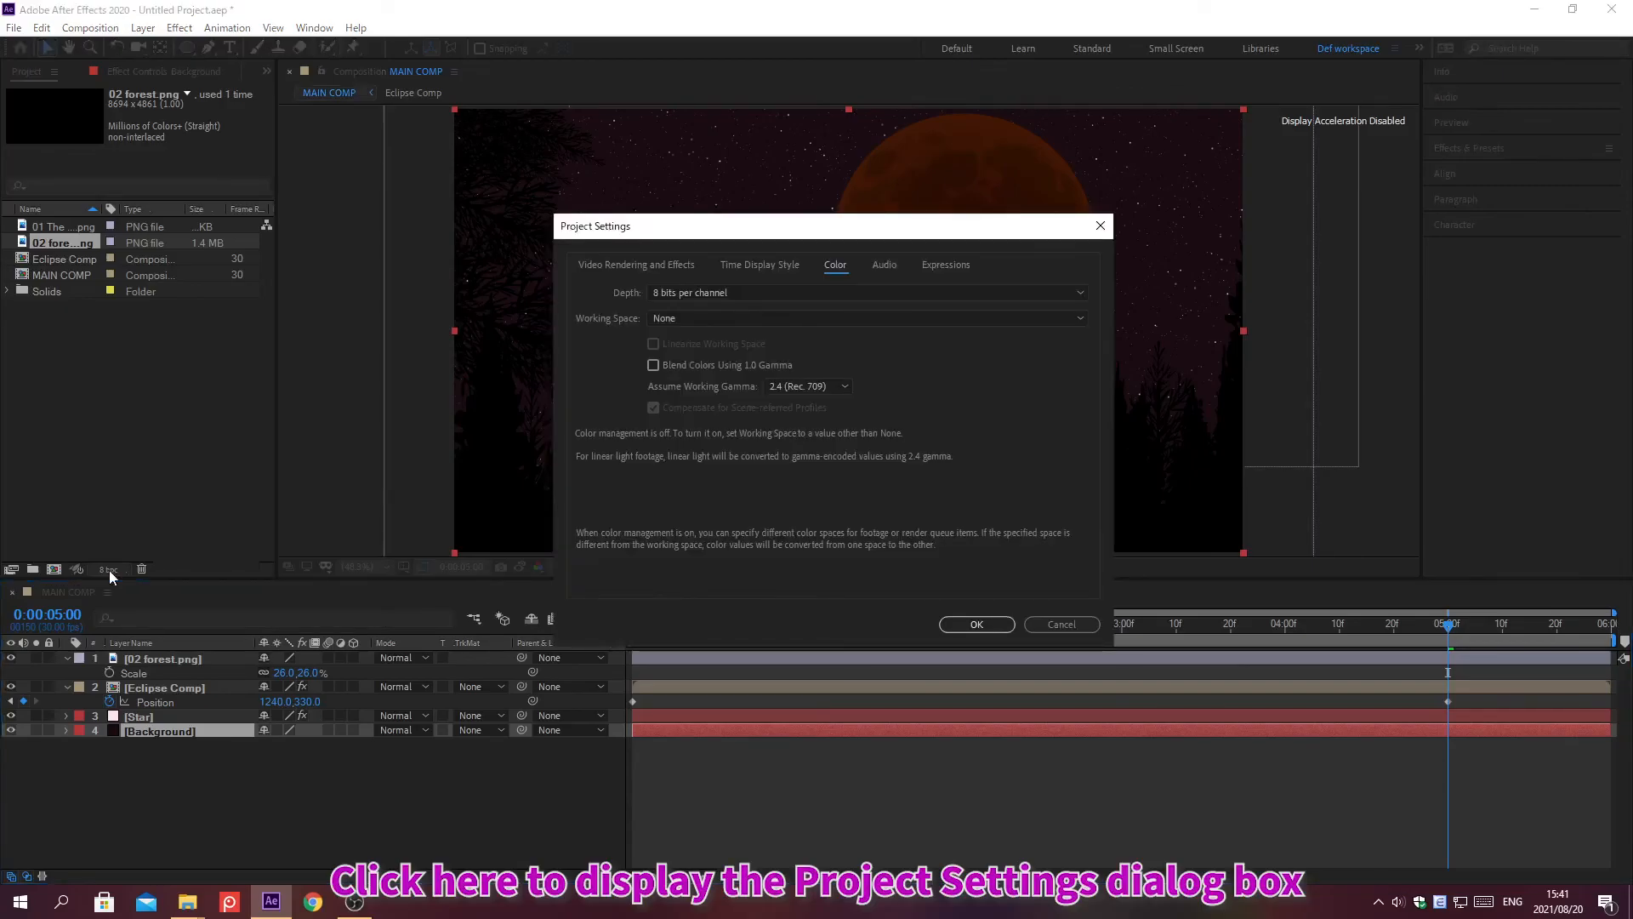
{"action": "left_click", "coordinate": [850, 292]}
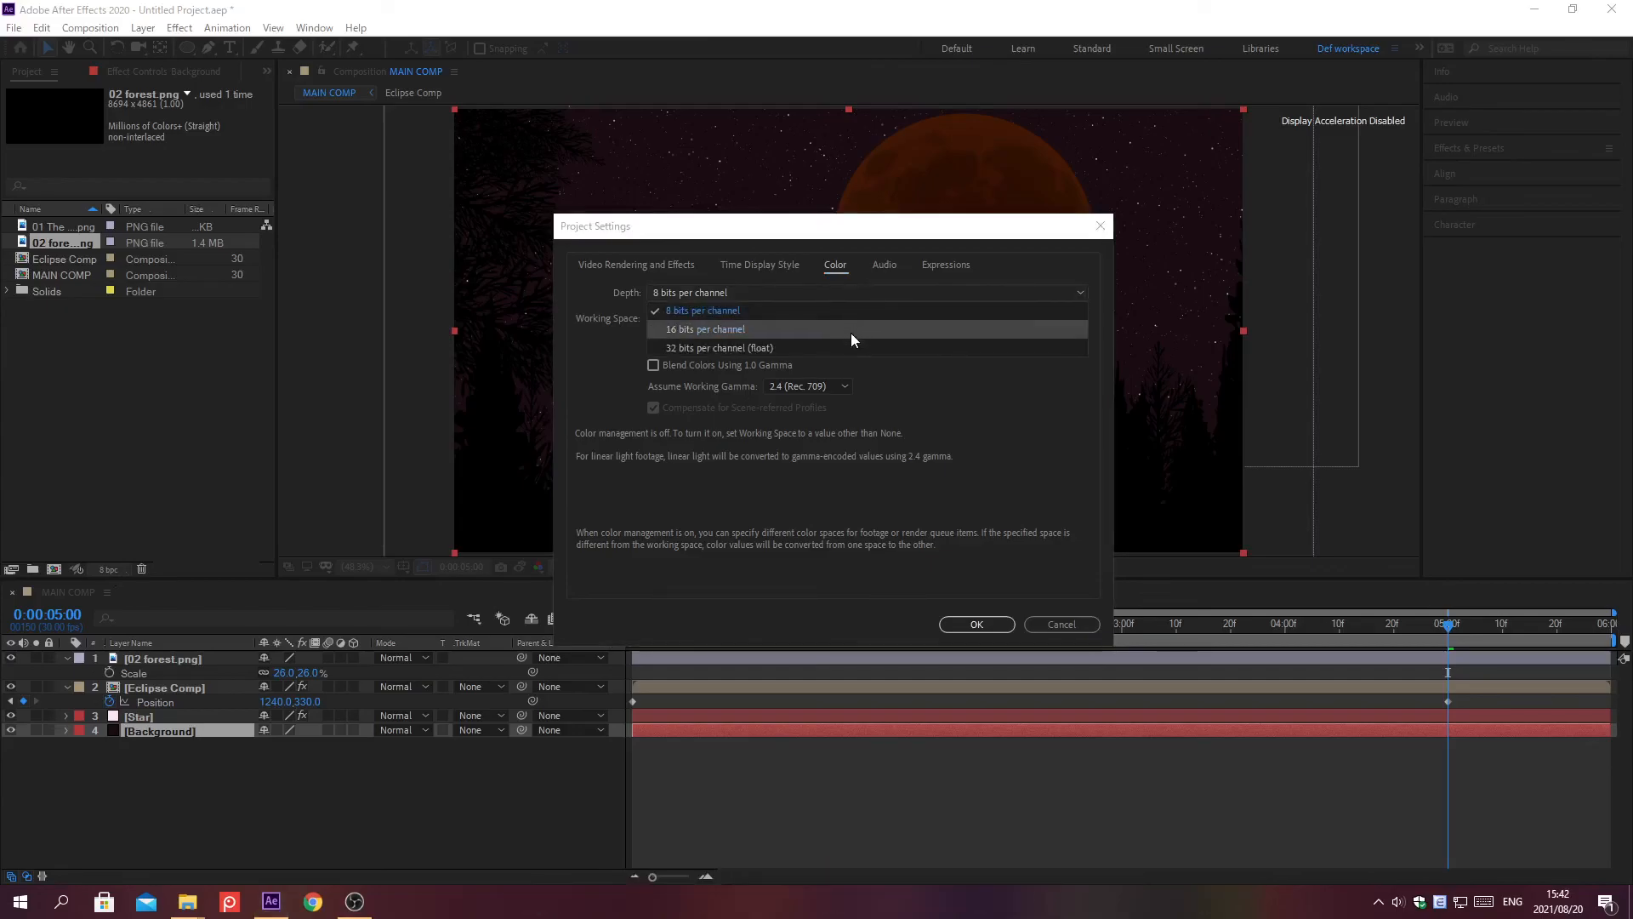
{"action": "left_click", "coordinate": [851, 334]}
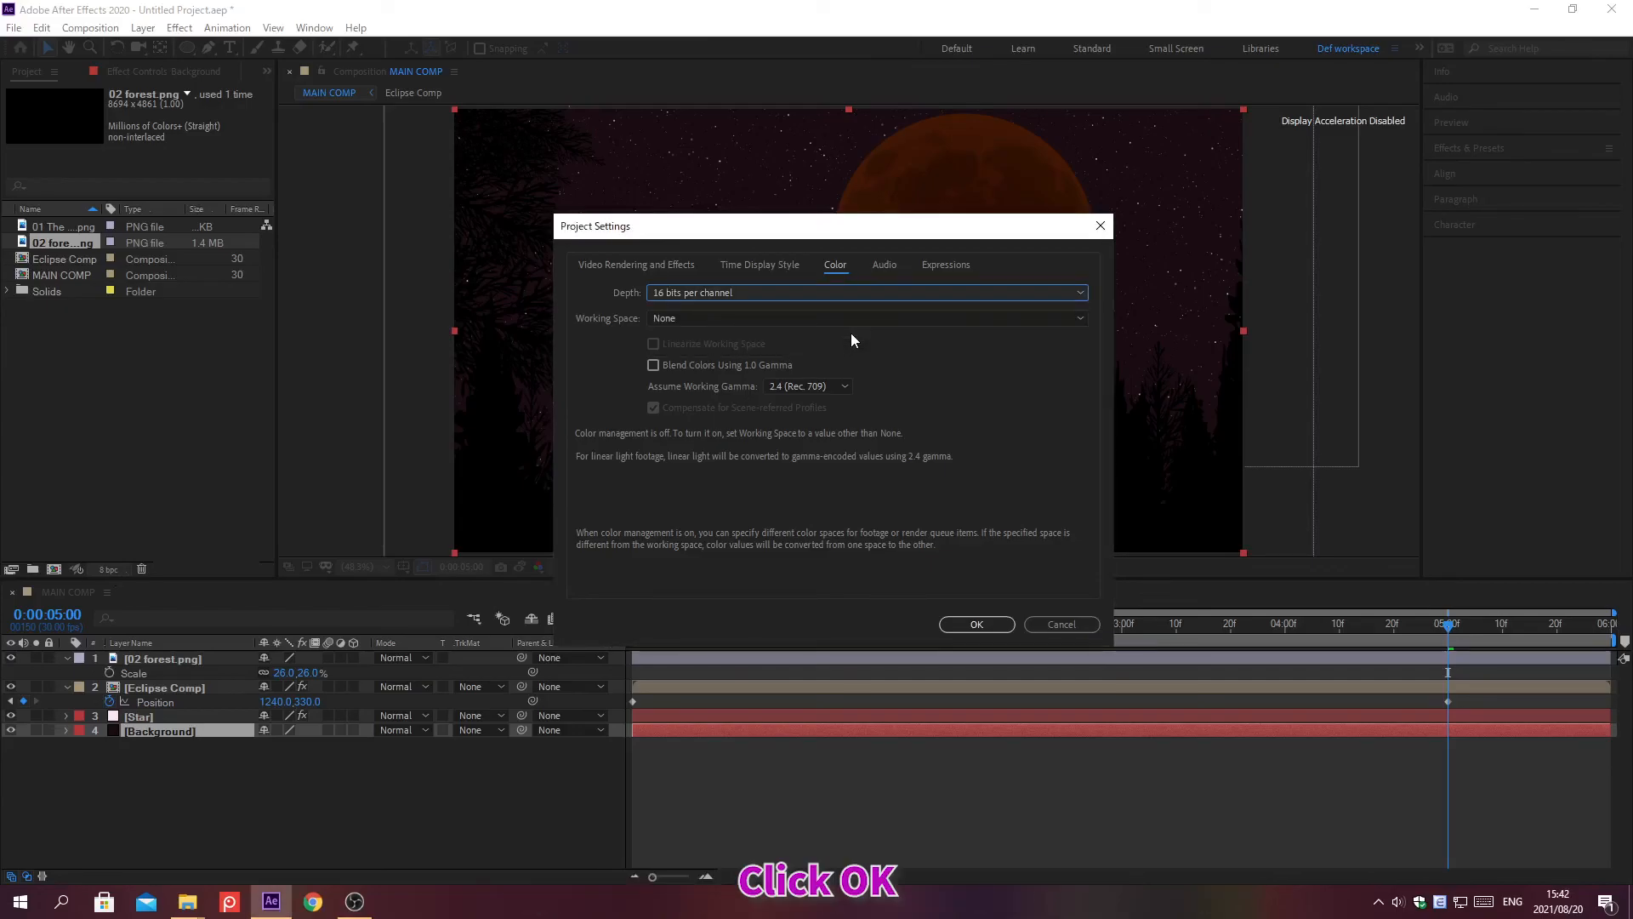
{"action": "left_click", "coordinate": [976, 625]}
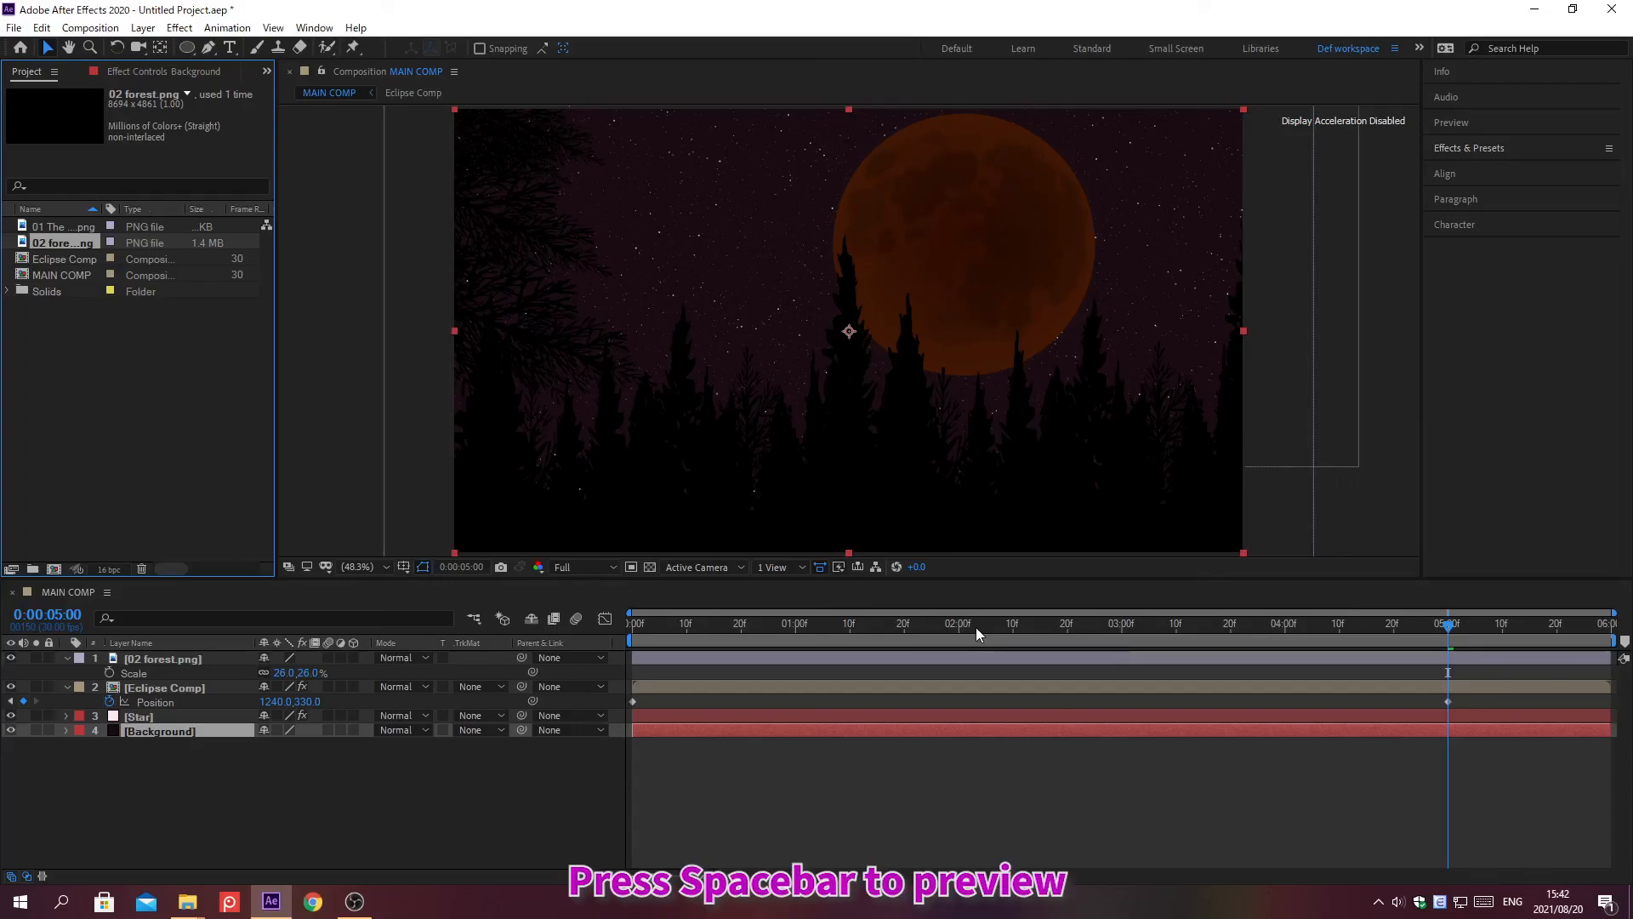
{"action": "key", "text": "space"}
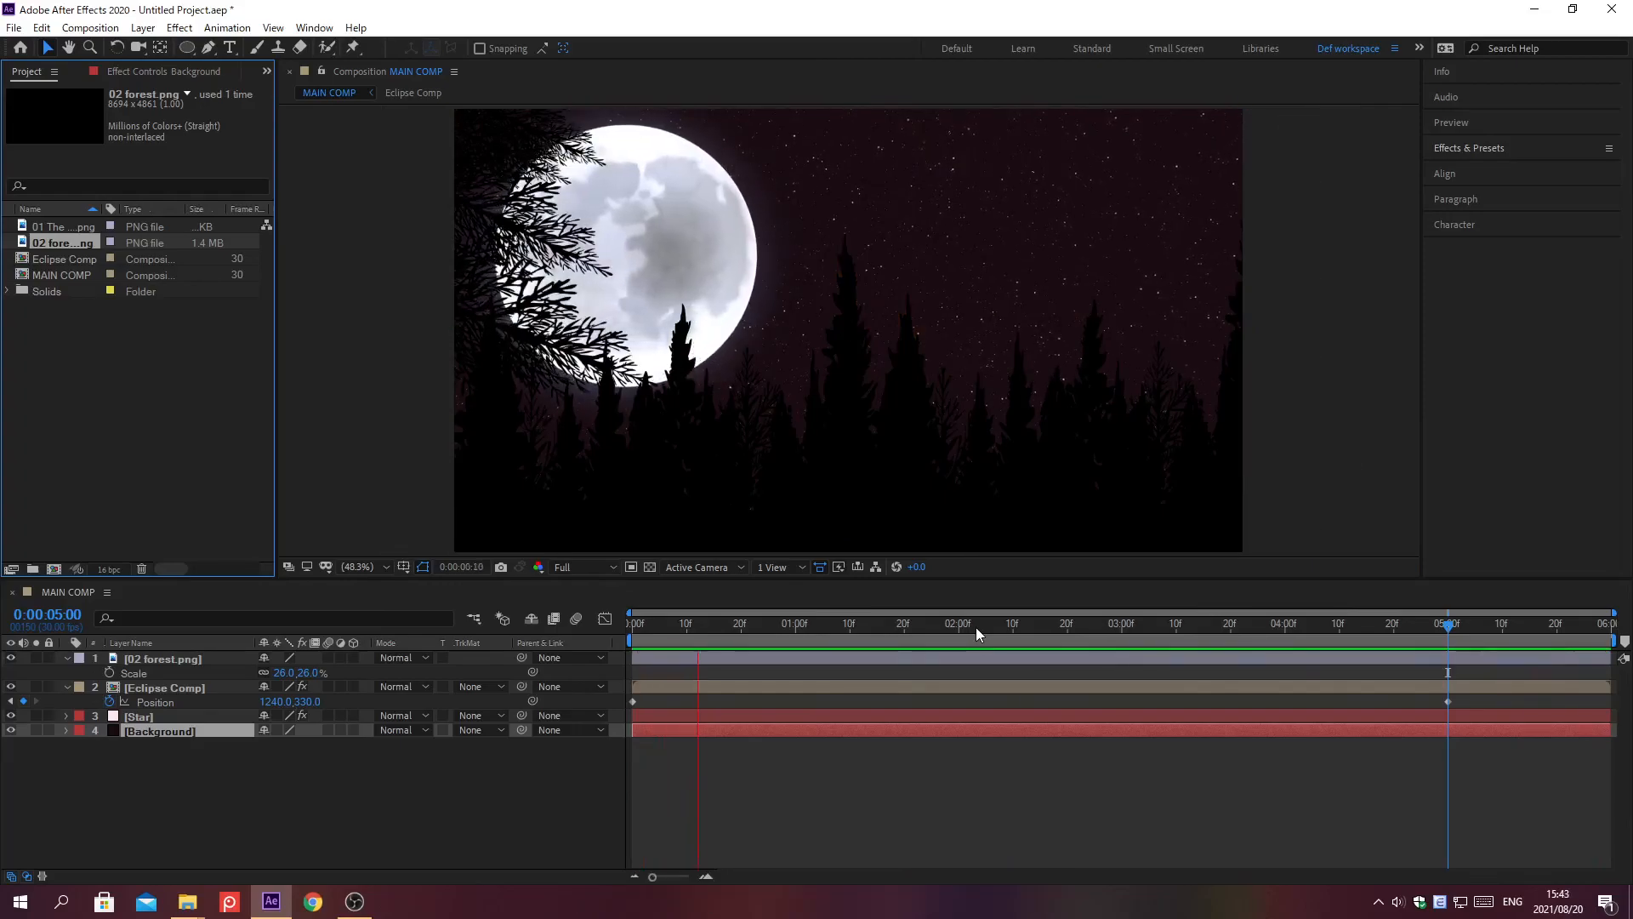